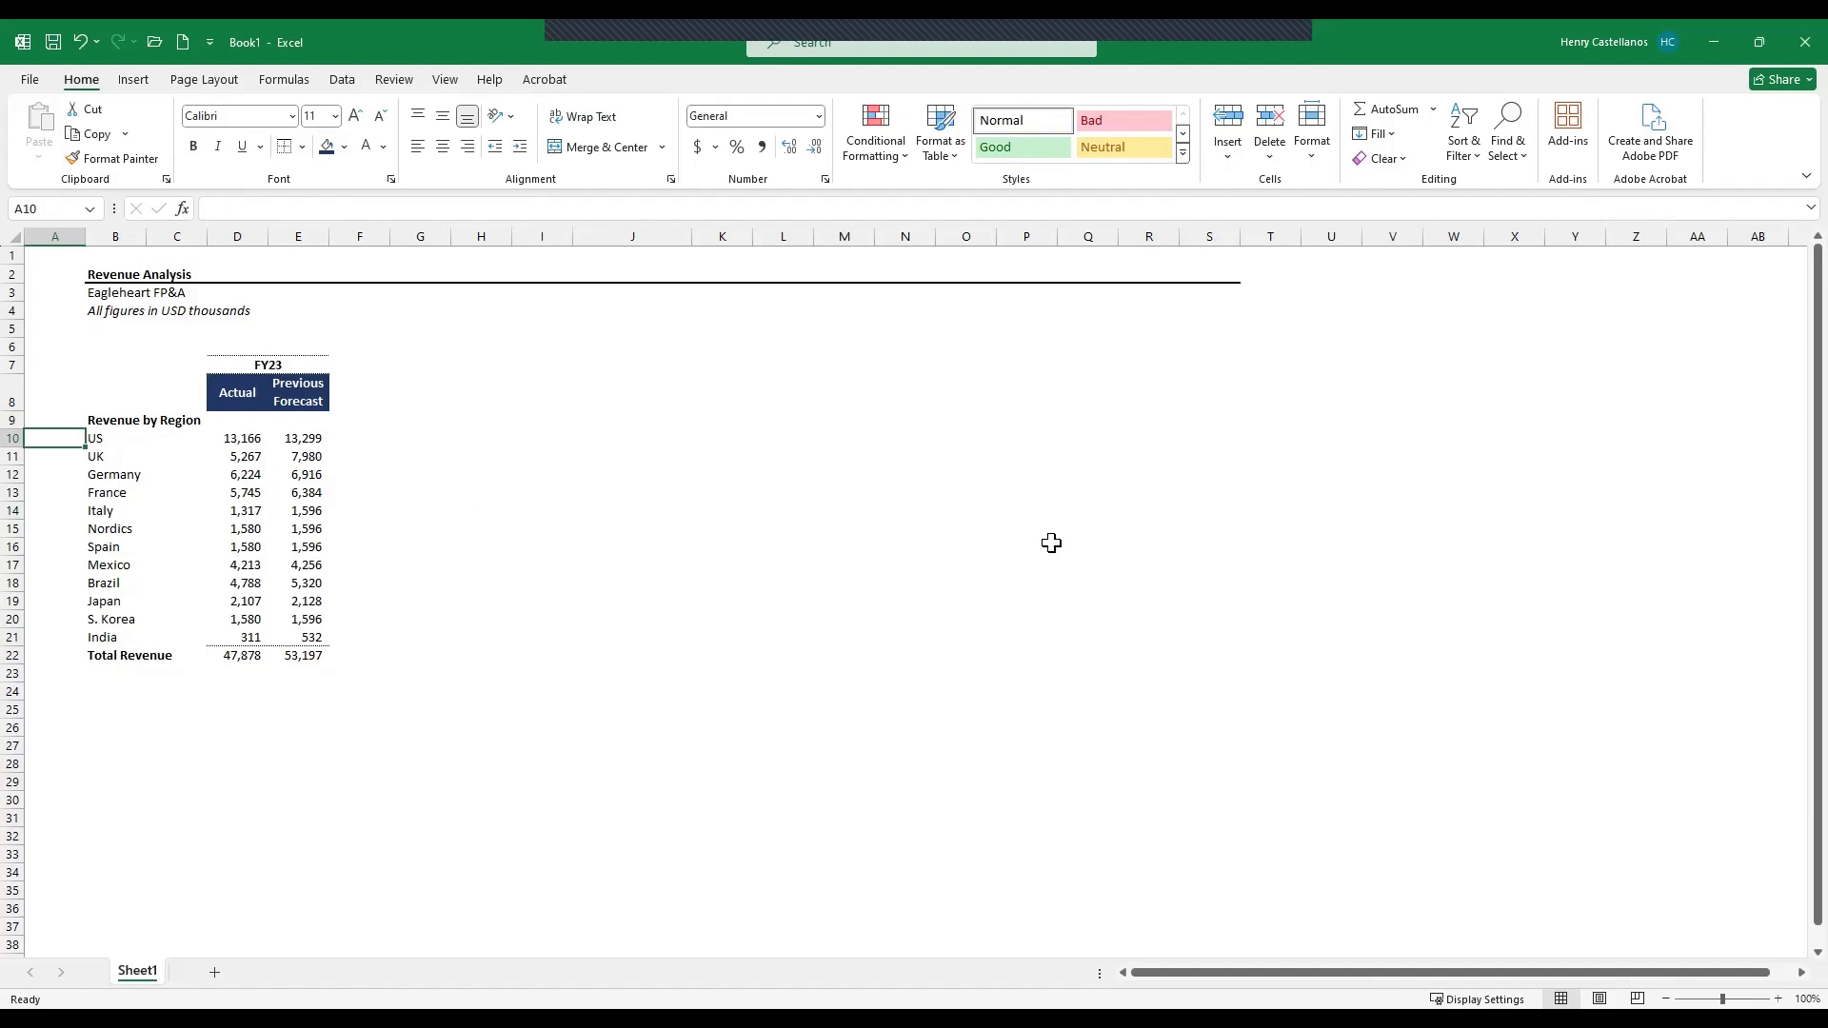
- Indent the region names from US to India under Revenue by Region
{"action": "key", "text": "Right"}
{"action": "key", "text": "ctrl+shift+Down"}
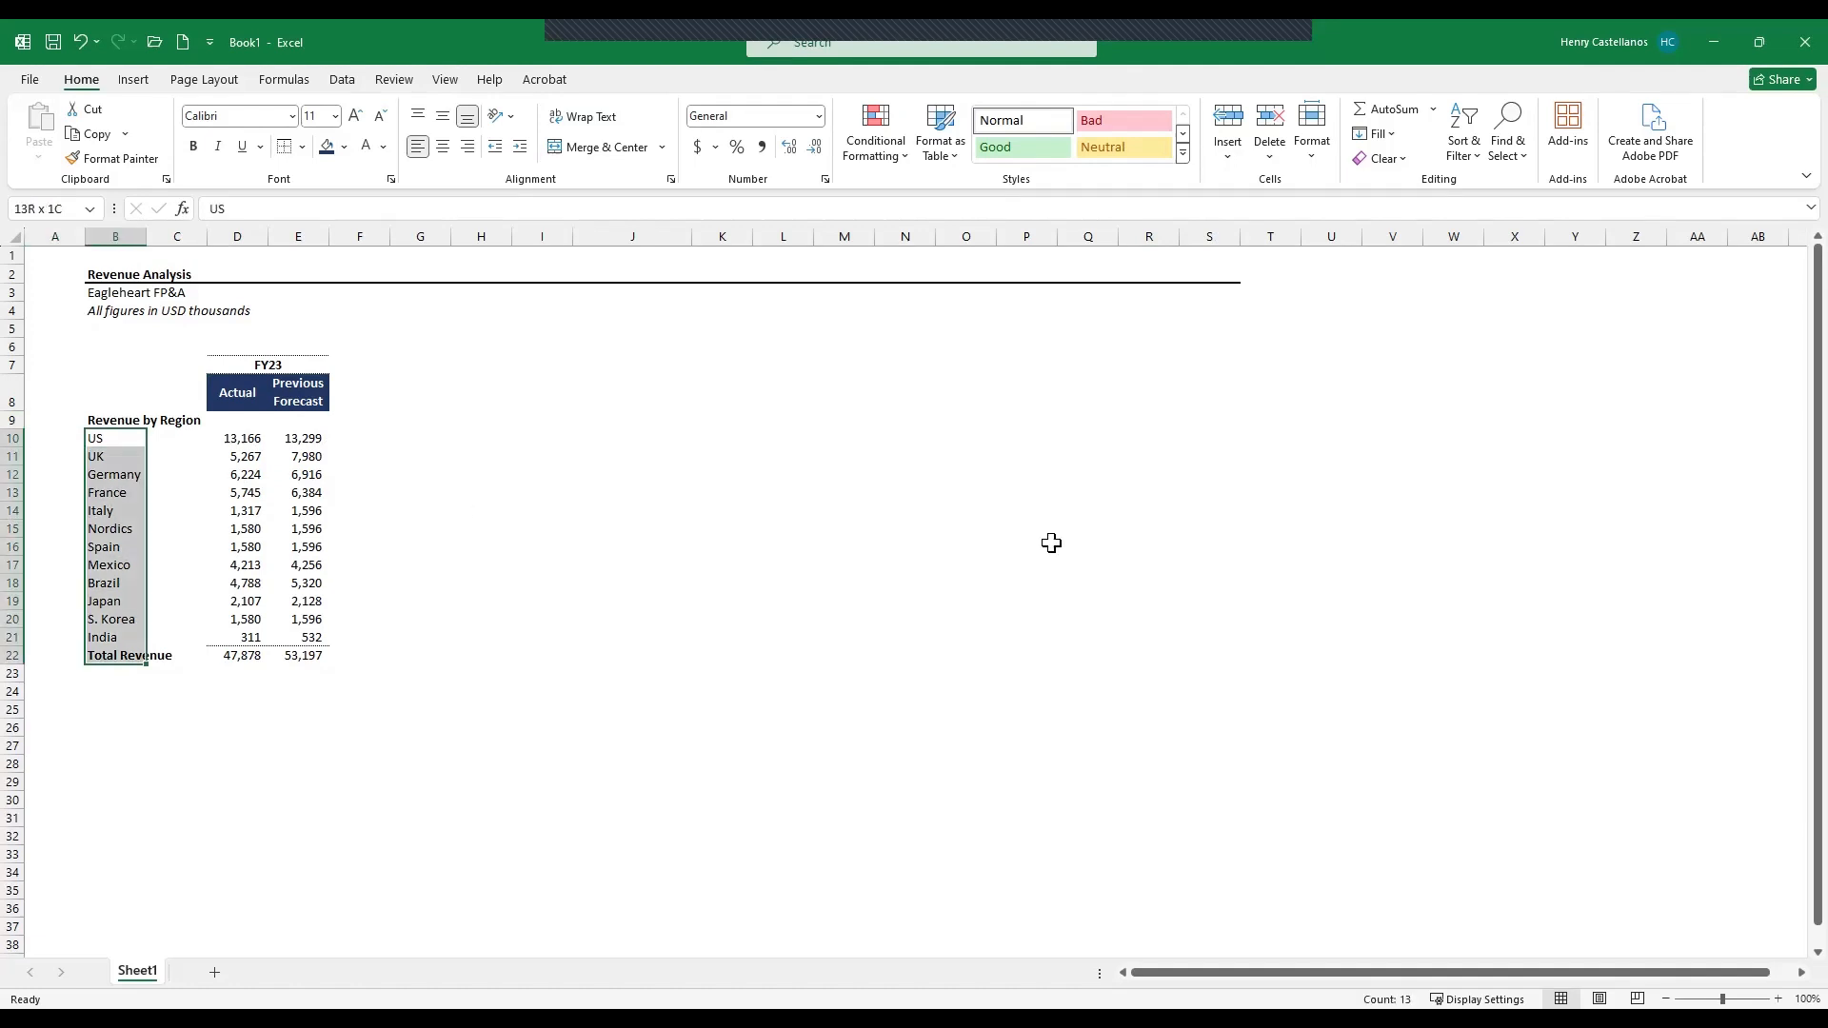
{"action": "key", "text": "shift+Up"}
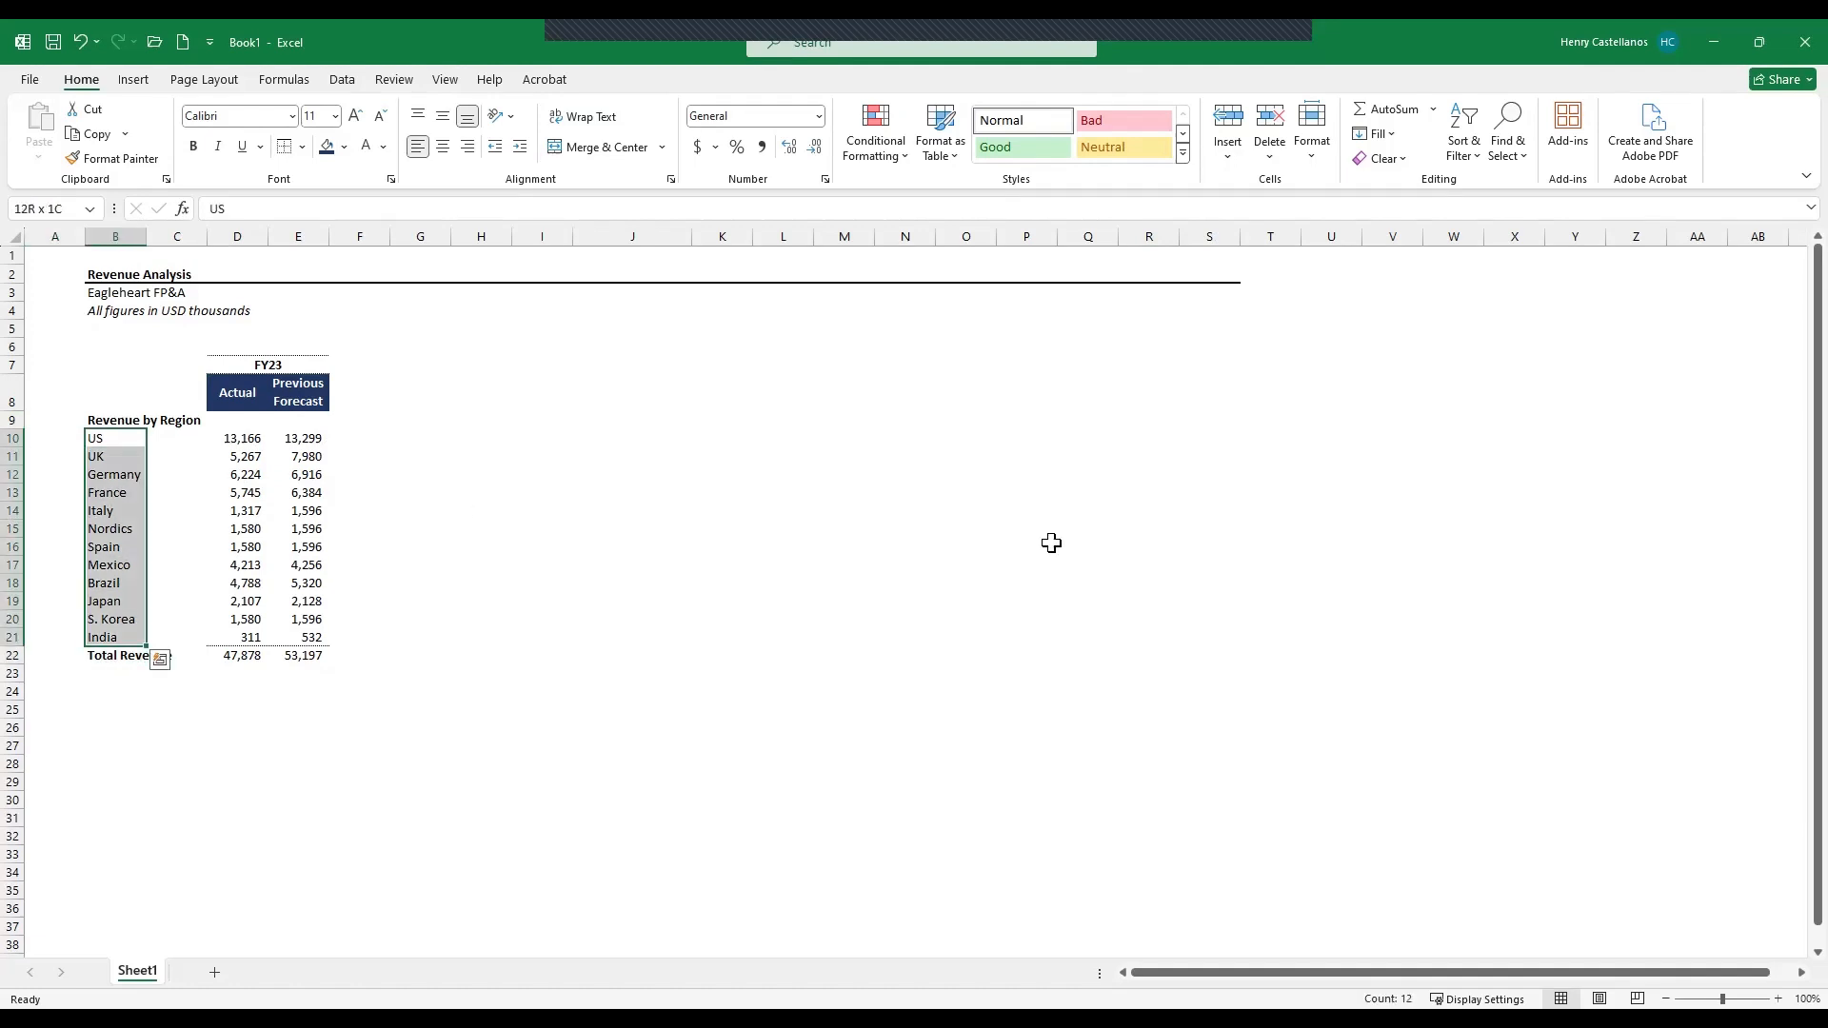
{"action": "key", "text": "alt"}
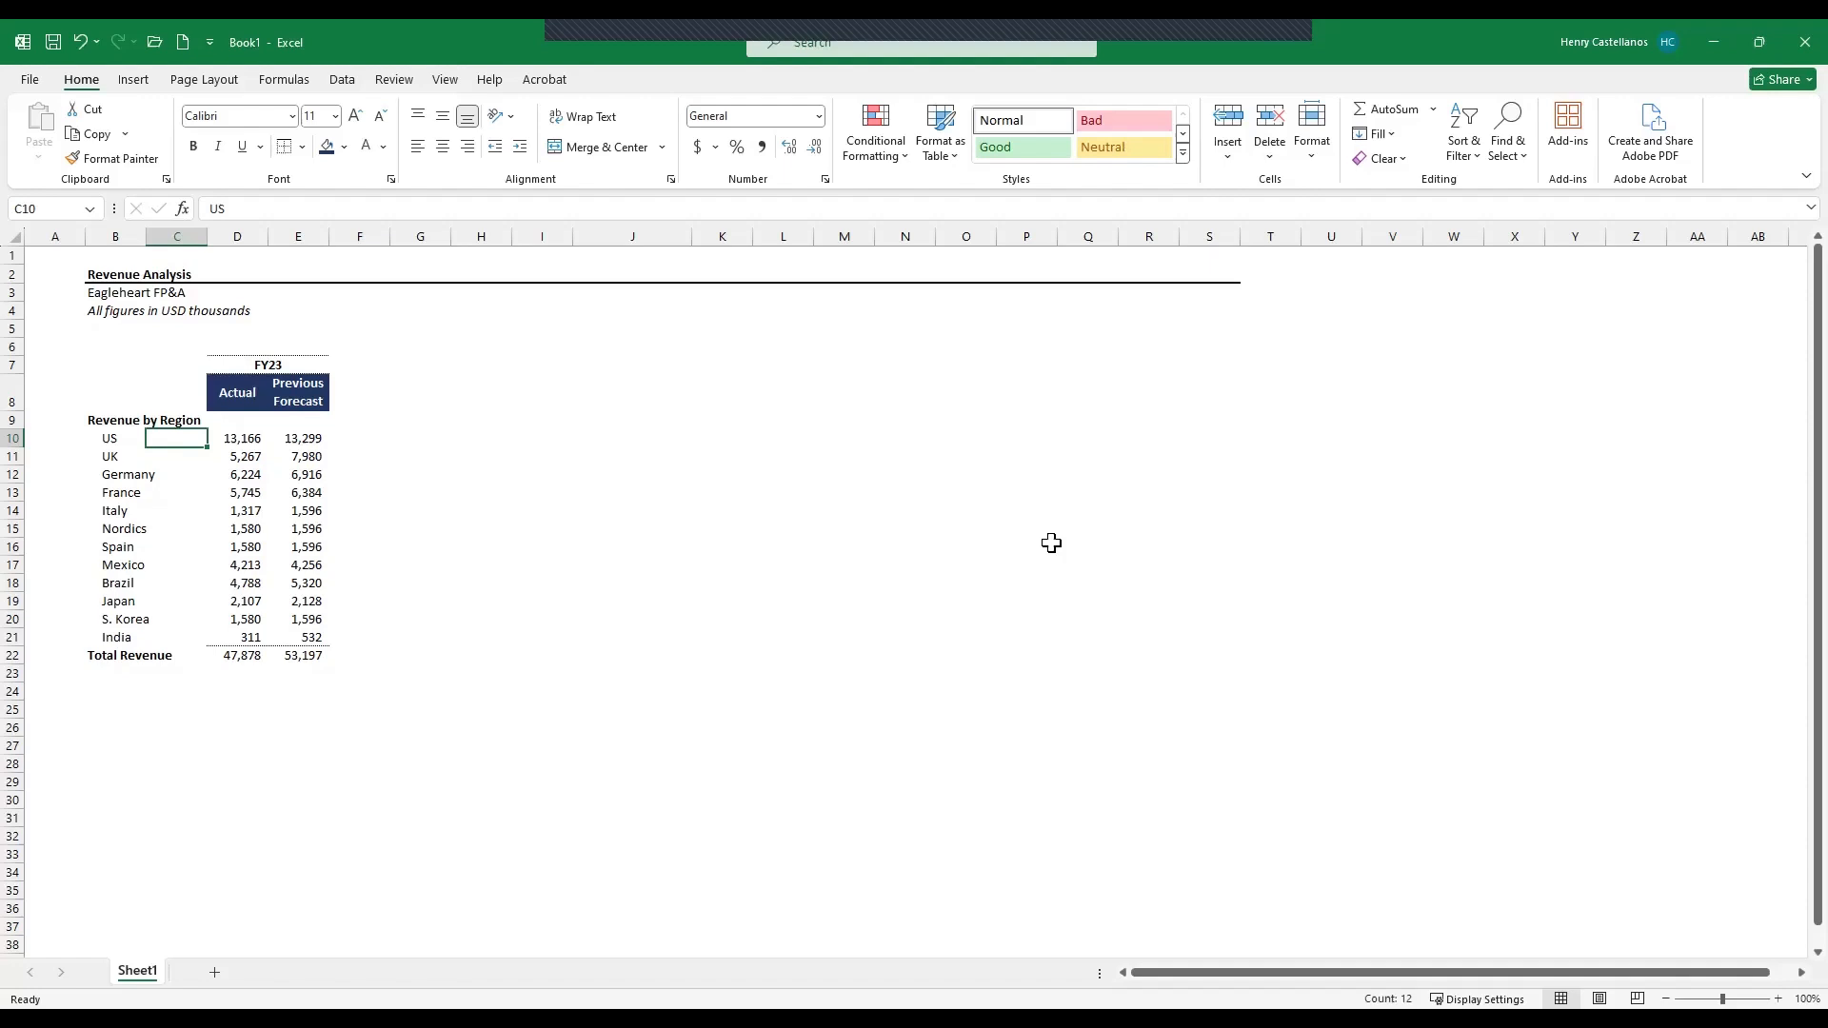
- Add the column headers "Variance" and "Variance %" to the right of the Previous Forecast header
{"action": "key", "text": "Right"}
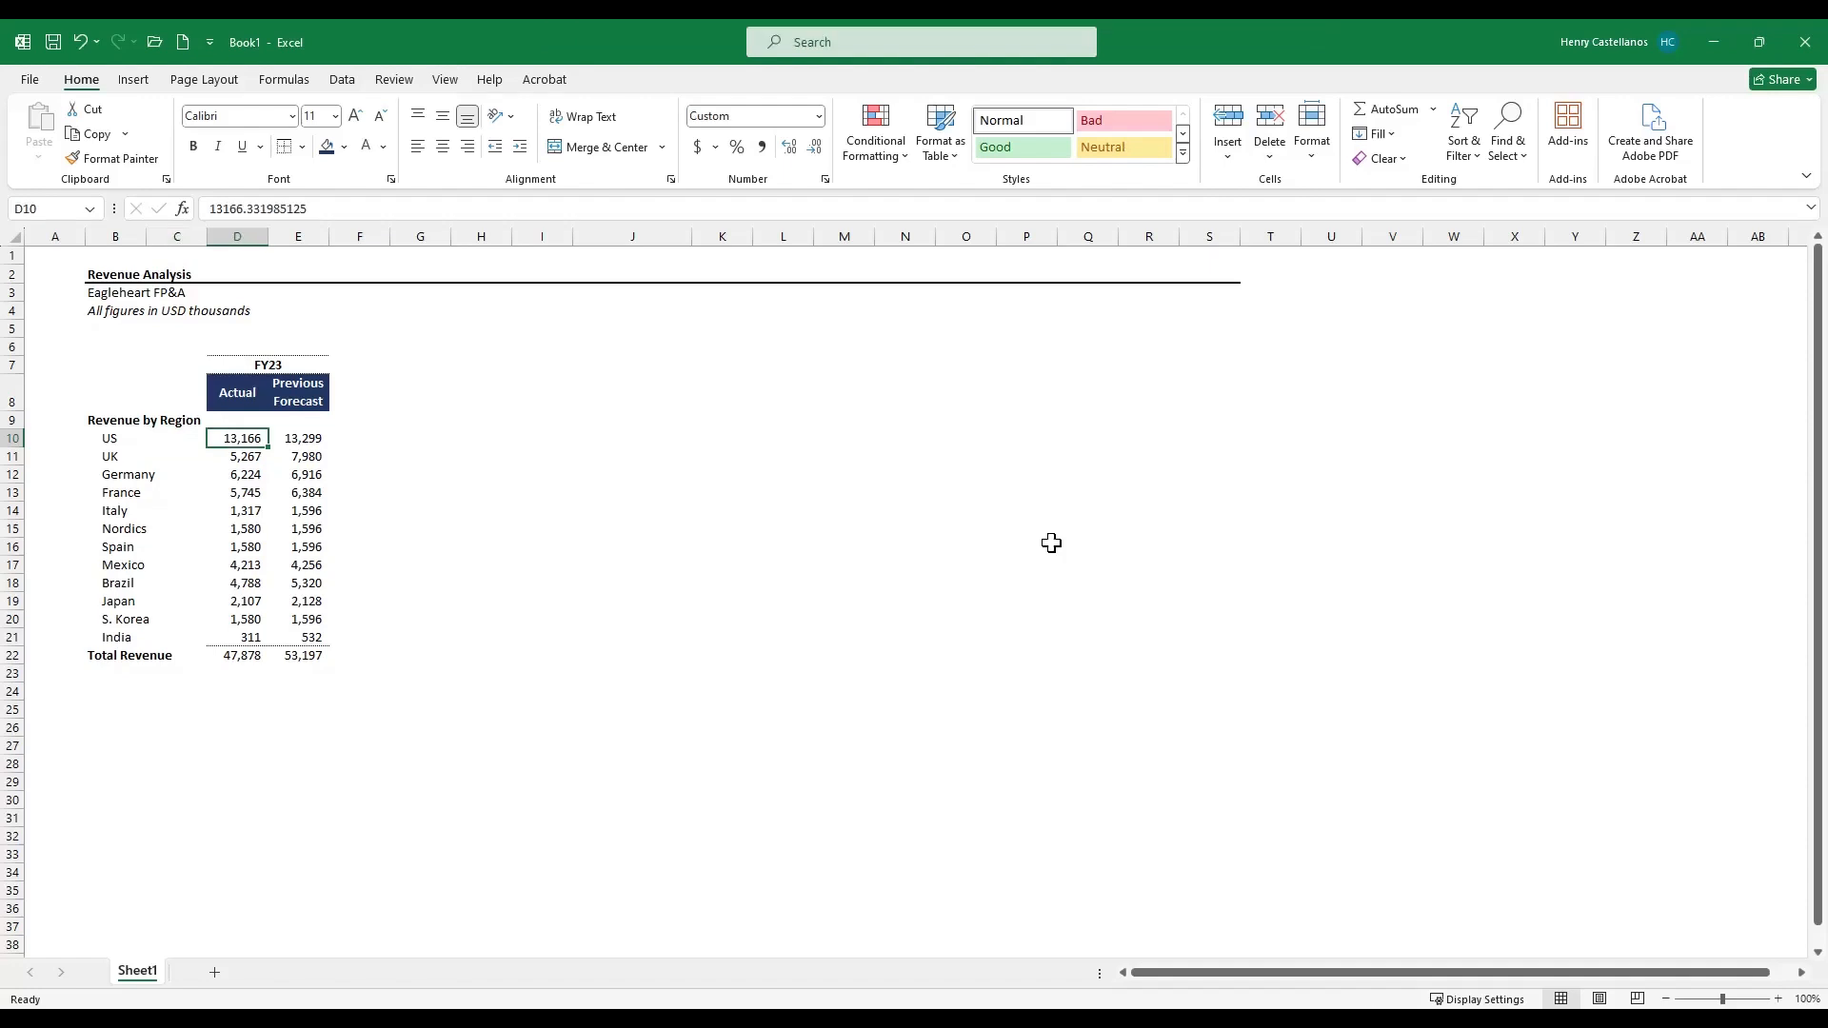
{"action": "key", "text": "Right"}
{"action": "key", "text": "Up"}
{"action": "key", "text": "Up"}
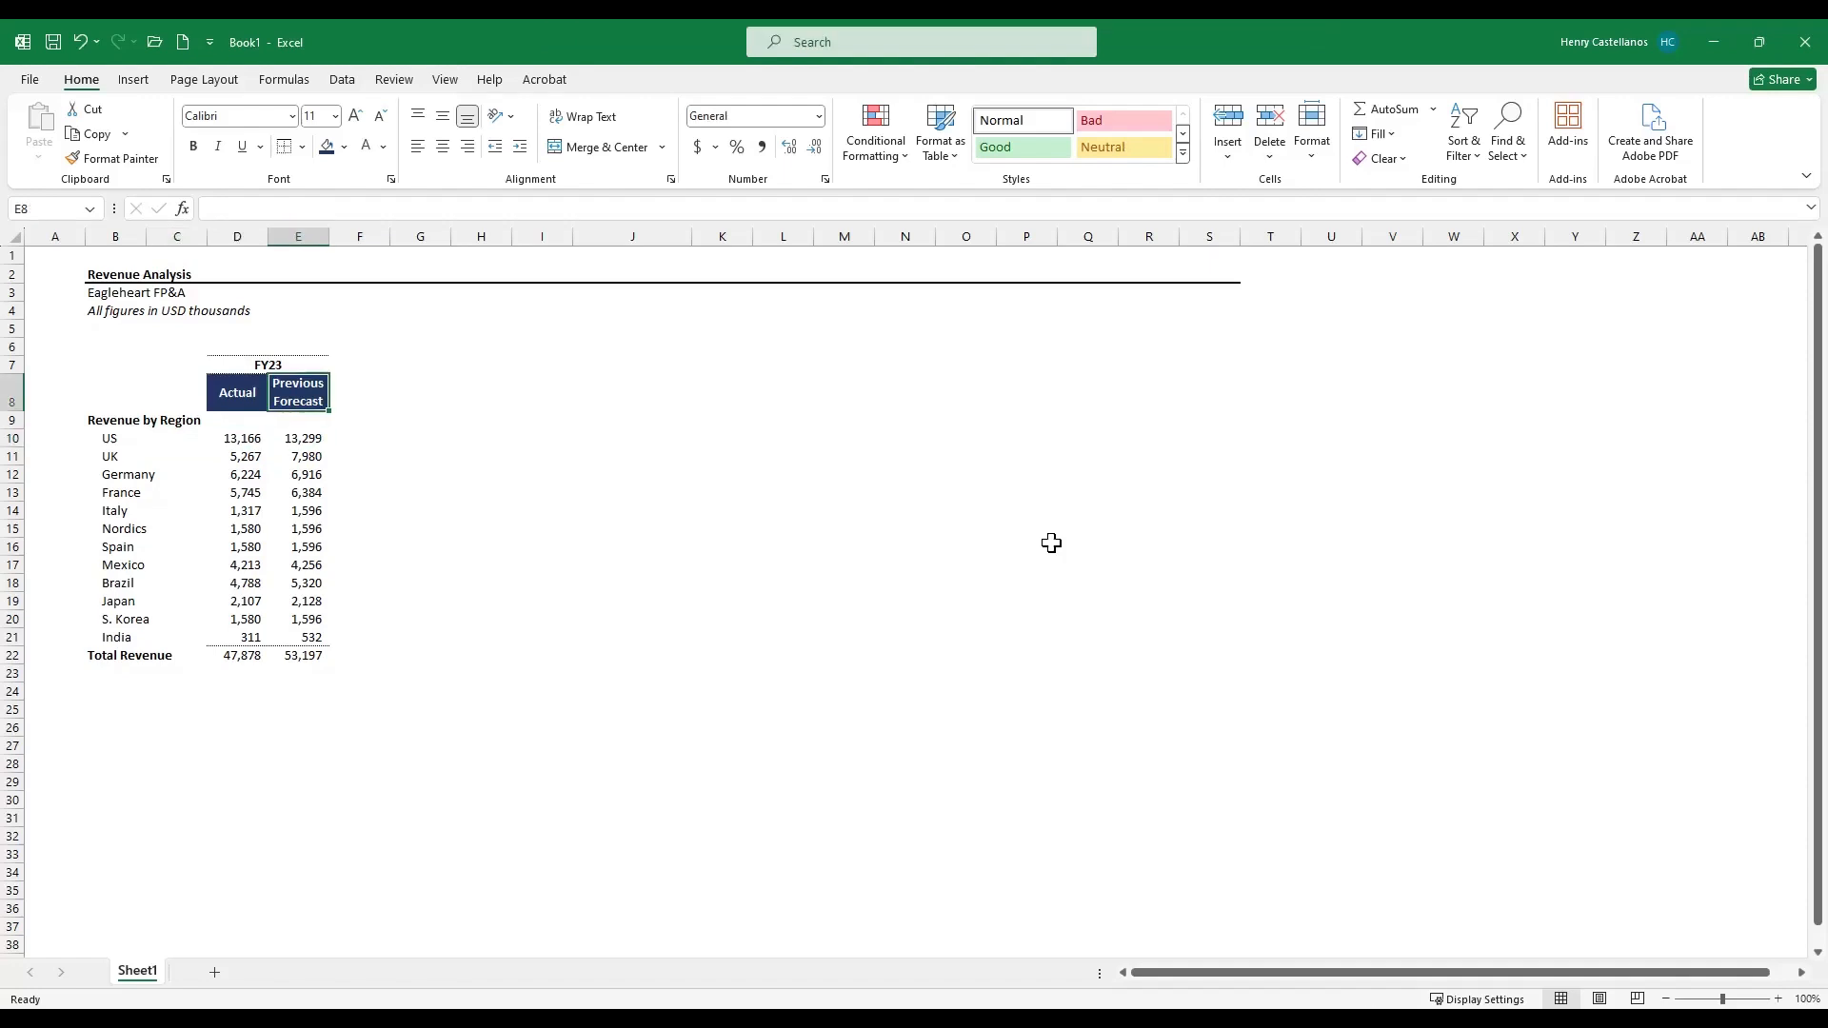
{"action": "key", "text": "Left"}
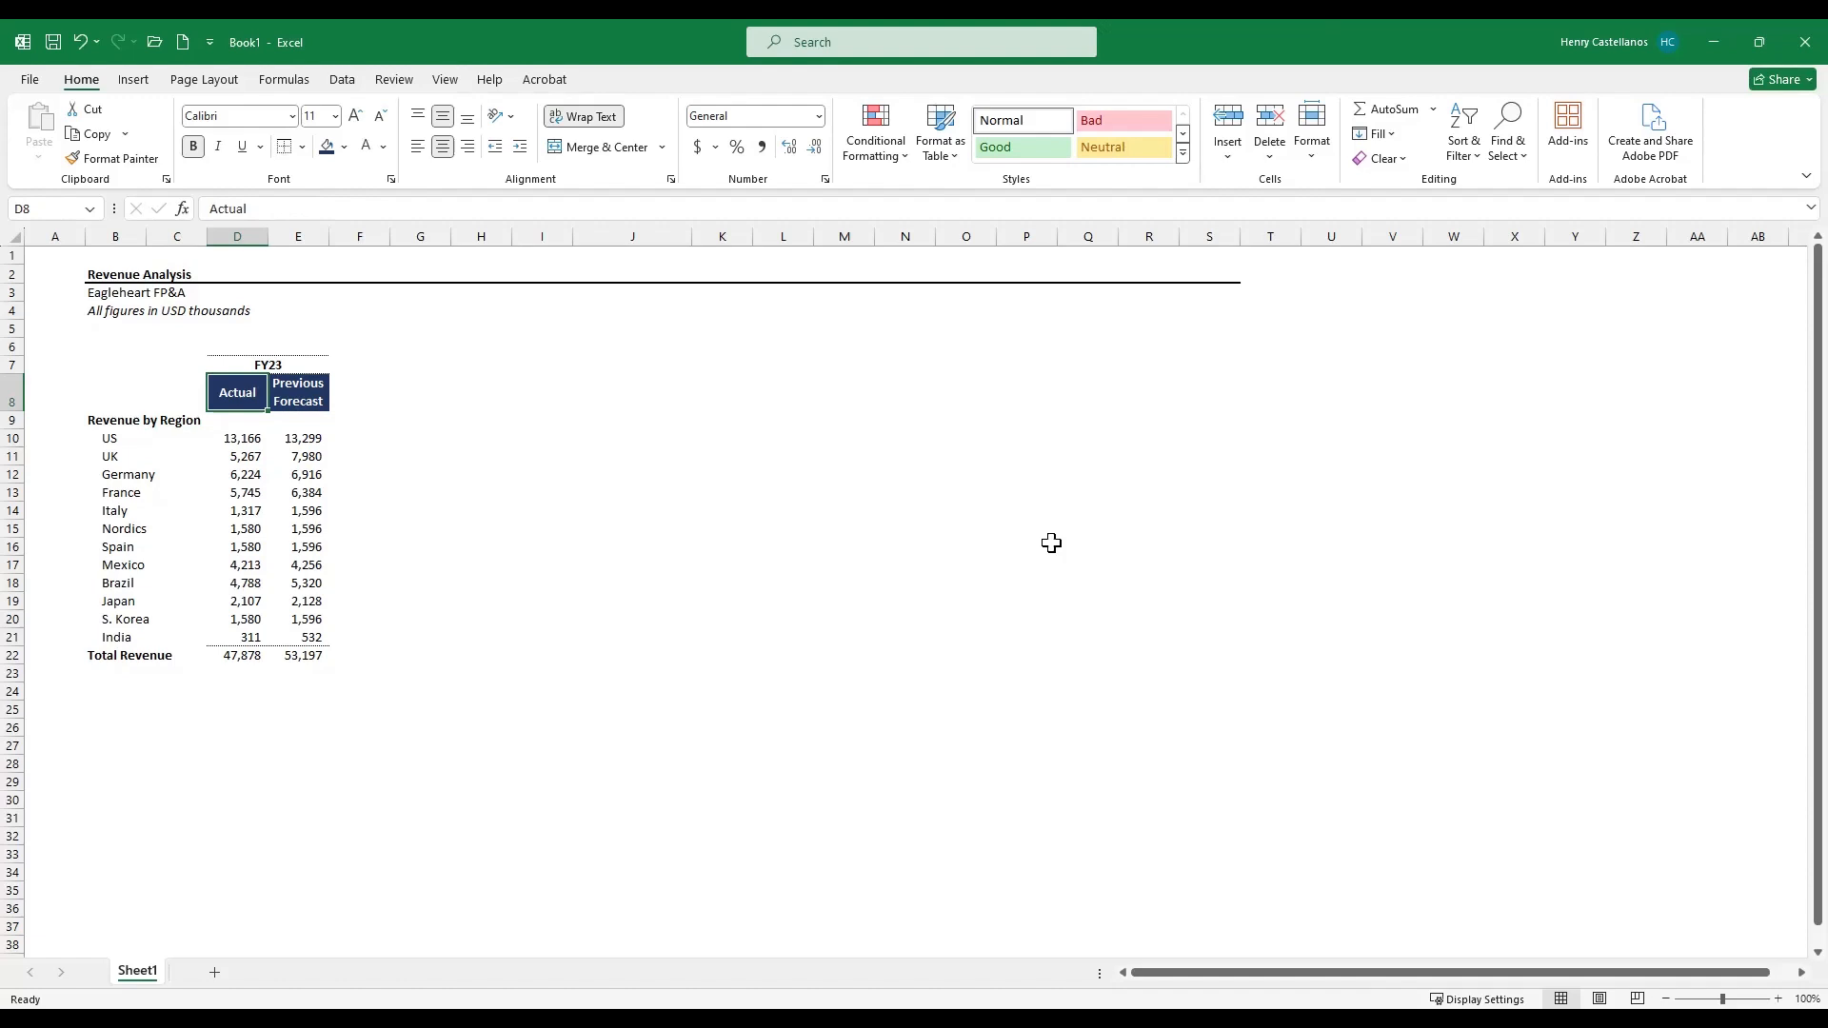
{"action": "key", "text": "Right"}
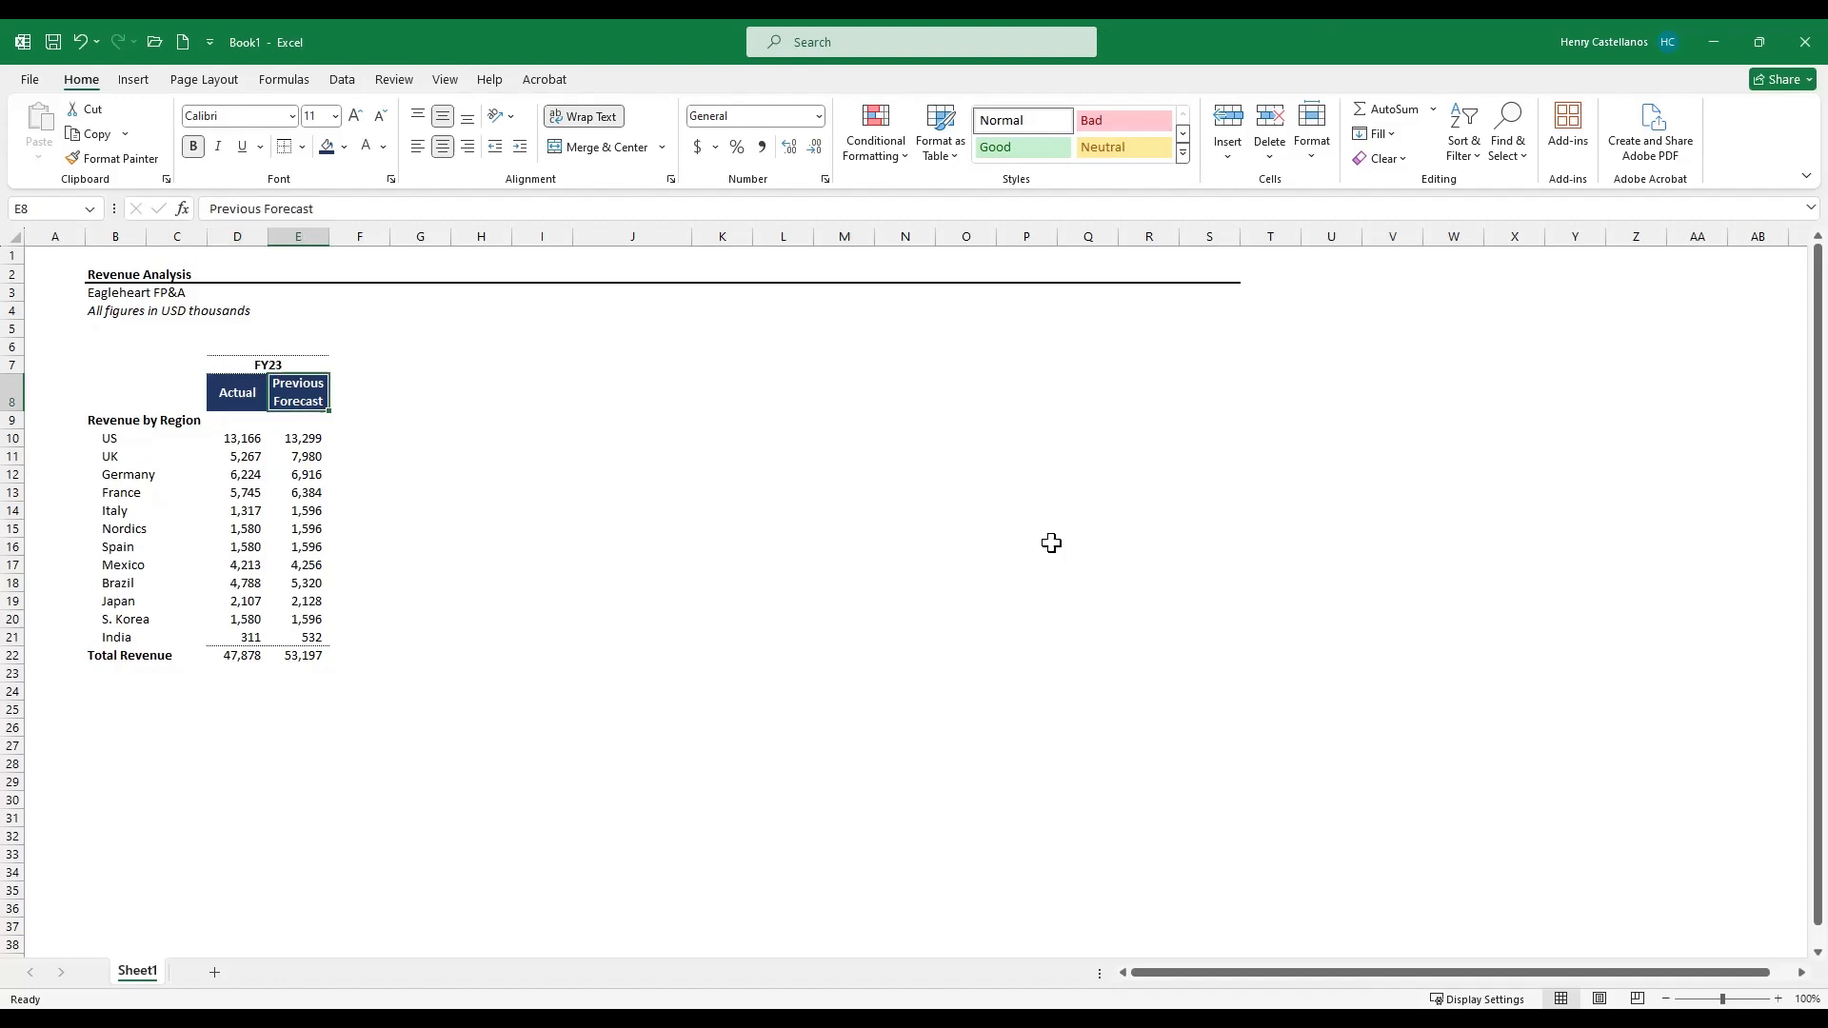
{"action": "key", "text": "Right"}
{"action": "type", "text": "Variance"}
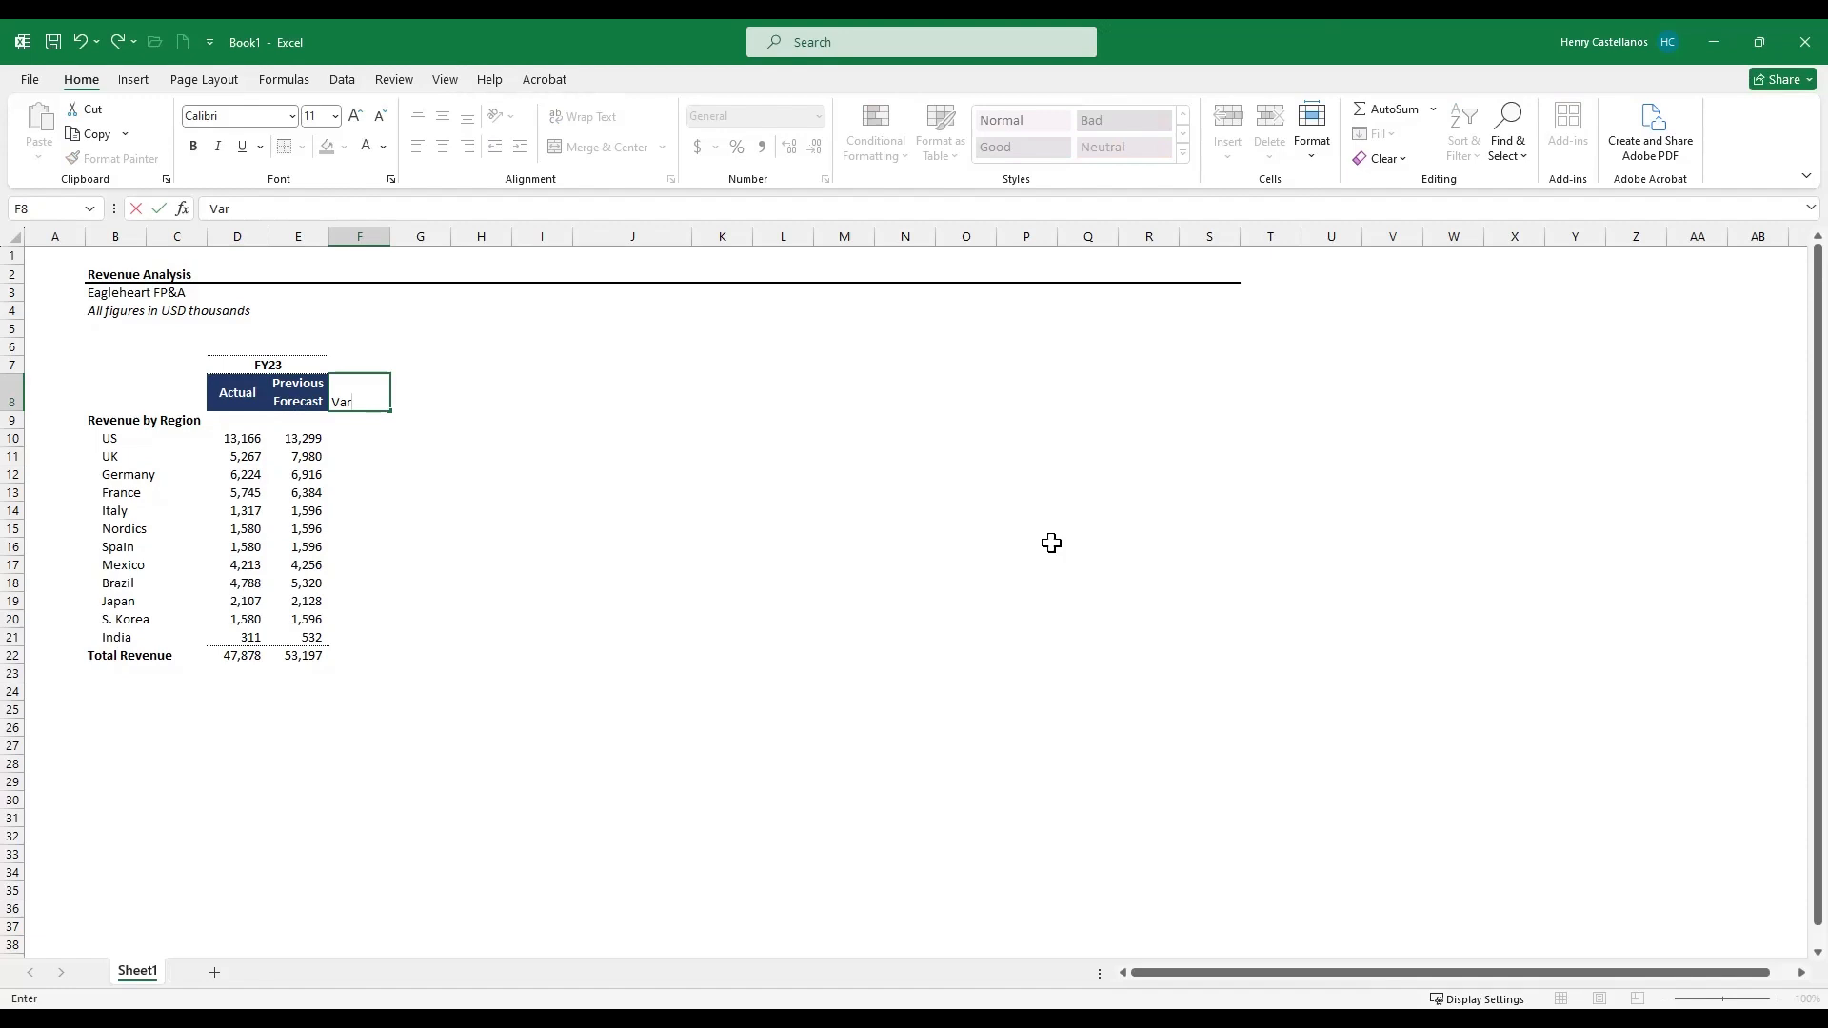
{"action": "key", "text": "Tab"}
{"action": "type", "text": "Var"}
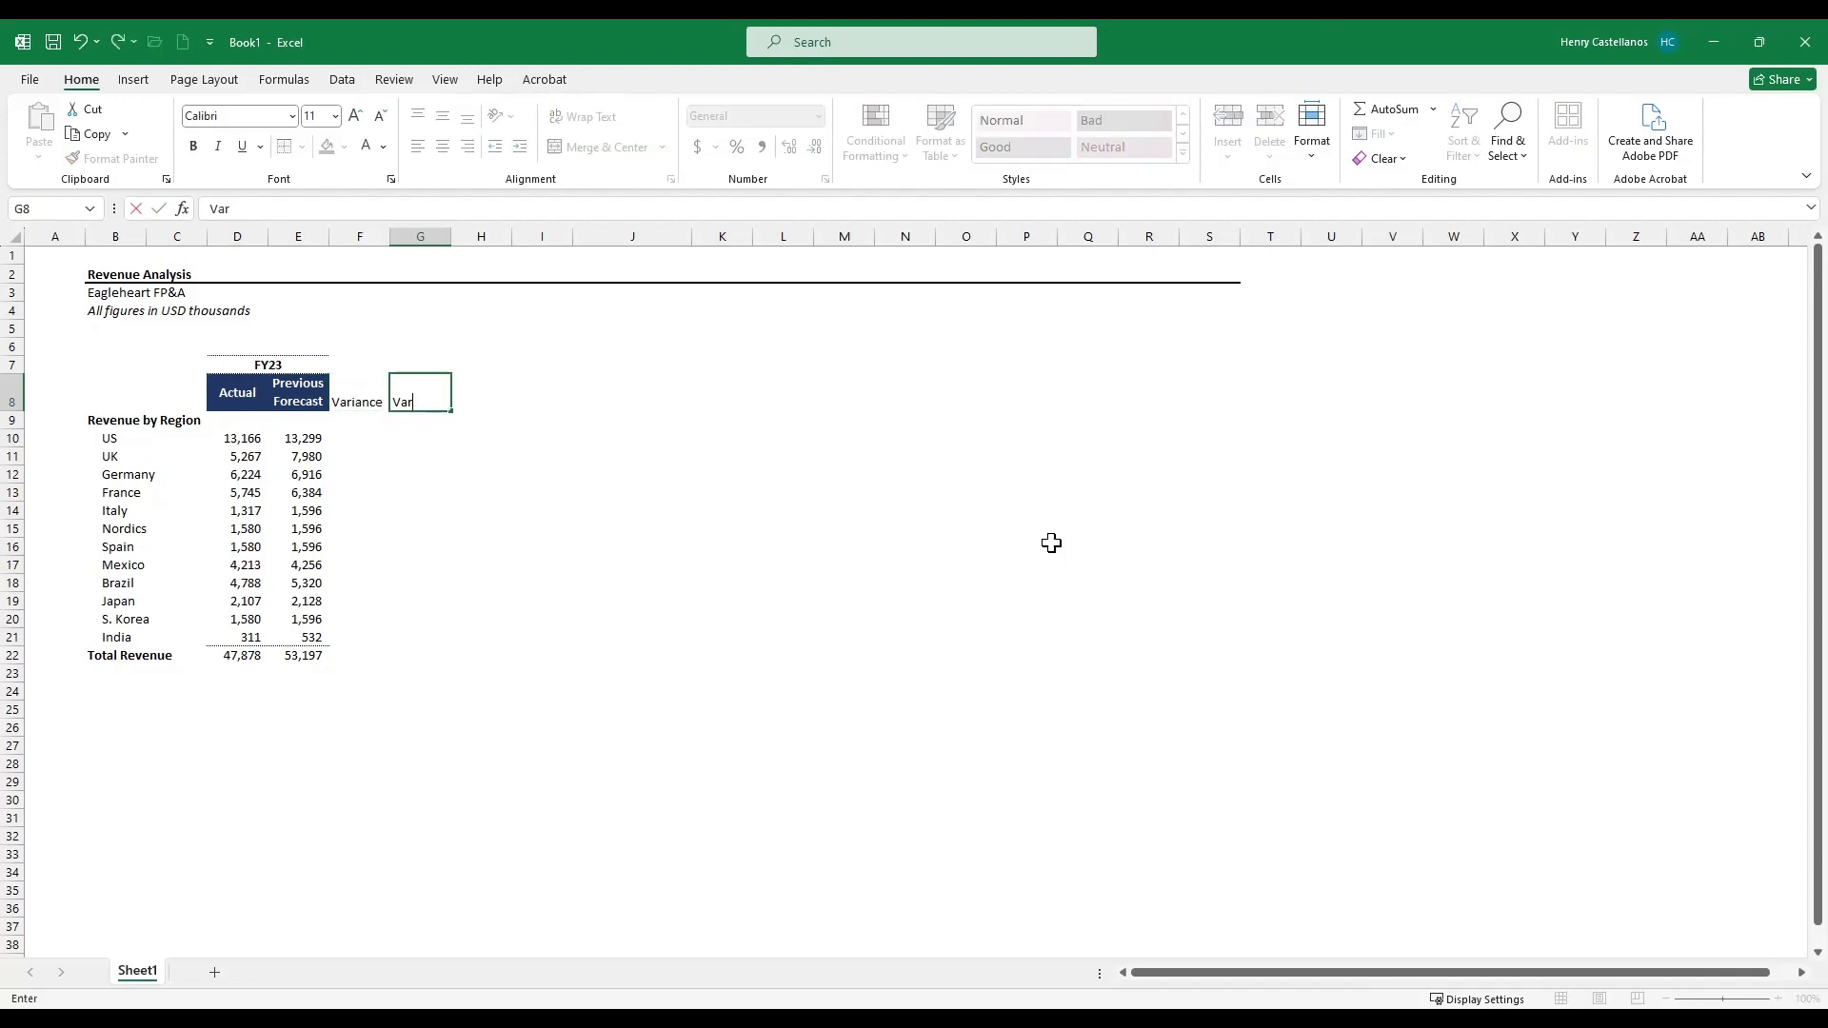
{"action": "type", "text": "iance %"}
{"action": "key", "text": "Return"}
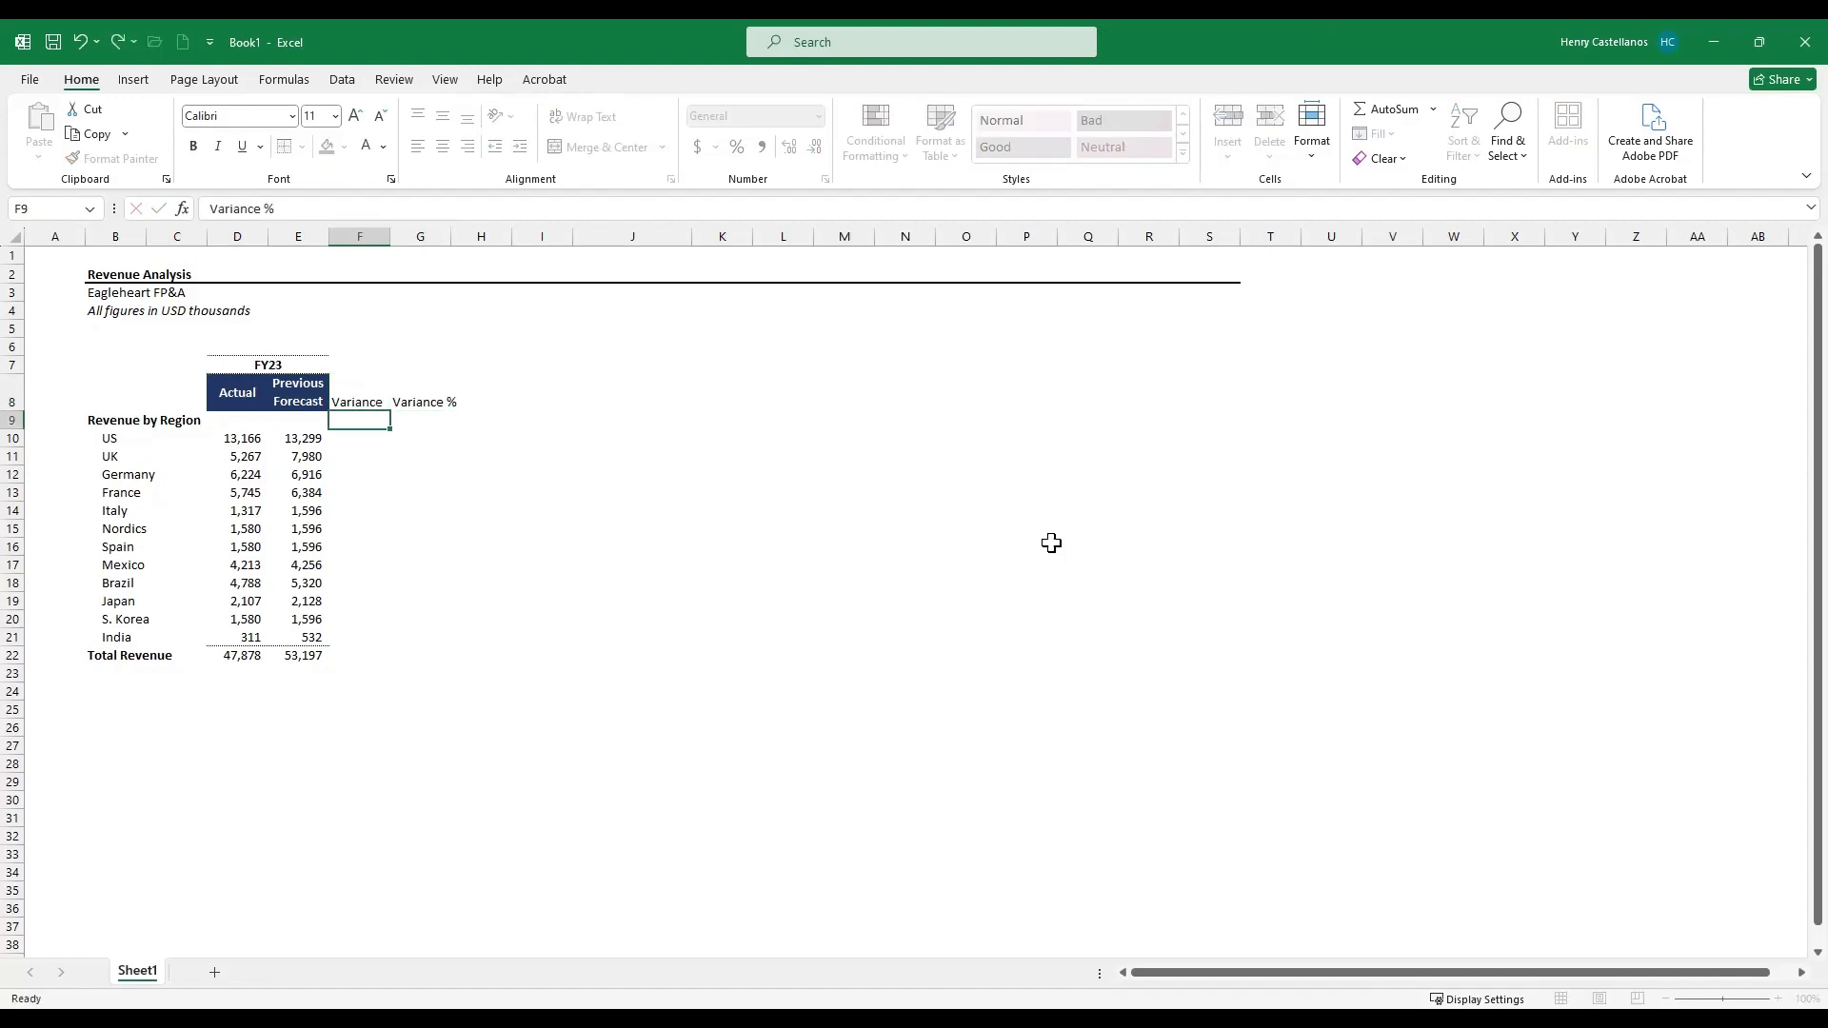
- Copy the FY23 and Previous Forecast header block and paste only its formats onto the Variance and Variance % headers
{"action": "key", "text": "Up"}
{"action": "key", "text": "Left"}
{"action": "key", "text": "Up"}
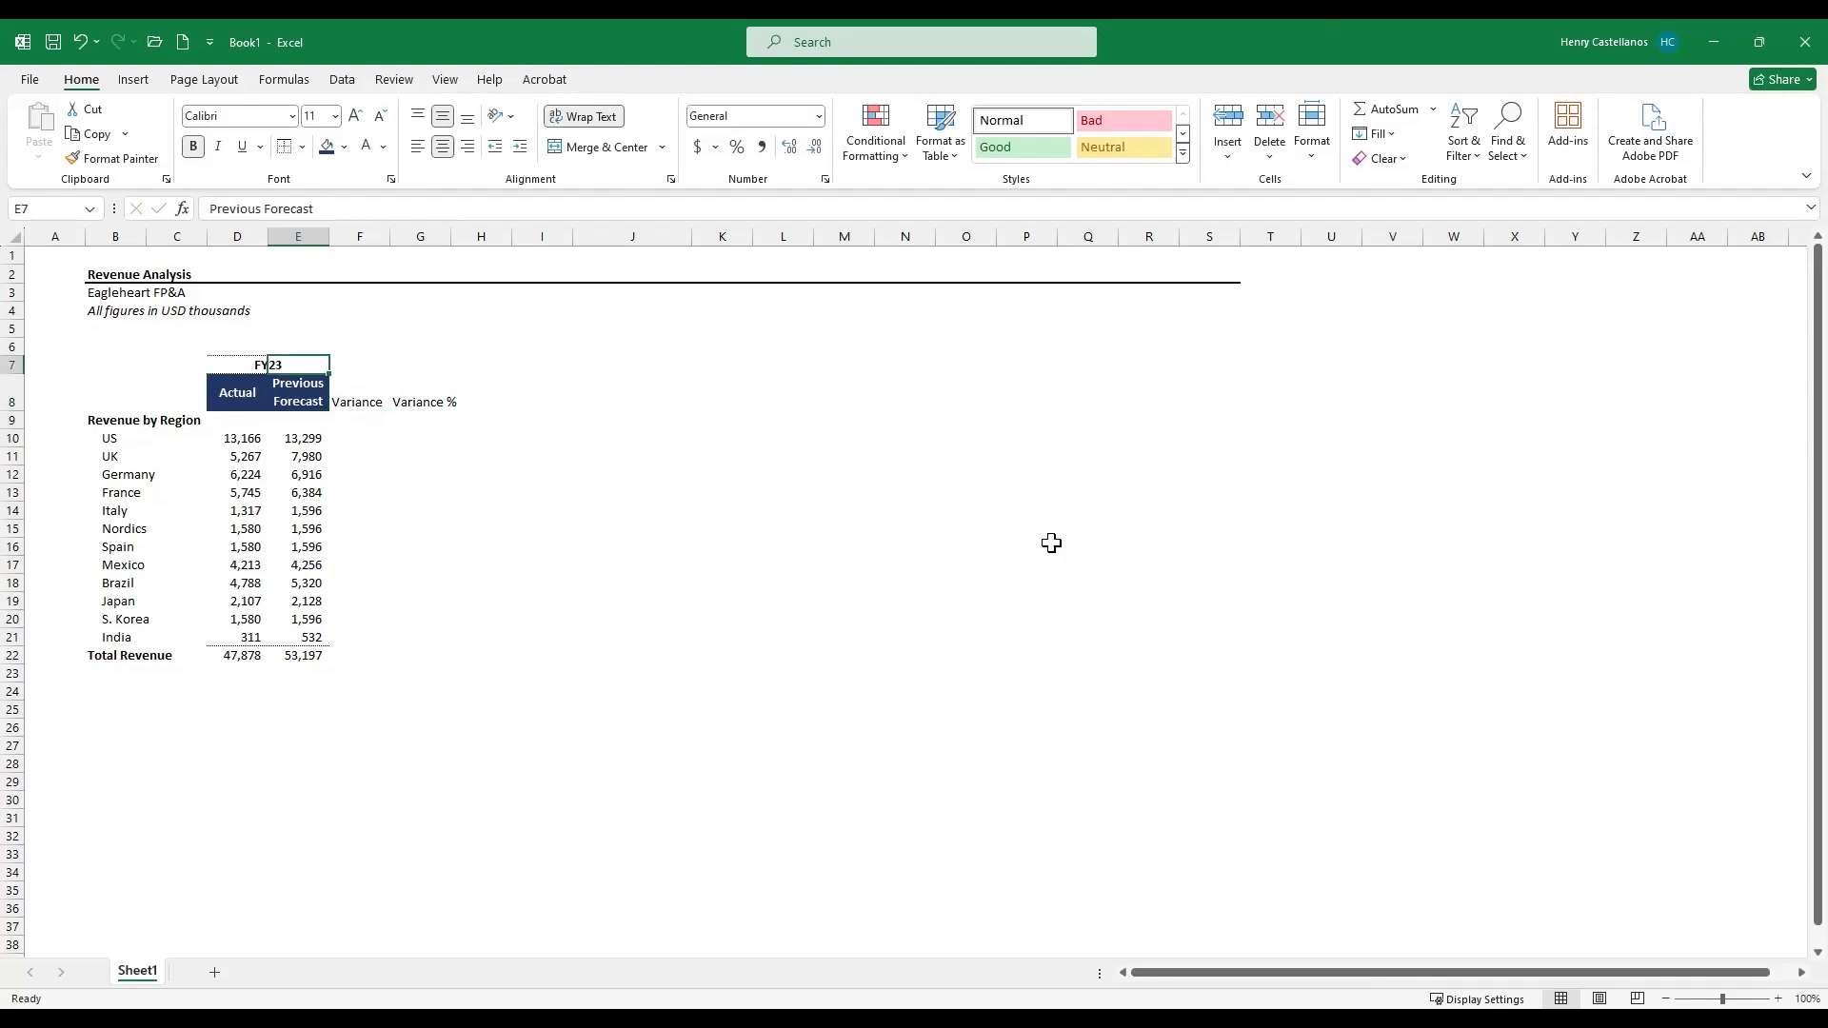
{"action": "key", "text": "shift+Down"}
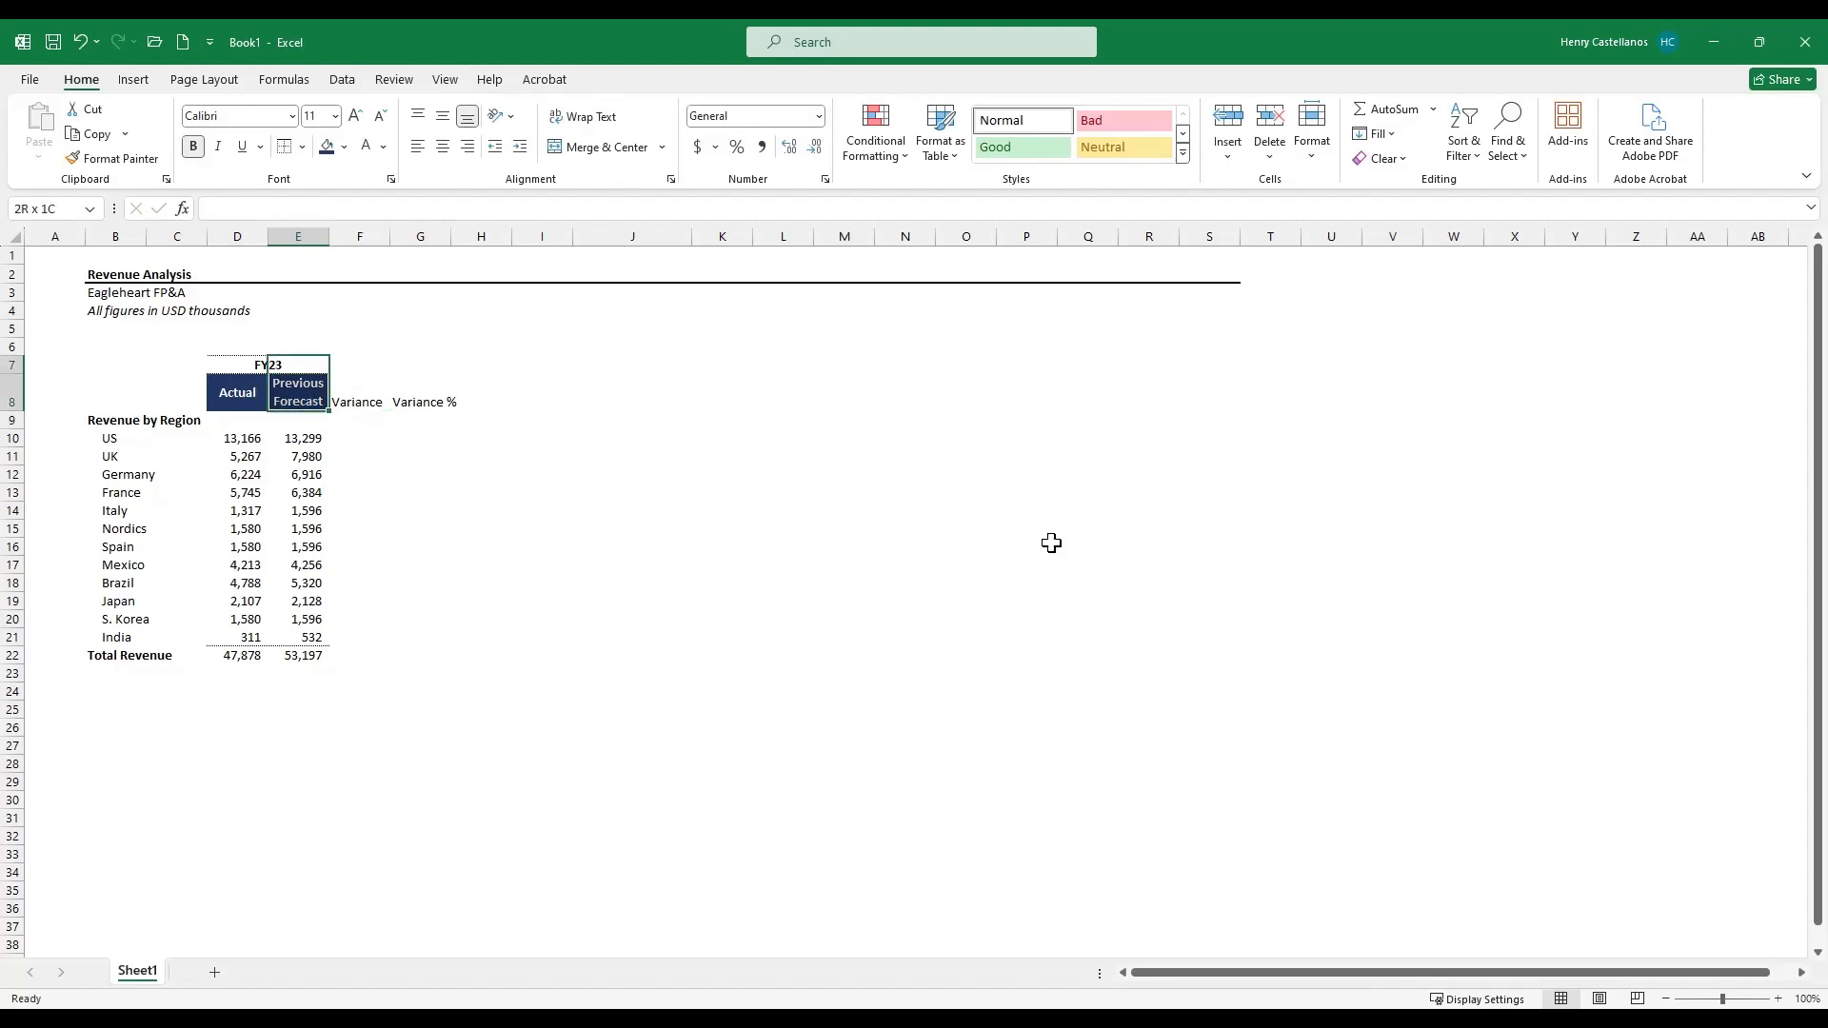
{"action": "key", "text": "ctrl+c"}
{"action": "key", "text": "shift+Right"}
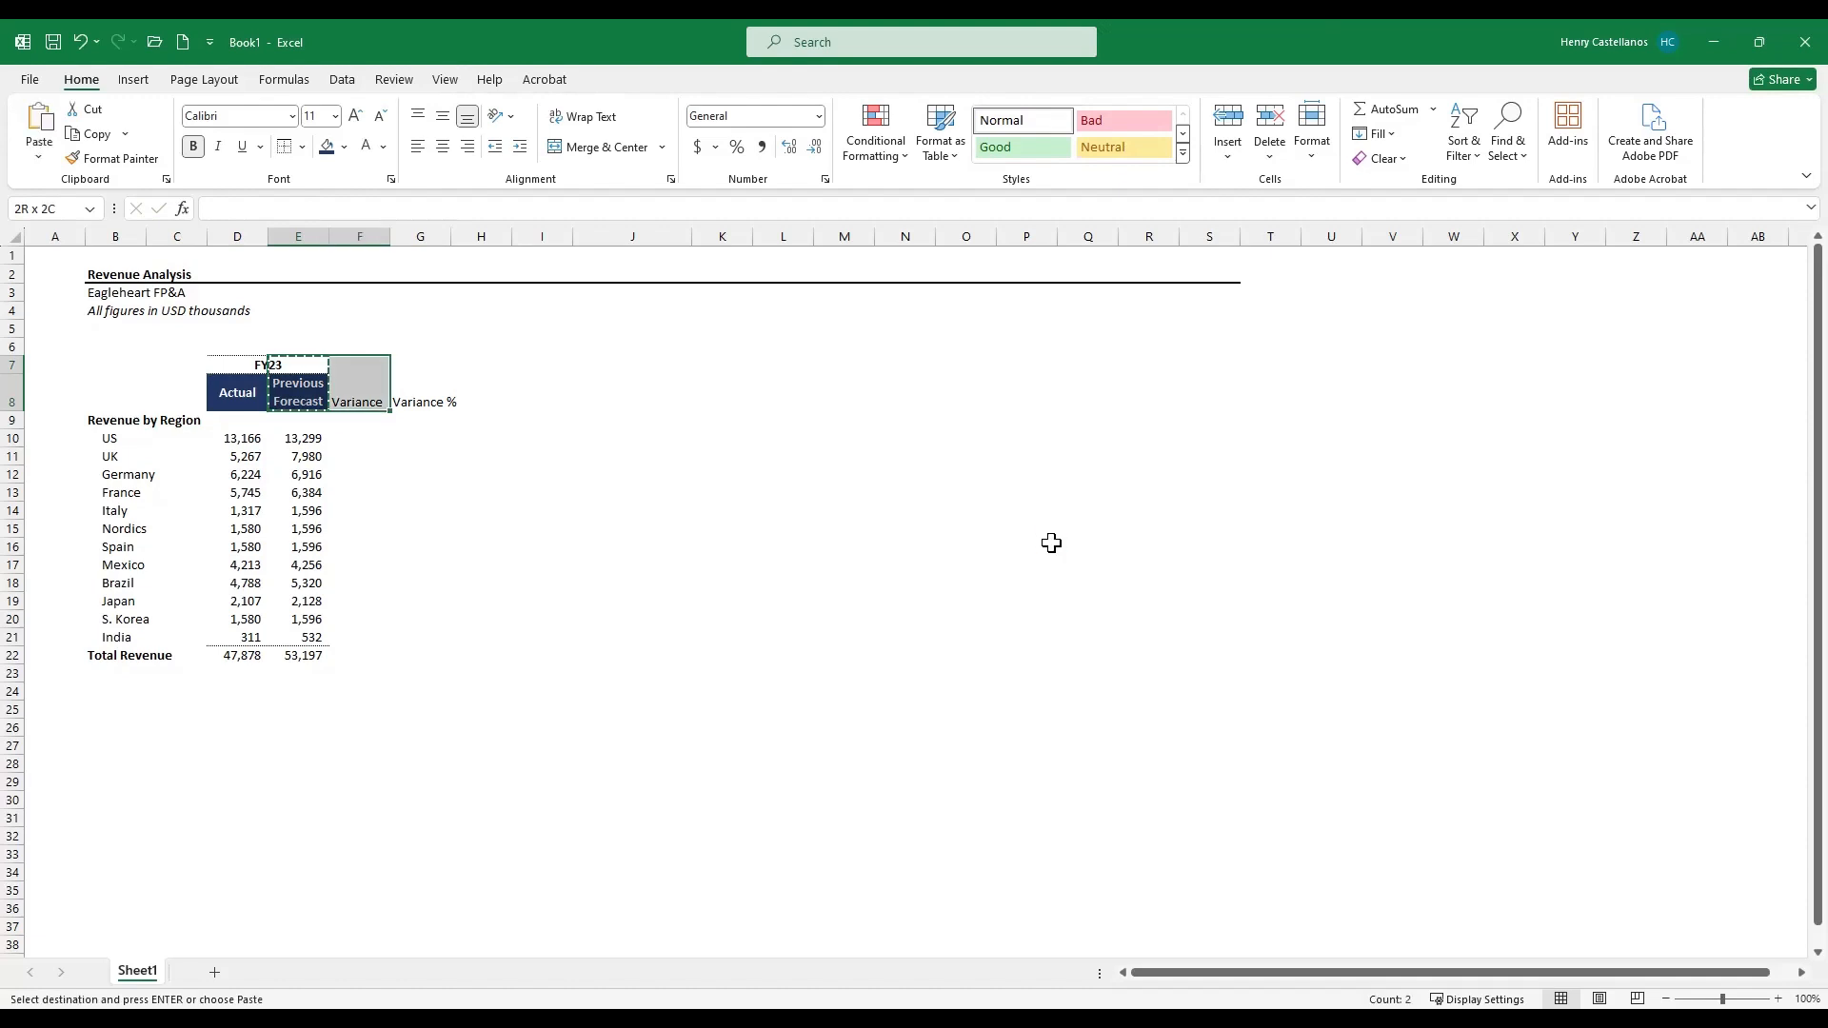
{"action": "key", "text": "shift+Right"}
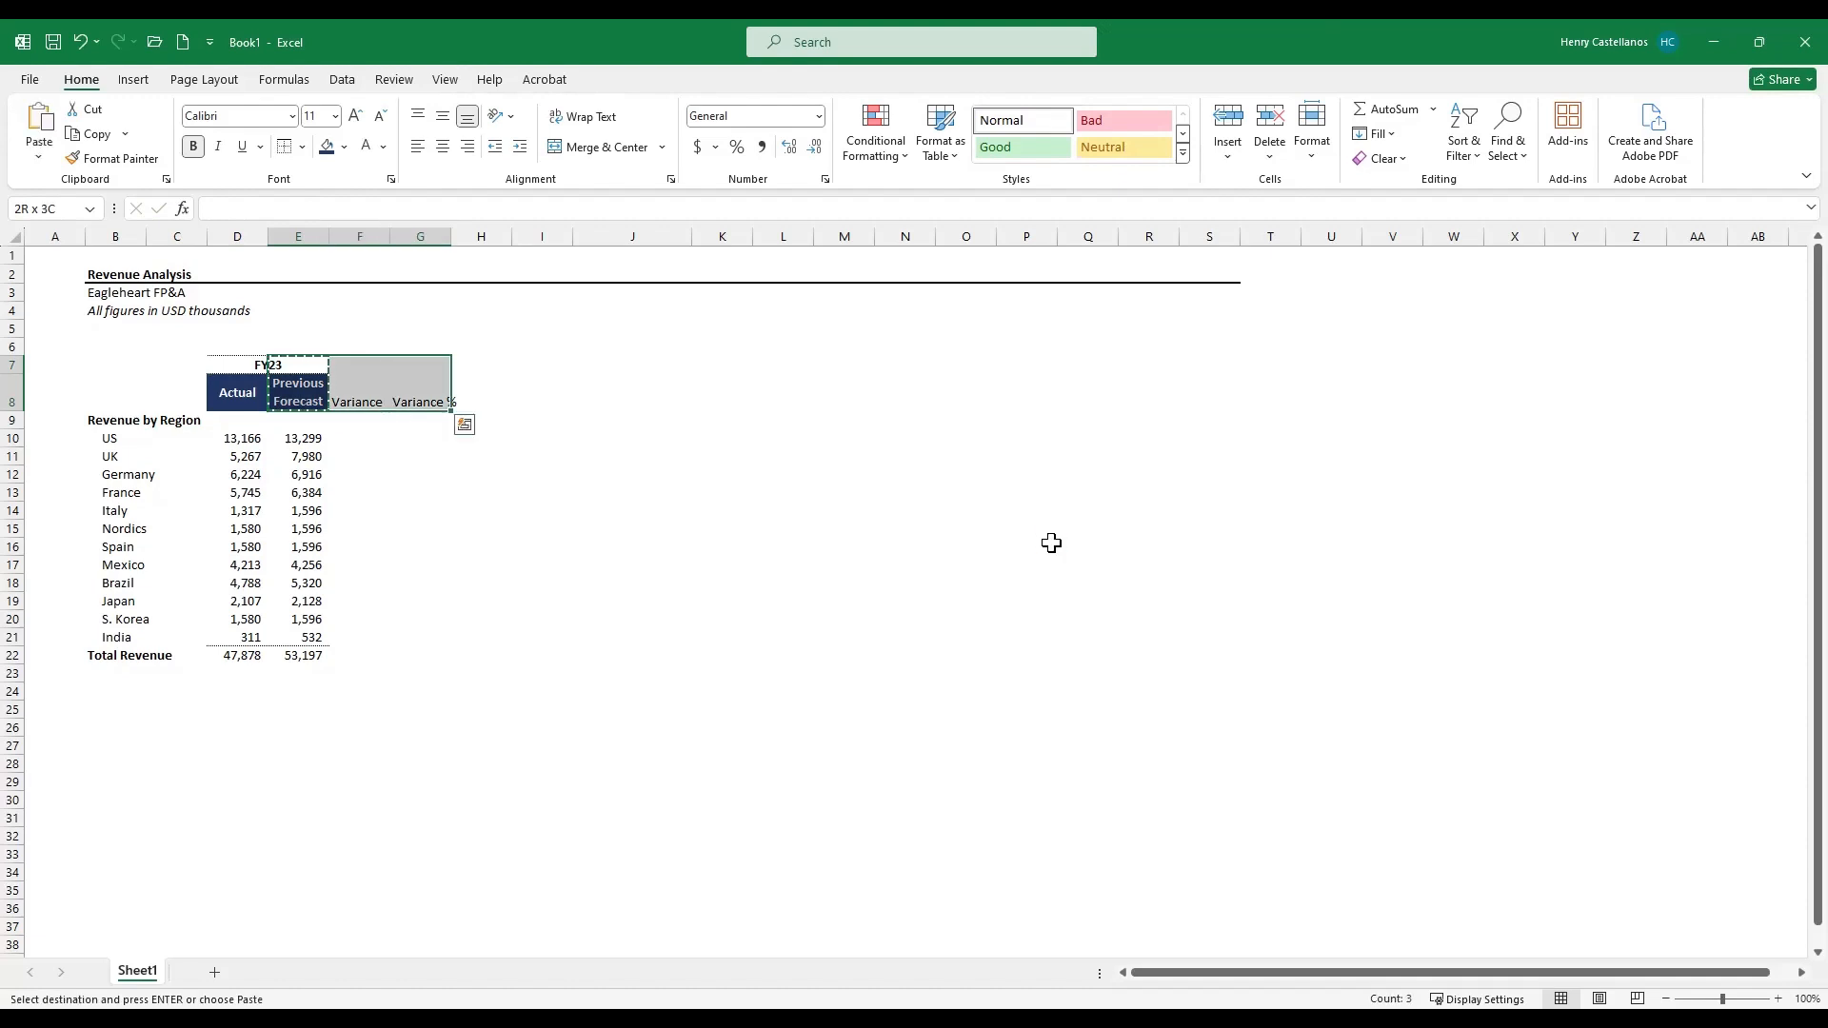
{"action": "key", "text": "ctrl+alt+v"}
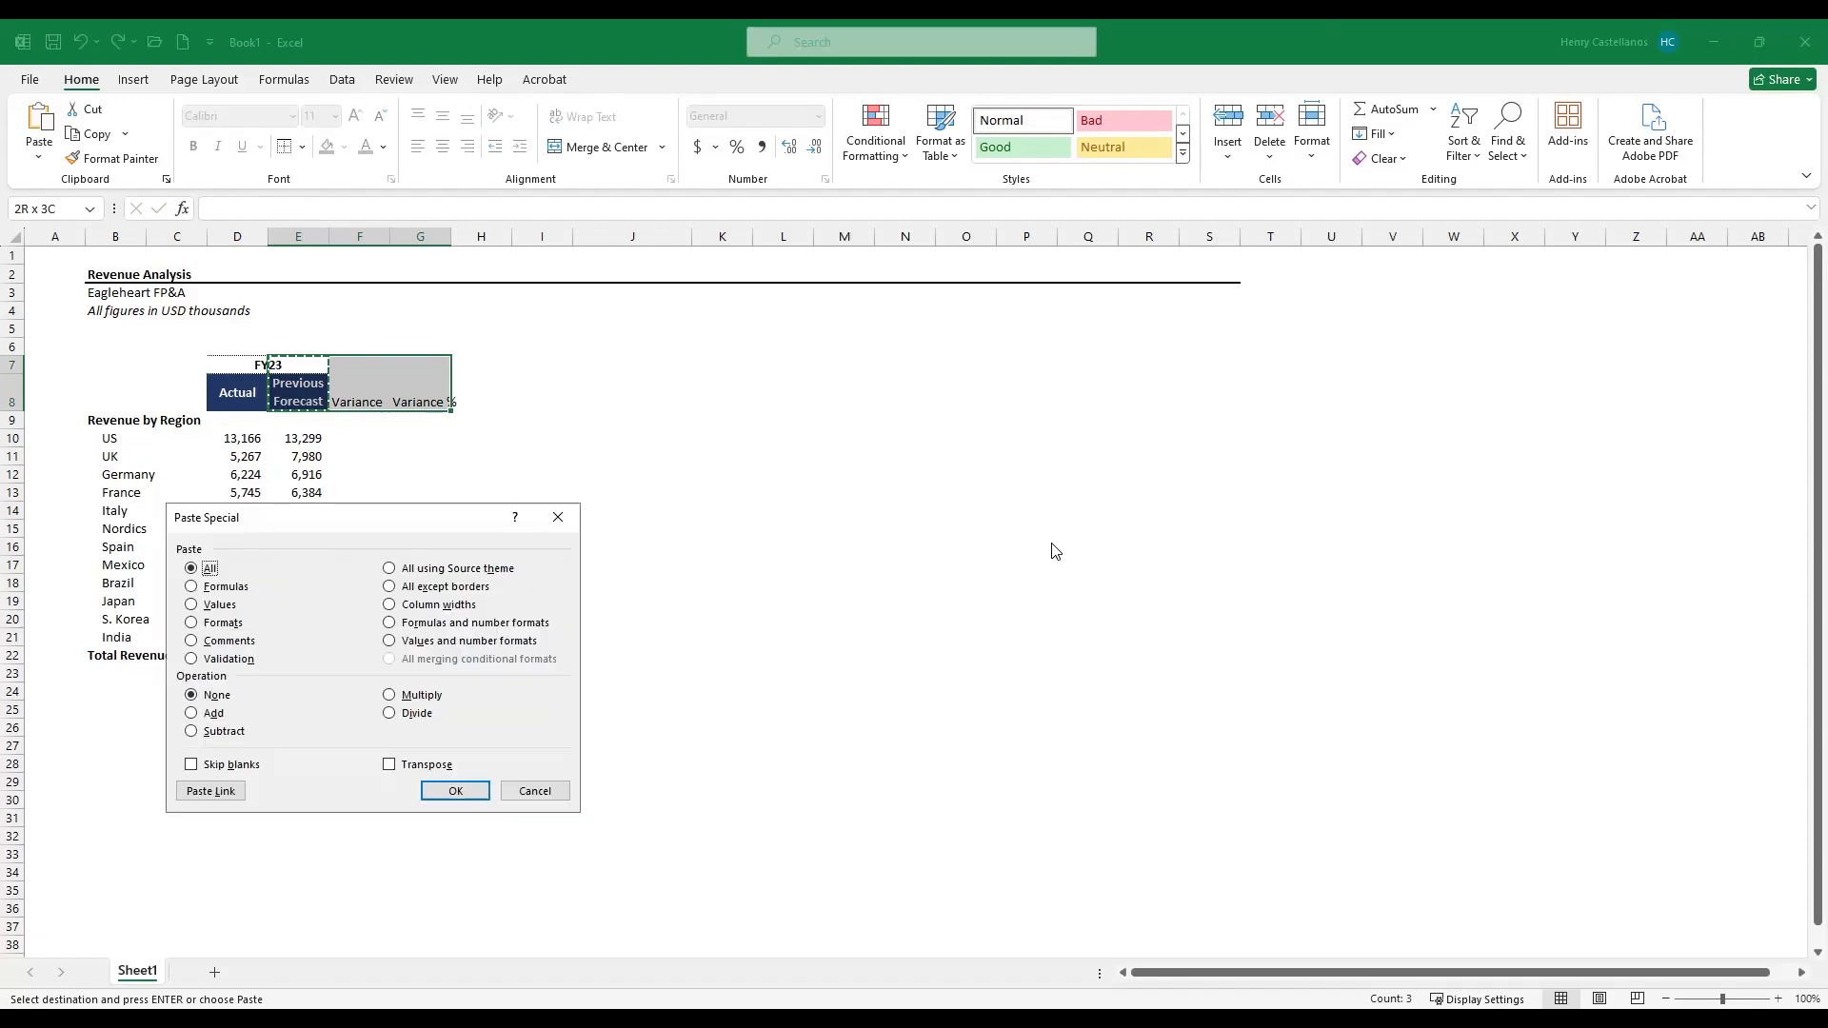
{"action": "key", "text": "t"}
{"action": "key", "text": "Return"}
{"action": "key", "text": "Left"}
{"action": "key", "text": "Down"}
{"action": "key", "text": "Right"}
{"action": "key", "text": "Right"}
{"action": "key", "text": "Right"}
{"action": "key", "text": "Down"}
{"action": "key", "text": "Escape"}
- Enter the US variance formula =D10-E10 in the Variance column
{"action": "key", "text": "Down"}
{"action": "key", "text": "Down"}
{"action": "key", "text": "Left"}
{"action": "key", "text": "Up"}
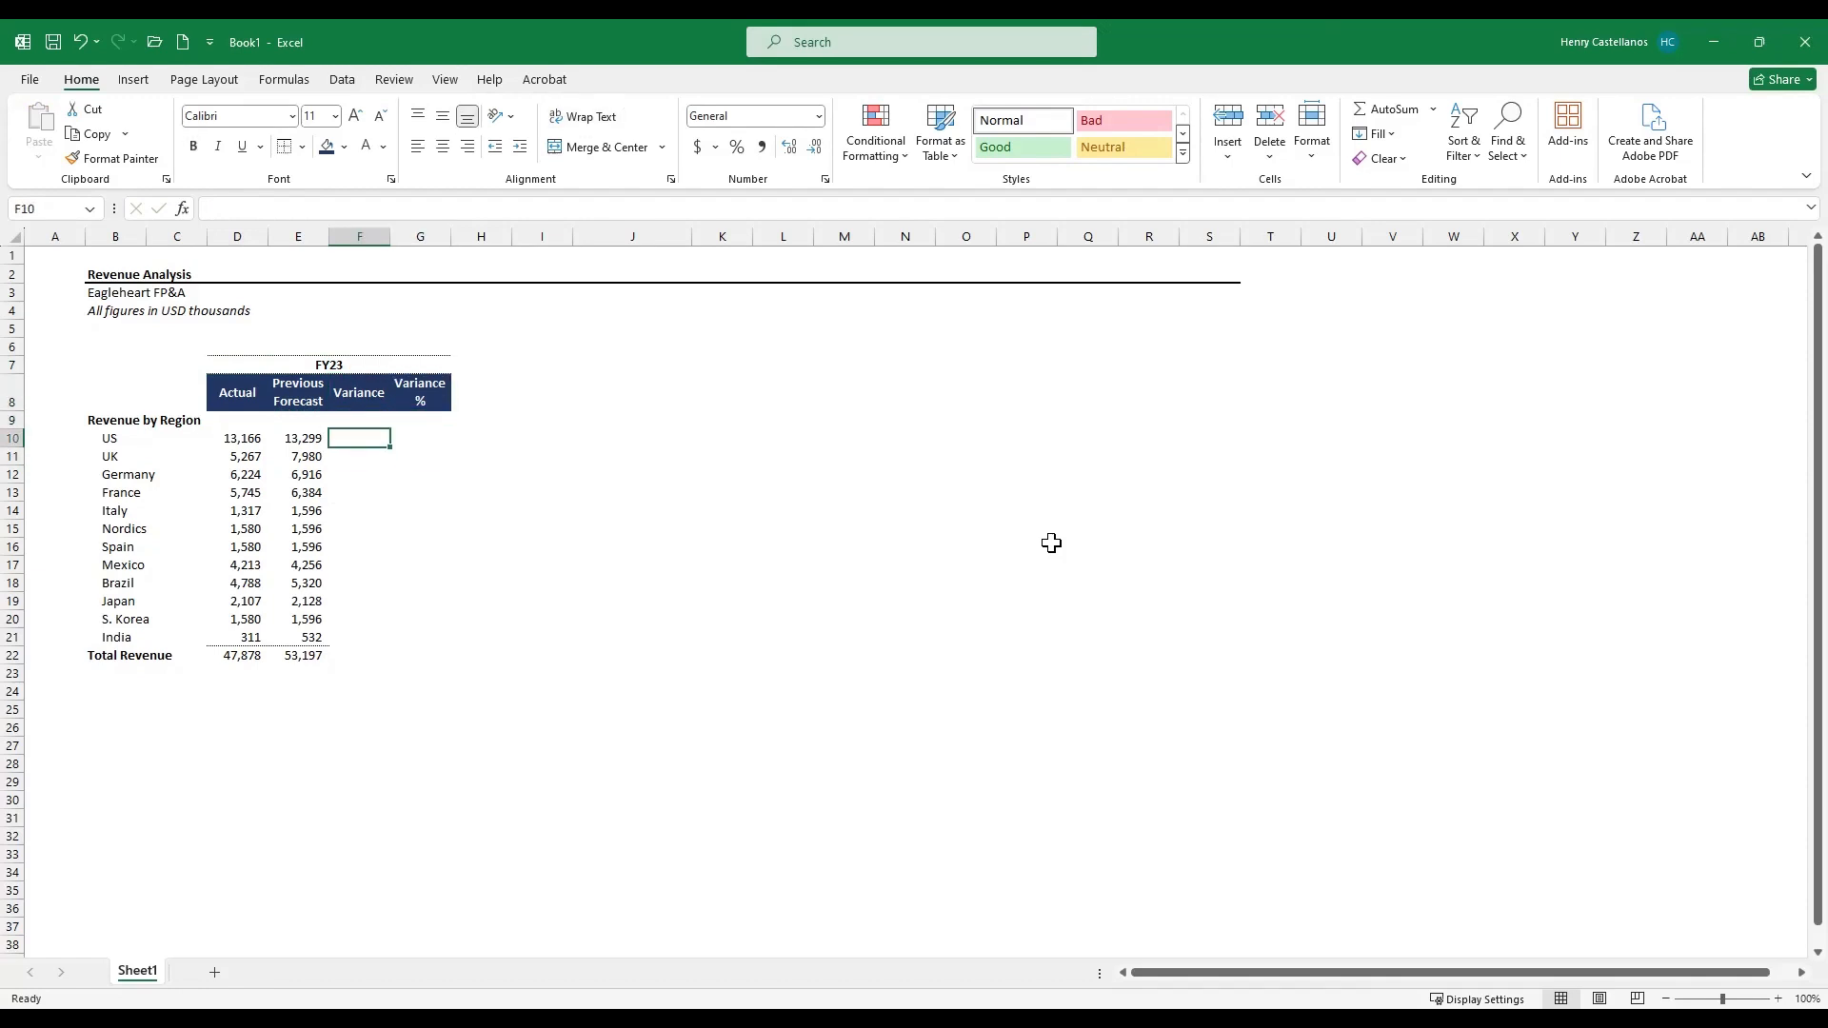
{"action": "type", "text": "="}
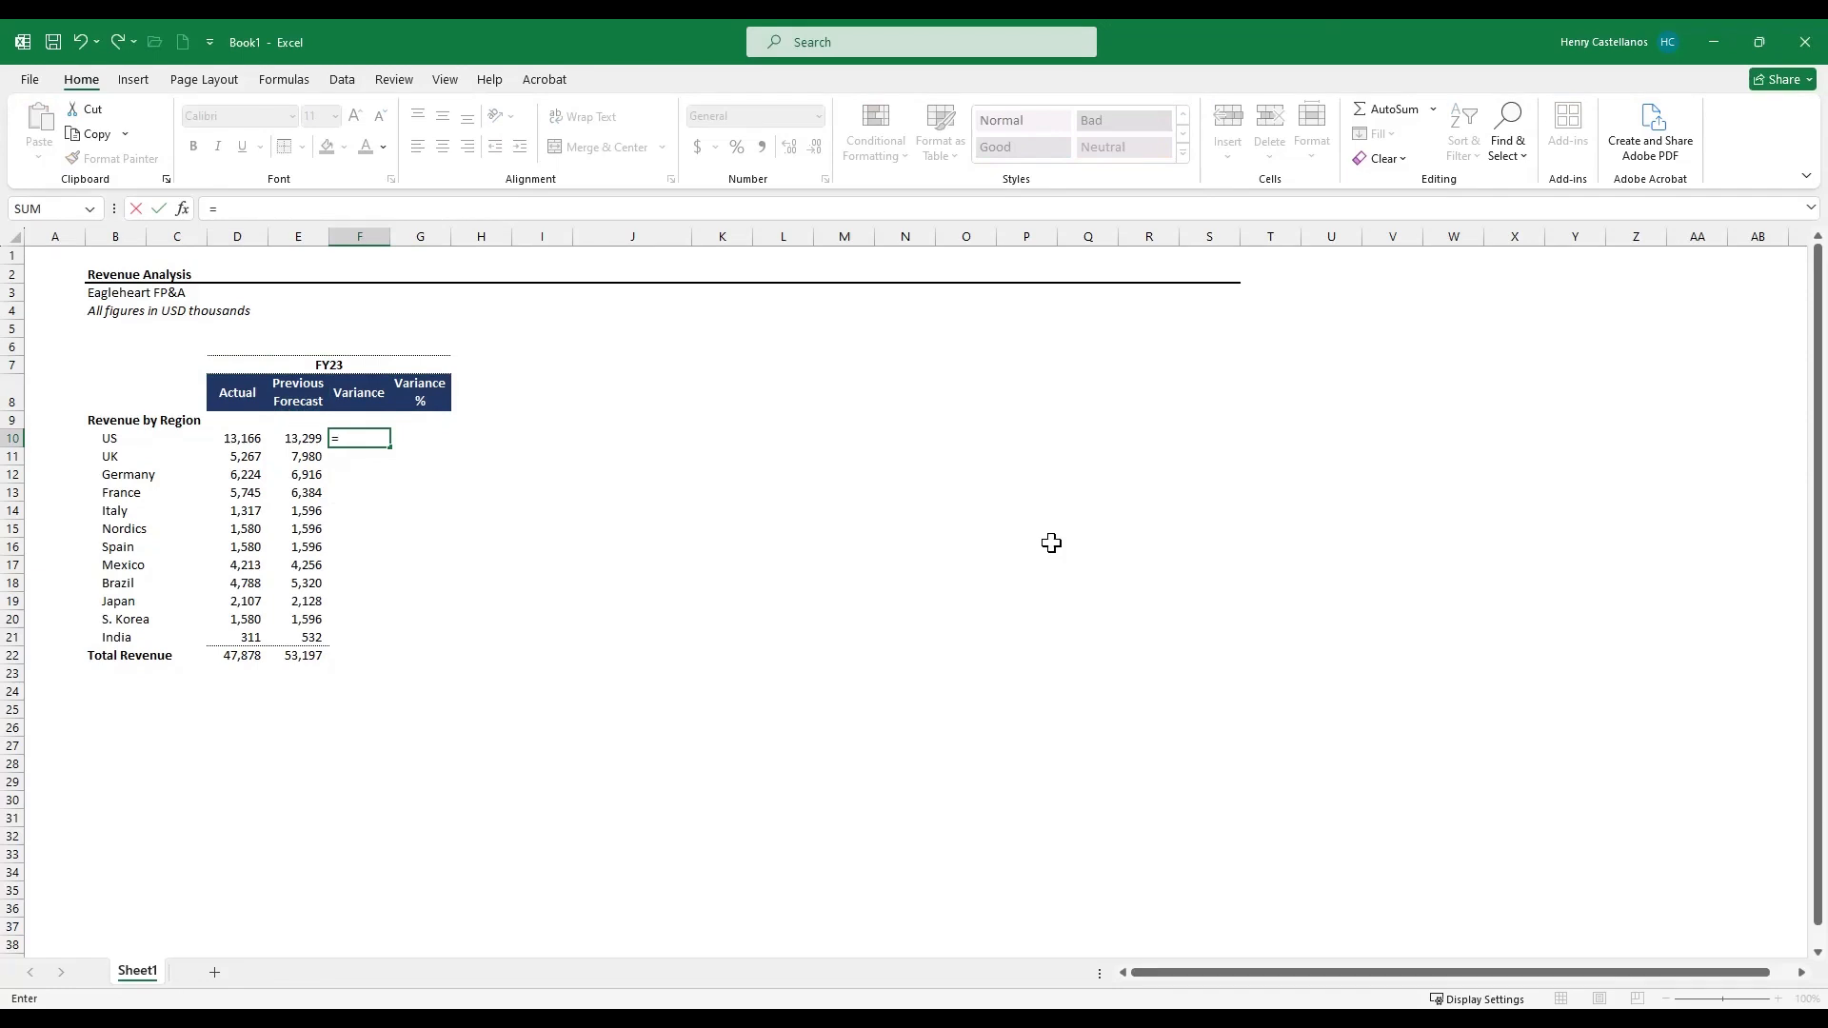
{"action": "key", "text": "Left"}
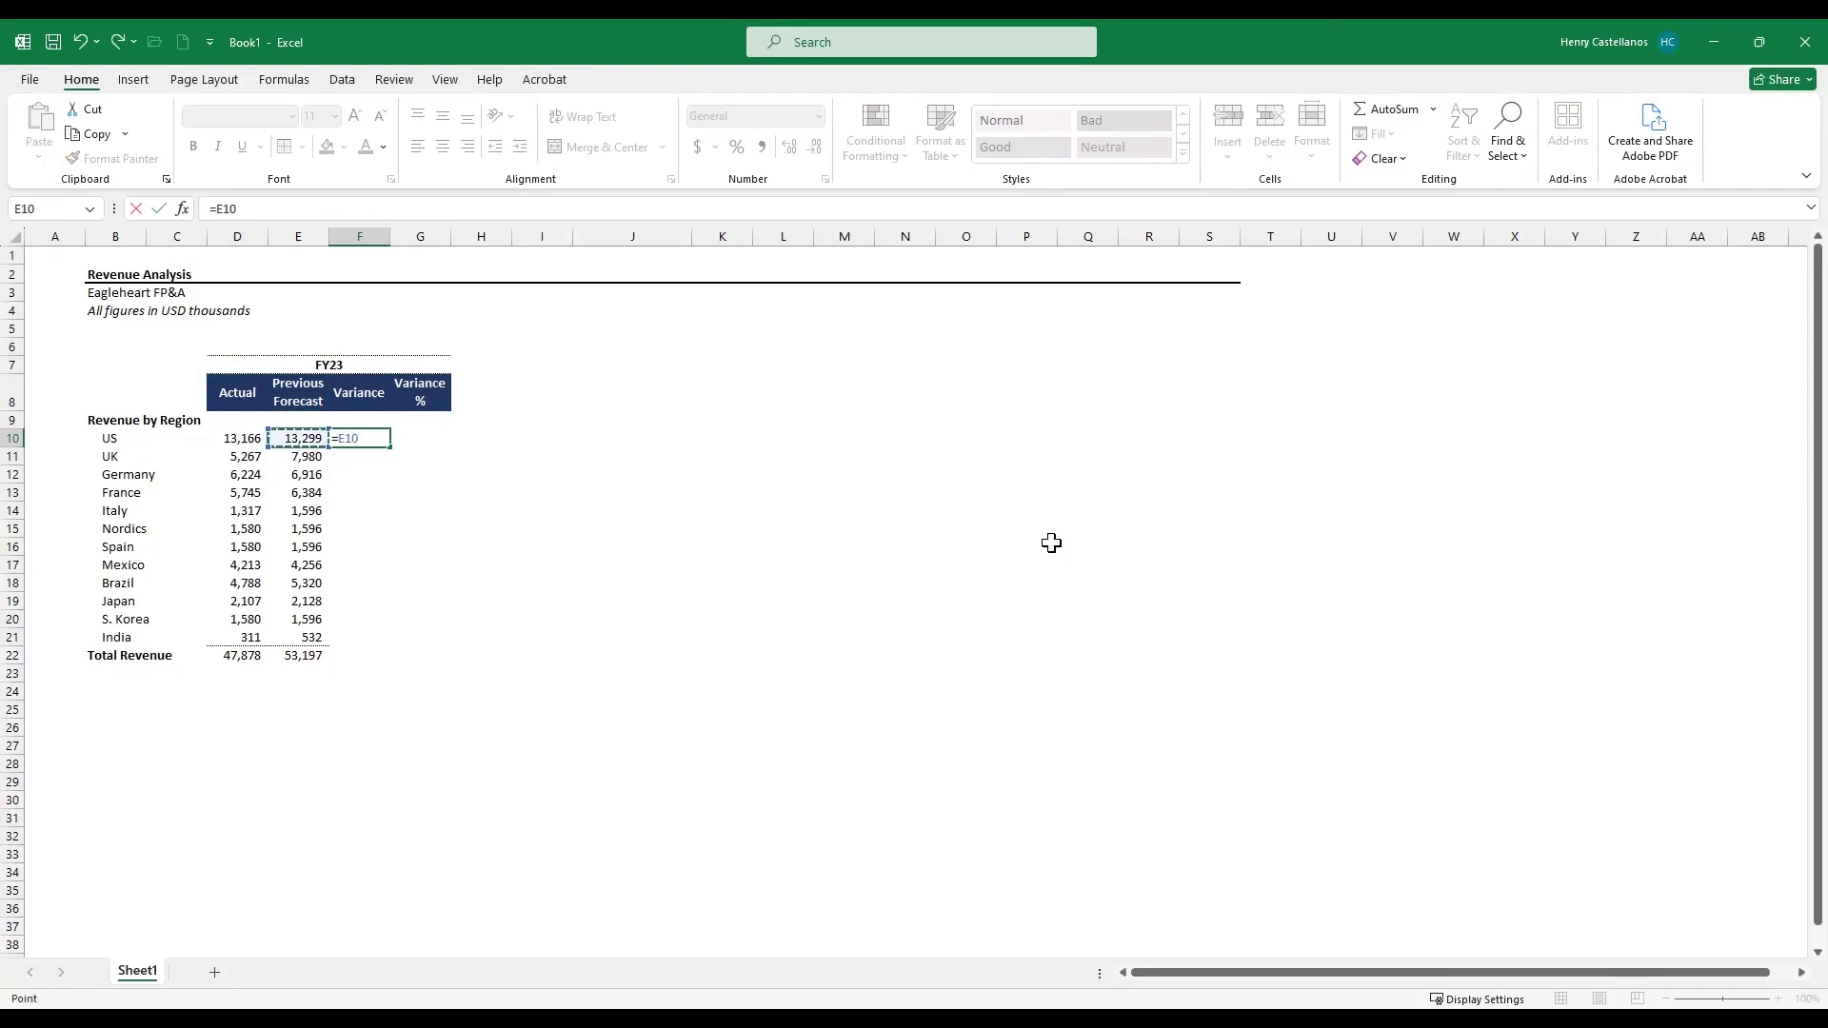
{"action": "type", "text": "-E1"}
{"action": "key", "text": "BackSpace"}
{"action": "key", "text": "BackSpace"}
{"action": "key", "text": "BackSpace"}
{"action": "key", "text": "BackSpace"}
{"action": "key", "text": "BackSpace"}
{"action": "key", "text": "BackSpace"}
{"action": "key", "text": "Left"}
{"action": "key", "text": "Left"}
{"action": "type", "text": "-"}
{"action": "key", "text": "Left"}
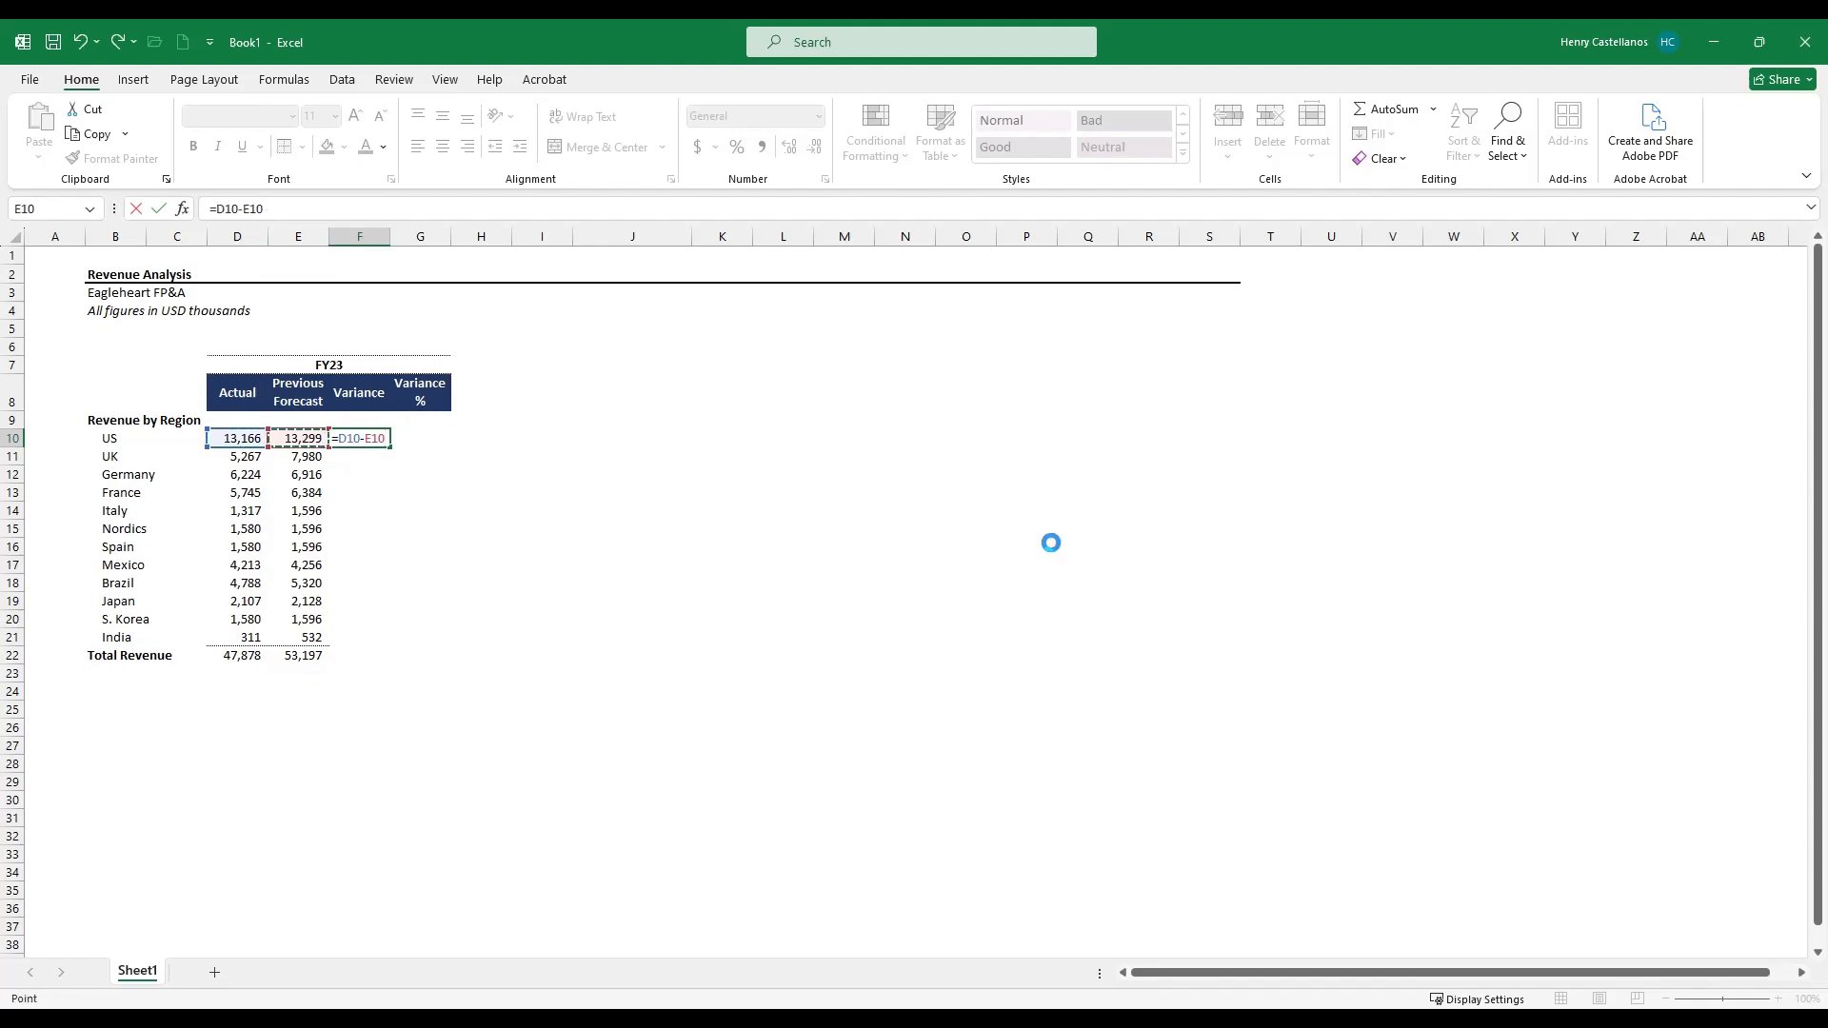
{"action": "key", "text": "Return"}
- Enter the US variance percentage formula =F10/E10 and format it as a percentage
{"action": "key", "text": "Up"}
{"action": "key", "text": "Right"}
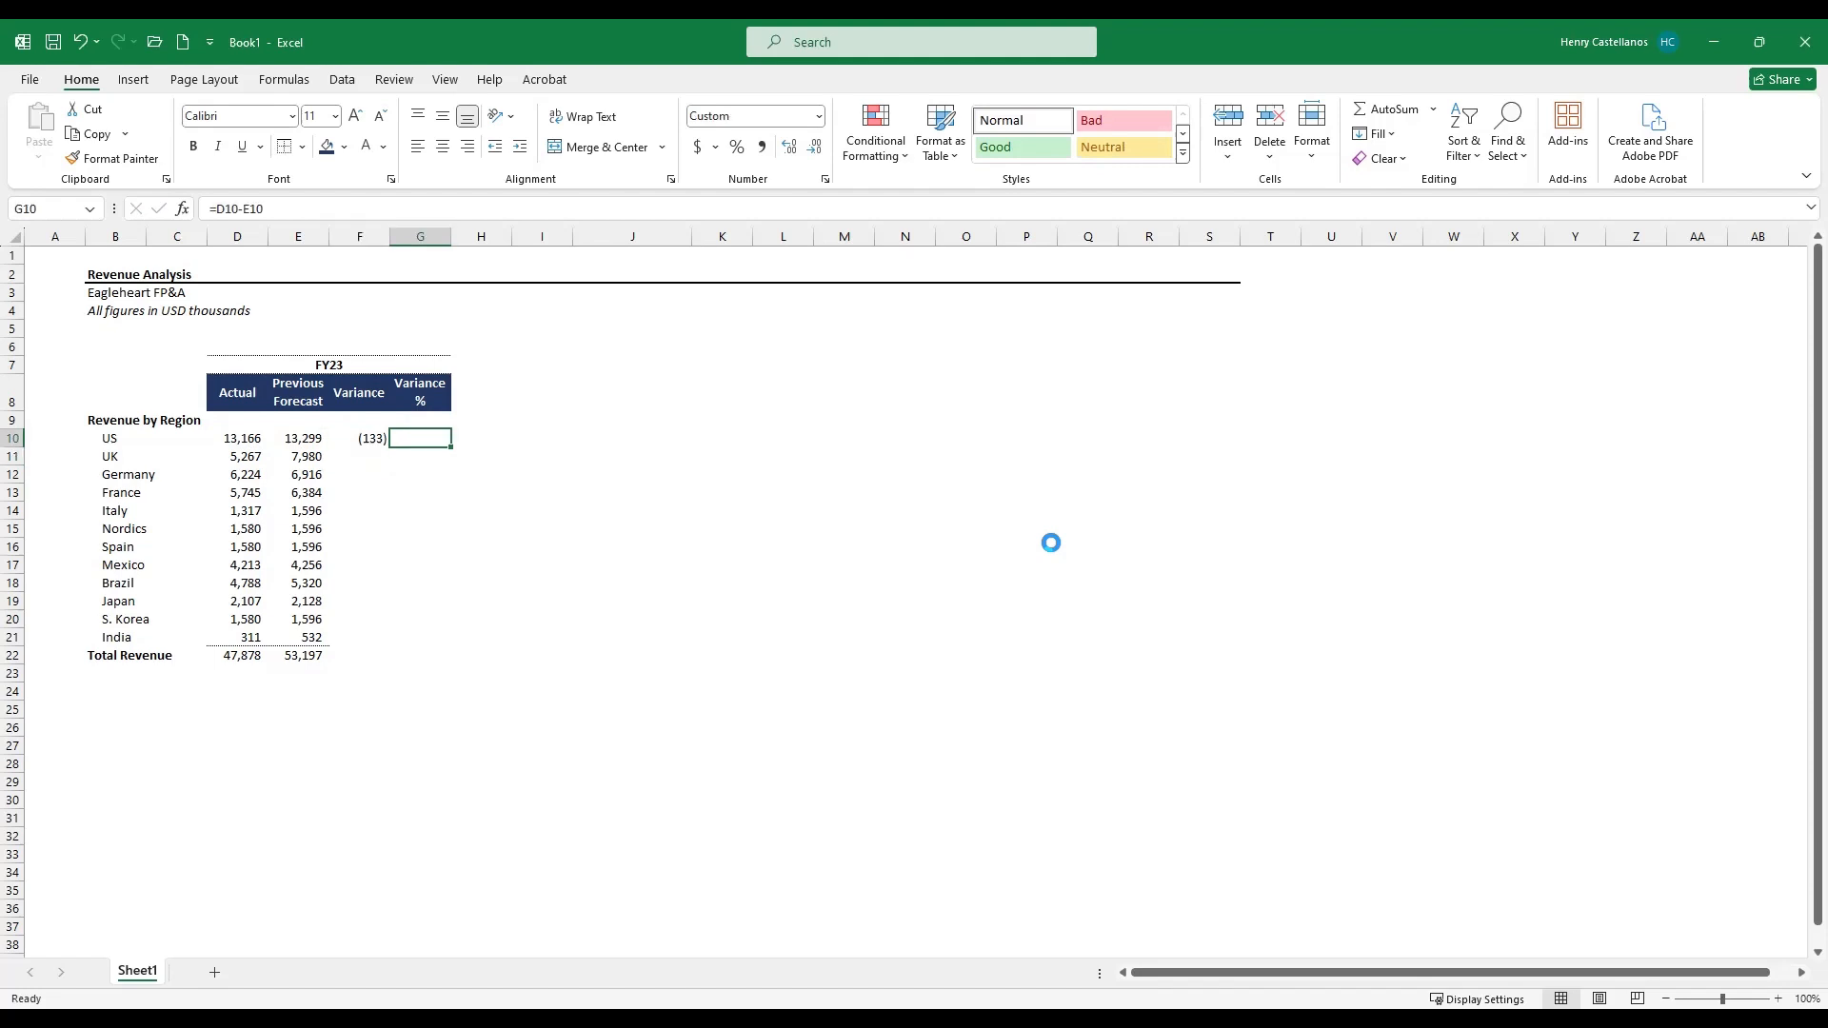
{"action": "type", "text": "="}
{"action": "key", "text": "Left"}
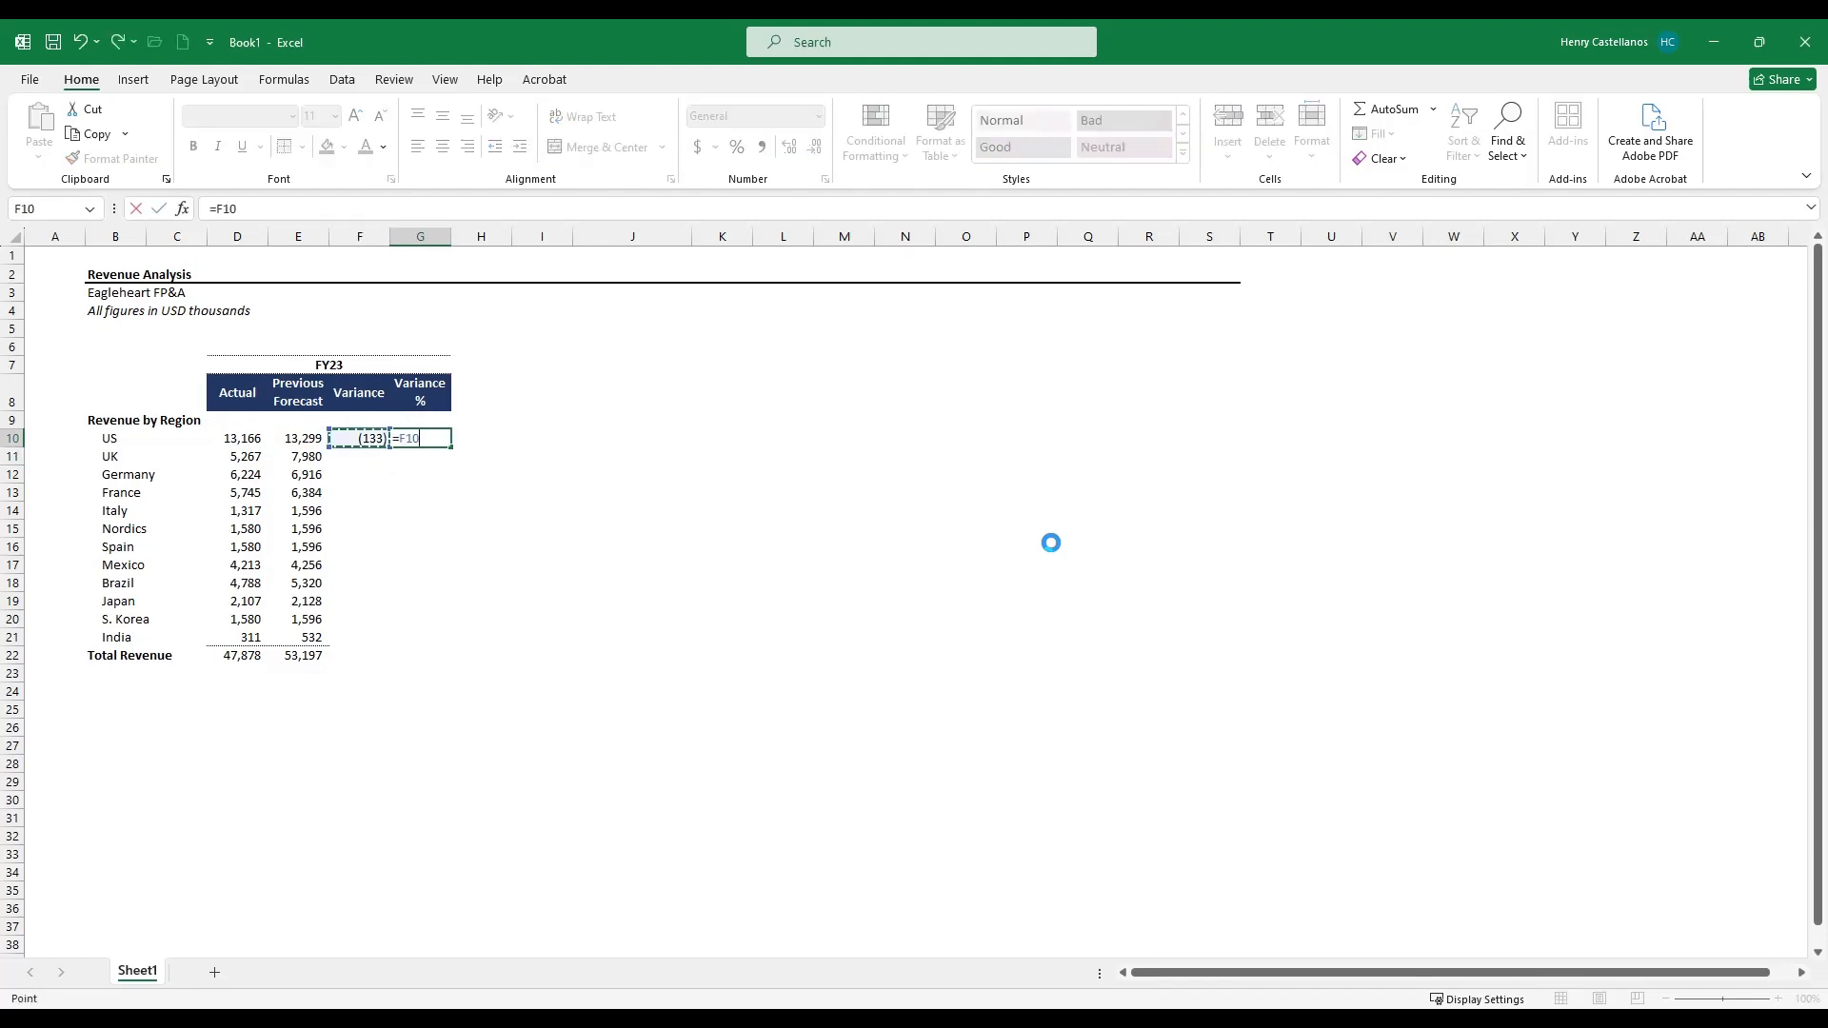
{"action": "type", "text": "/"}
{"action": "key", "text": "Left"}
{"action": "key", "text": "Left"}
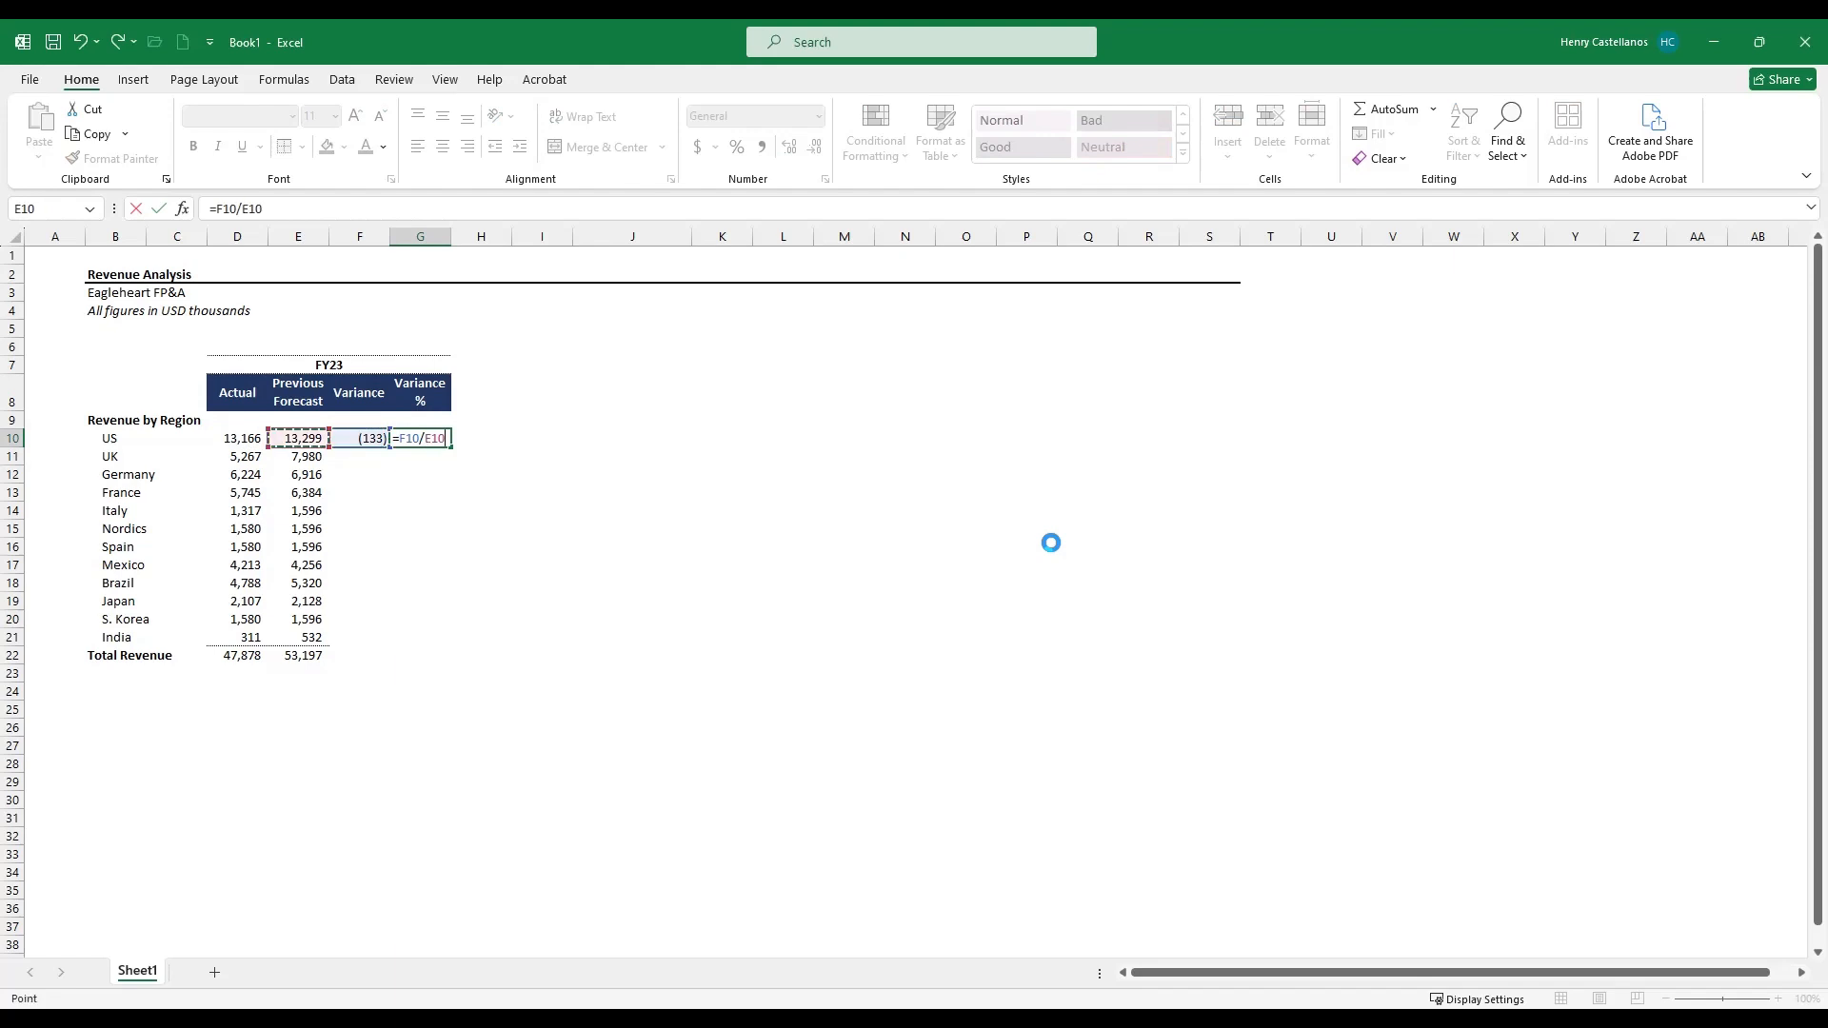
{"action": "key", "text": "Return"}
{"action": "key", "text": "Up"}
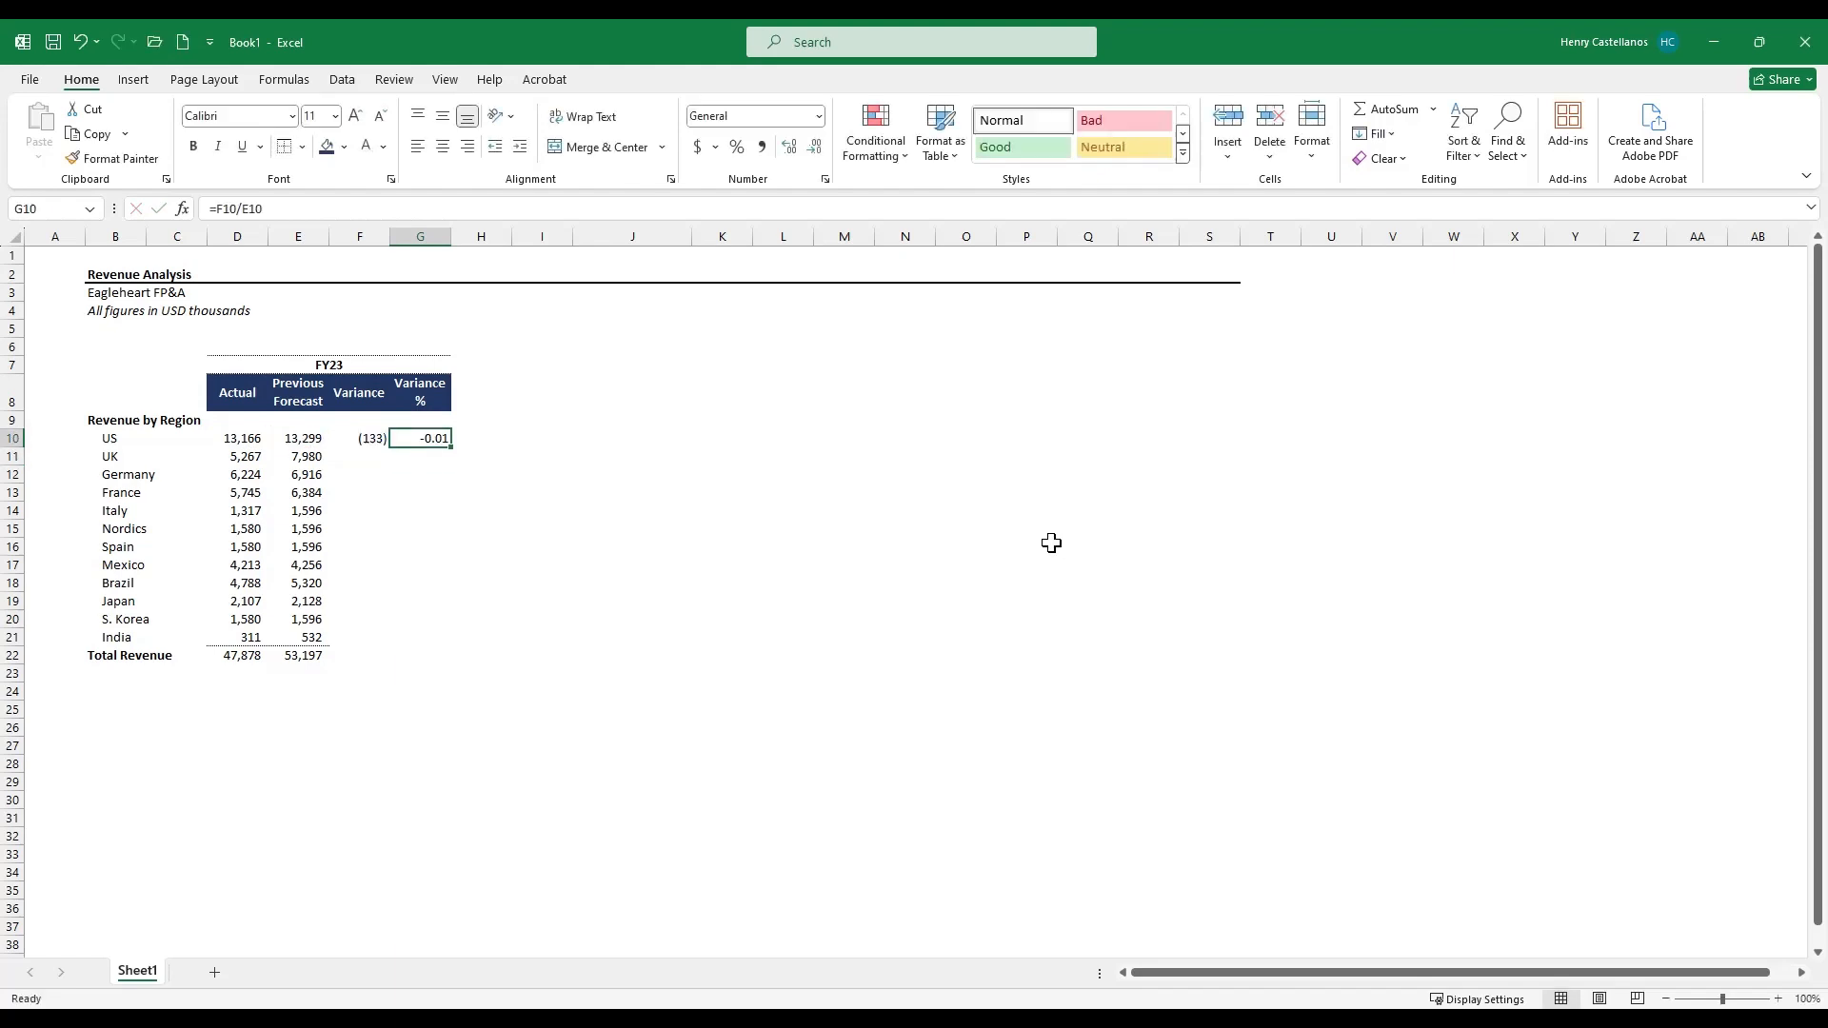
{"action": "left_click", "coordinate": [737, 147]}
- Fill the US Variance and Variance % formulas down through the India row
{"action": "left_click", "coordinate": [356, 435]}
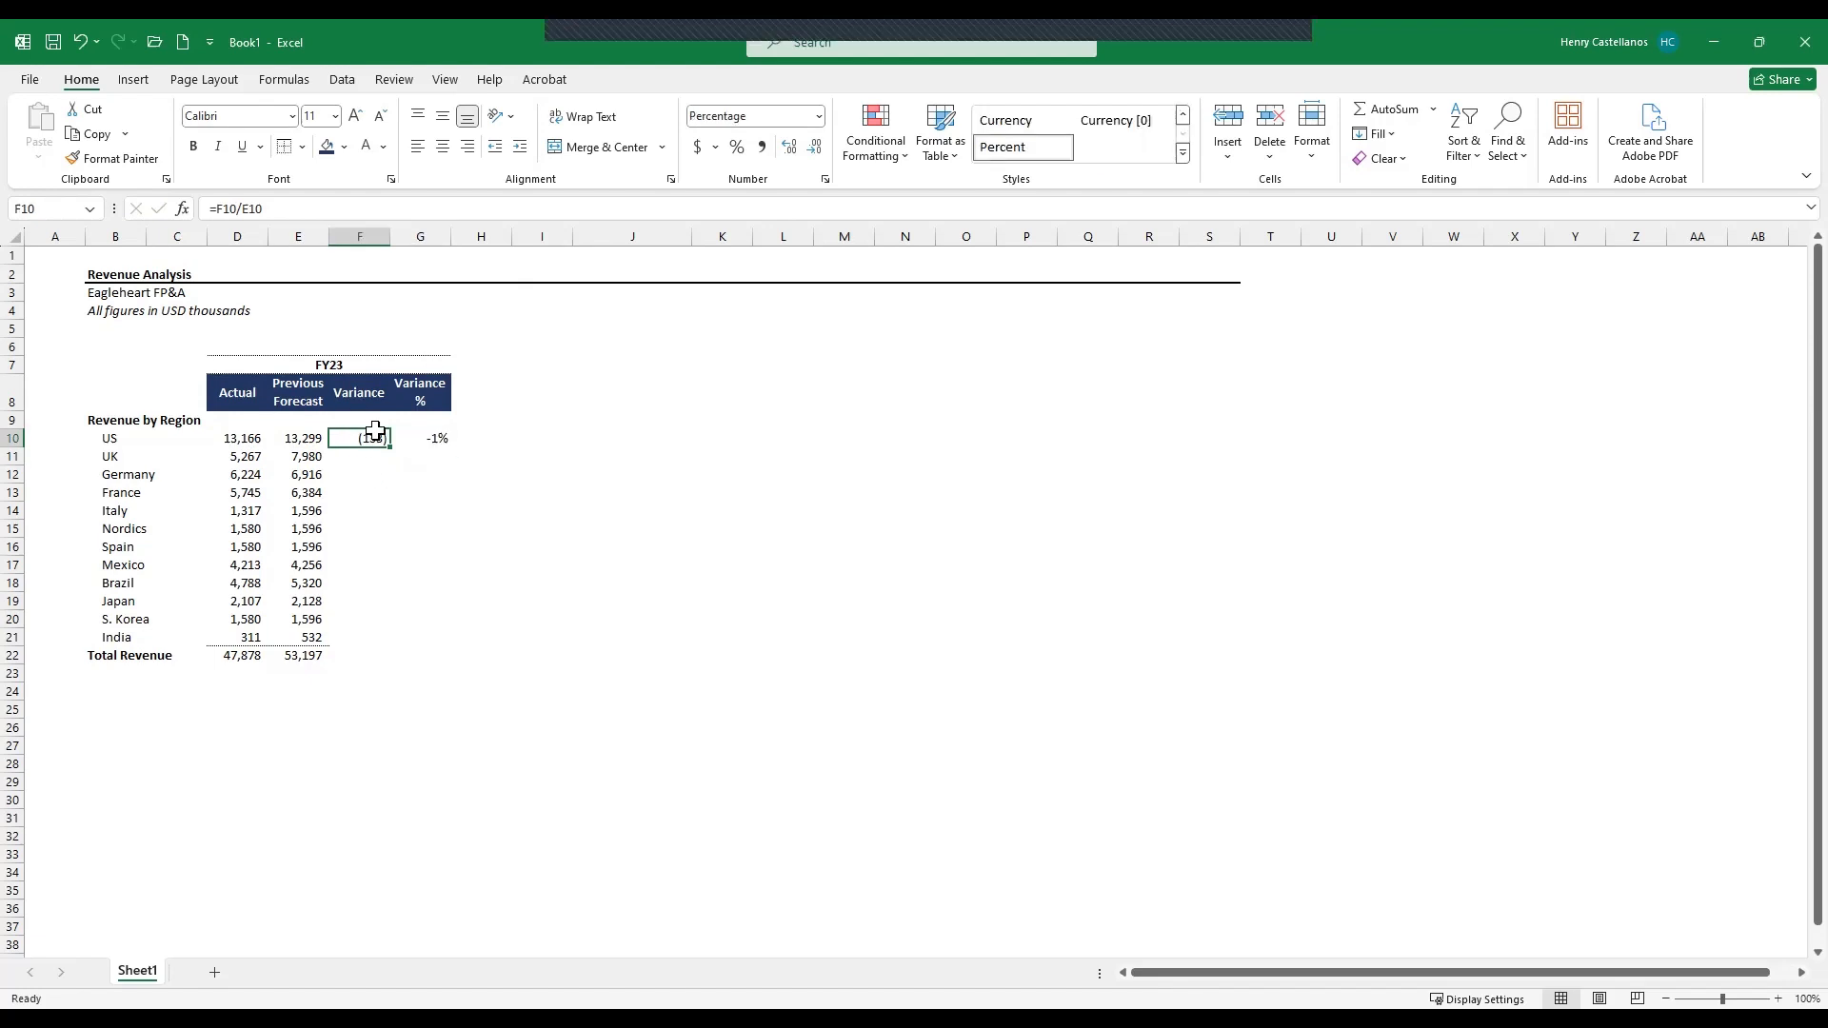
{"action": "left_click_drag", "start_coordinate": [376, 436], "coordinate": [424, 437]}
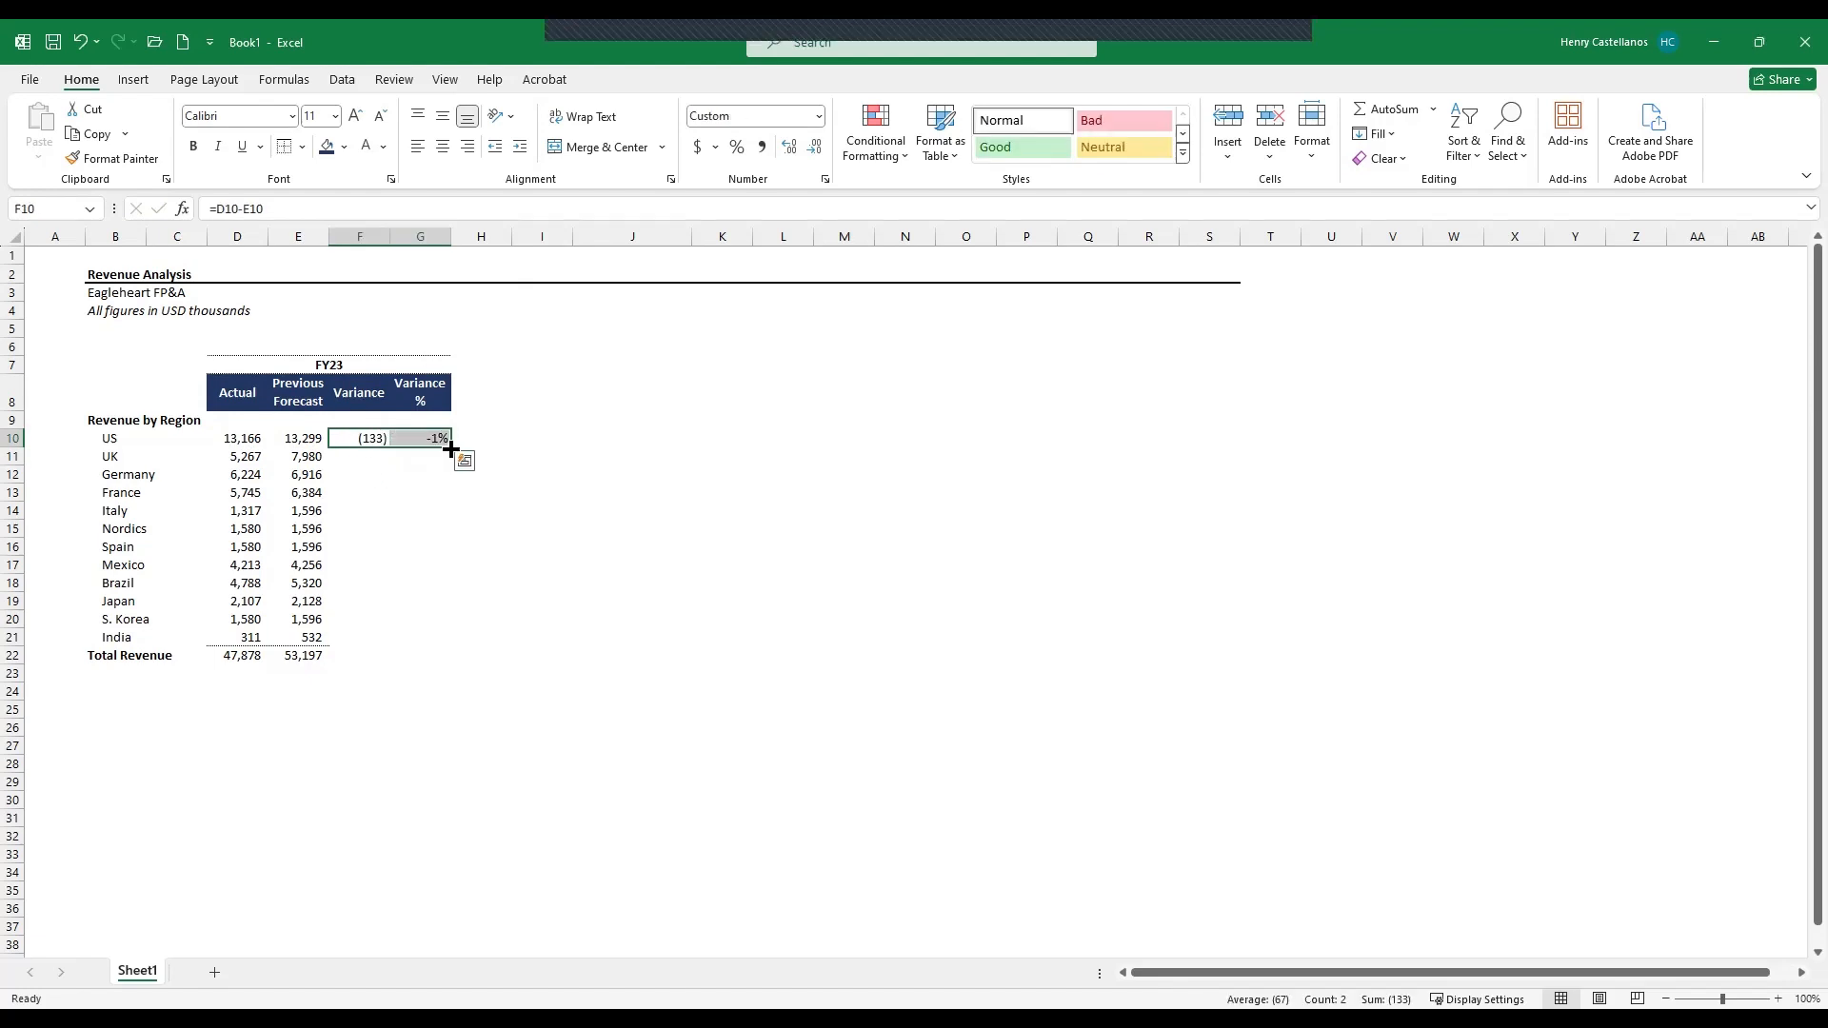
{"action": "double_click", "coordinate": [450, 447]}
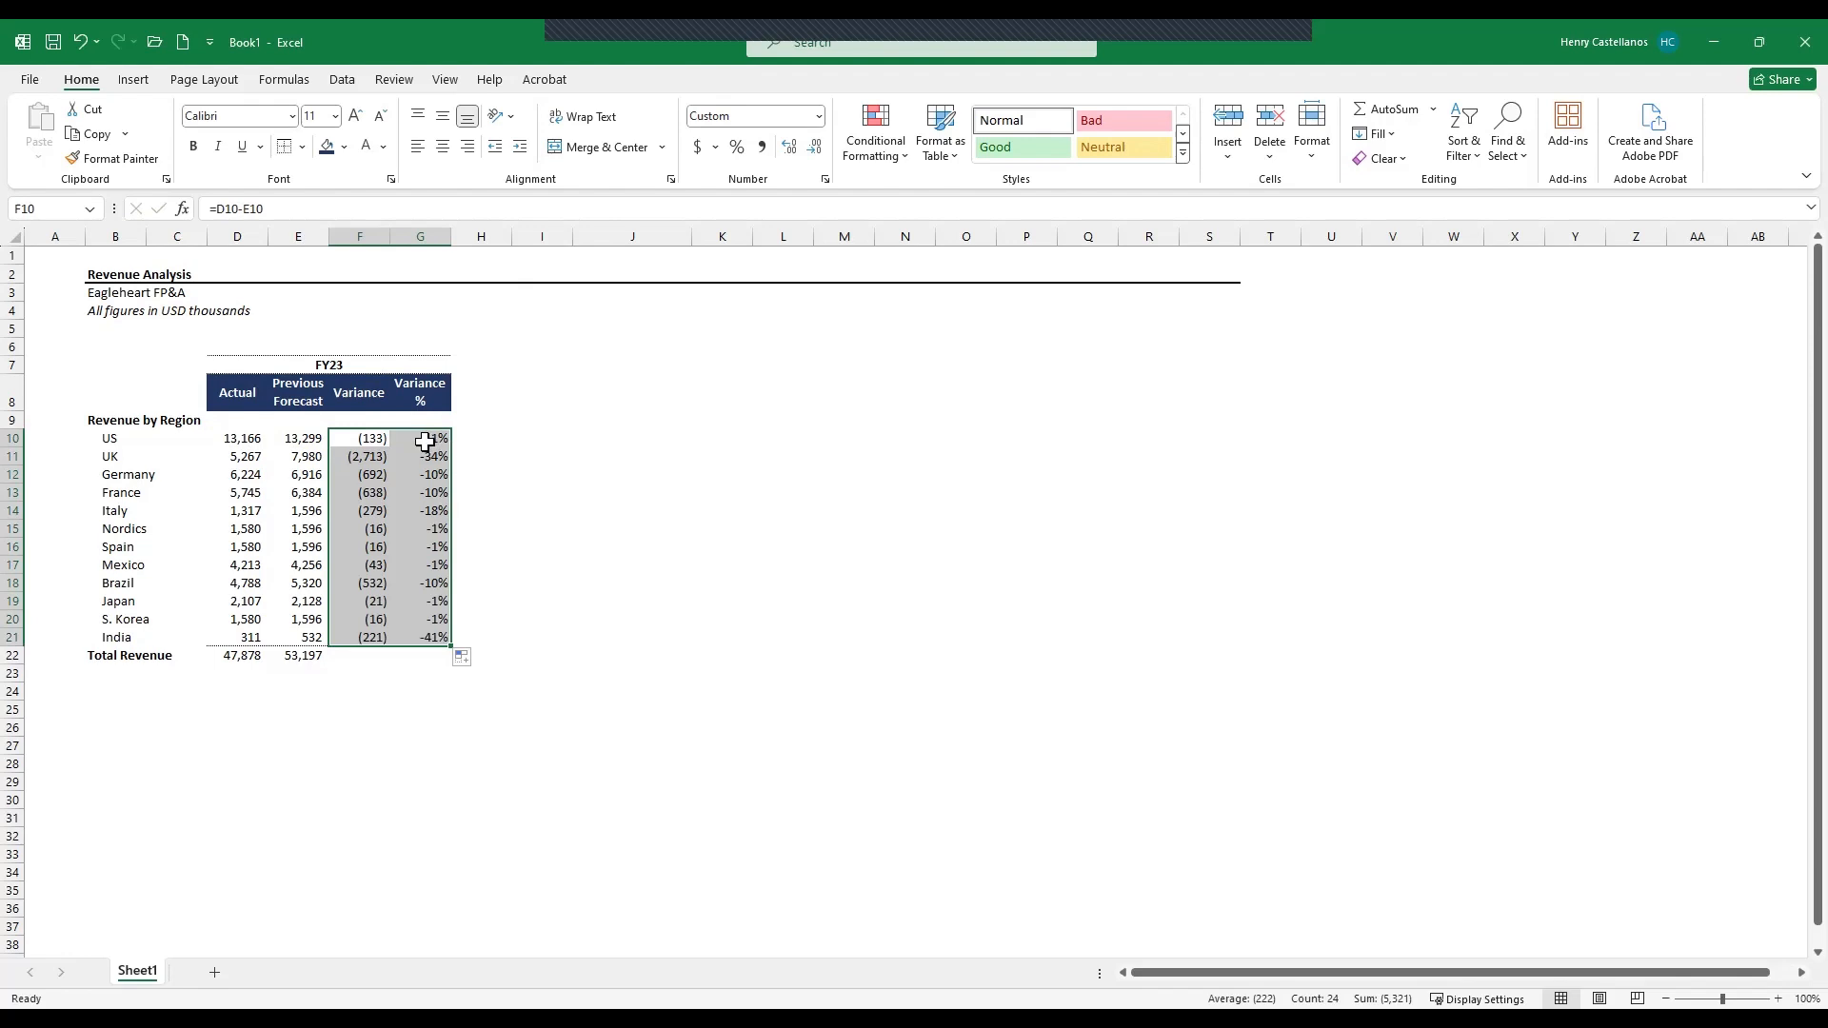
- Fill the Total Revenue sum formula from Previous Forecast across the Variance and Variance % columns
{"action": "left_click", "coordinate": [343, 663]}
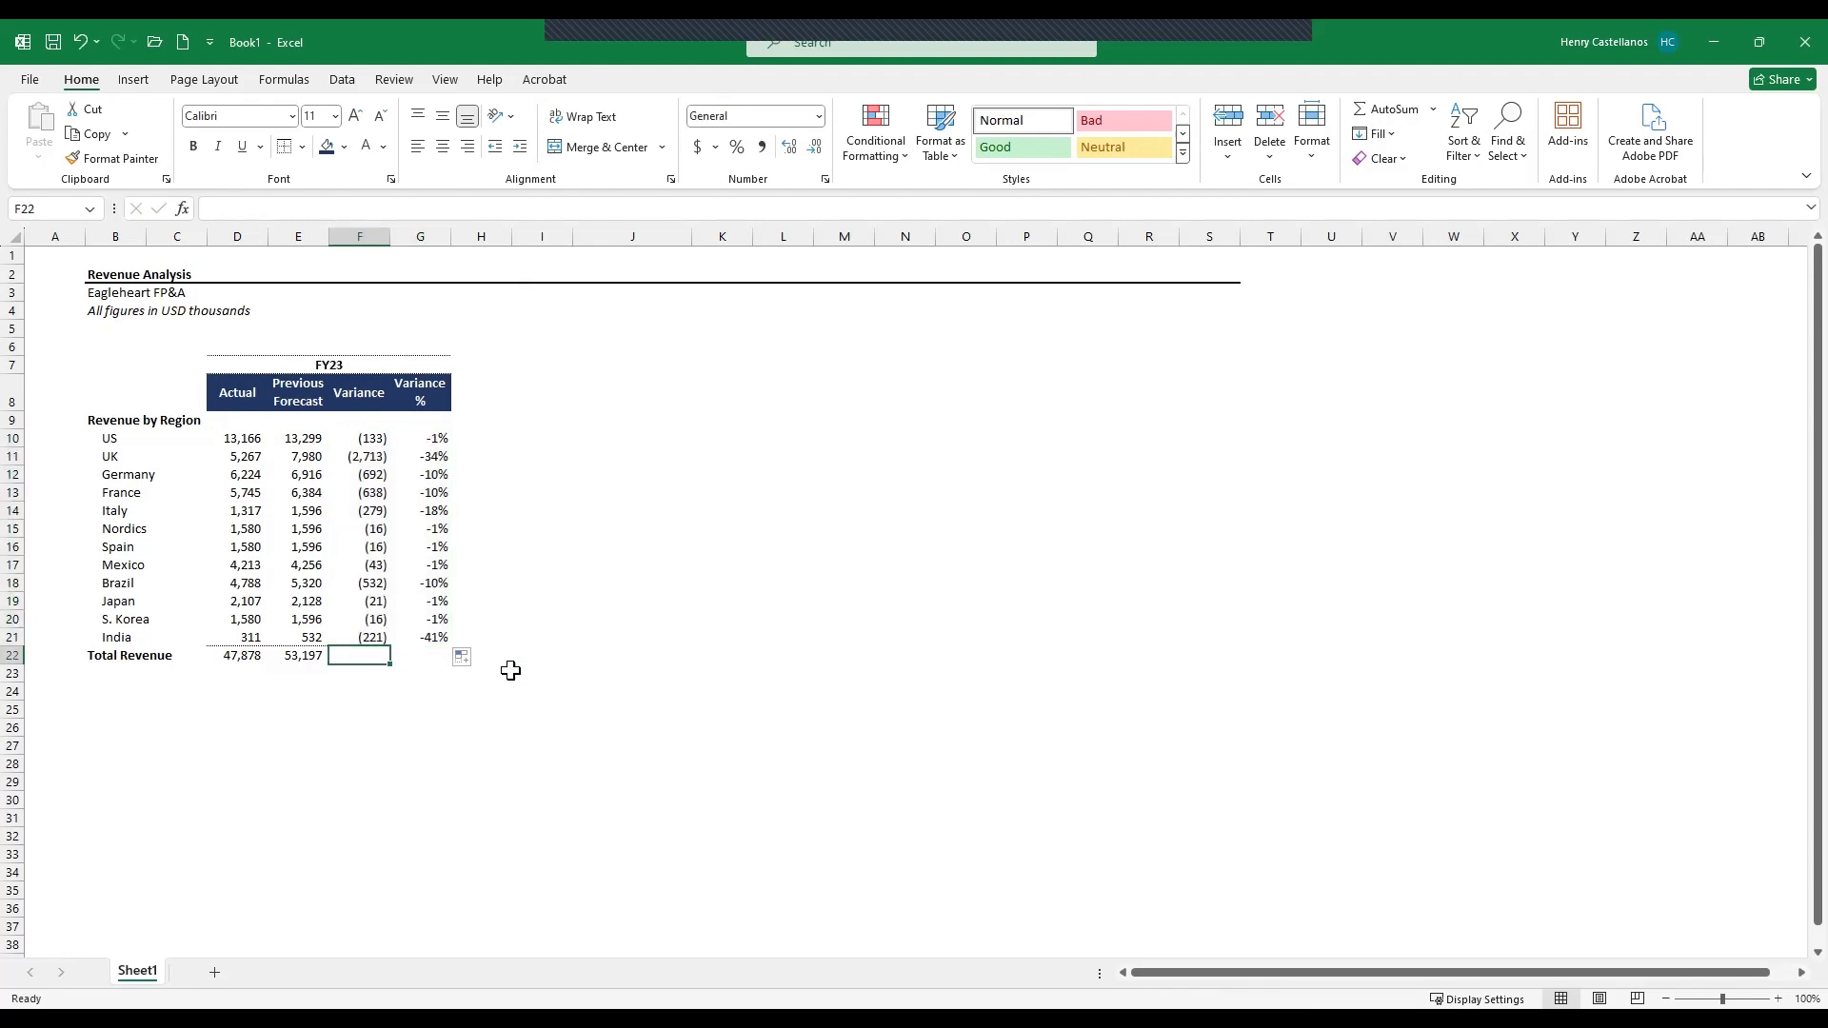
{"action": "key", "text": "Left"}
{"action": "key", "text": "Left"}
{"action": "key", "text": "Right"}
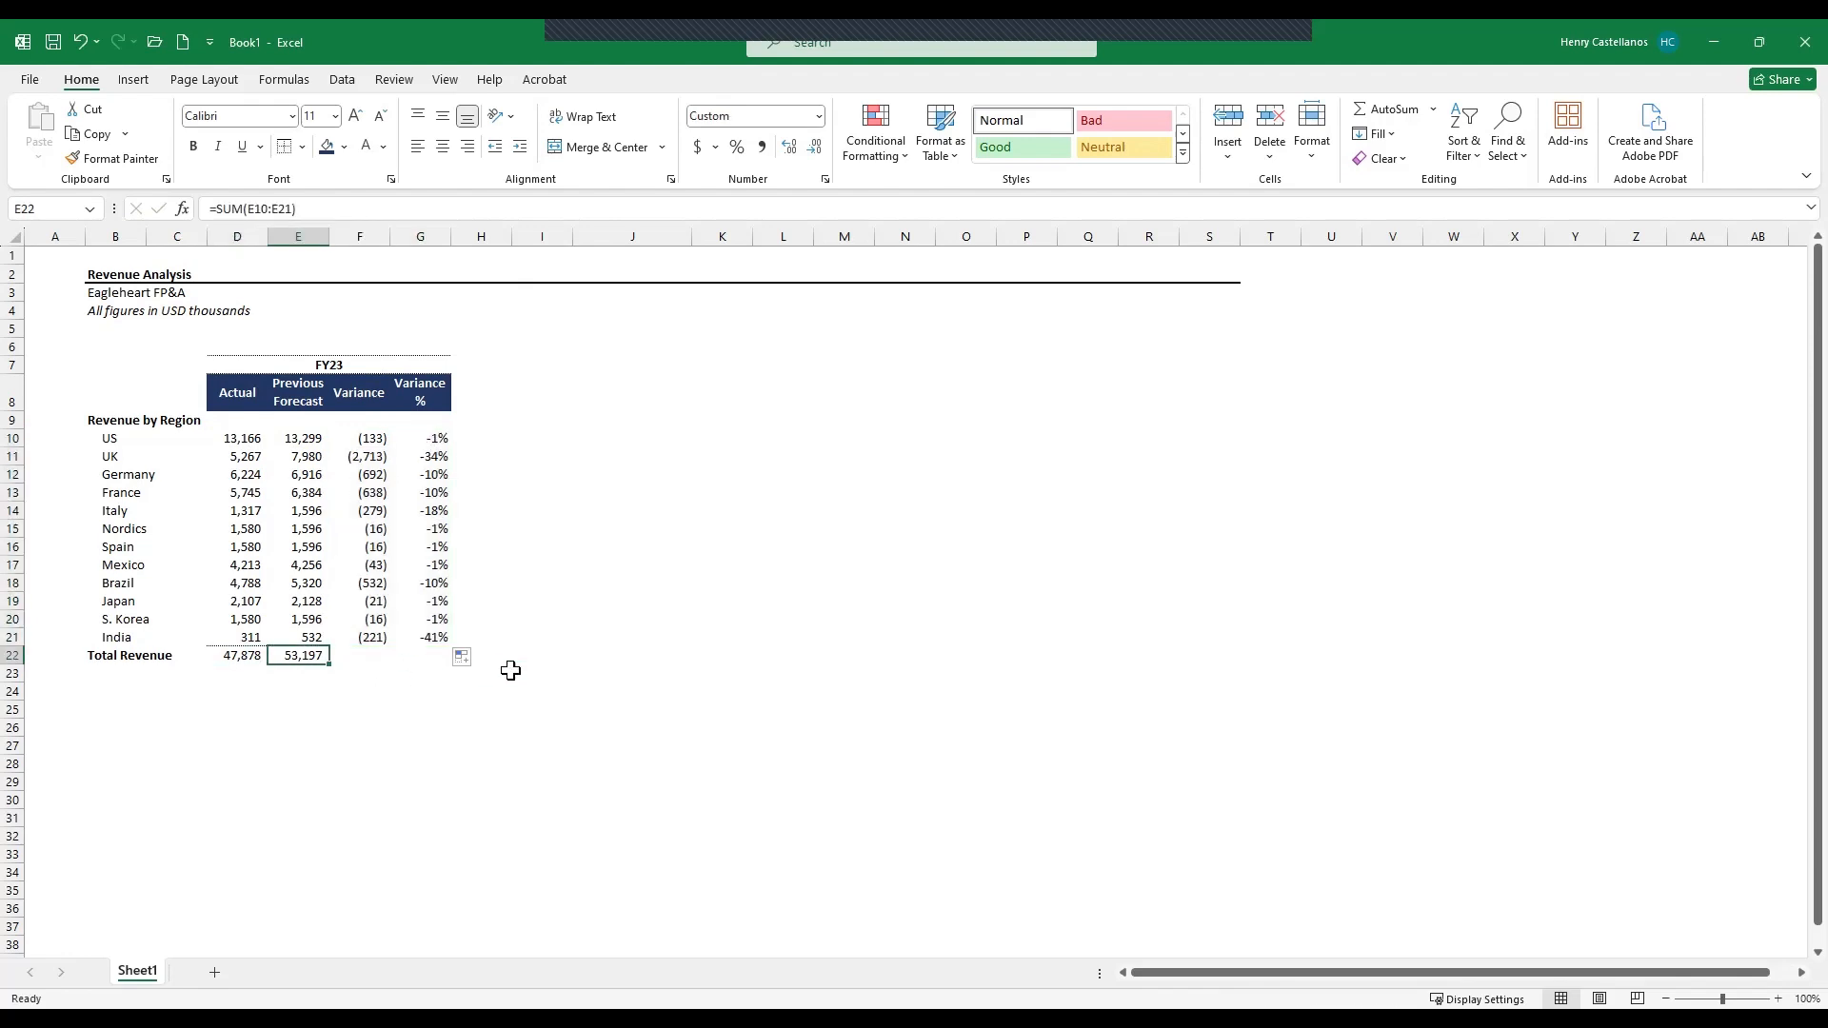
{"action": "key", "text": "shift+Right"}
{"action": "key", "text": "shift+Right"}
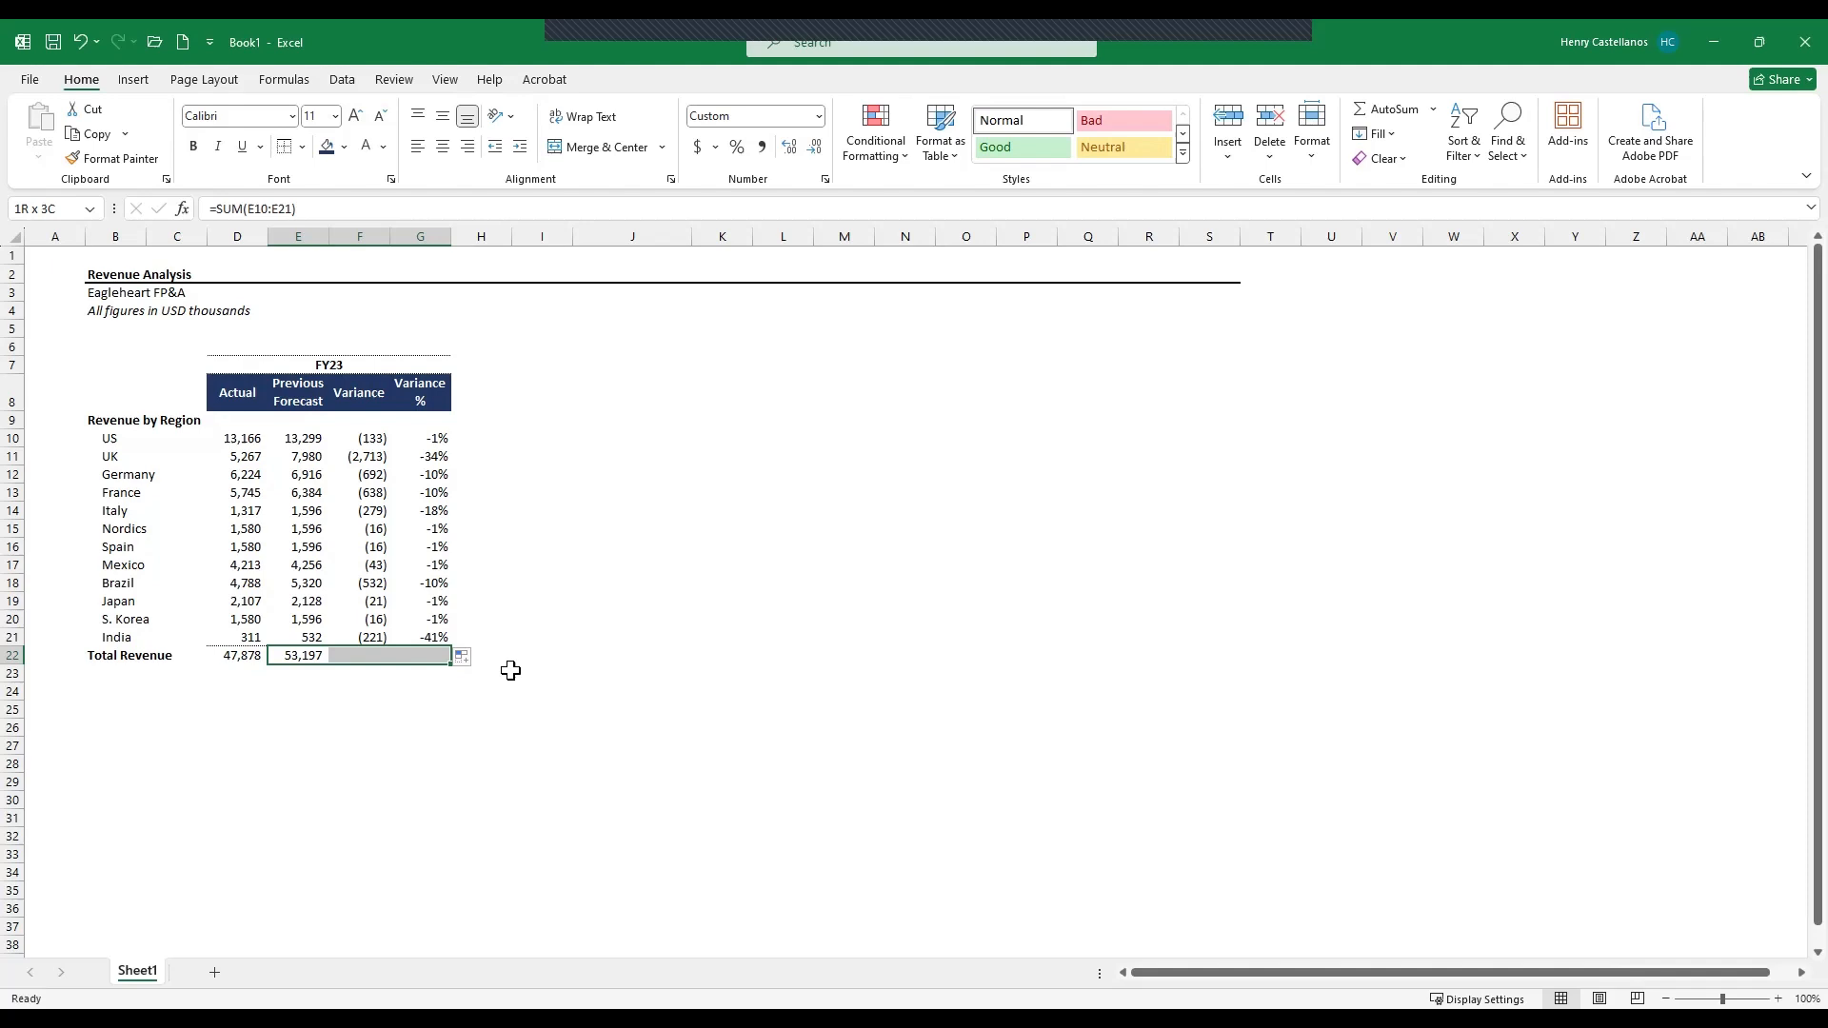
{"action": "key", "text": "ctrl+r"}
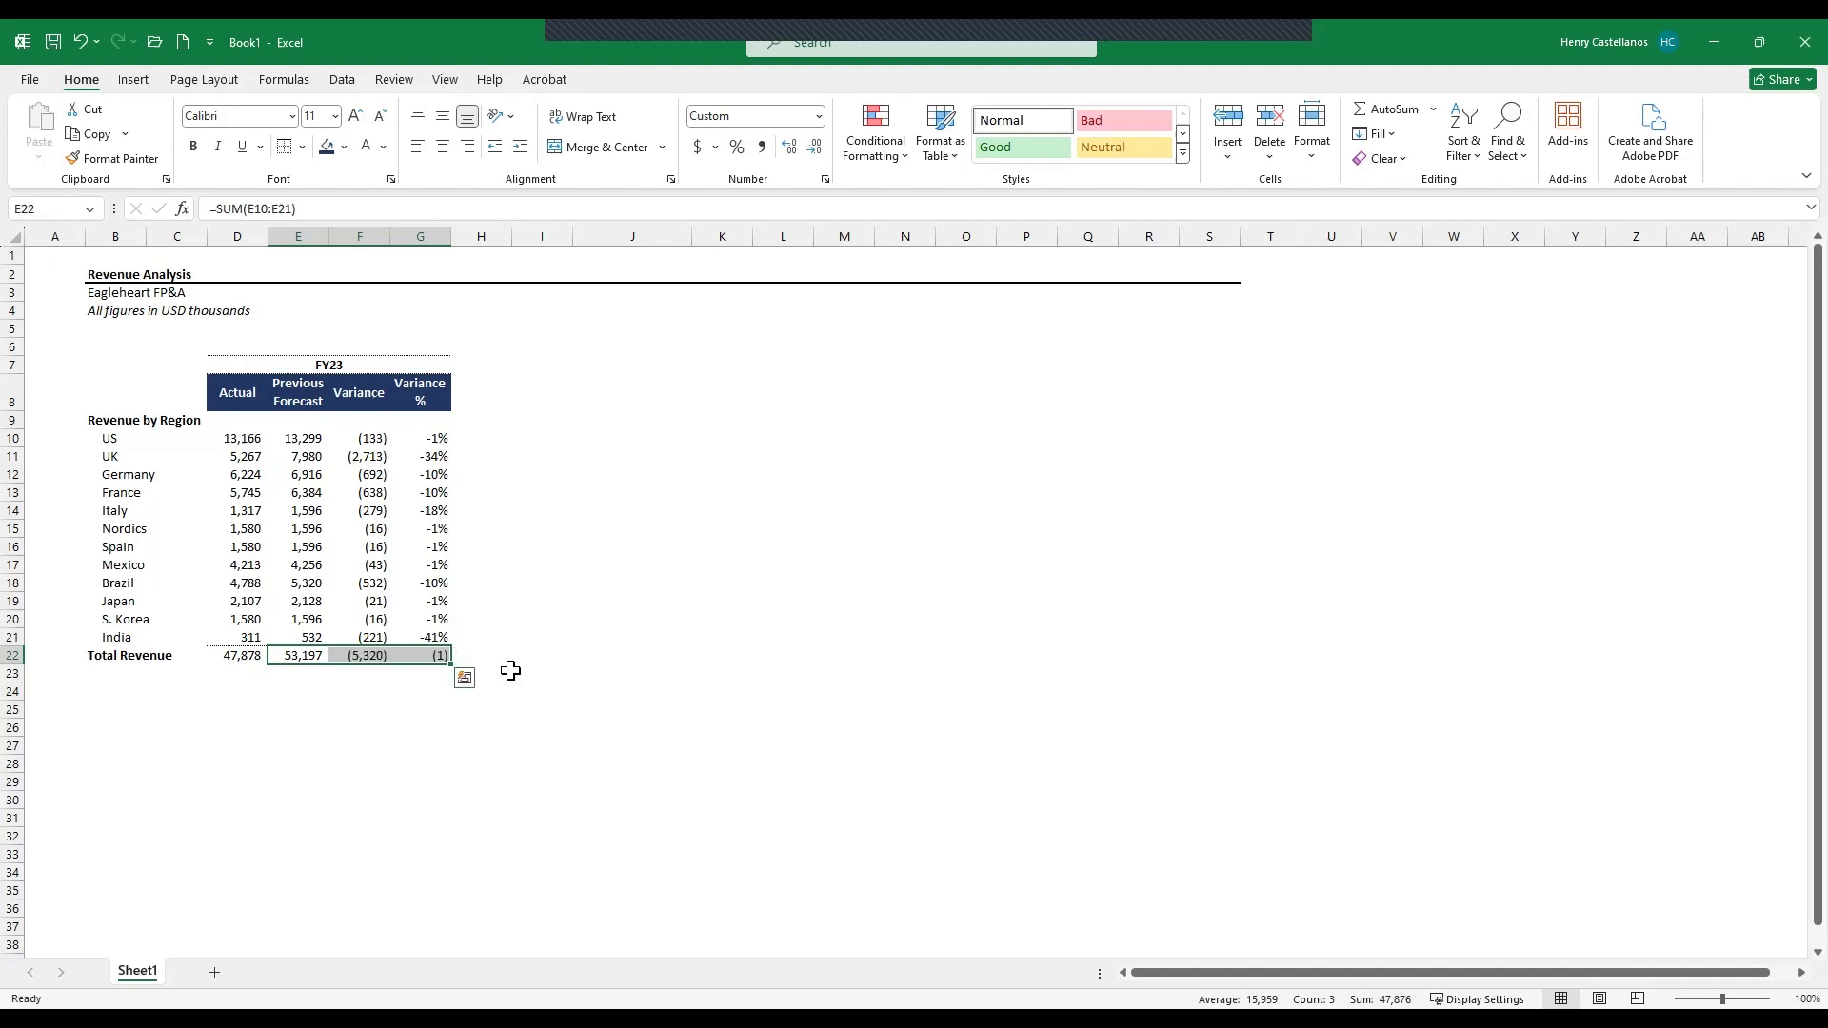
- Format the total Variance % cell as a percentage
{"action": "key", "text": "Right"}
{"action": "key", "text": "Right"}
{"action": "key", "text": "Left"}
{"action": "key", "text": "Right"}
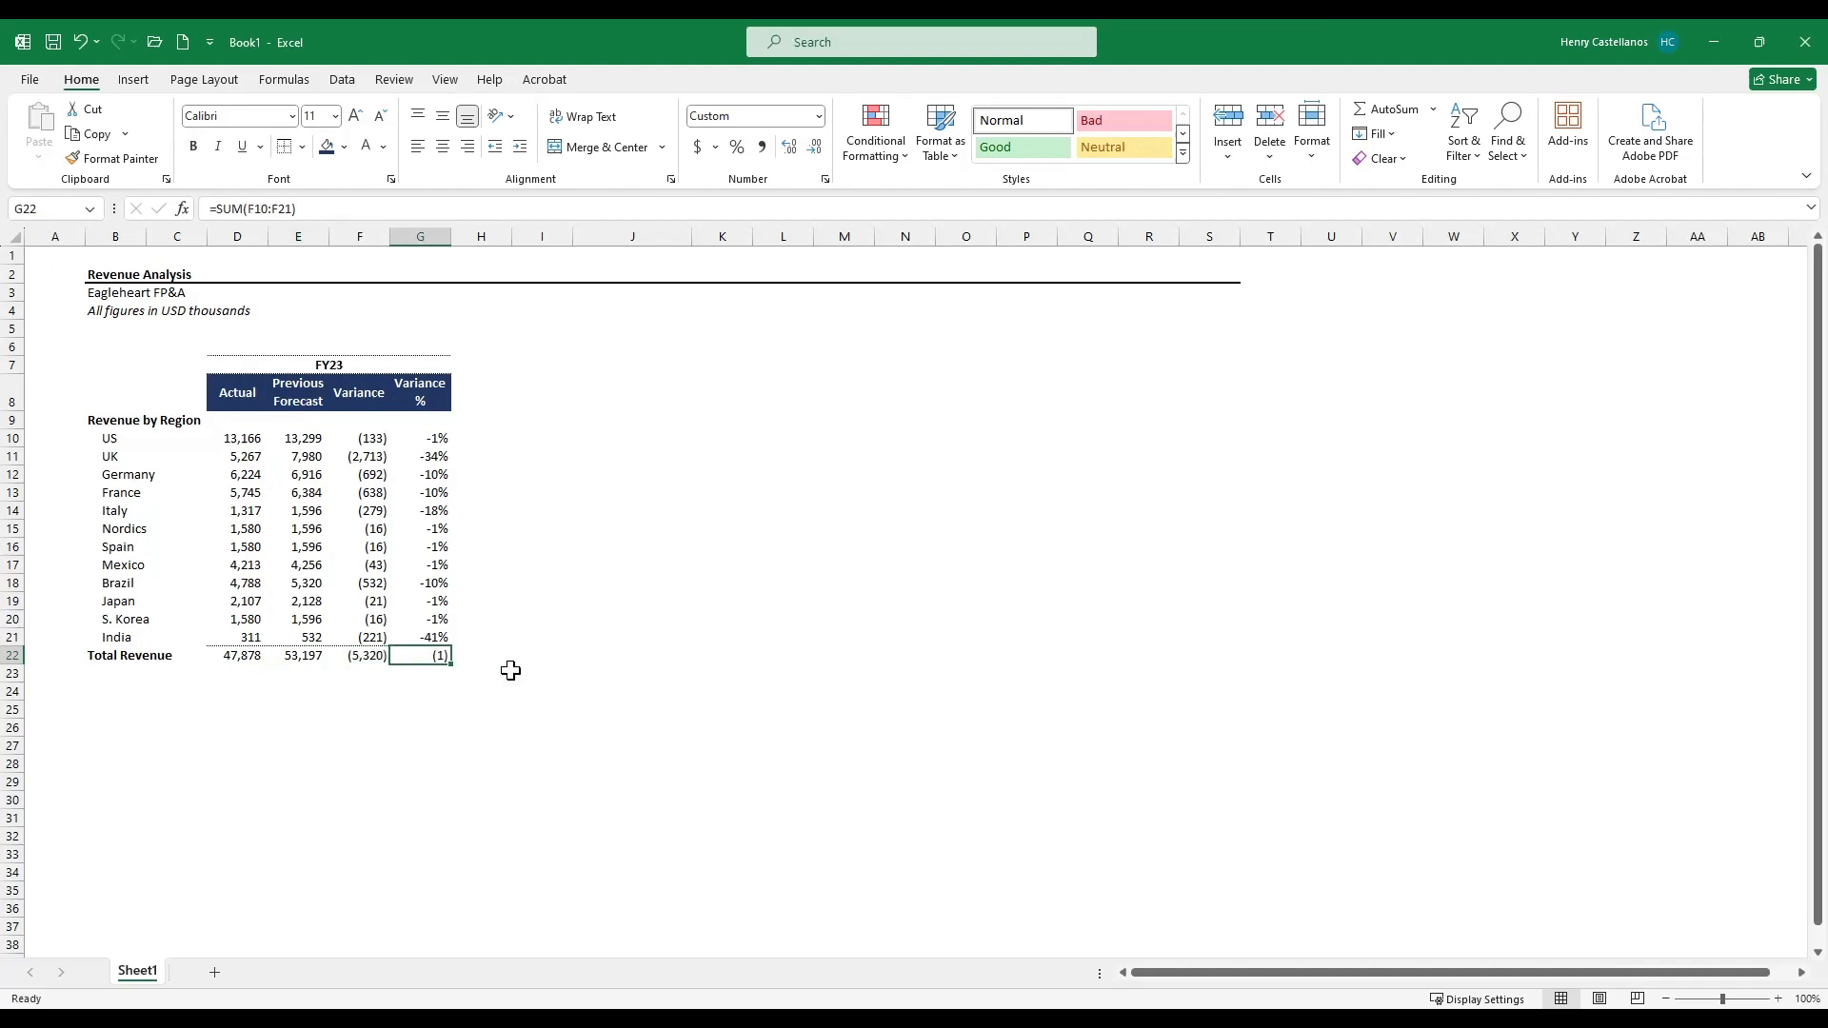
{"action": "left_click", "coordinate": [737, 148]}
- Copy the S. Korea Variance % formula into the Total Revenue row, replacing its sum
{"action": "key", "text": "Up"}
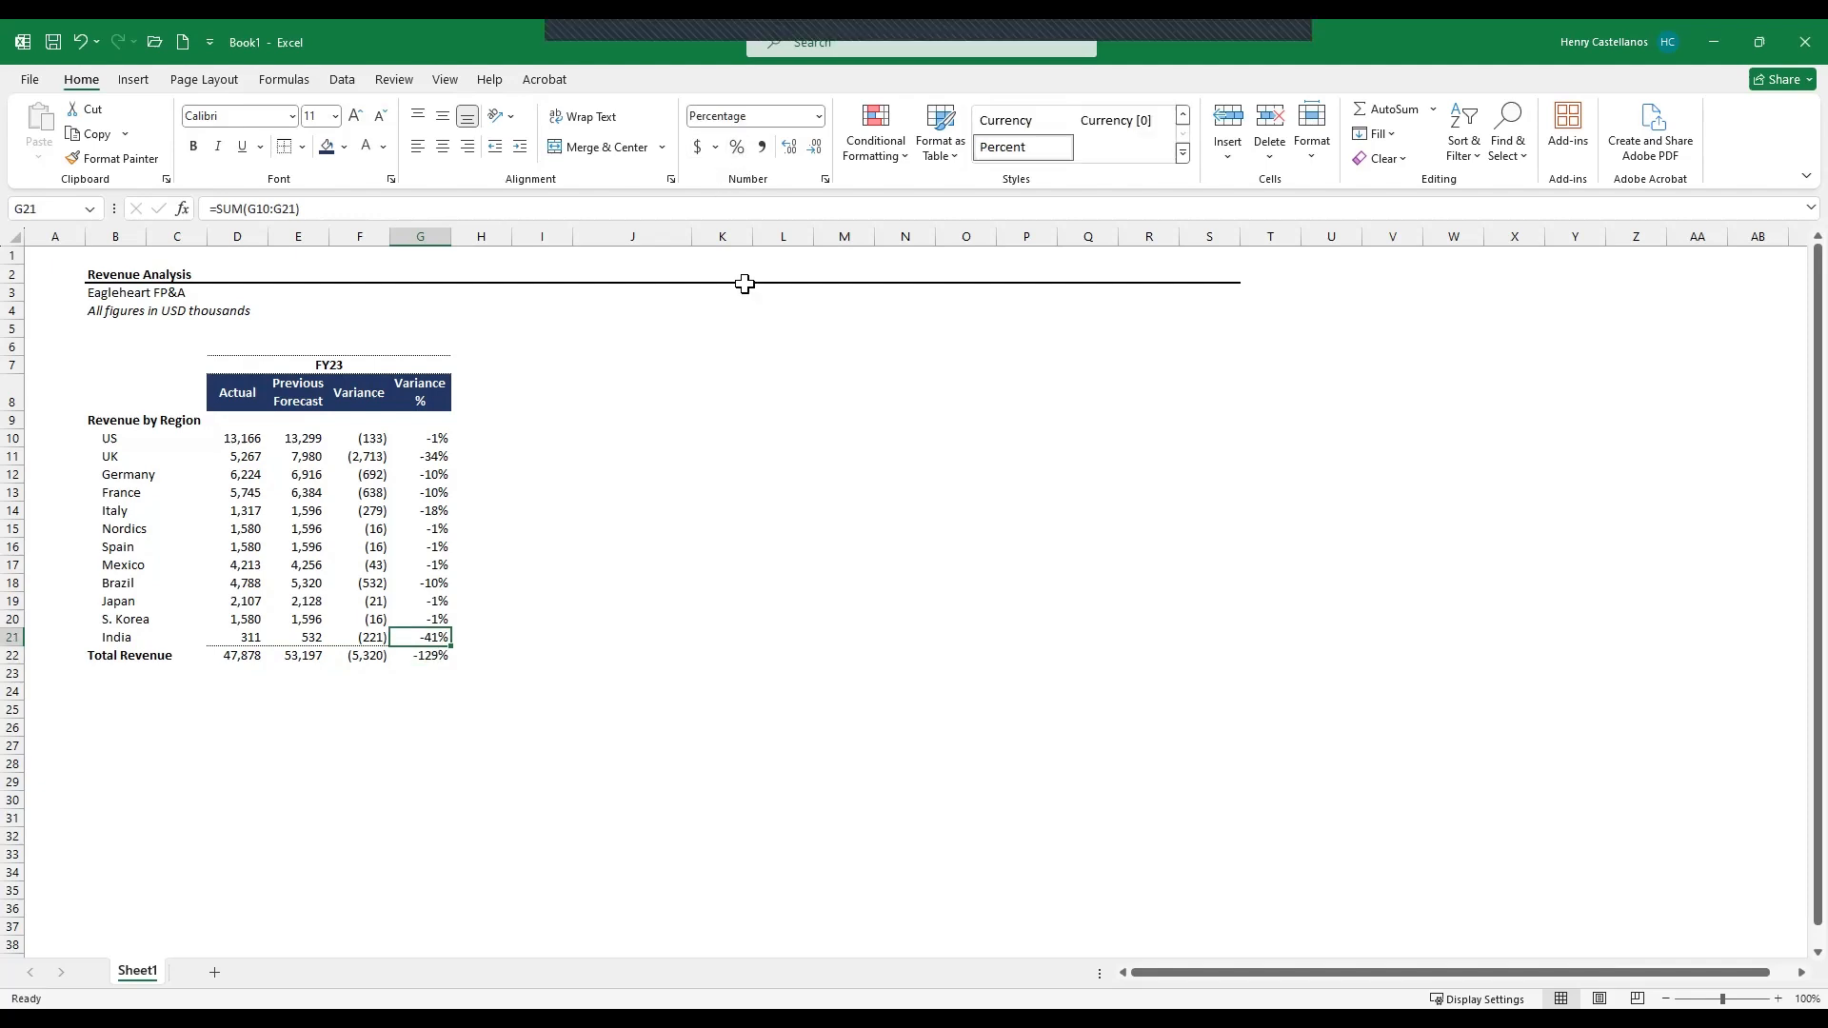
{"action": "key", "text": "Up"}
{"action": "key", "text": "ctrl+c"}
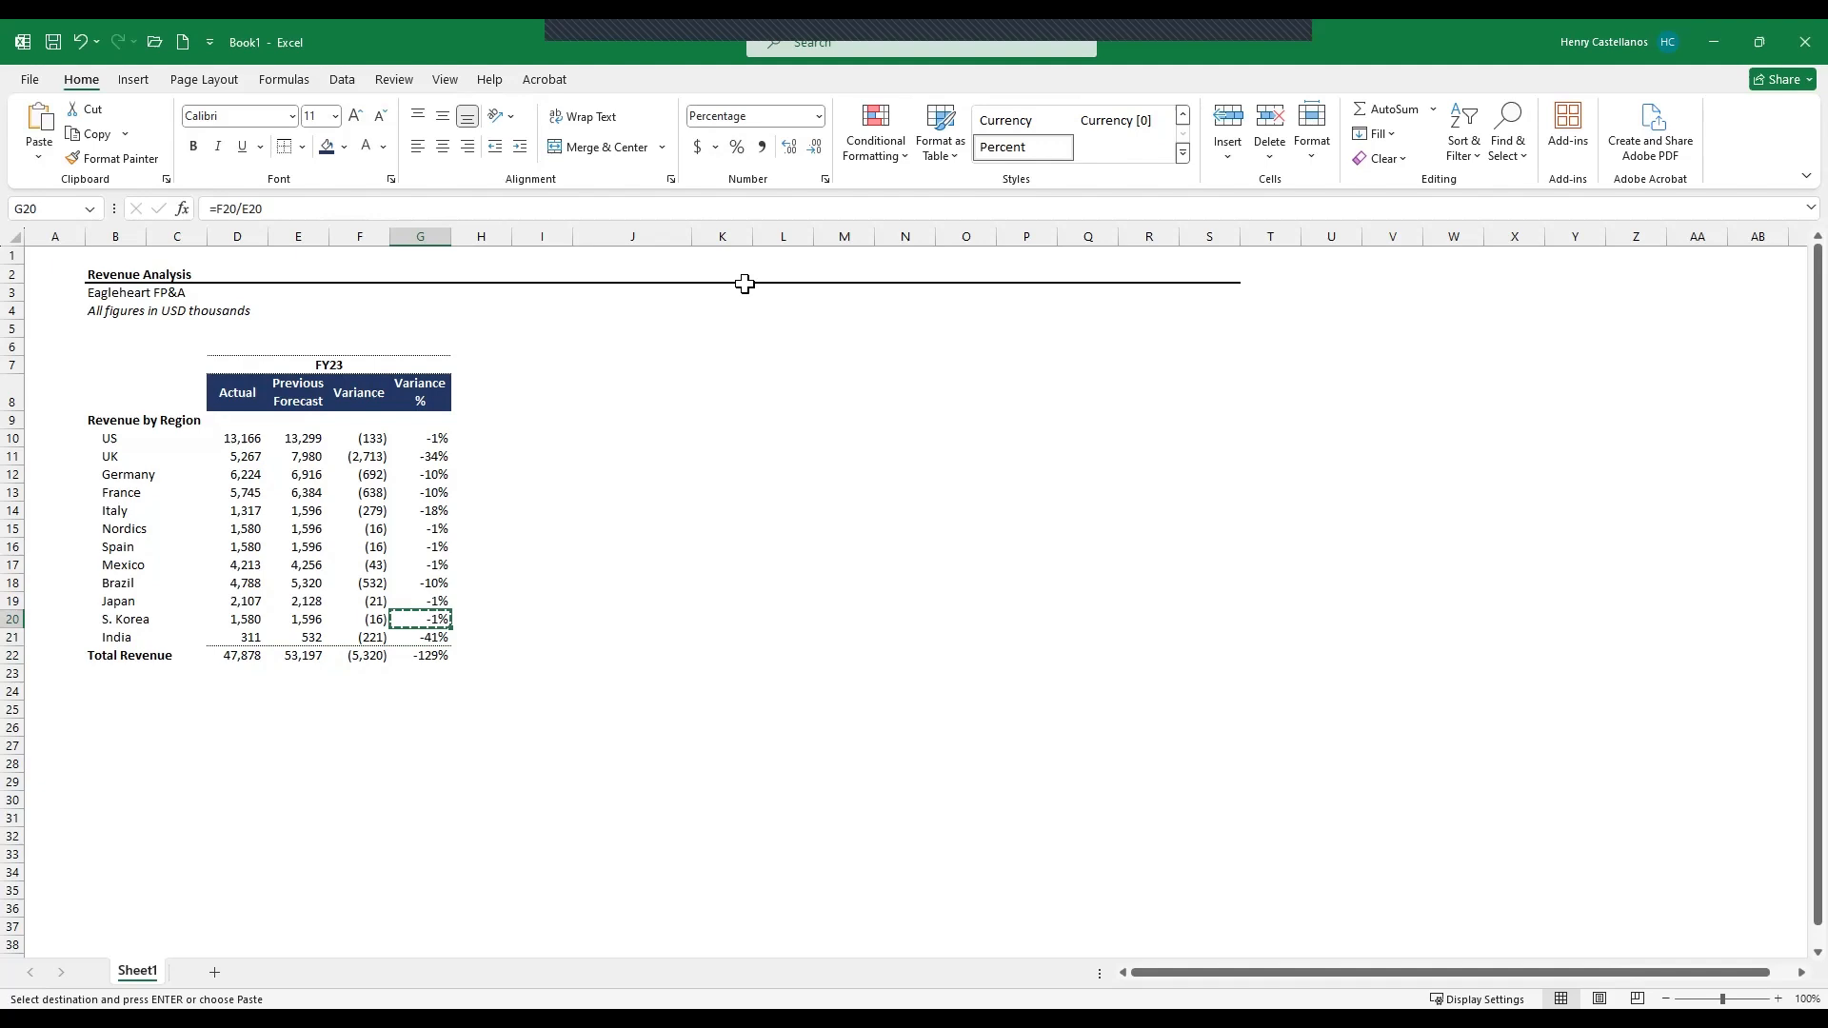
{"action": "key", "text": "Down"}
{"action": "key", "text": "Down"}
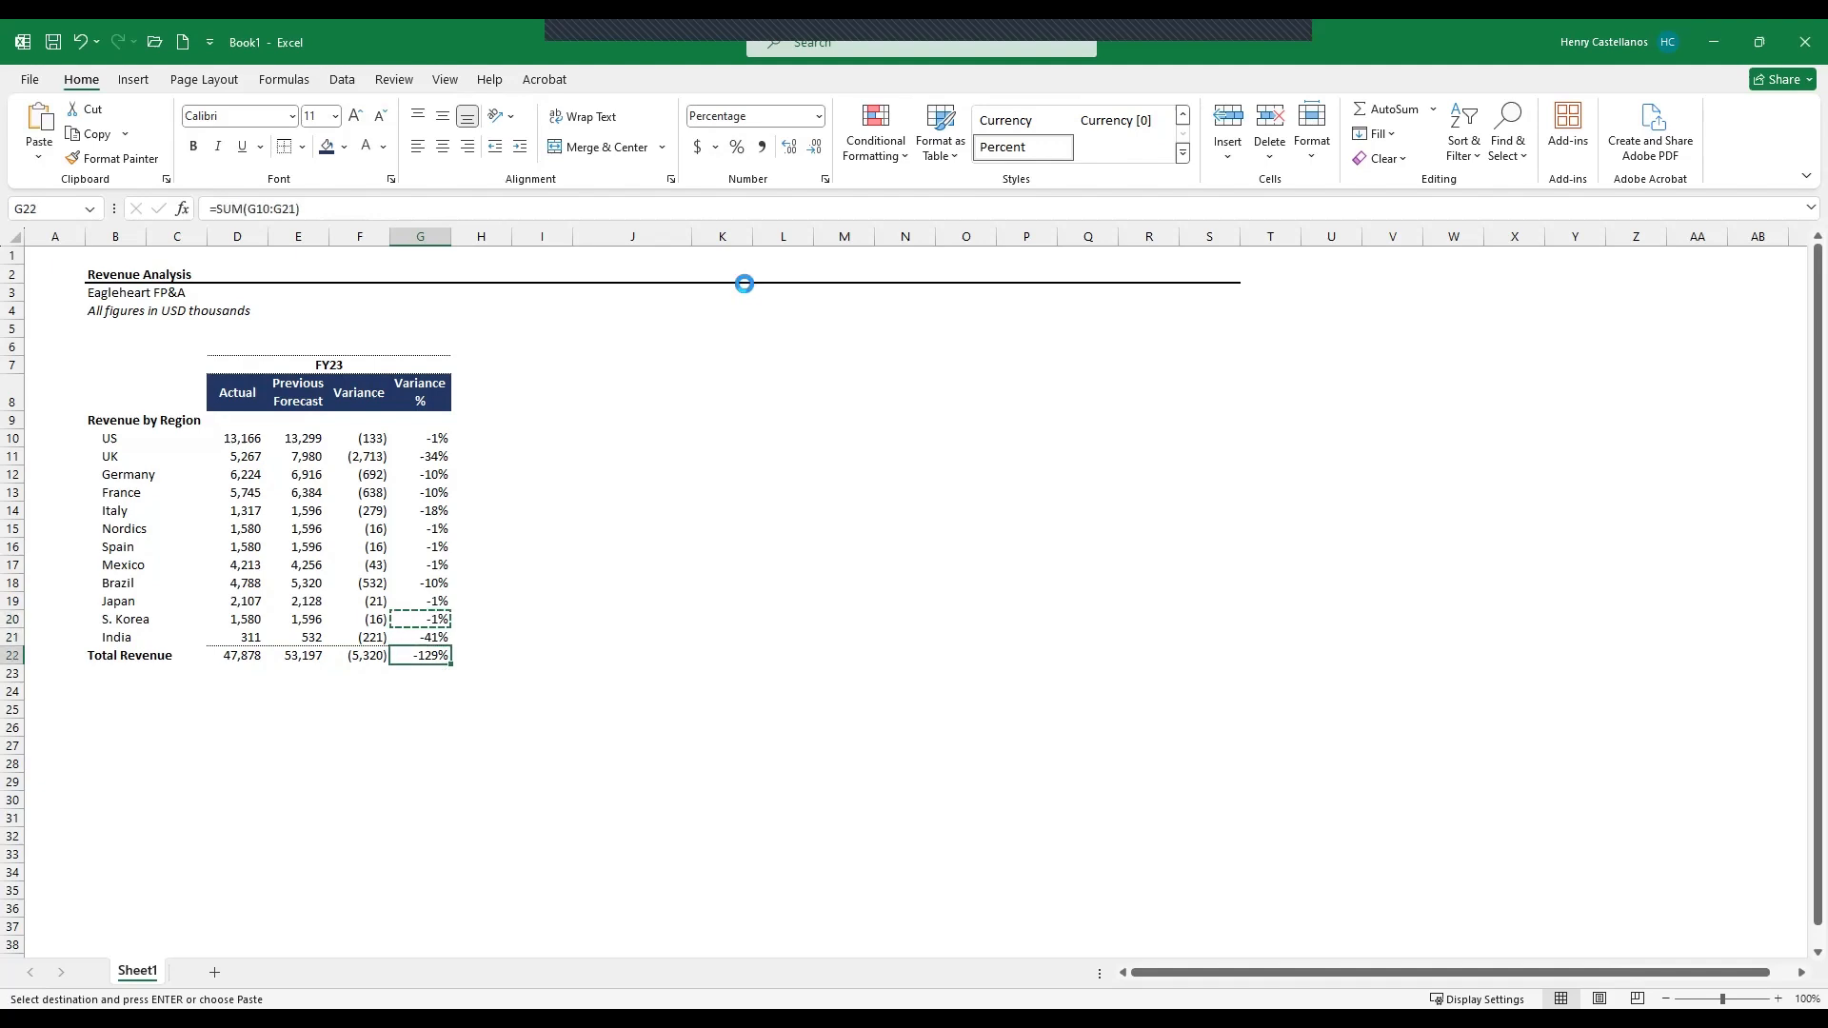
{"action": "key", "text": "Return"}
{"action": "key", "text": "Up"}
{"action": "key", "text": "Up"}
{"action": "key", "text": "Up"}
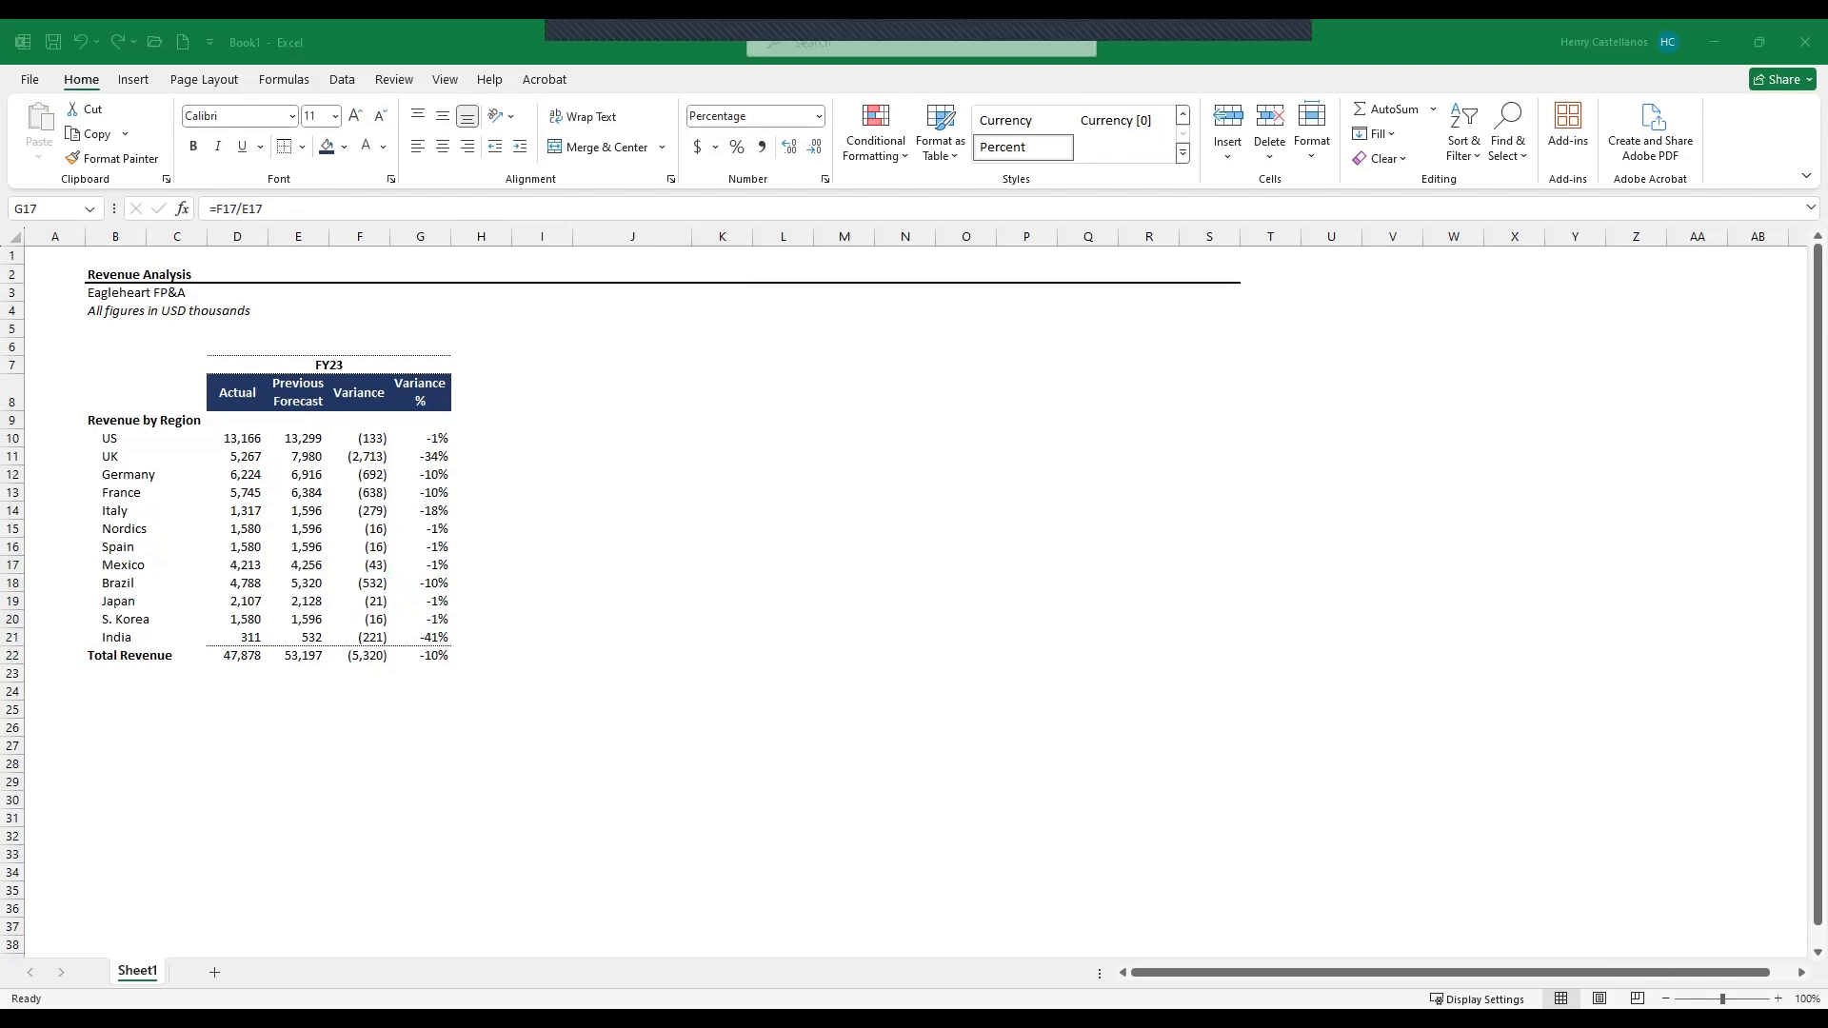
- Label a new summary block with "Total Revenue Fcst" and a "FY23" column header above its value cell
{"action": "left_click", "coordinate": [739, 388]}
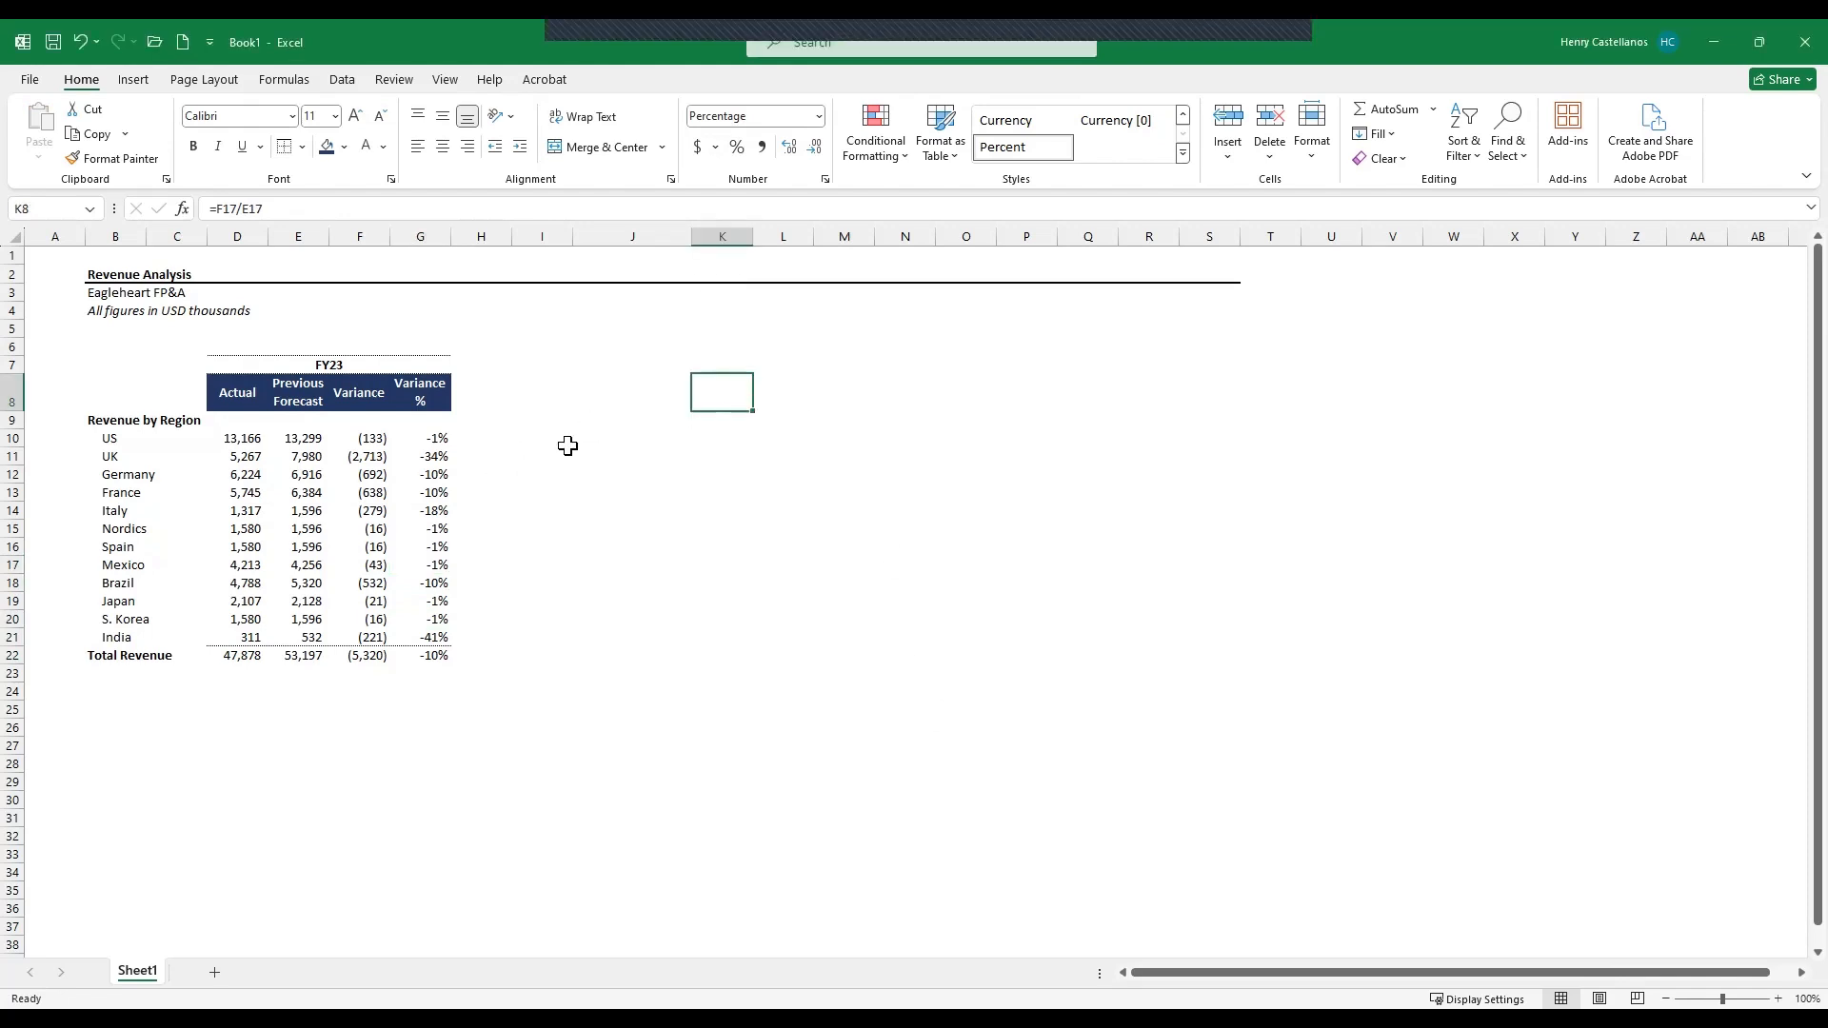
{"action": "left_click", "coordinate": [564, 441]}
{"action": "key", "text": "Right"}
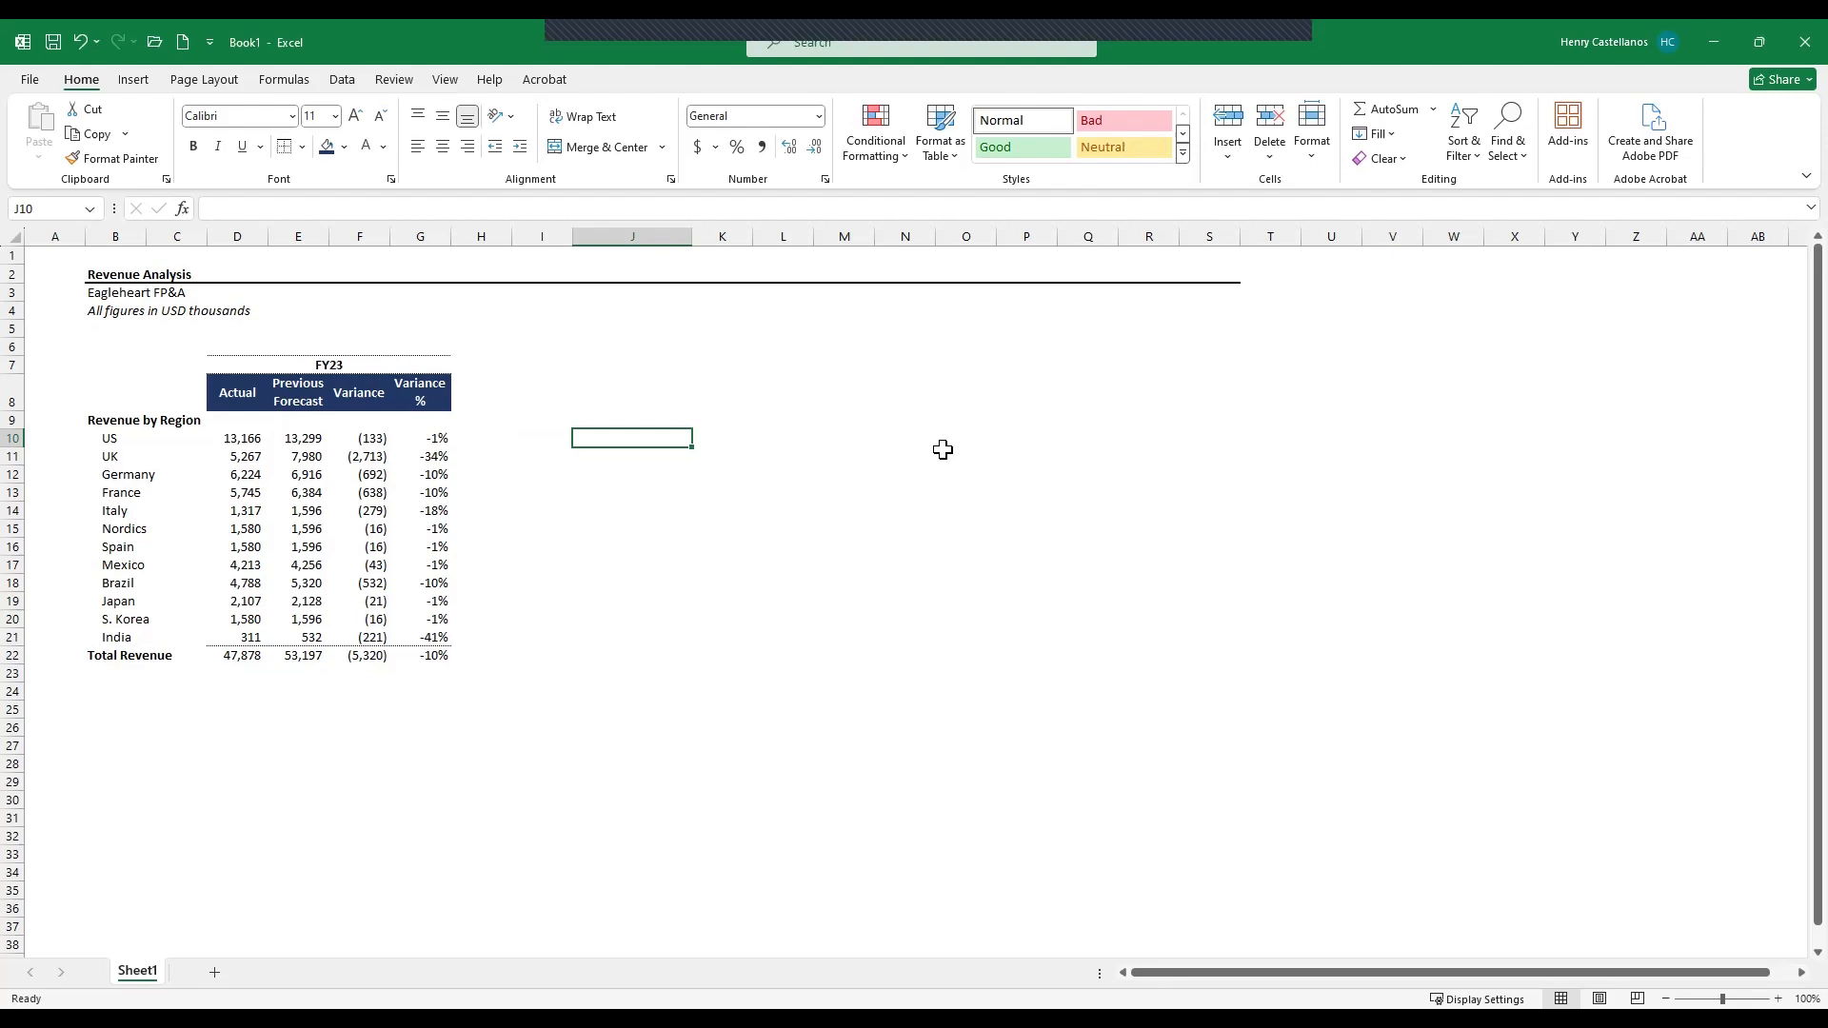
{"action": "type", "text": "Total Re"}
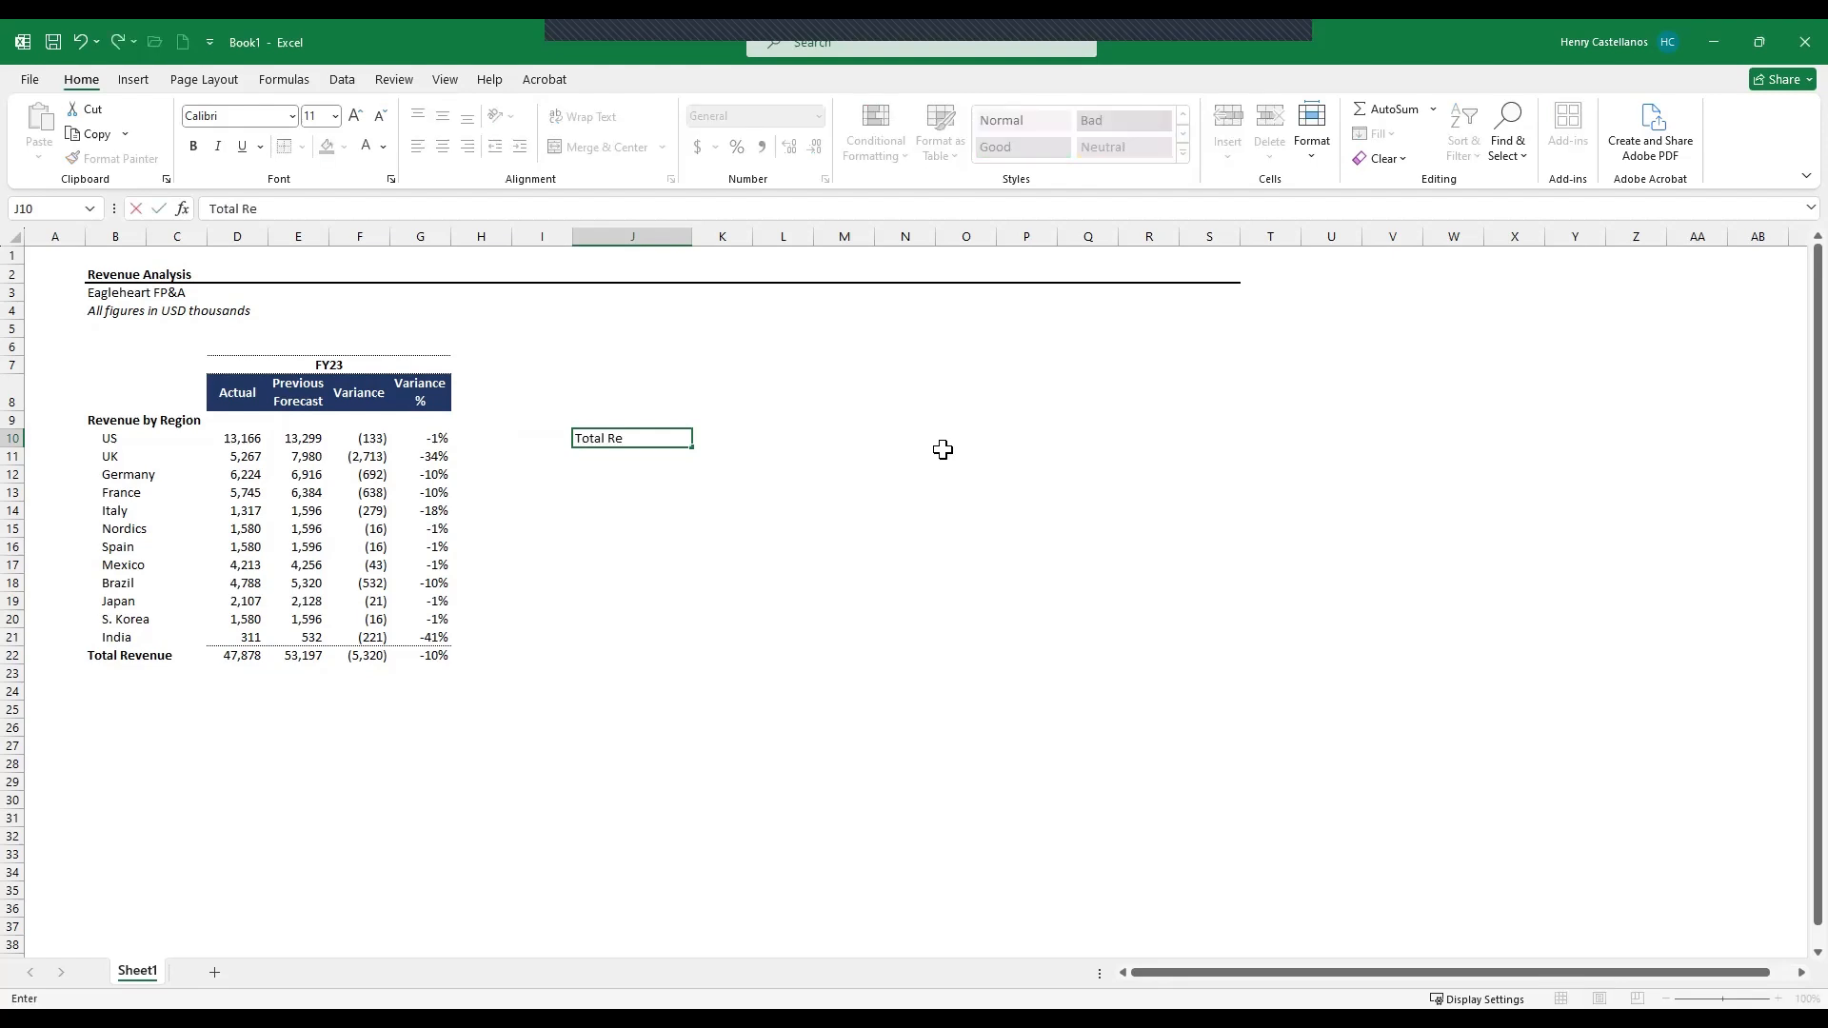
{"action": "type", "text": "venue Fct"}
{"action": "type", "text": "st"}
{"action": "key", "text": "Tab"}
{"action": "key", "text": "Up"}
{"action": "type", "text": "FY23"}
{"action": "key", "text": "Return"}
- Copy the Variance % header's formatting onto the FY23 summary header using Paste Special Formats
{"action": "key", "text": "Up"}
{"action": "key", "text": "Up"}
{"action": "key", "text": "ctrl+Left"}
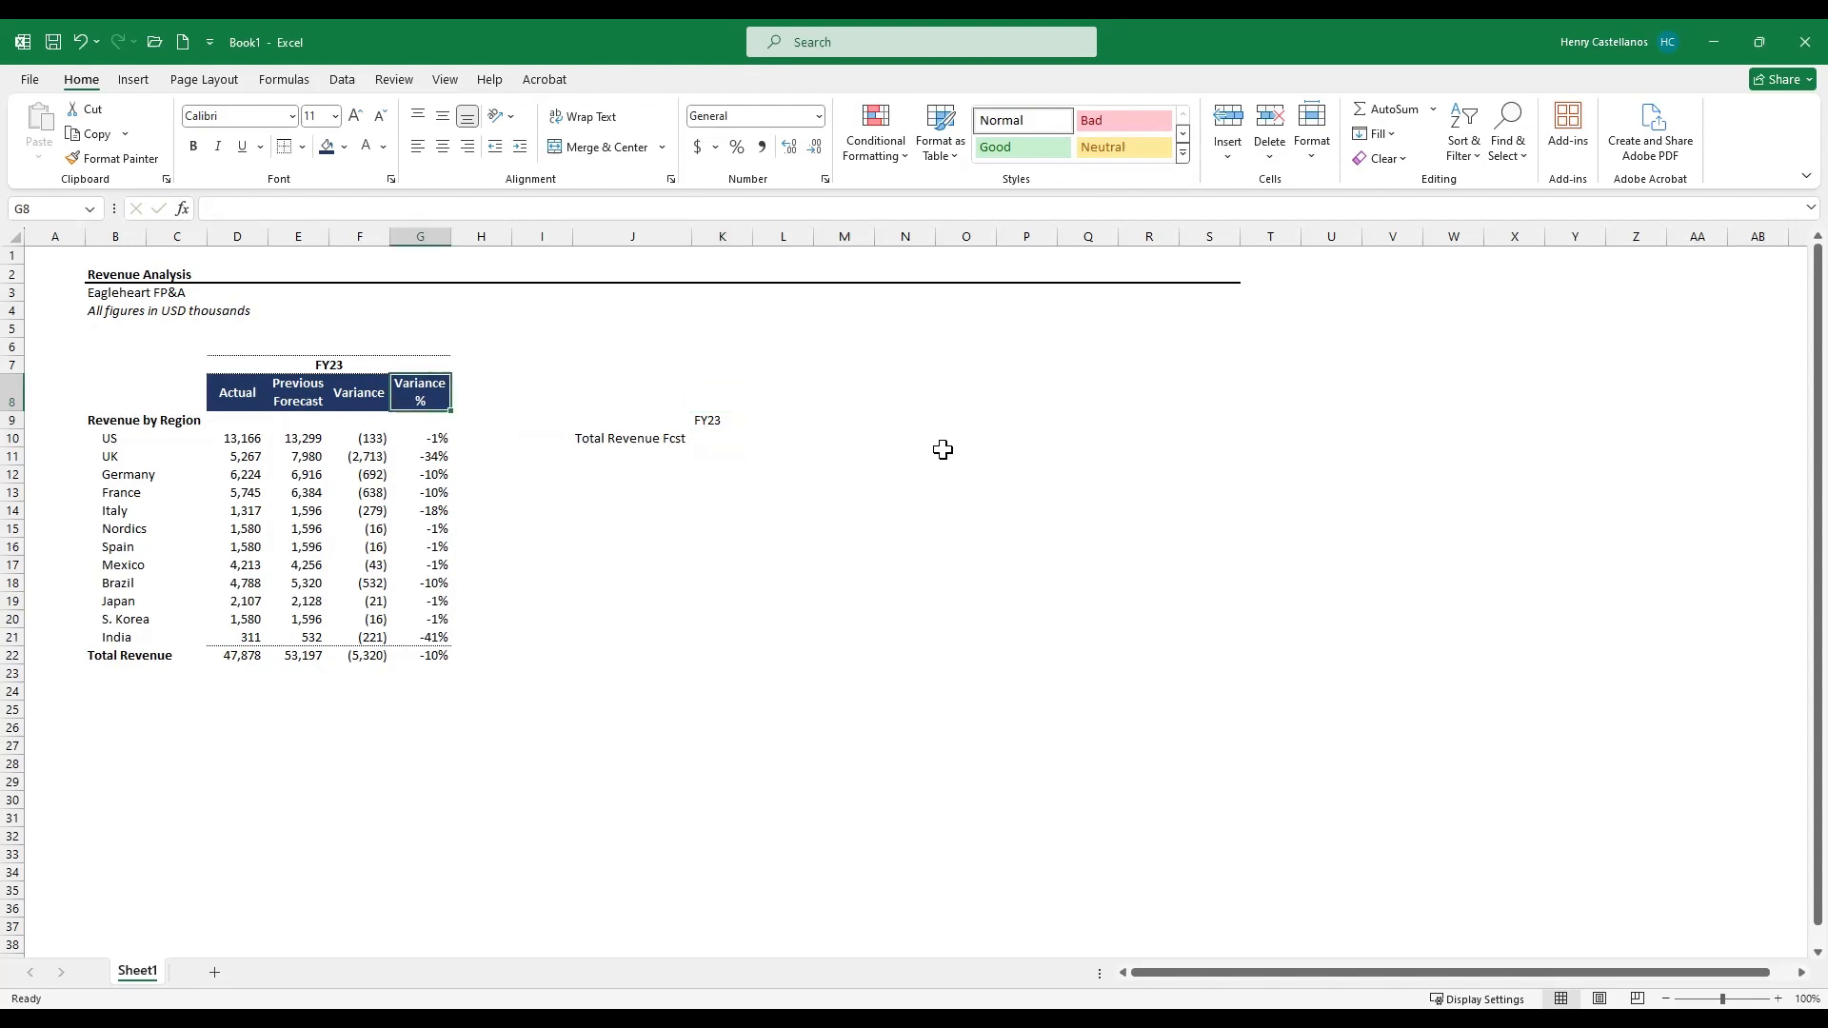
{"action": "key", "text": "ctrl+c"}
{"action": "key", "text": "Down"}
{"action": "key", "text": "Right"}
{"action": "key", "text": "Right"}
{"action": "key", "text": "Right"}
{"action": "key", "text": "Right"}
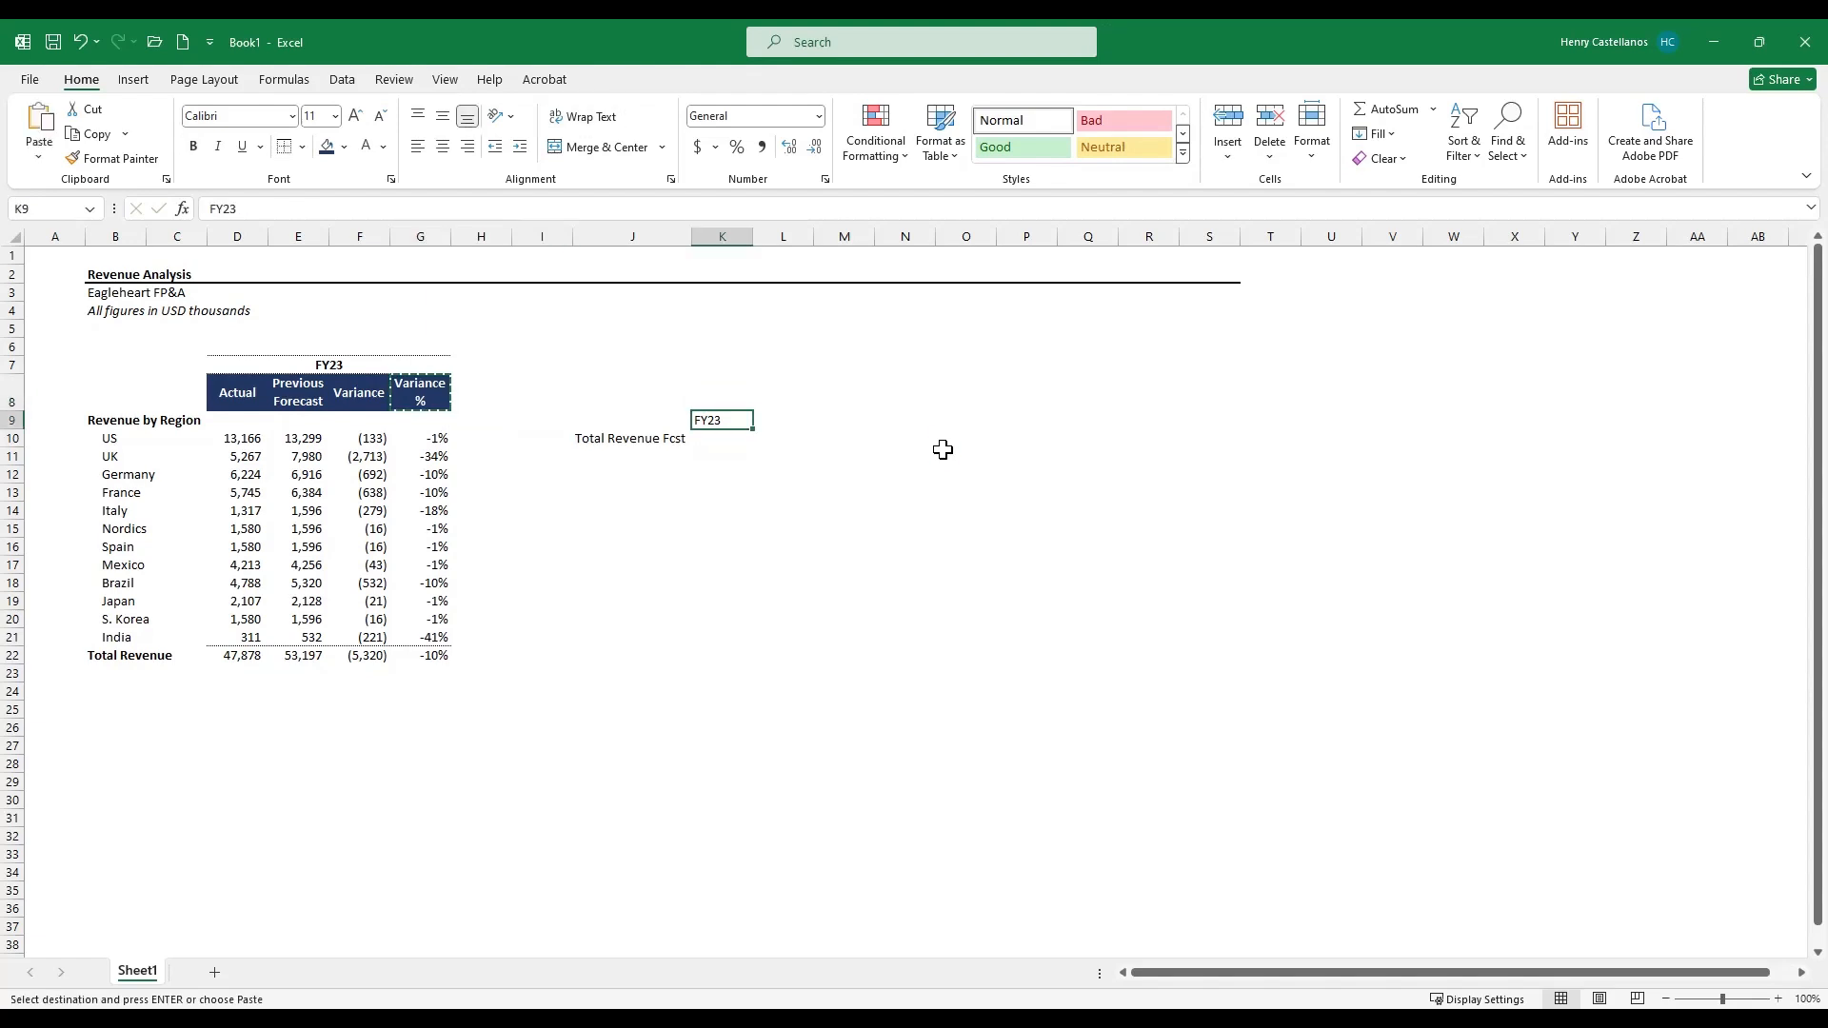
{"action": "key", "text": "ctrl+alt+v"}
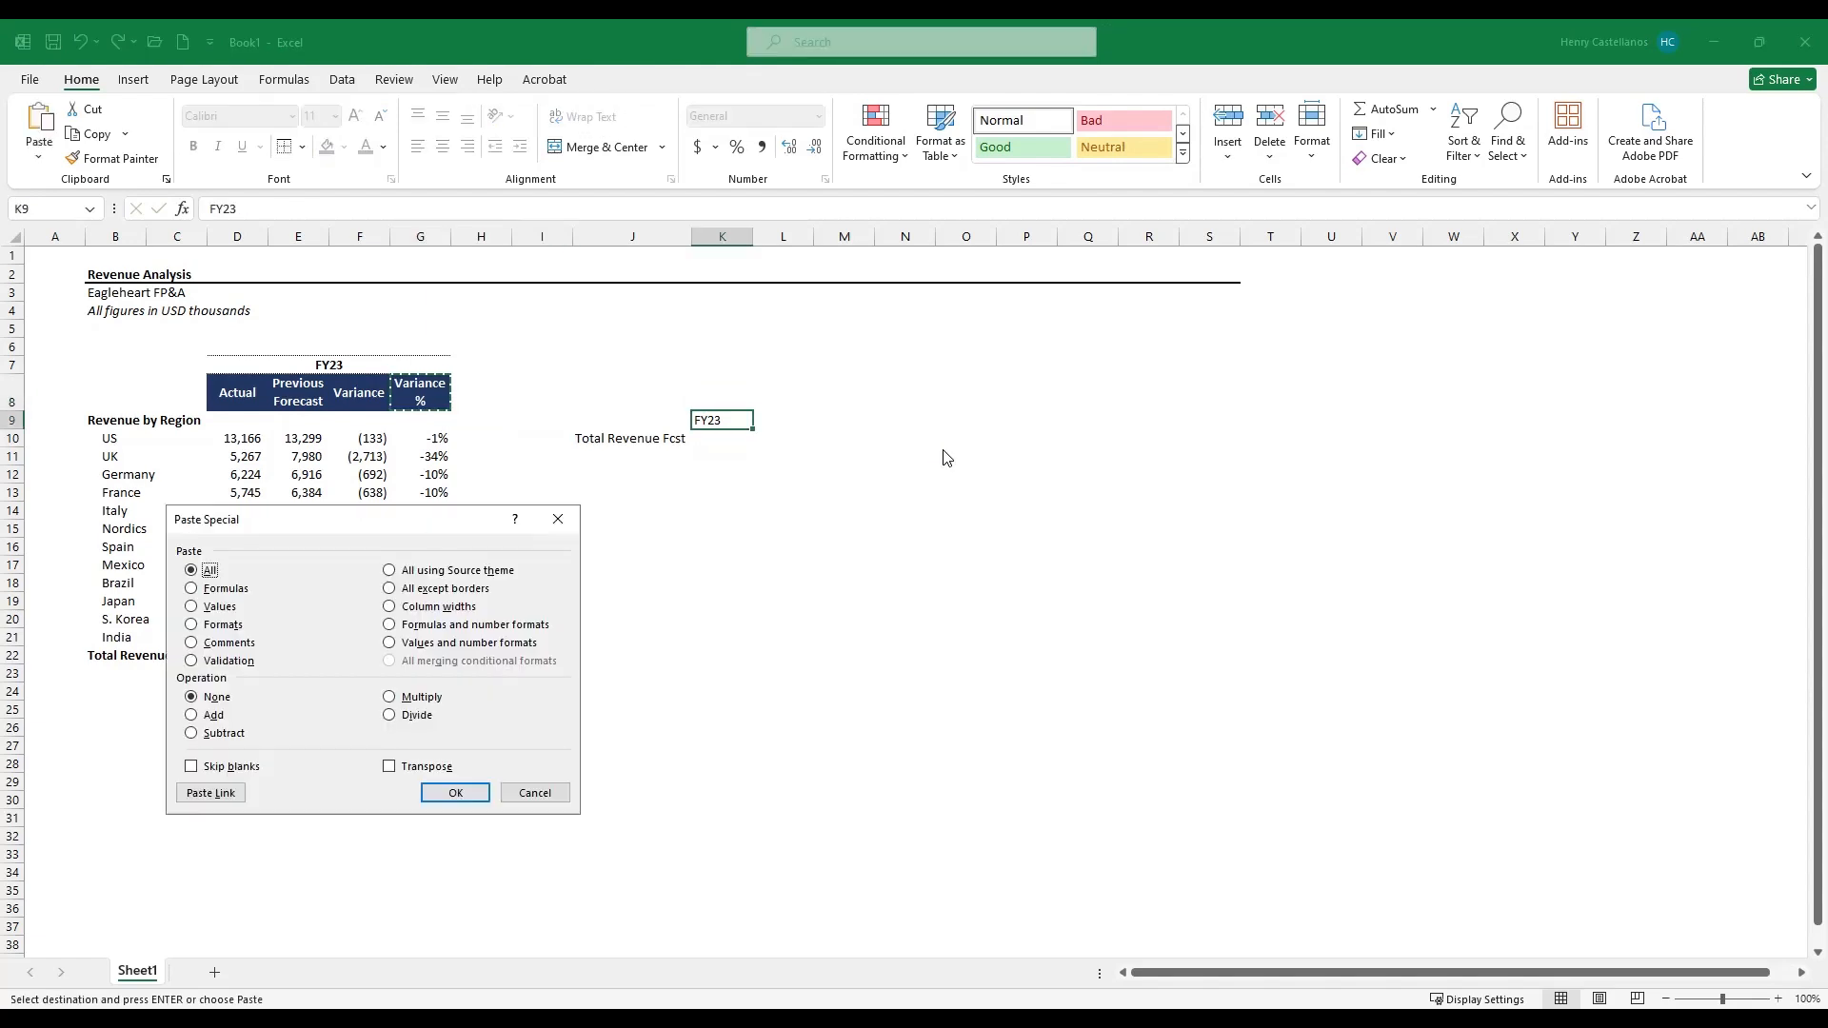
{"action": "key", "text": "t"}
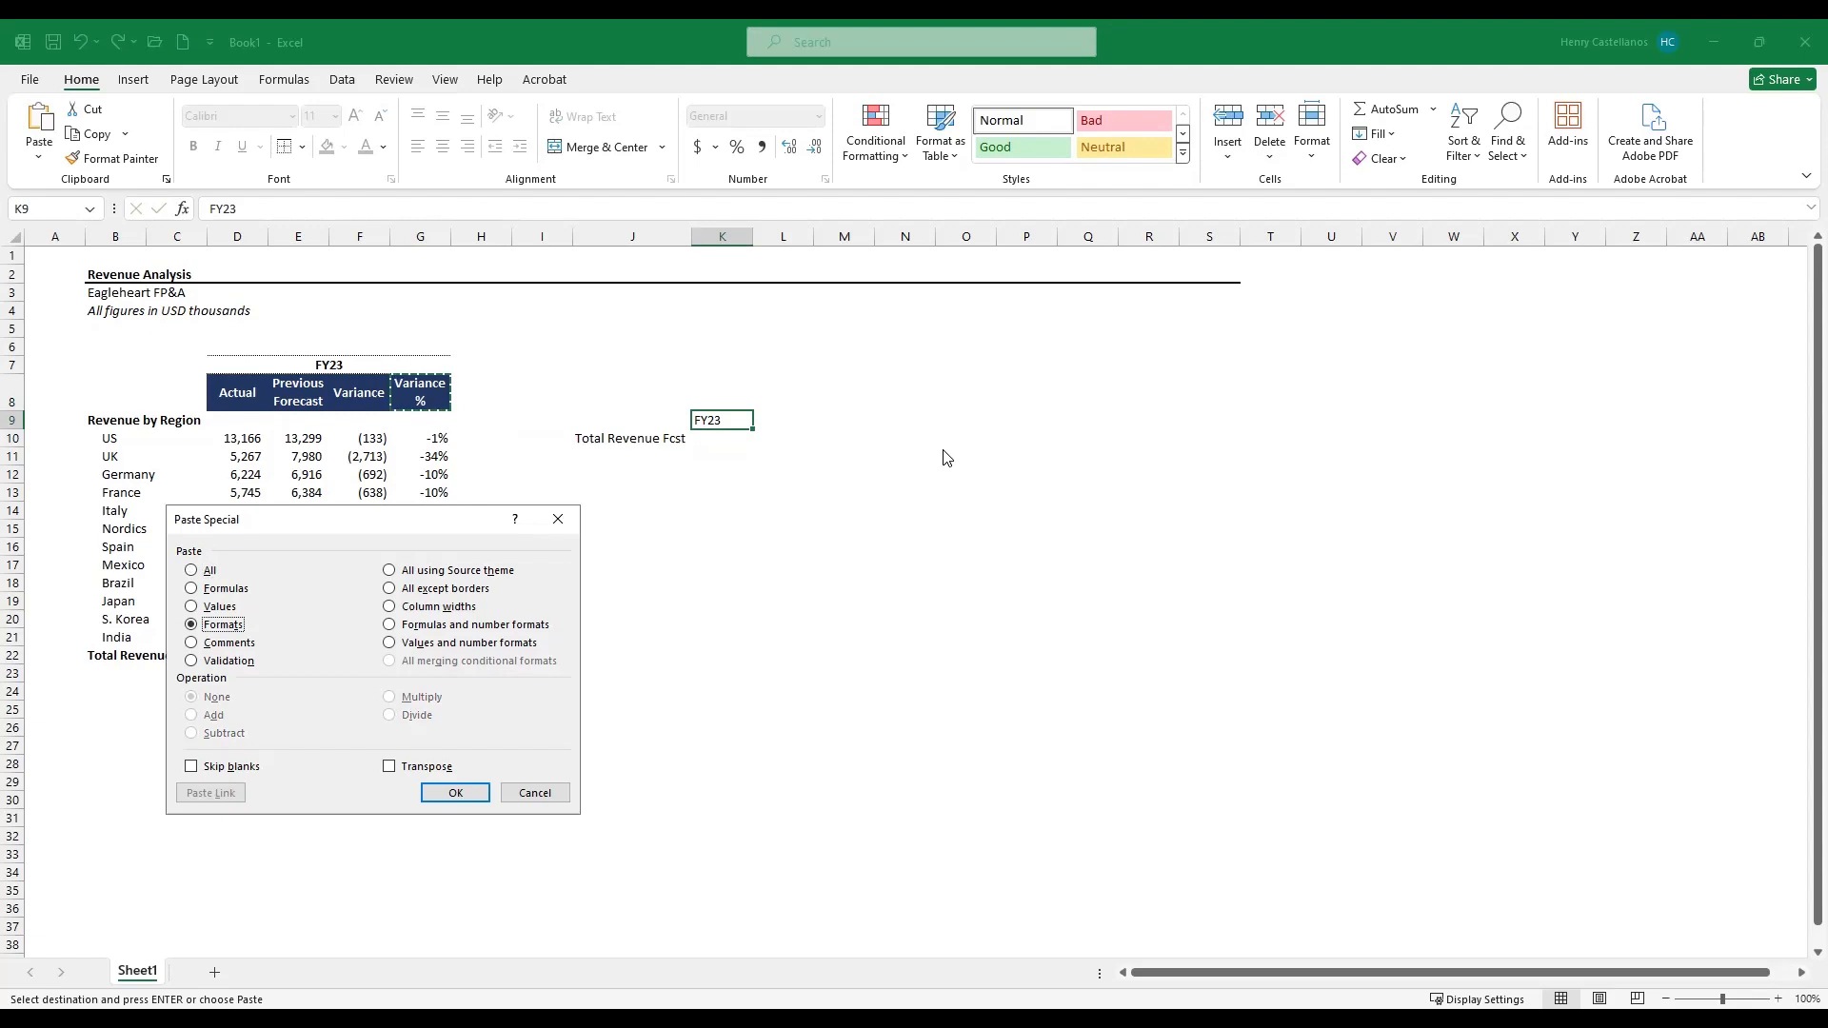
{"action": "key", "text": "Return"}
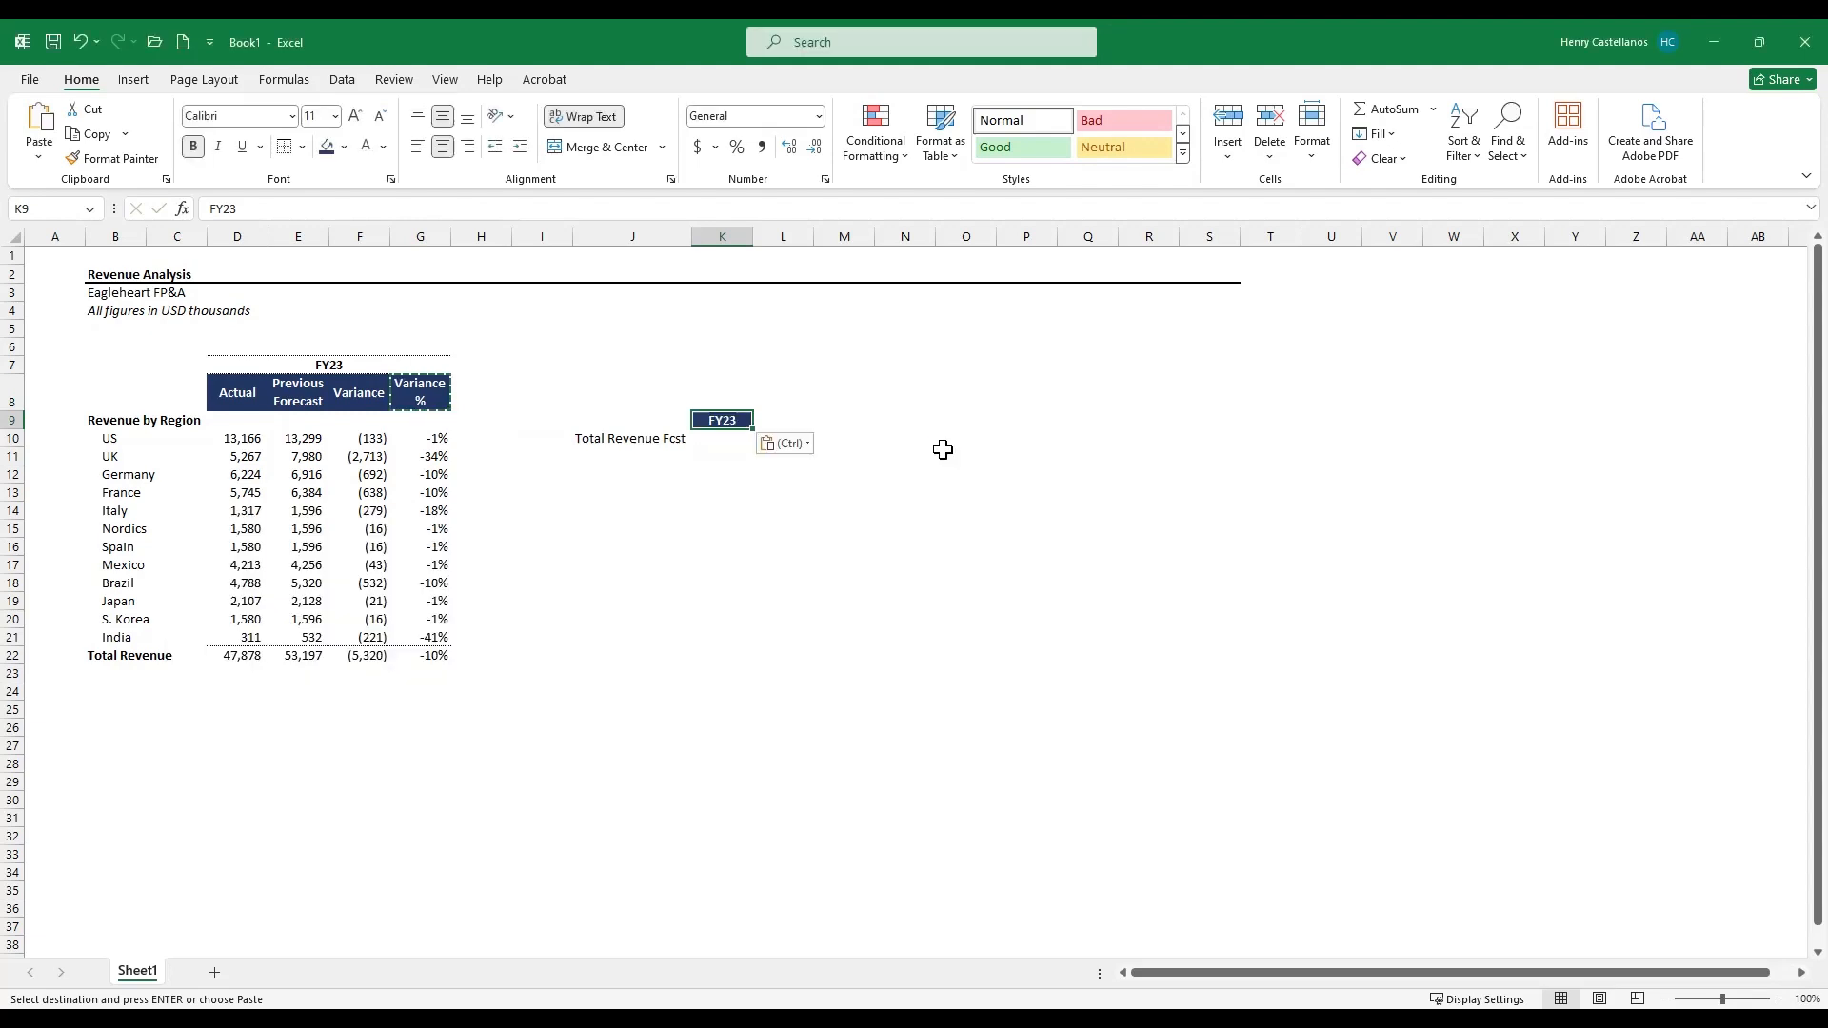
{"action": "key", "text": "Escape"}
- Link the Total Revenue Fcst value to the total Previous Forecast cell as an absolute reference, =$E$22
{"action": "key", "text": "Down"}
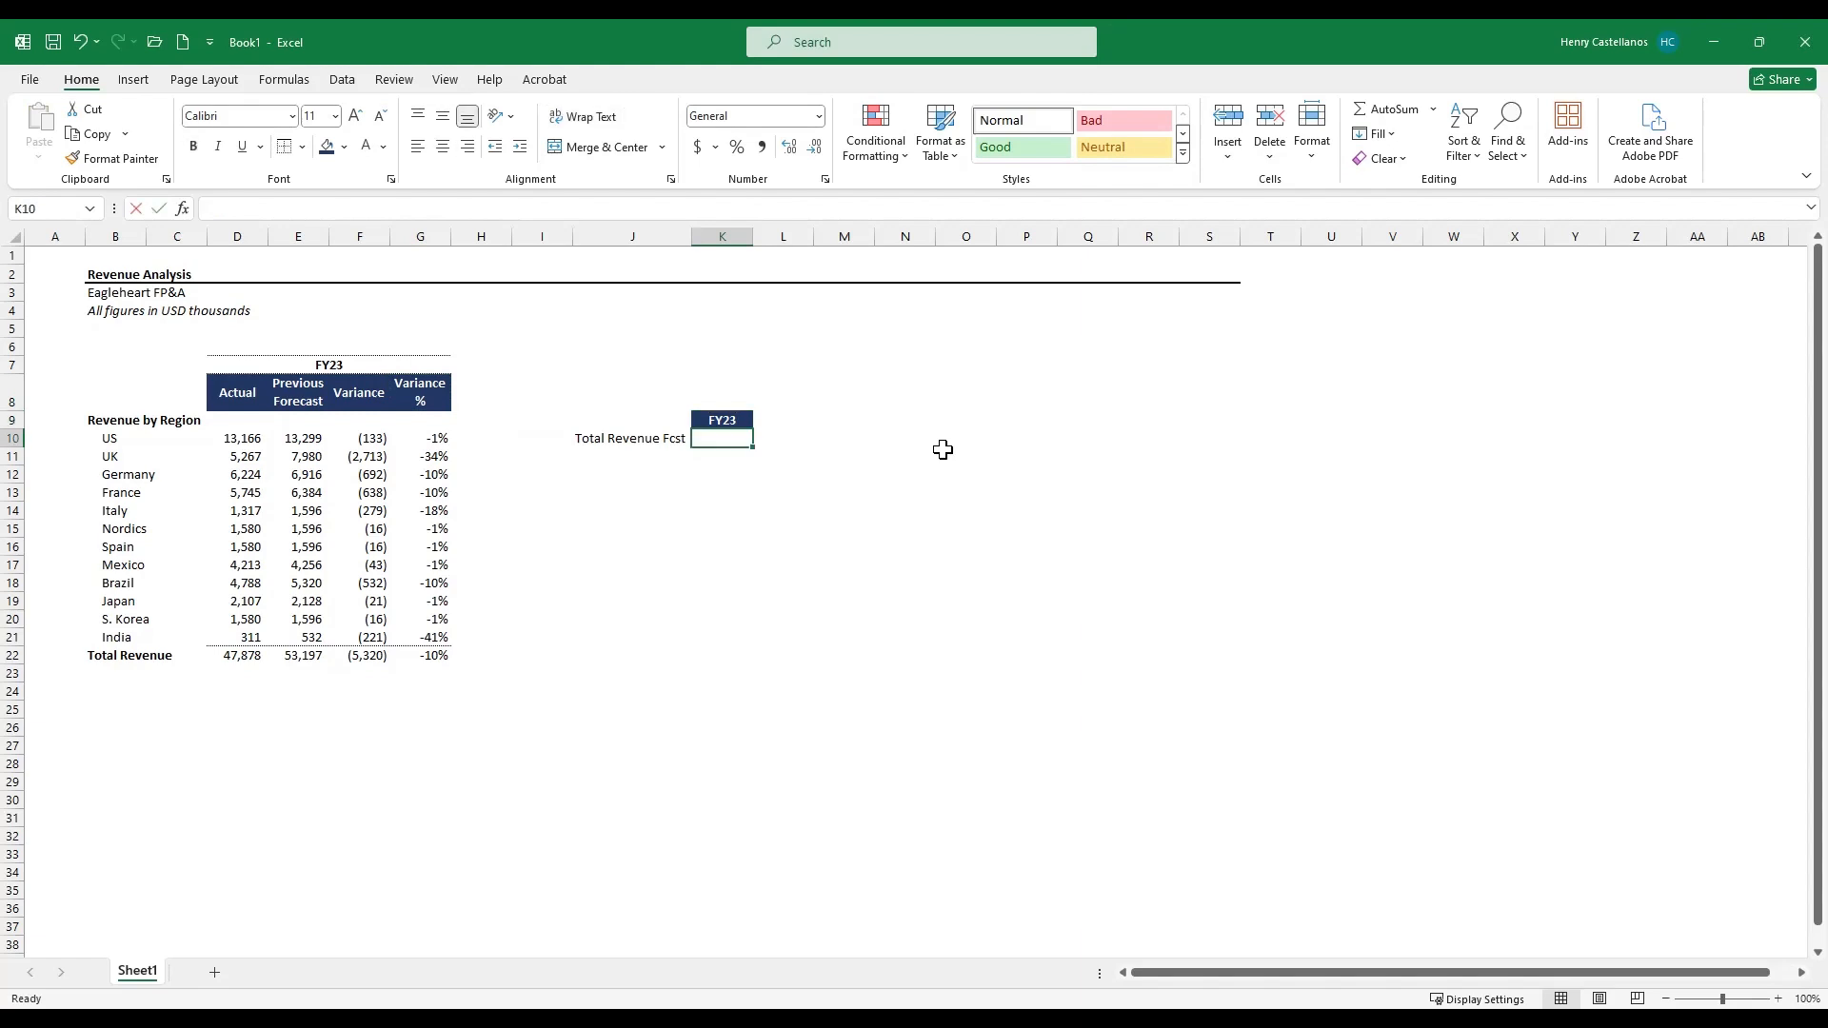
{"action": "type", "text": "="}
{"action": "key", "text": "Left"}
{"action": "key", "text": "Left"}
{"action": "key", "text": "Down"}
{"action": "key", "text": "Down"}
{"action": "key", "text": "Left"}
{"action": "key", "text": "Left"}
{"action": "key", "text": "Left"}
{"action": "key", "text": "Left"}
{"action": "key", "text": "ctrl+Down"}
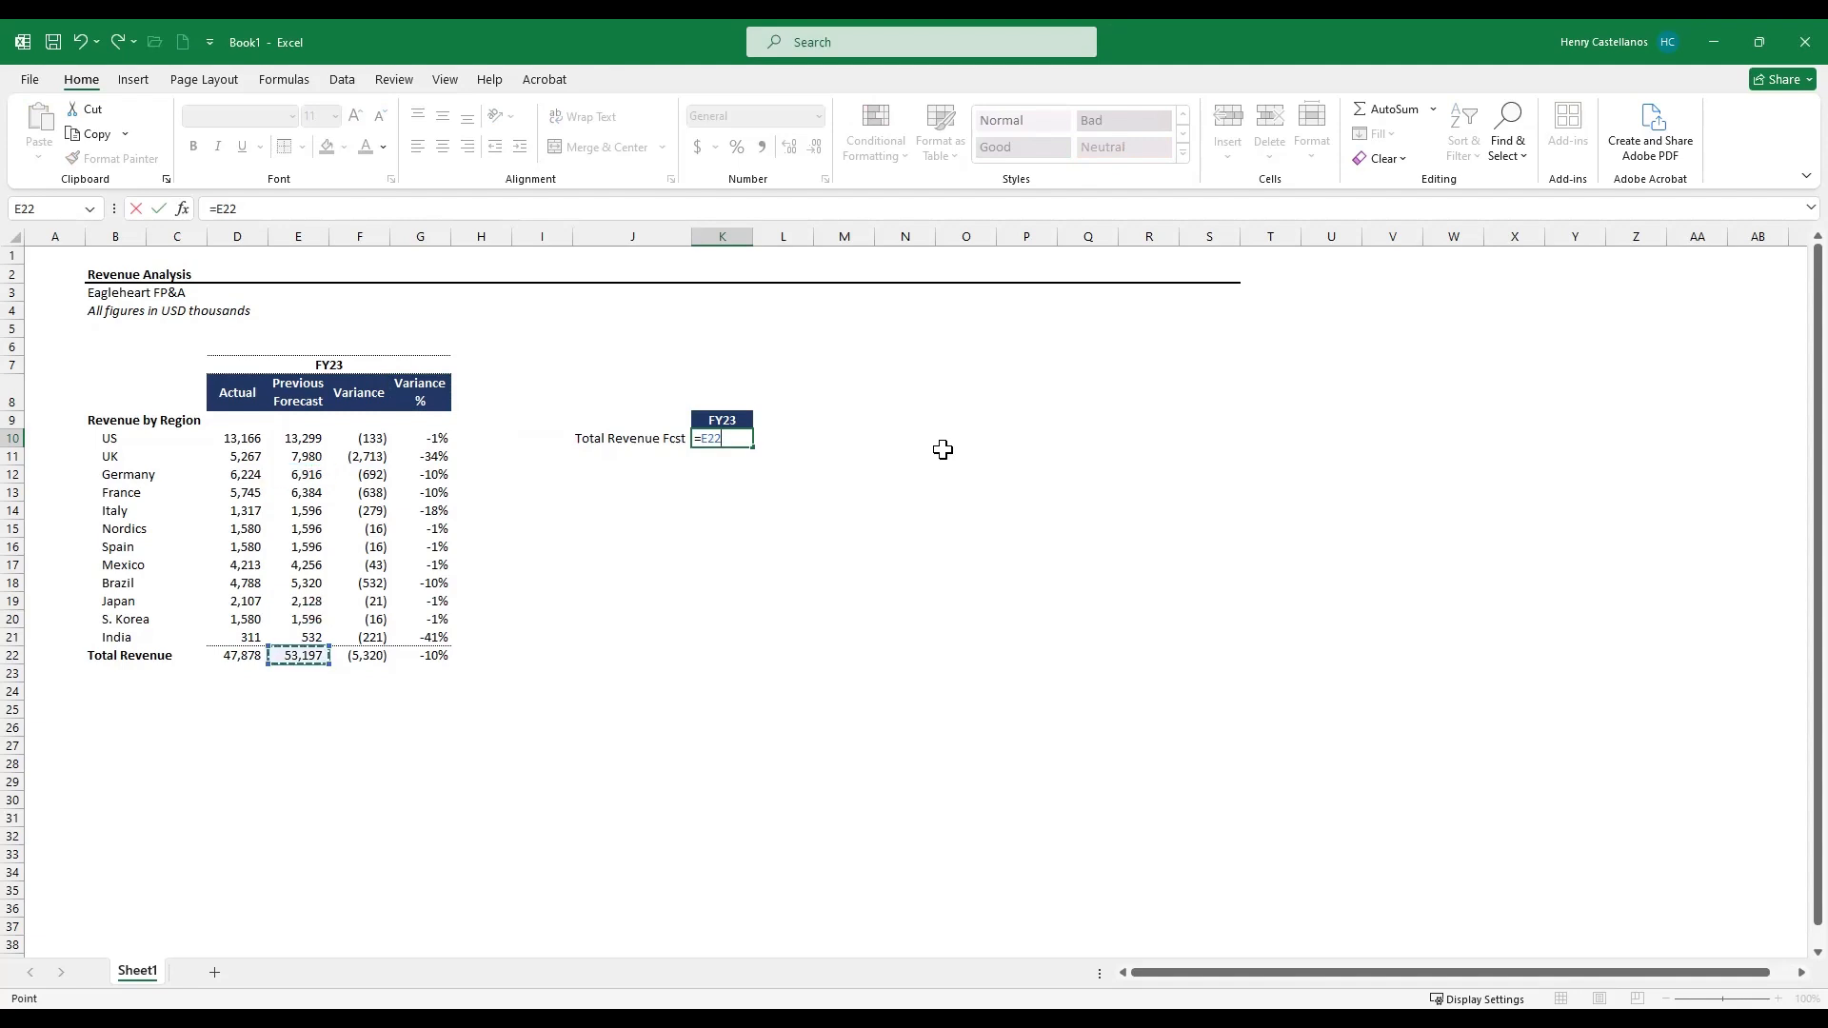
{"action": "key", "text": "F4"}
{"action": "key", "text": "Return"}
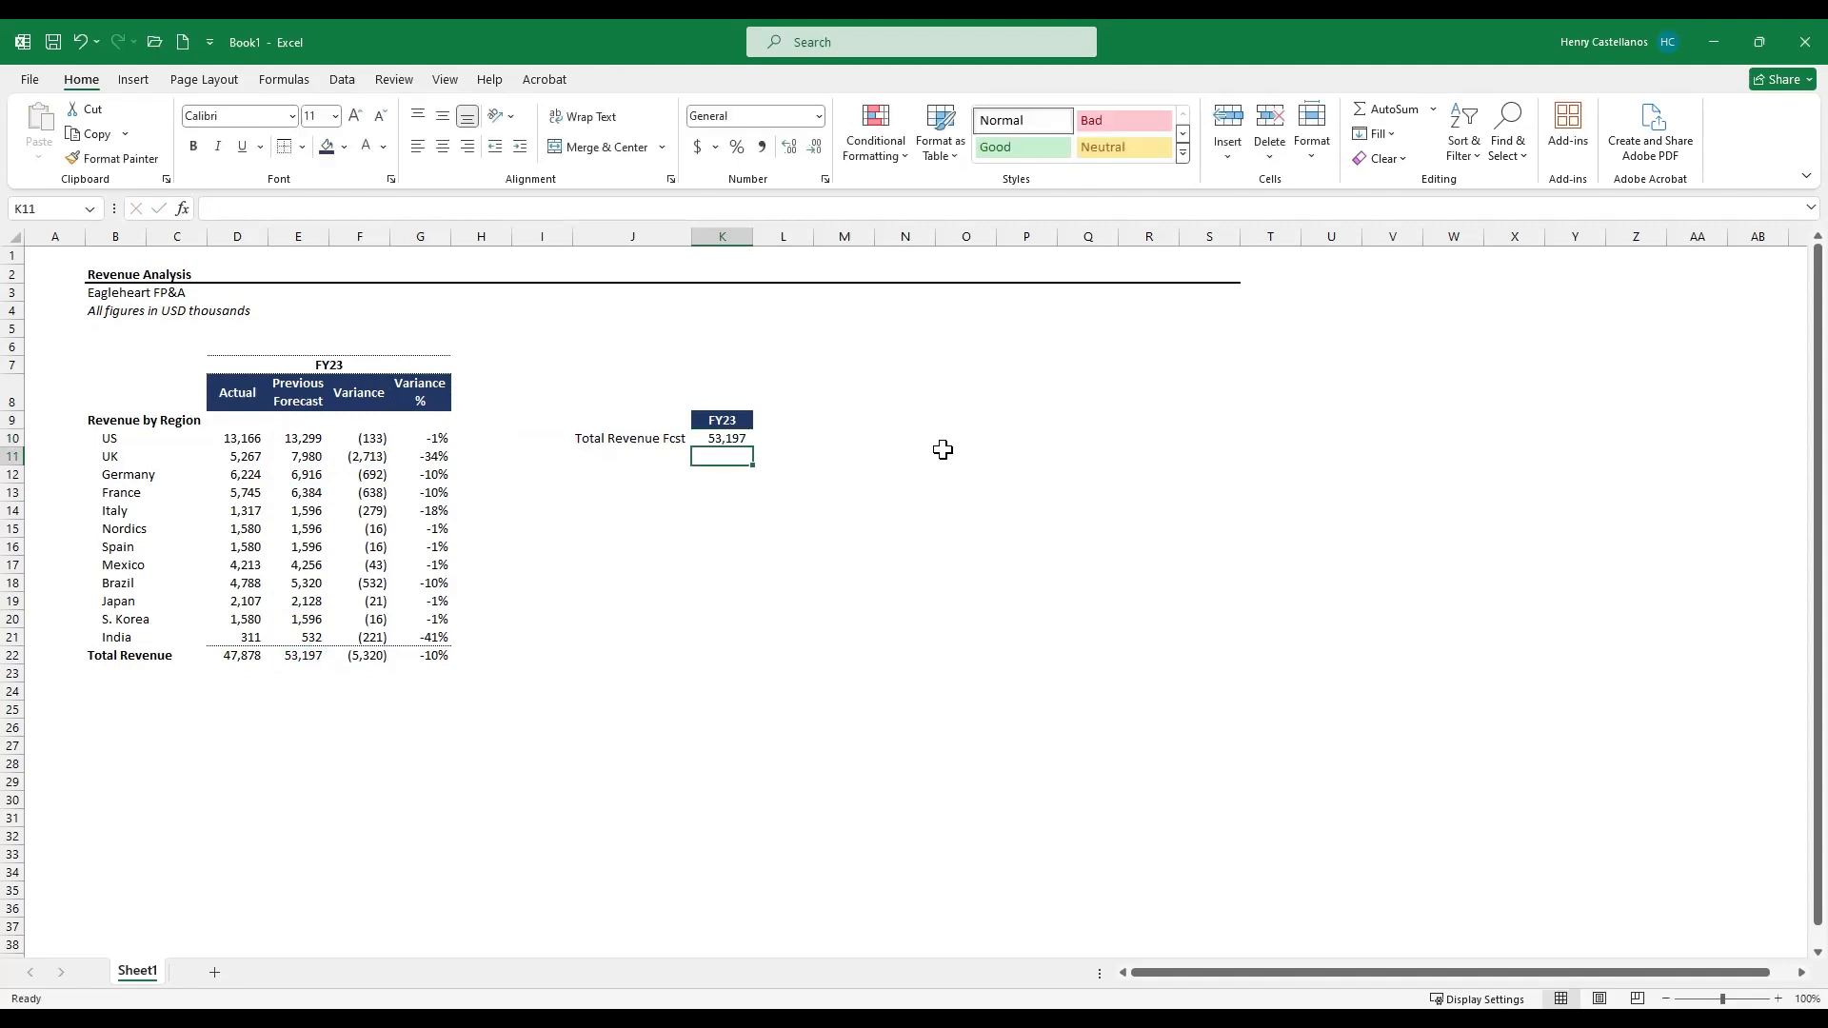
- Review the region list in the main table and the forecast link formula
{"action": "key", "text": "Left"}
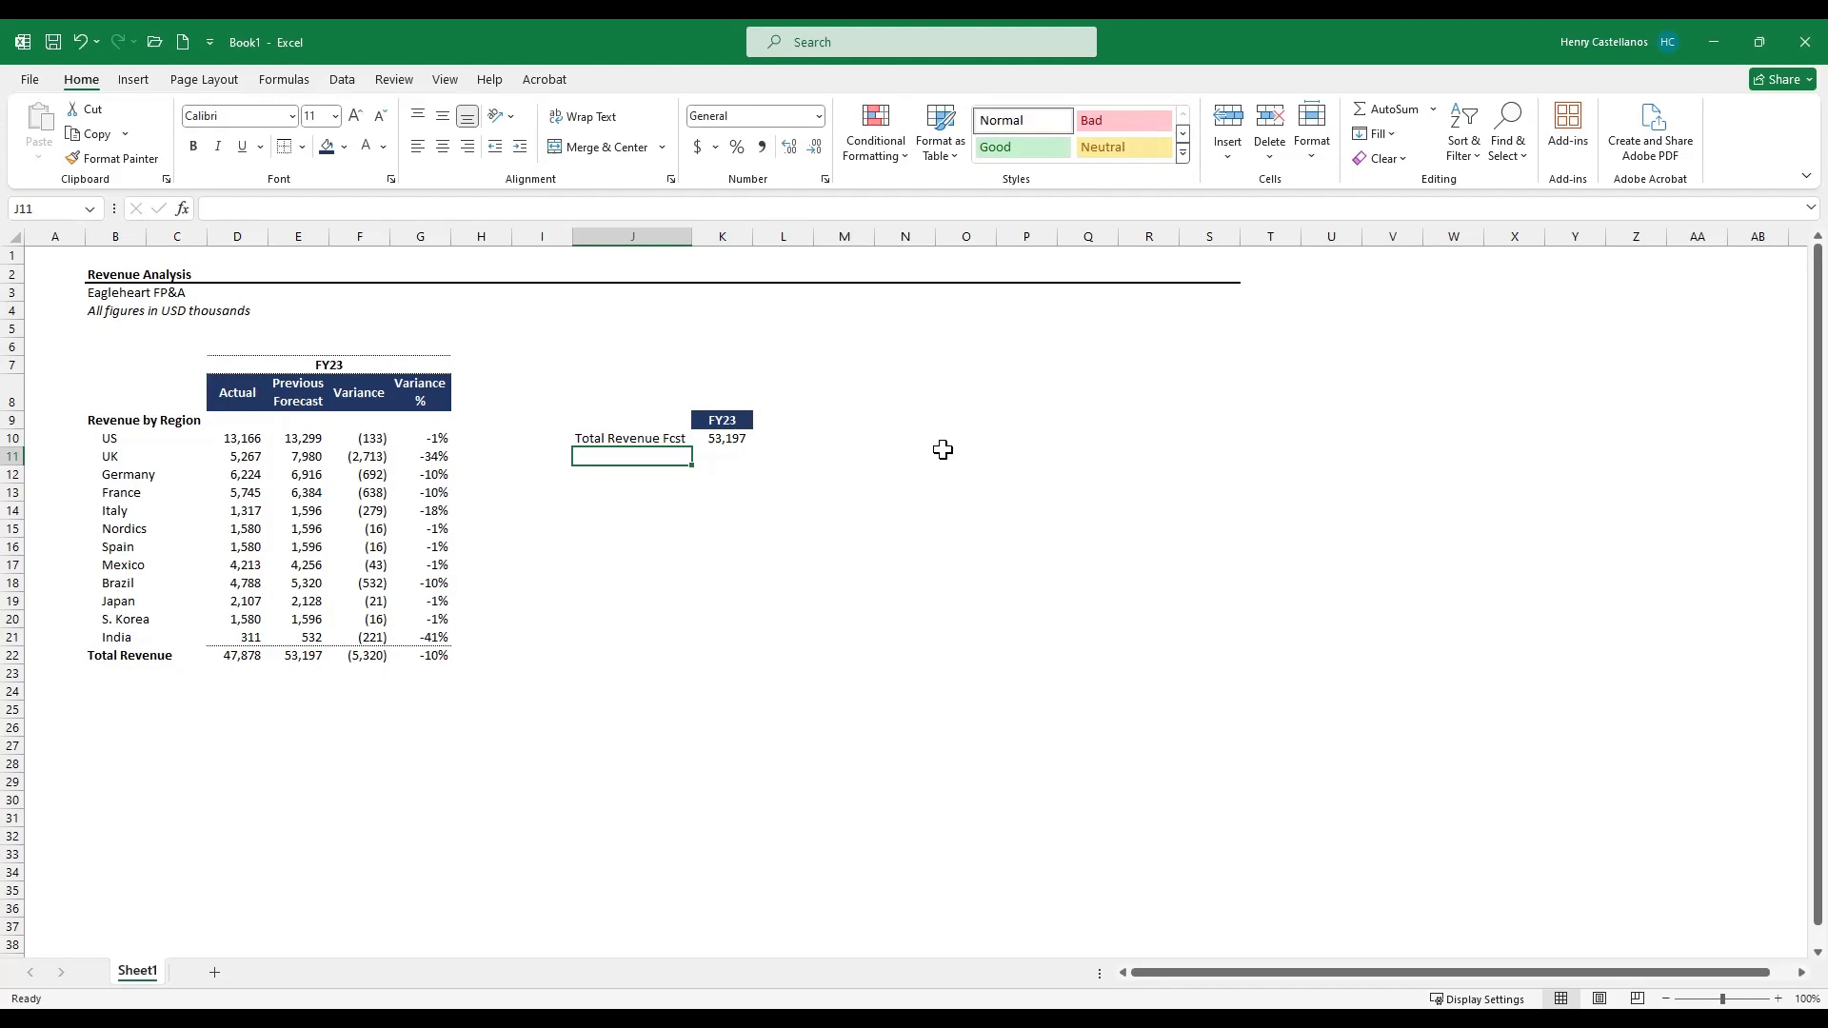
{"action": "key", "text": "Left"}
{"action": "key", "text": "Up"}
{"action": "key", "text": "Left"}
{"action": "key", "text": "Left"}
{"action": "key", "text": "Left"}
{"action": "key", "text": "Left"}
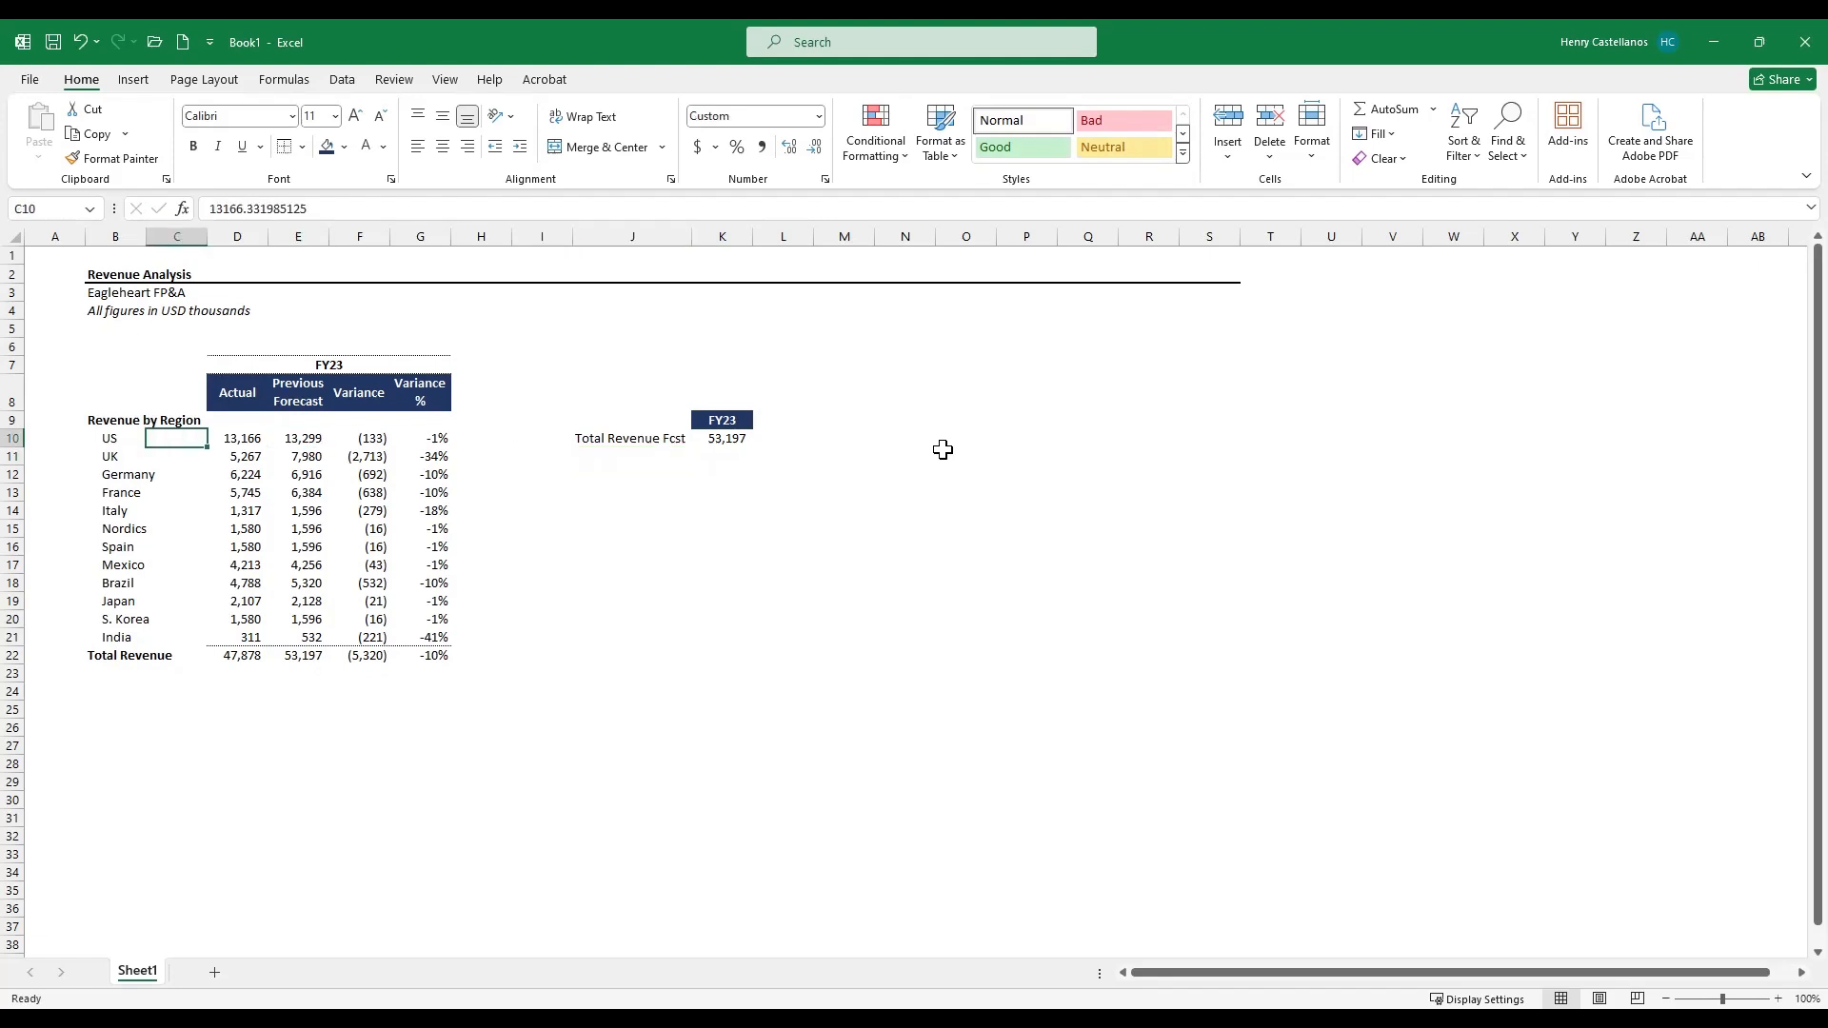
{"action": "key", "text": "Left"}
{"action": "key", "text": "Left"}
{"action": "key", "text": "Left"}
{"action": "key", "text": "ctrl+shift+Down"}
{"action": "key", "text": "shift+Up"}
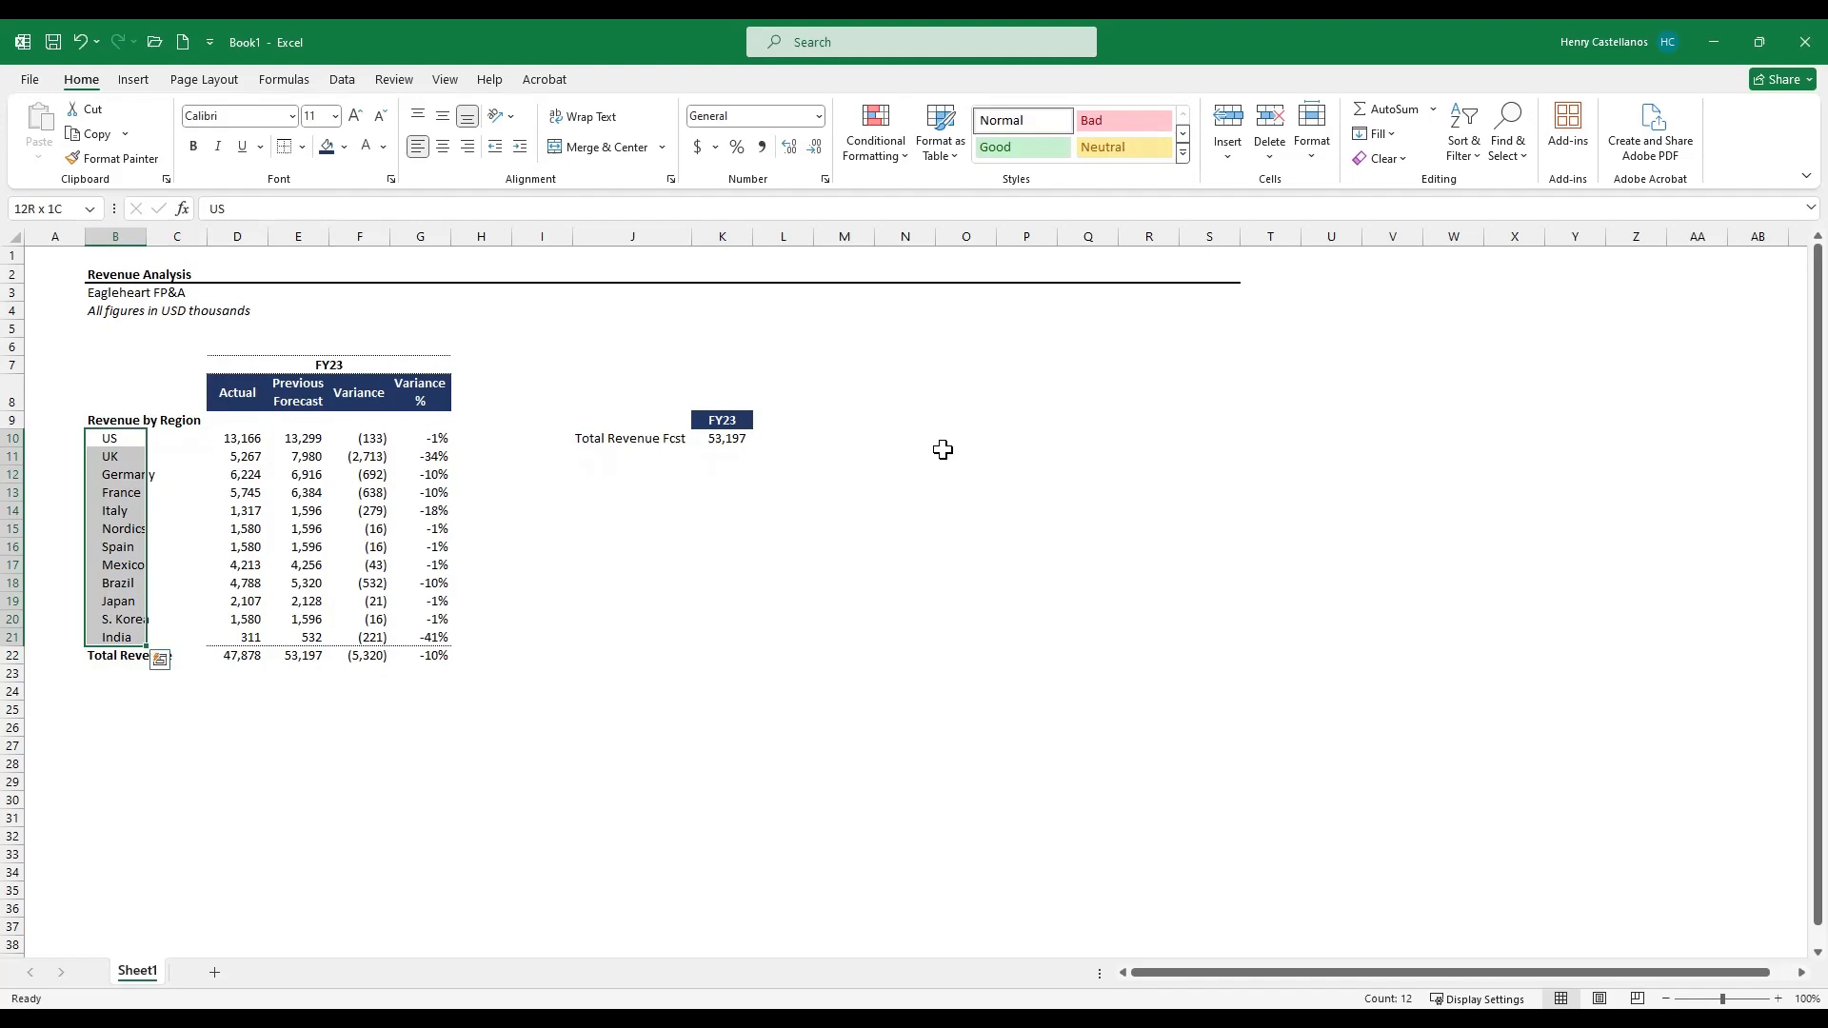
{"action": "key", "text": "Right"}
{"action": "key", "text": "Right"}
{"action": "key", "text": "Right"}
{"action": "key", "text": "Right"}
{"action": "key", "text": "Right"}
{"action": "key", "text": "Right"}
{"action": "key", "text": "Right"}
{"action": "key", "text": "Right"}
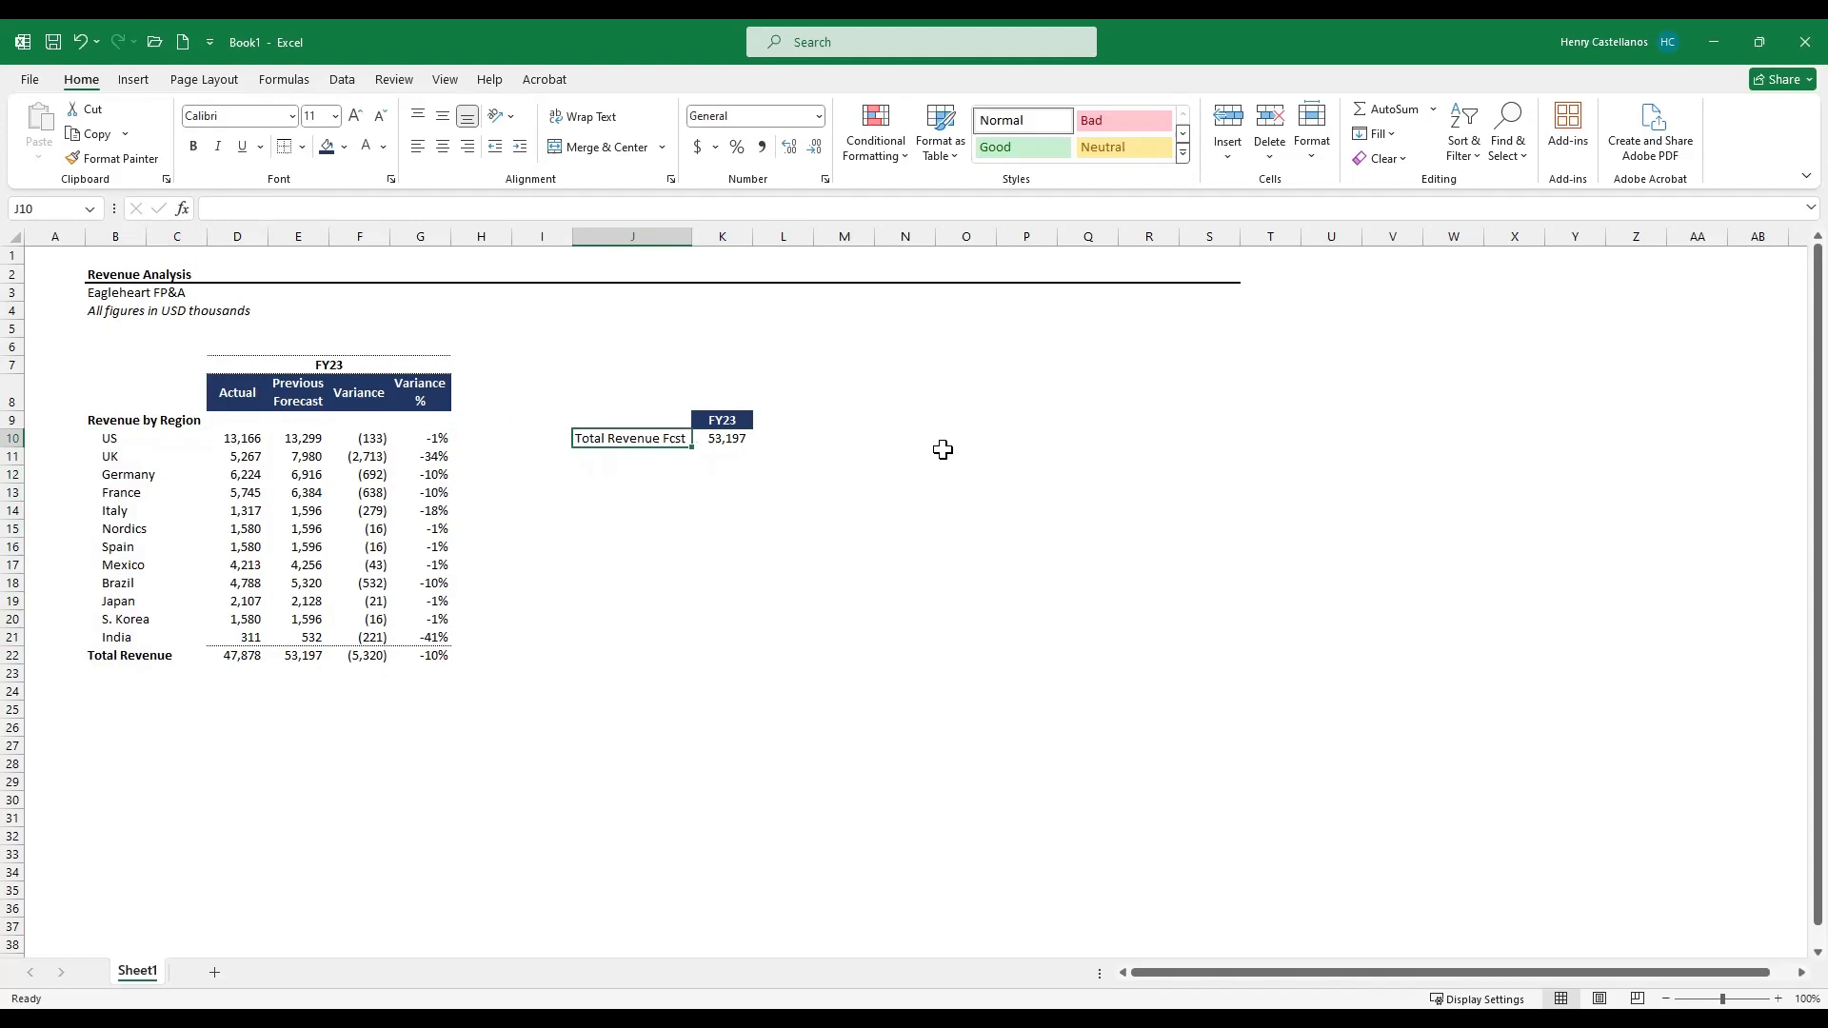
{"action": "key", "text": "Right"}
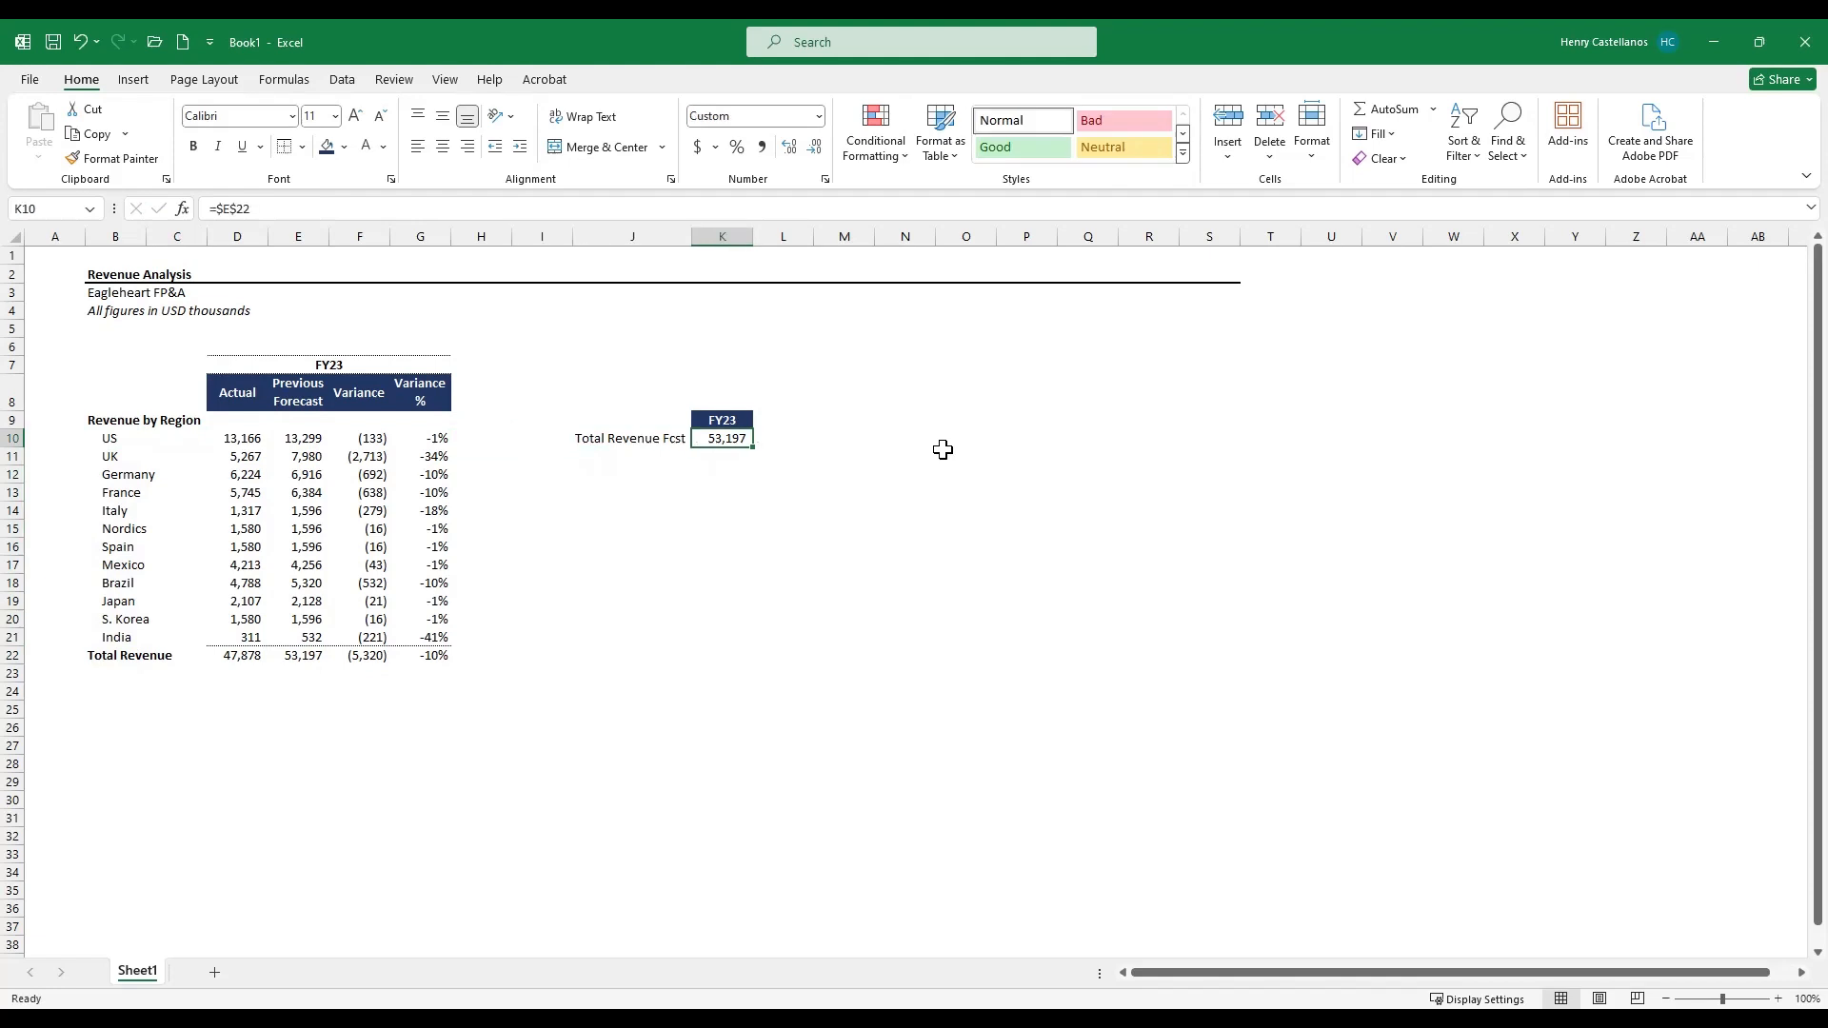
{"action": "key", "text": "Left"}
{"action": "key", "text": "Down"}
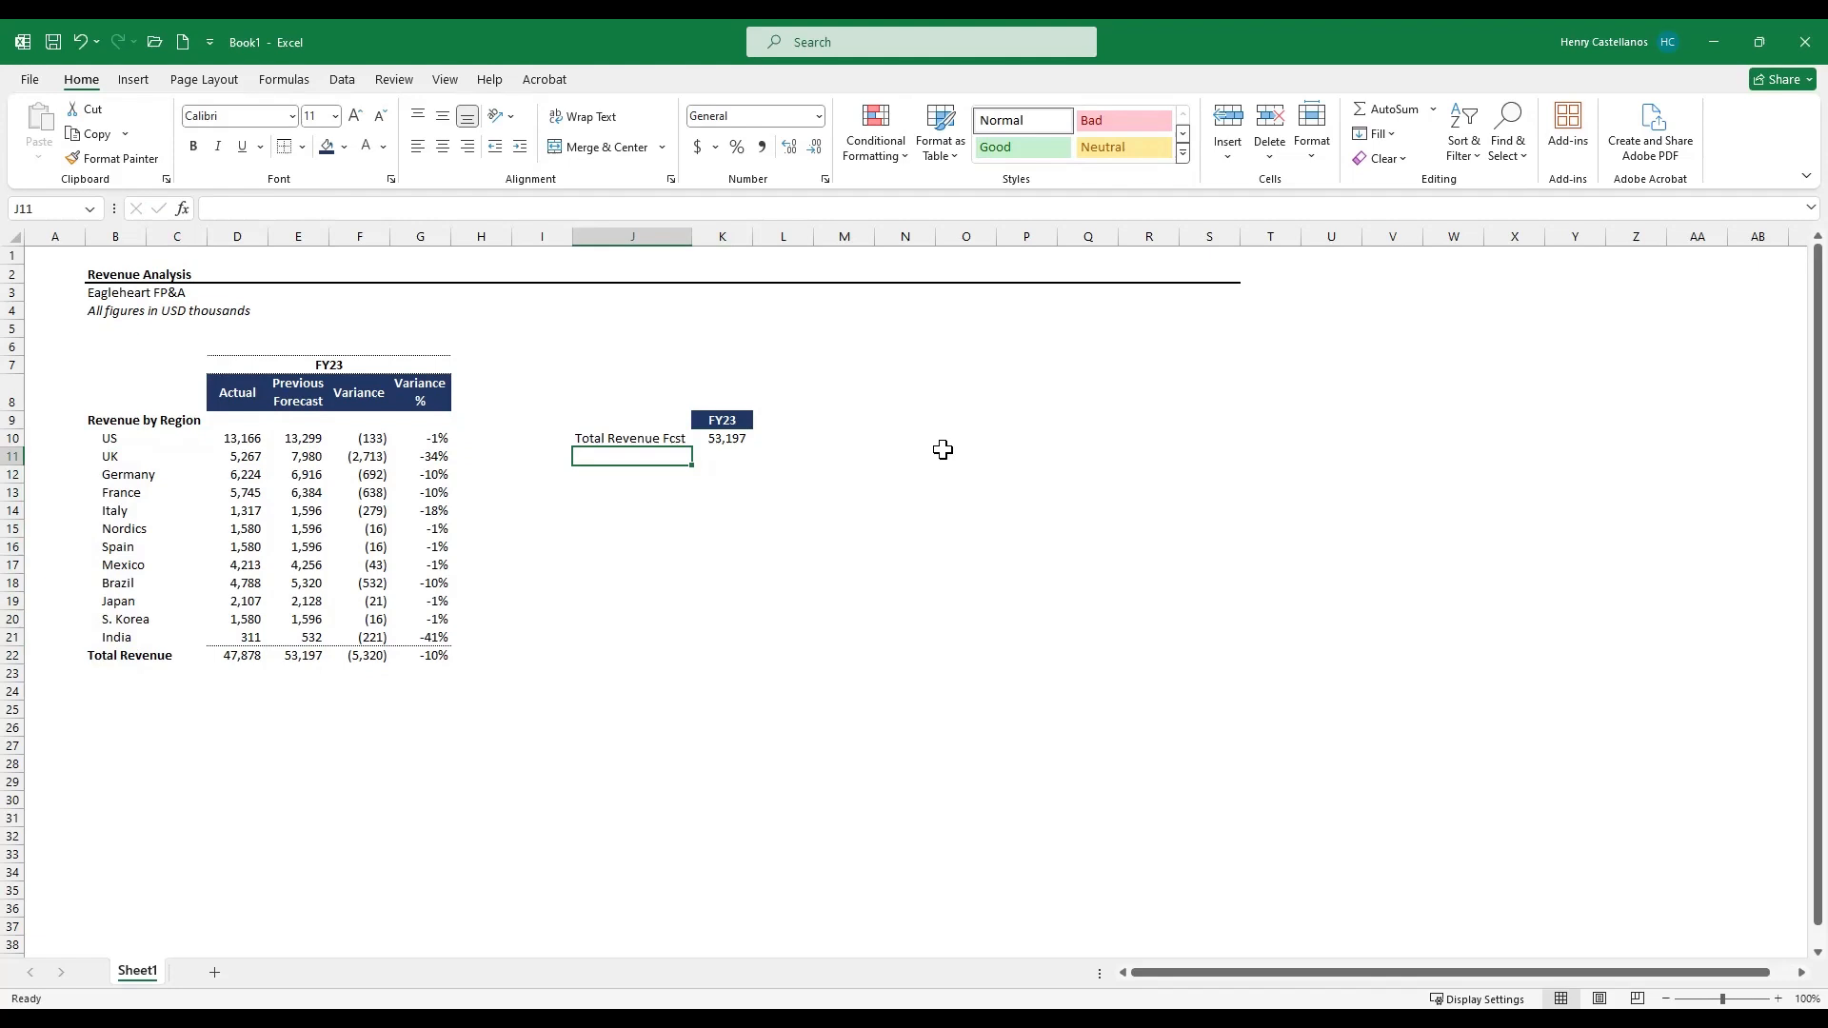
- Enter the labels UK, Germany and France below Total Revenue Fcst
{"action": "type", "text": "UK"}
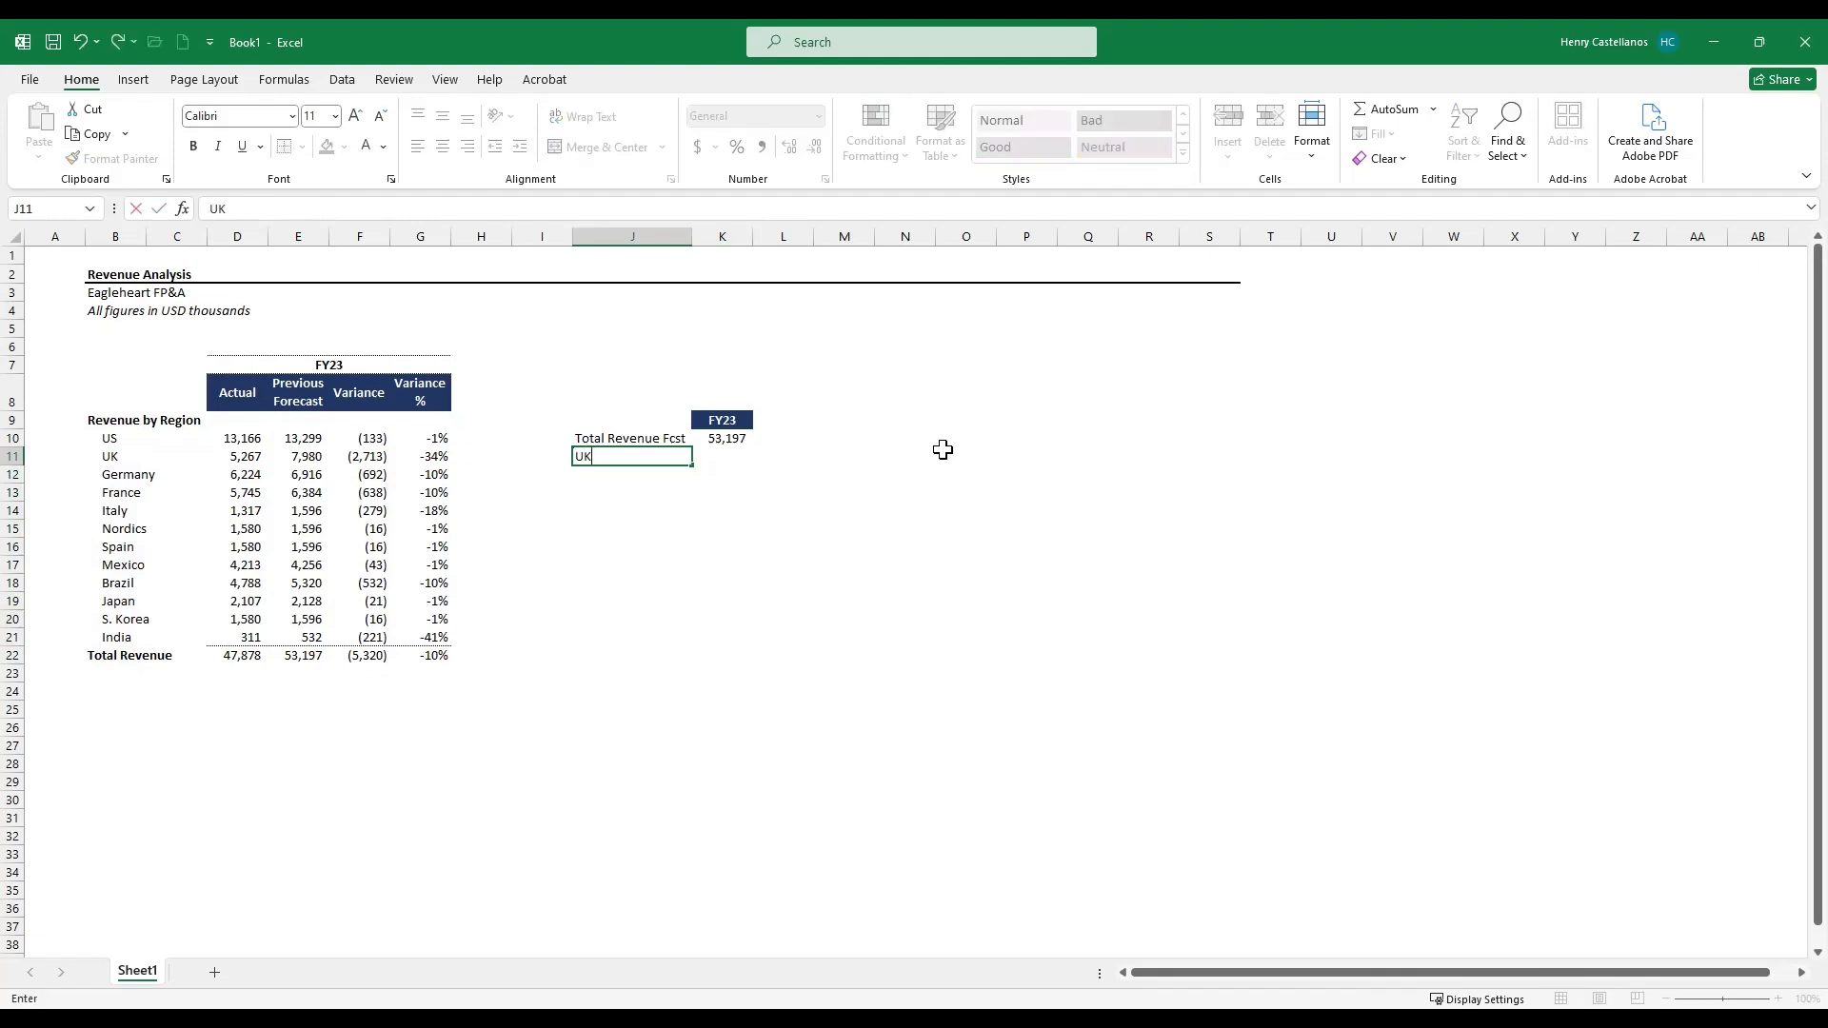
{"action": "key", "text": "Escape"}
{"action": "type", "text": "Germany"}
{"action": "key", "text": "Return"}
{"action": "key", "text": "Return"}
{"action": "type", "text": "France"}
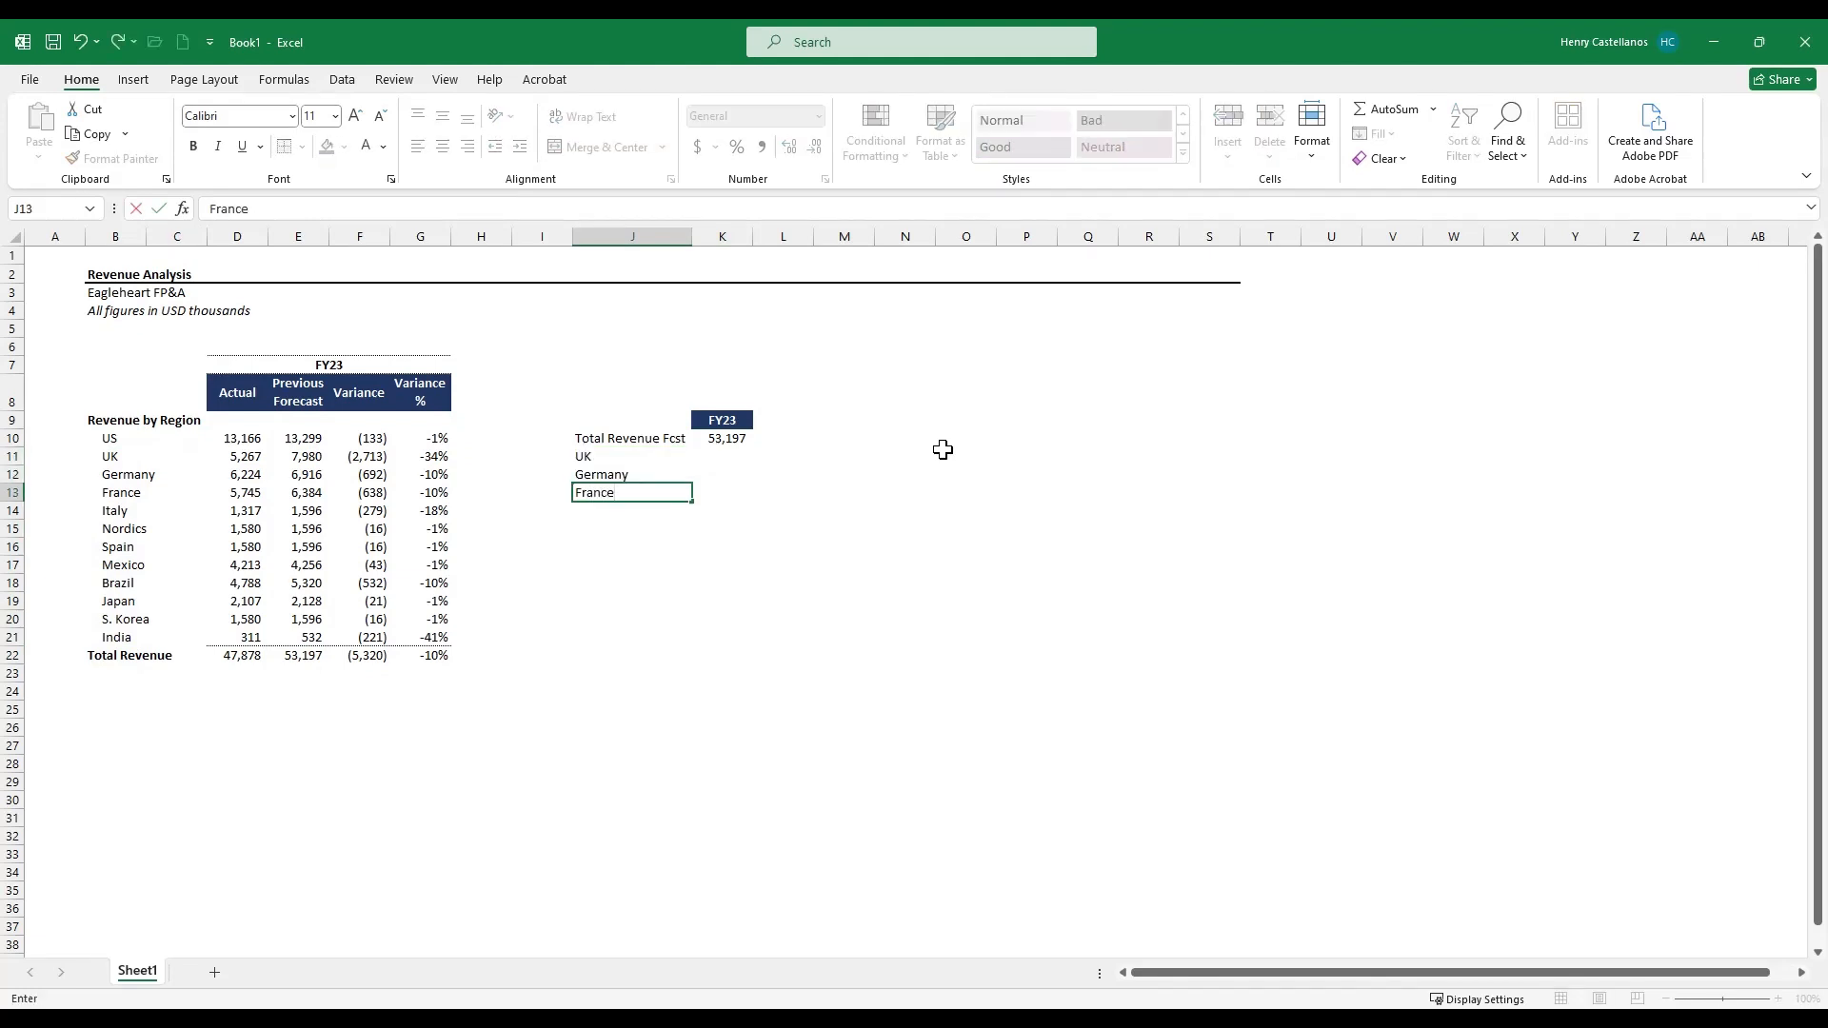
{"action": "key", "text": "ctrl+Return"}
{"action": "key", "text": "Return"}
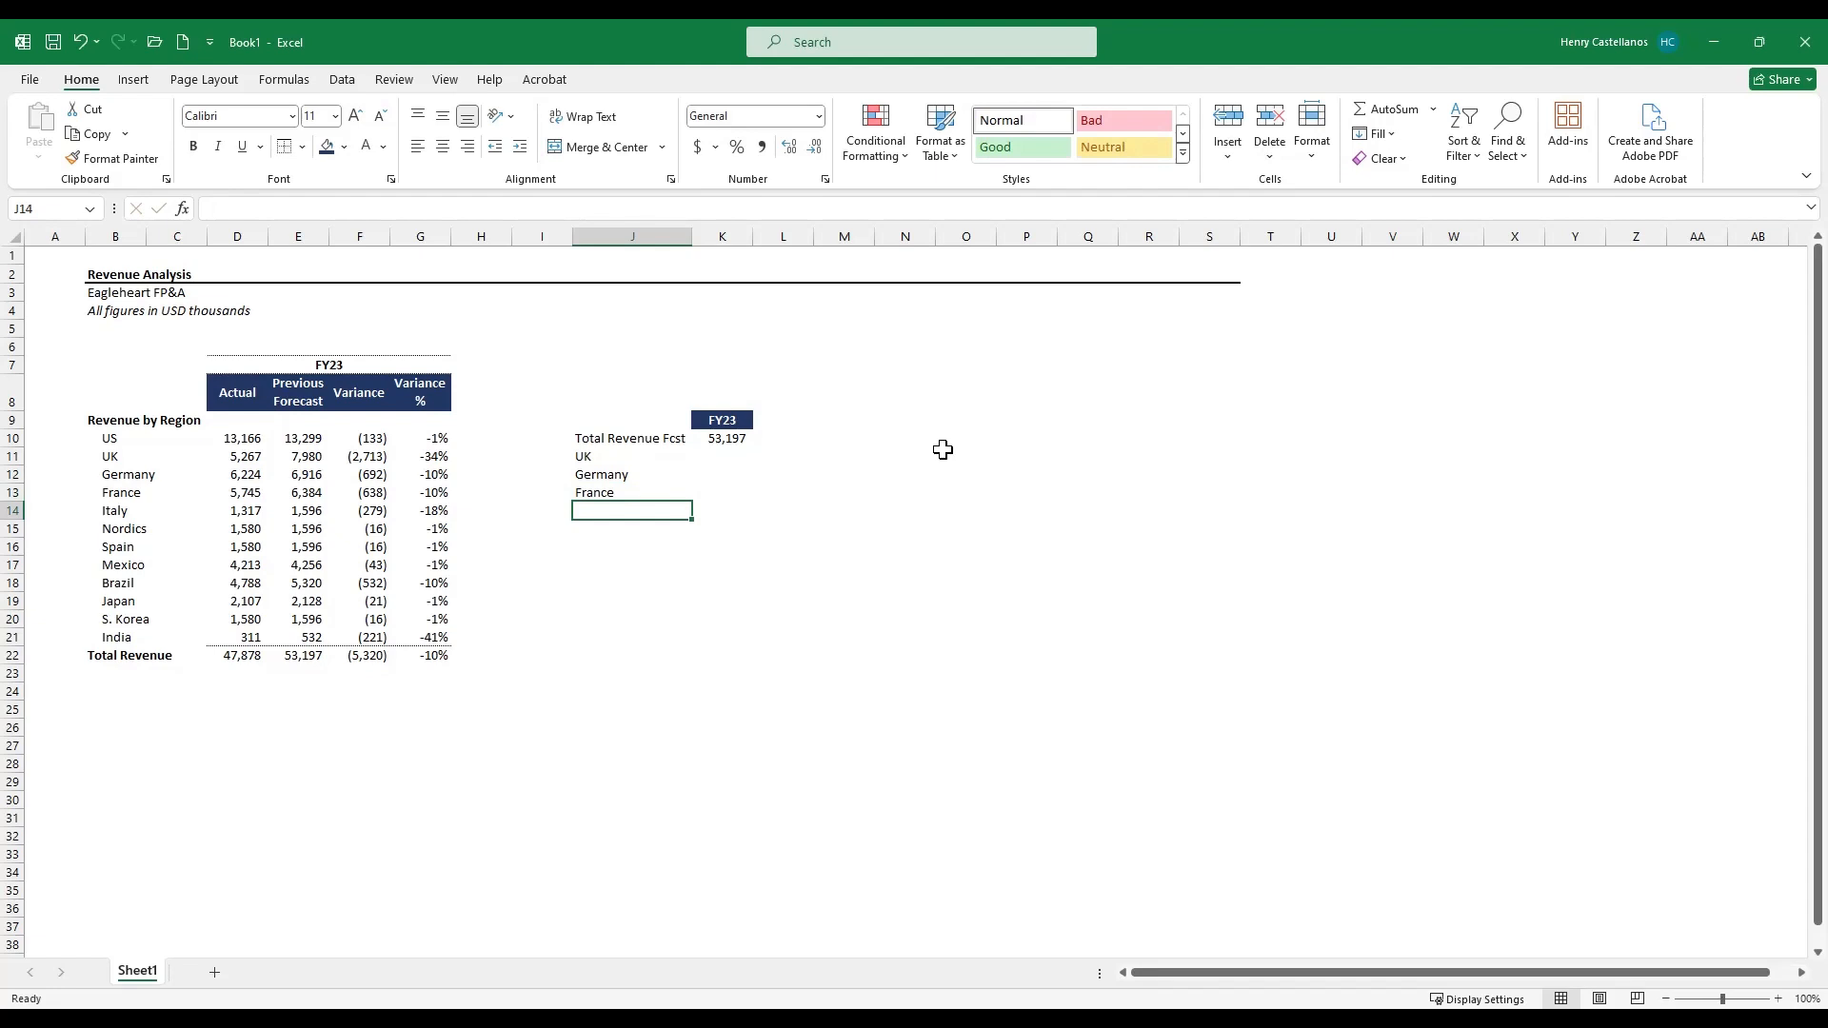
- Enter the label Brazil below France in the summary block
{"action": "key", "text": "Up"}
{"action": "key", "text": "Up"}
{"action": "key", "text": "Down"}
{"action": "key", "text": "Down"}
{"action": "key", "text": "Down"}
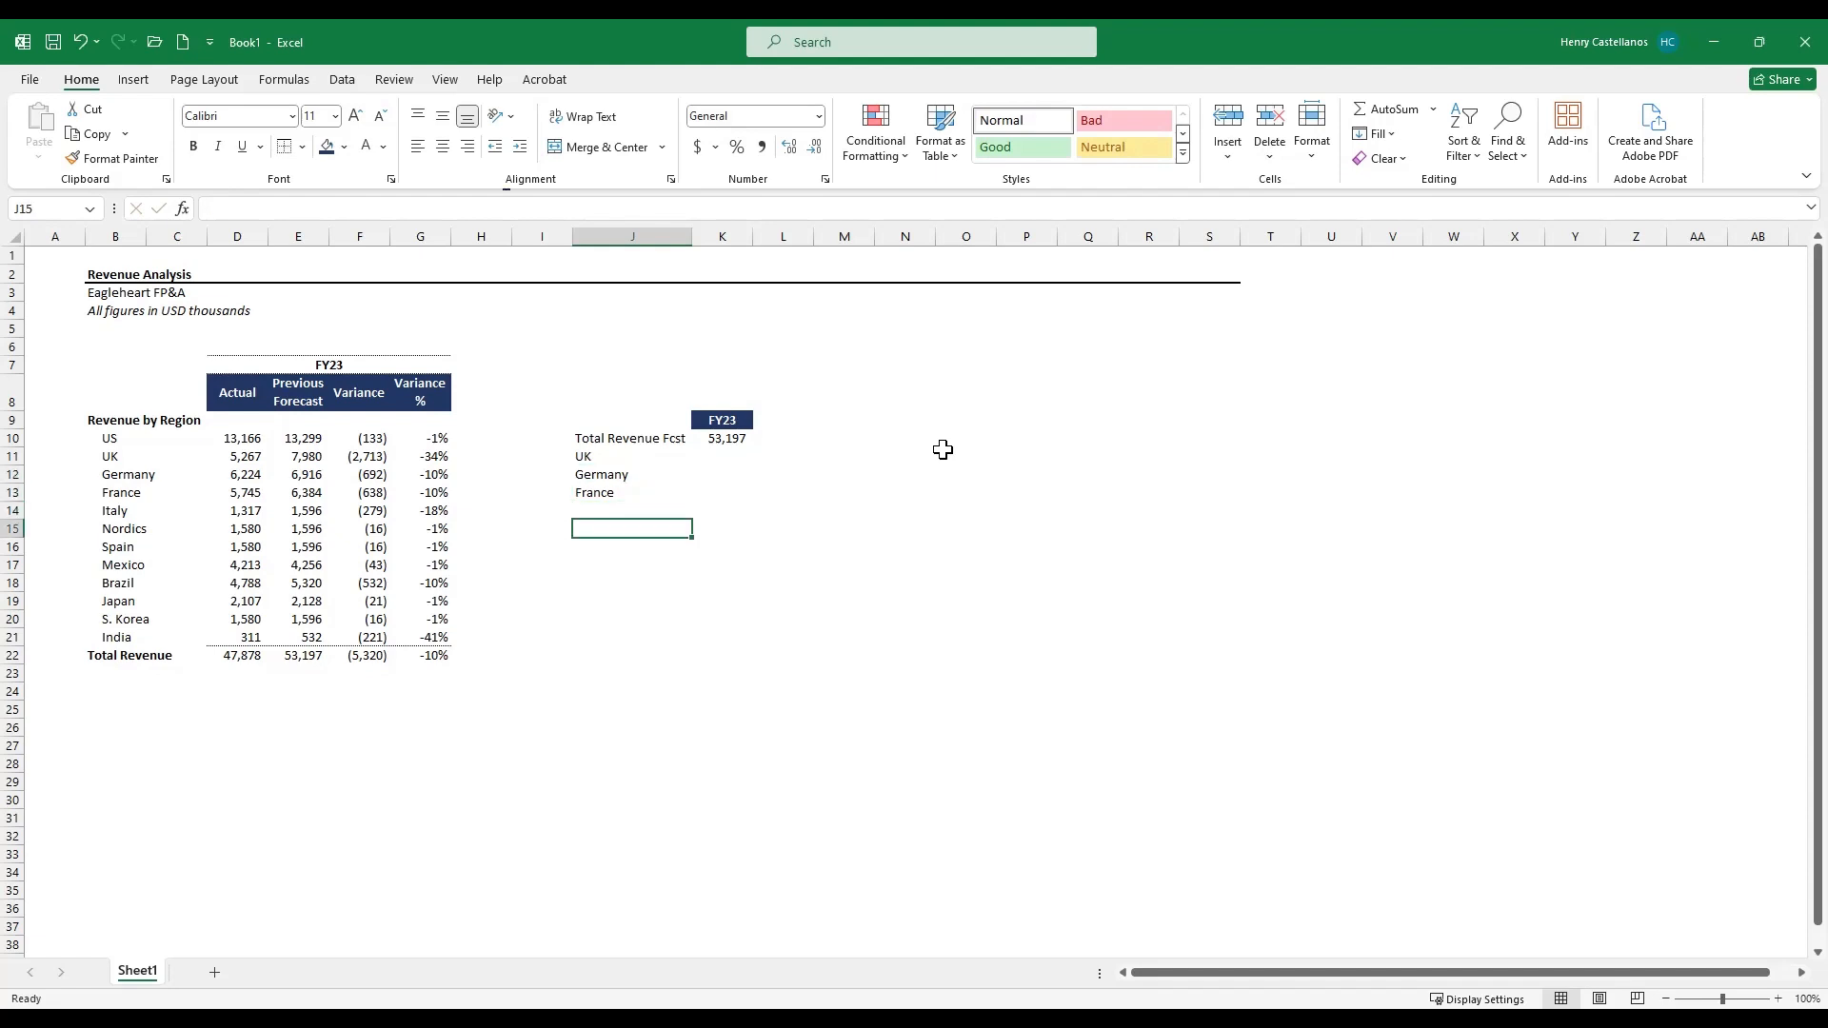
{"action": "key", "text": "Down"}
{"action": "key", "text": "Left"}
{"action": "key", "text": "Down"}
{"action": "key", "text": "Up"}
{"action": "key", "text": "Up"}
{"action": "key", "text": "Up"}
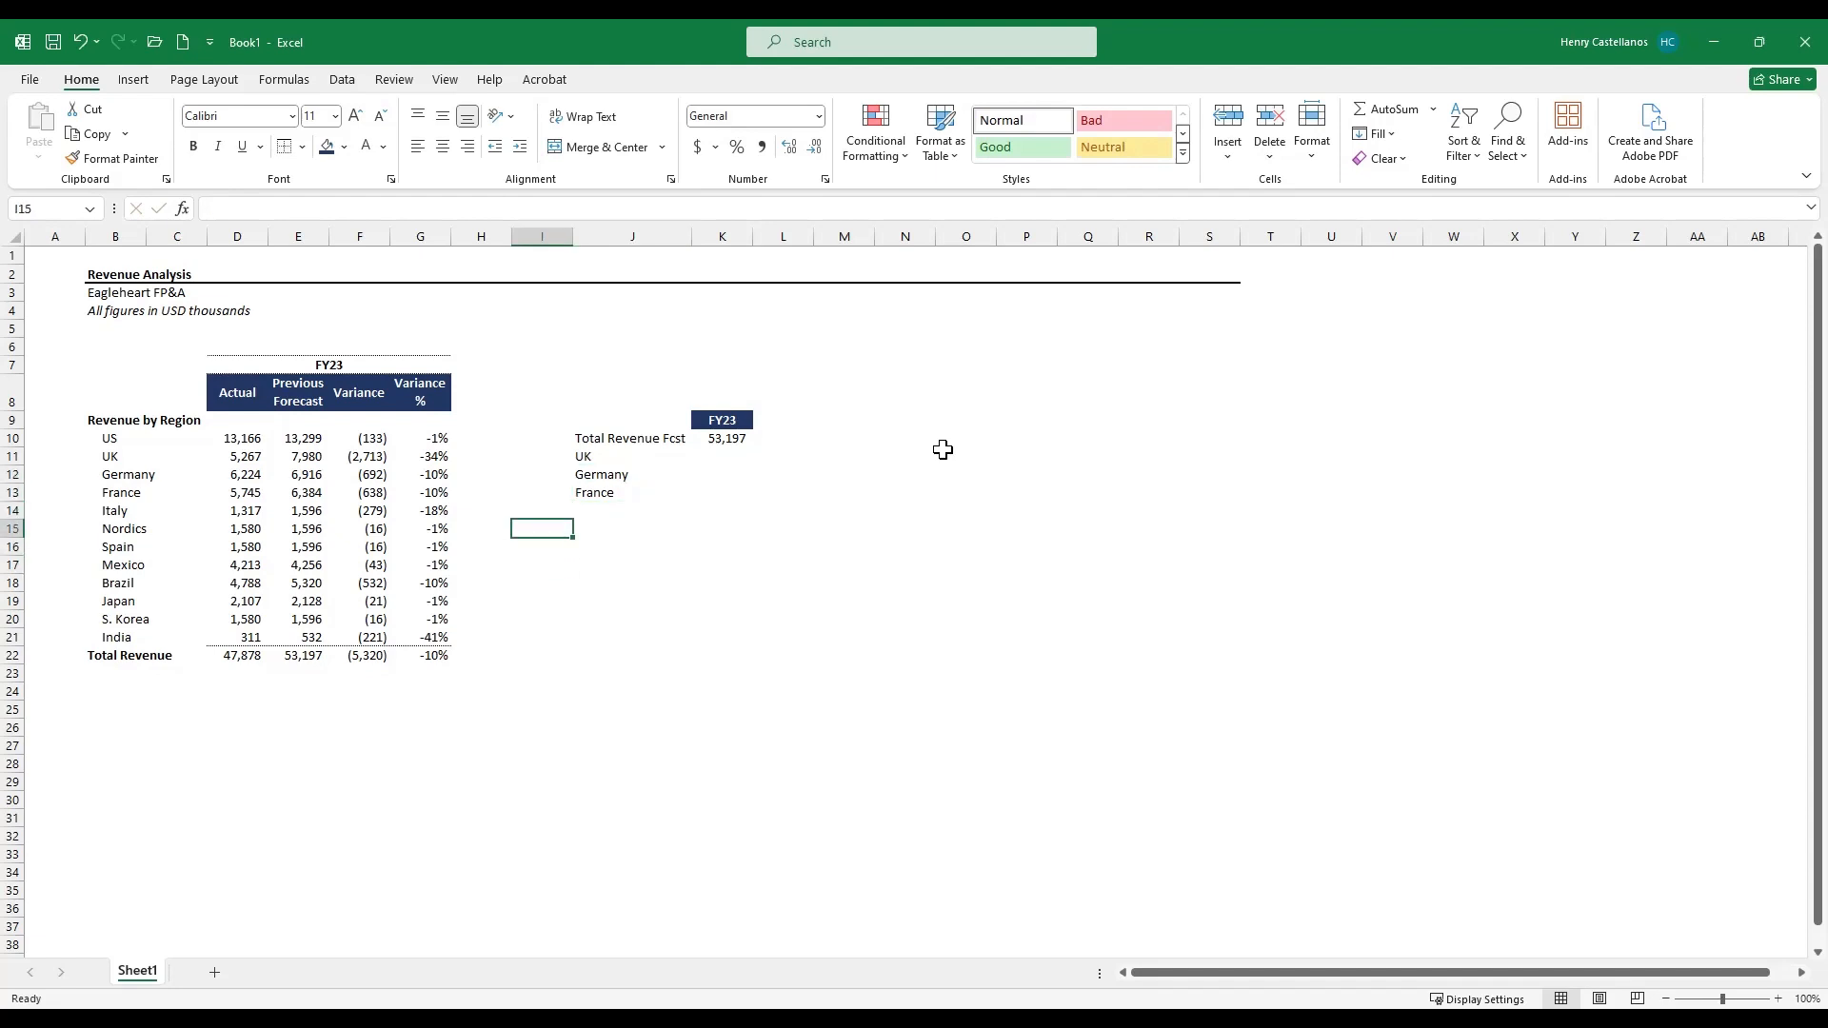
{"action": "key", "text": "Right"}
{"action": "type", "text": "Brazil"}
- Add the labels "All Other" and "Actual Revenue" below Brazil in the summary block
{"action": "key", "text": "Up"}
{"action": "key", "text": "Up"}
{"action": "key", "text": "Up"}
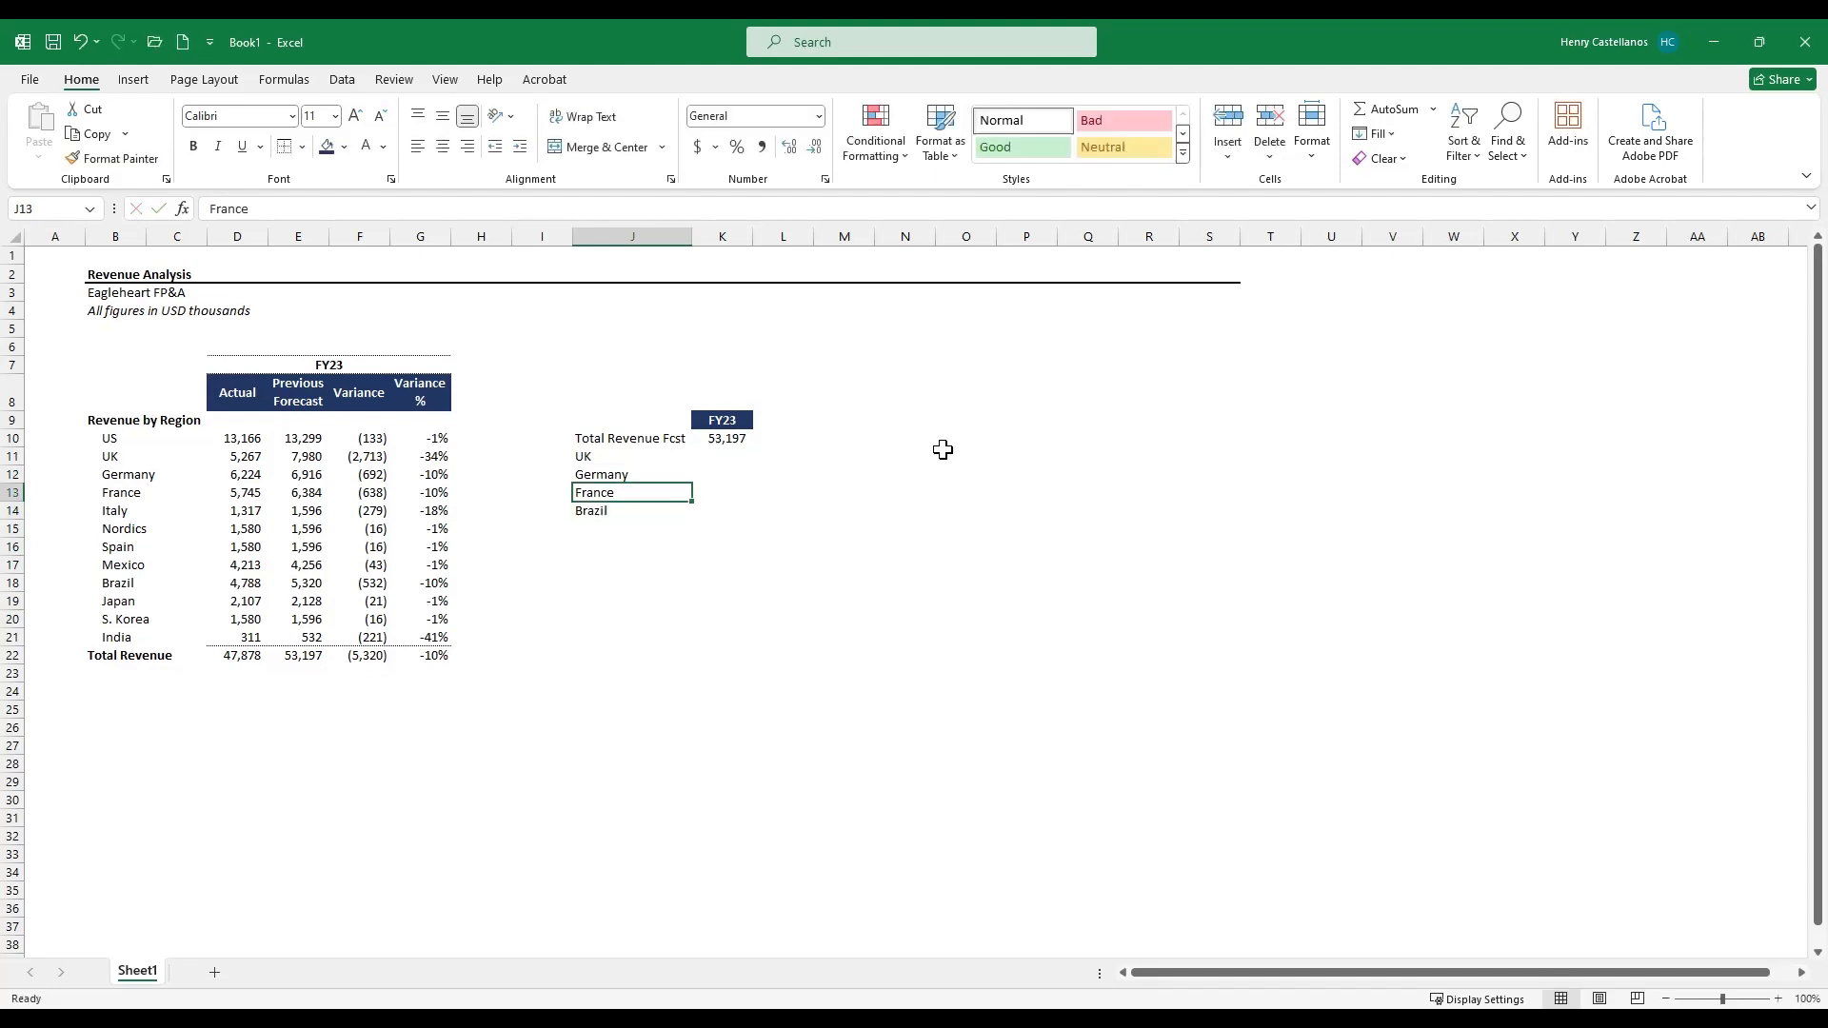
{"action": "key", "text": "shift+Down"}
{"action": "key", "text": "shift+Down"}
{"action": "key", "text": "shift+Down"}
{"action": "key", "text": "Down"}
{"action": "key", "text": "Down"}
{"action": "key", "text": "Down"}
{"action": "key", "text": "Down"}
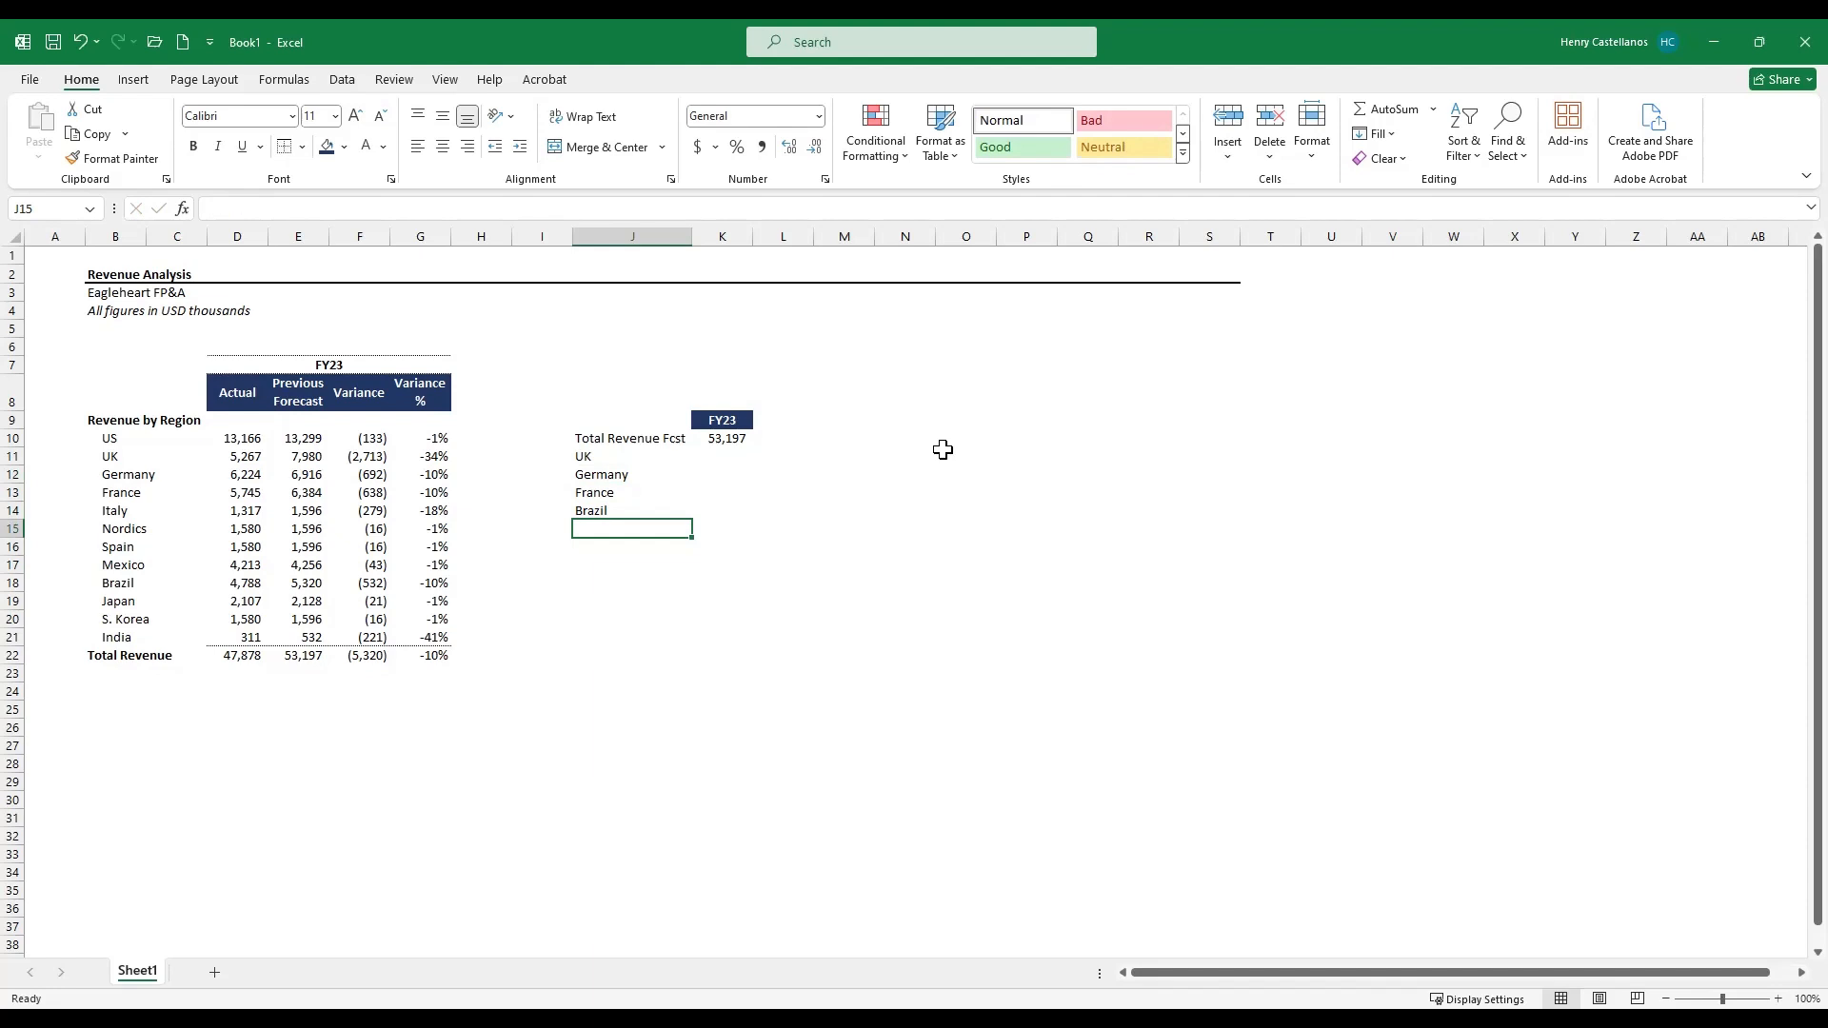
{"action": "type", "text": "All Other"}
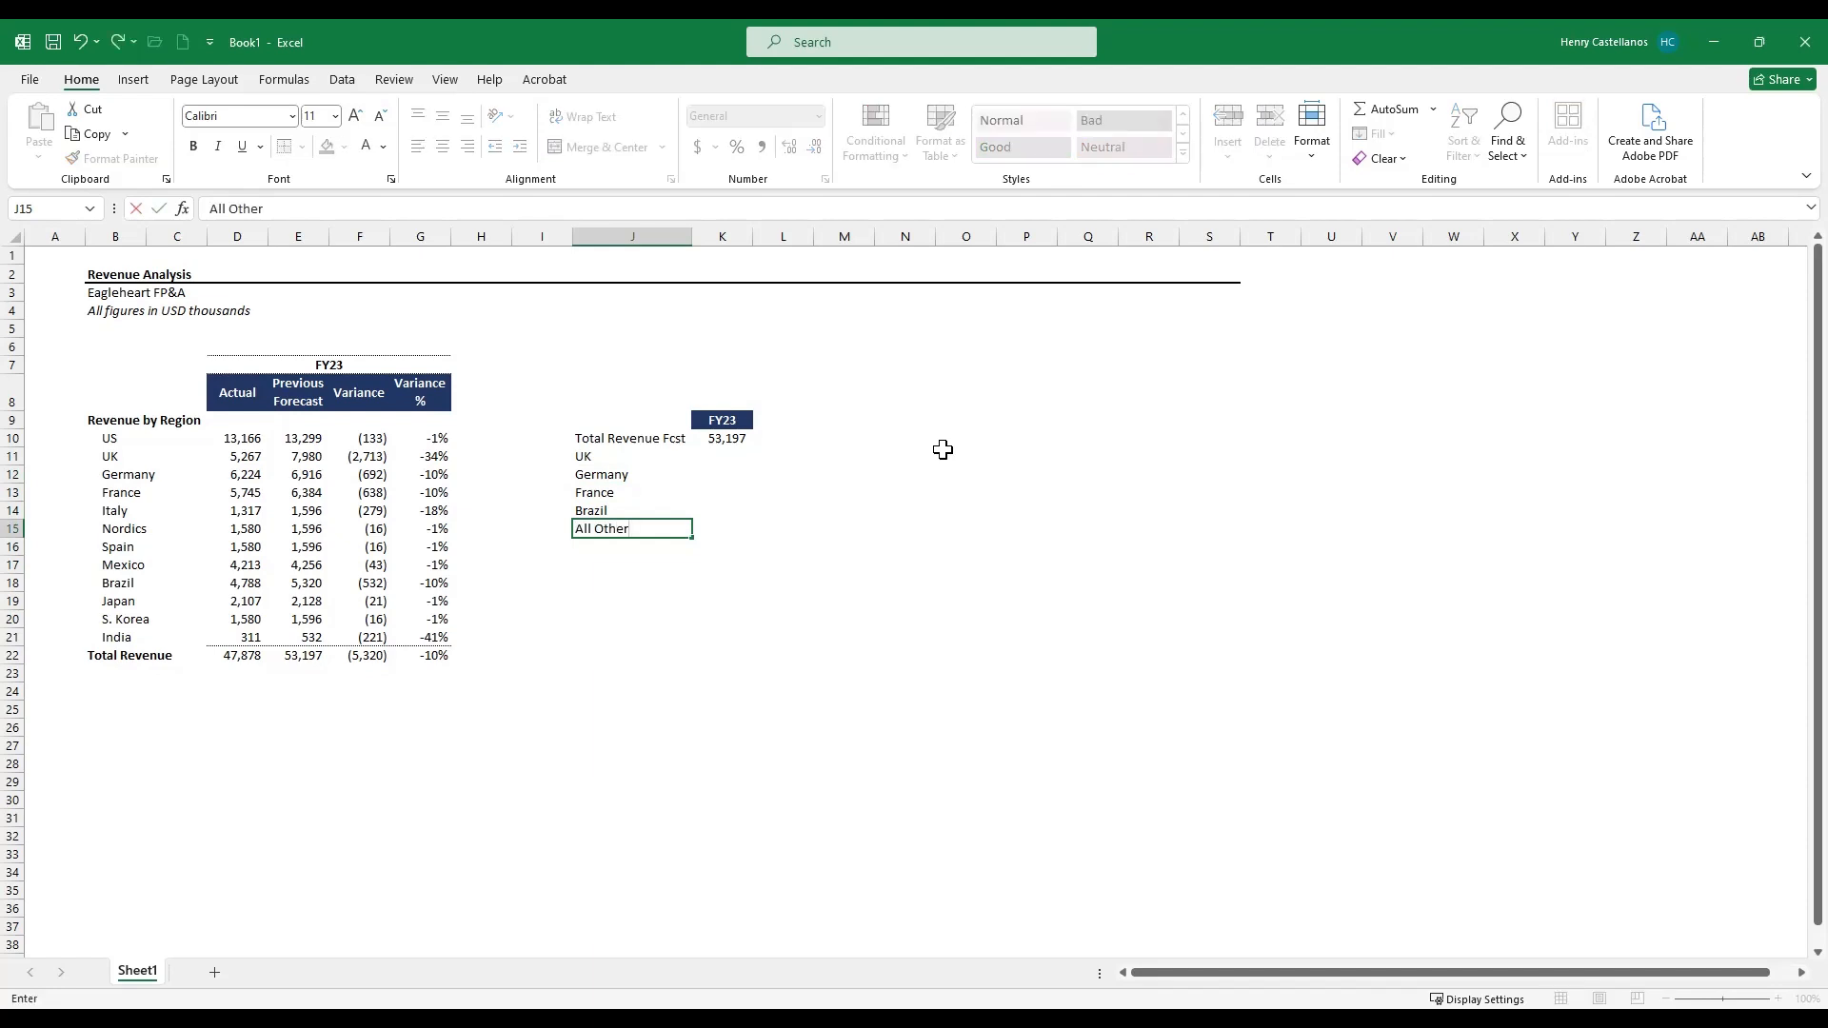
{"action": "key", "text": "Escape"}
{"action": "key", "text": "Return"}
{"action": "type", "text": "Actual Revenue"}
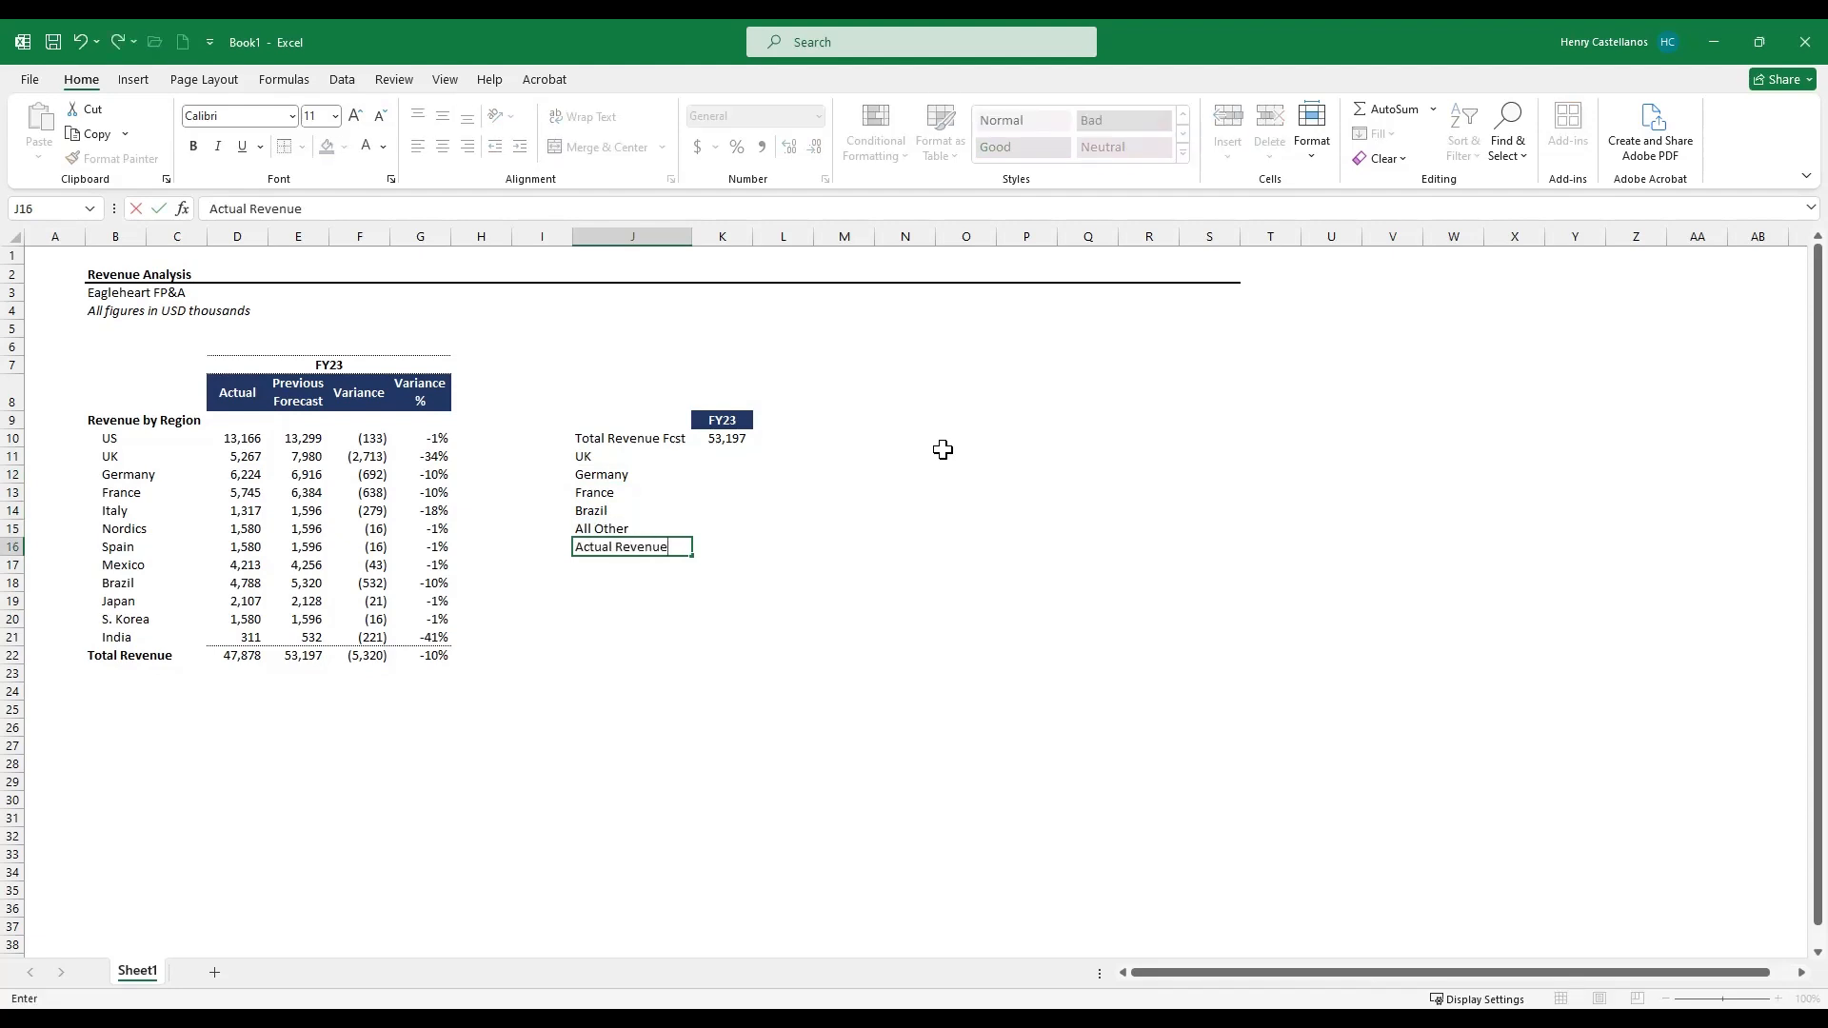
{"action": "key", "text": "Return"}
{"action": "key", "text": "Up"}
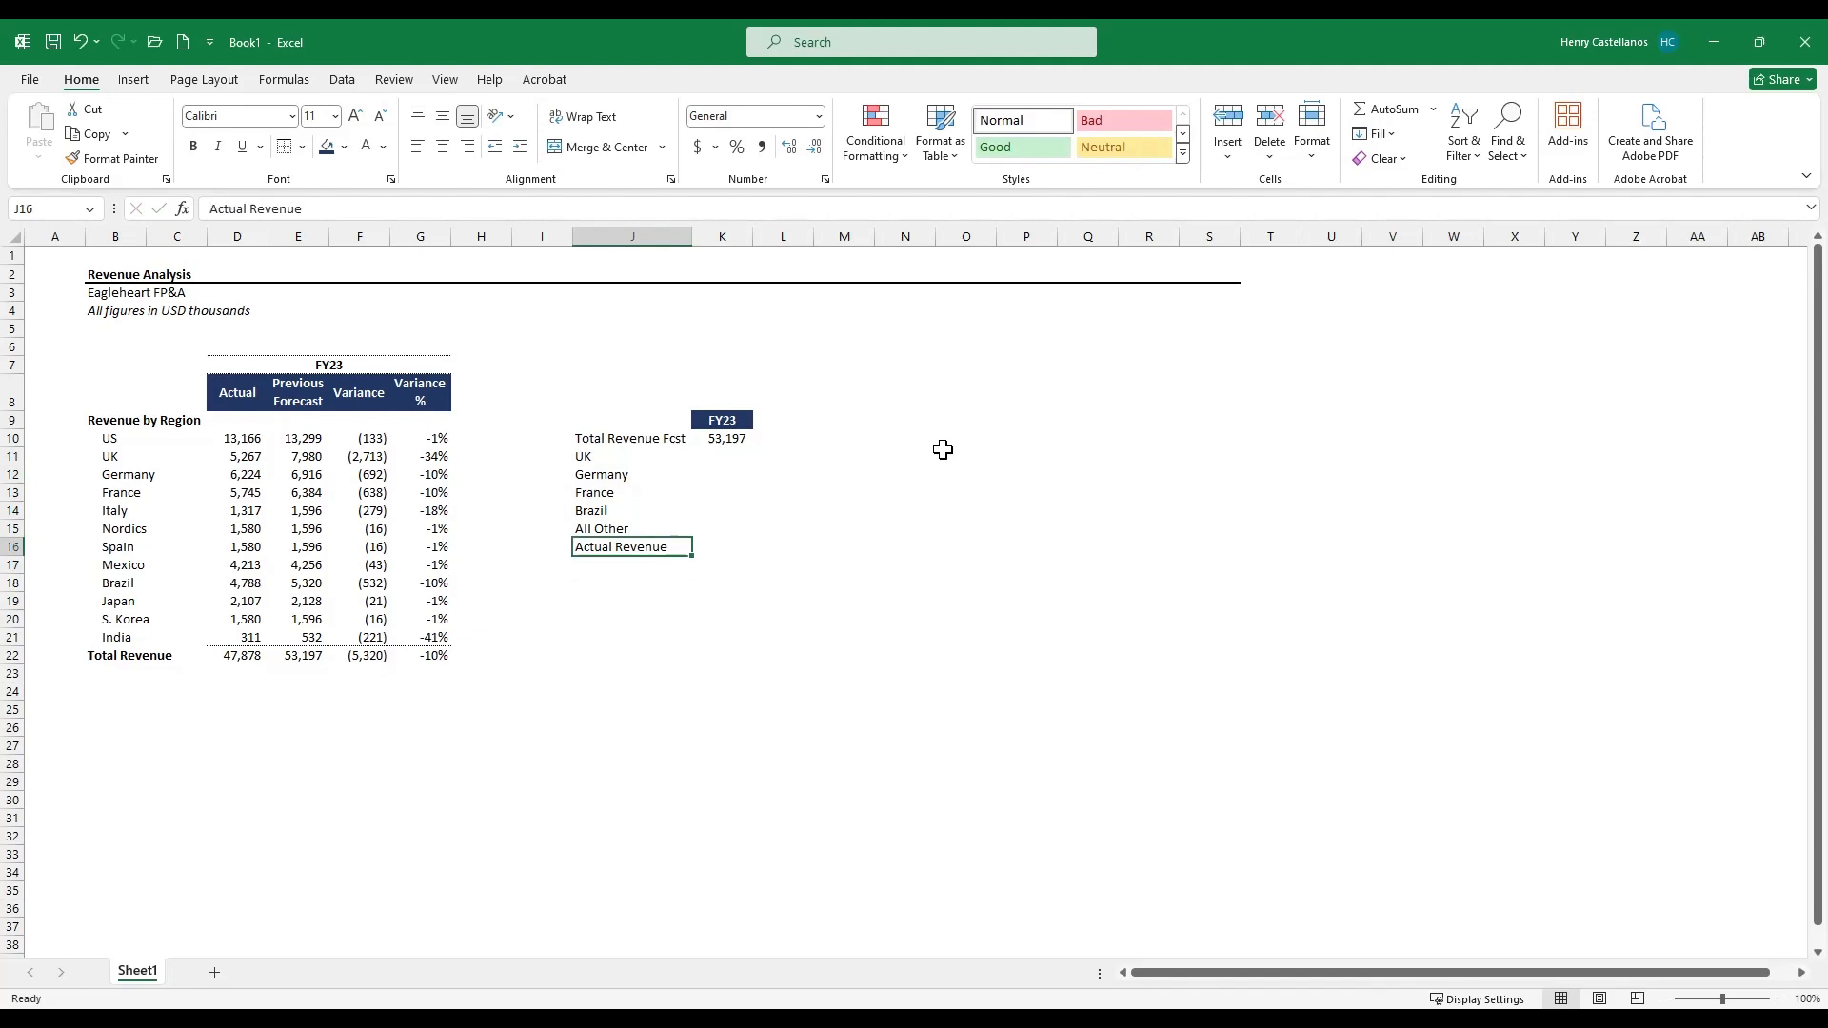
- Bold the Actual Revenue and Total Revenue Fcst labels
{"action": "key", "text": "ctrl+b"}
{"action": "key", "text": "shift+Up"}
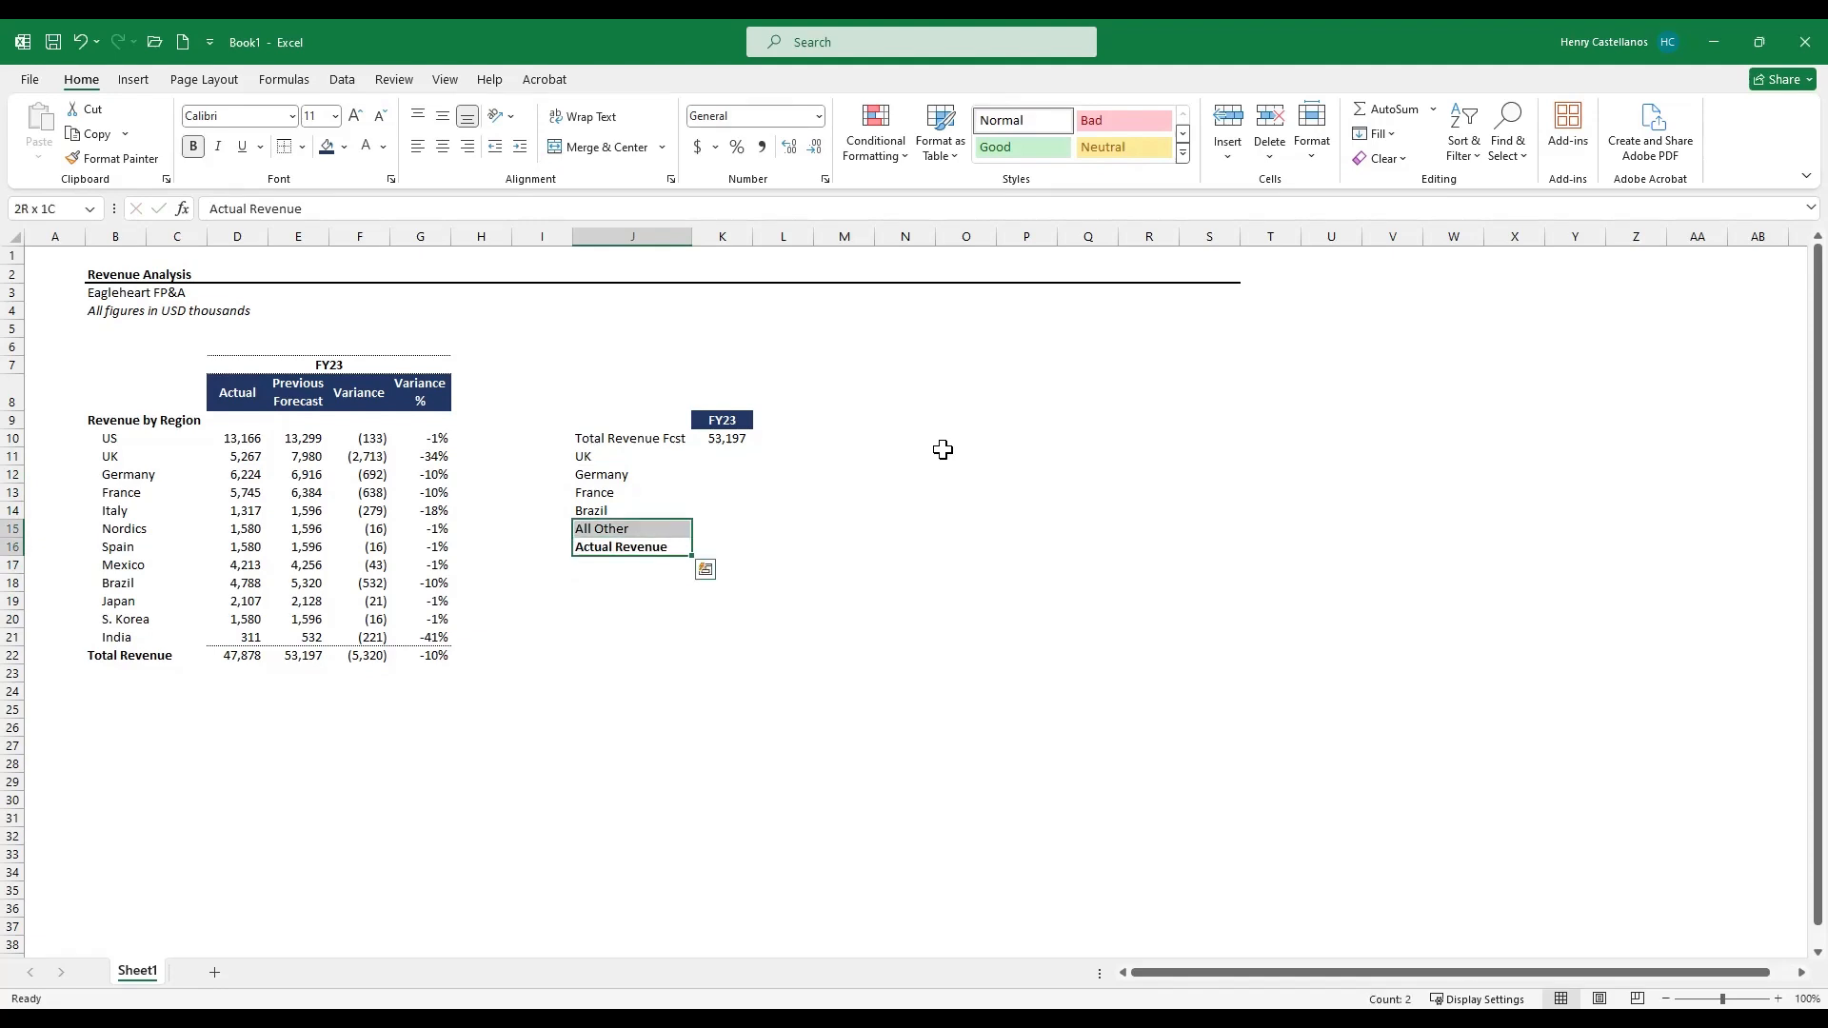
{"action": "key", "text": "ctrl+Up"}
{"action": "key", "text": "ctrl+b"}
{"action": "key", "text": "Down"}
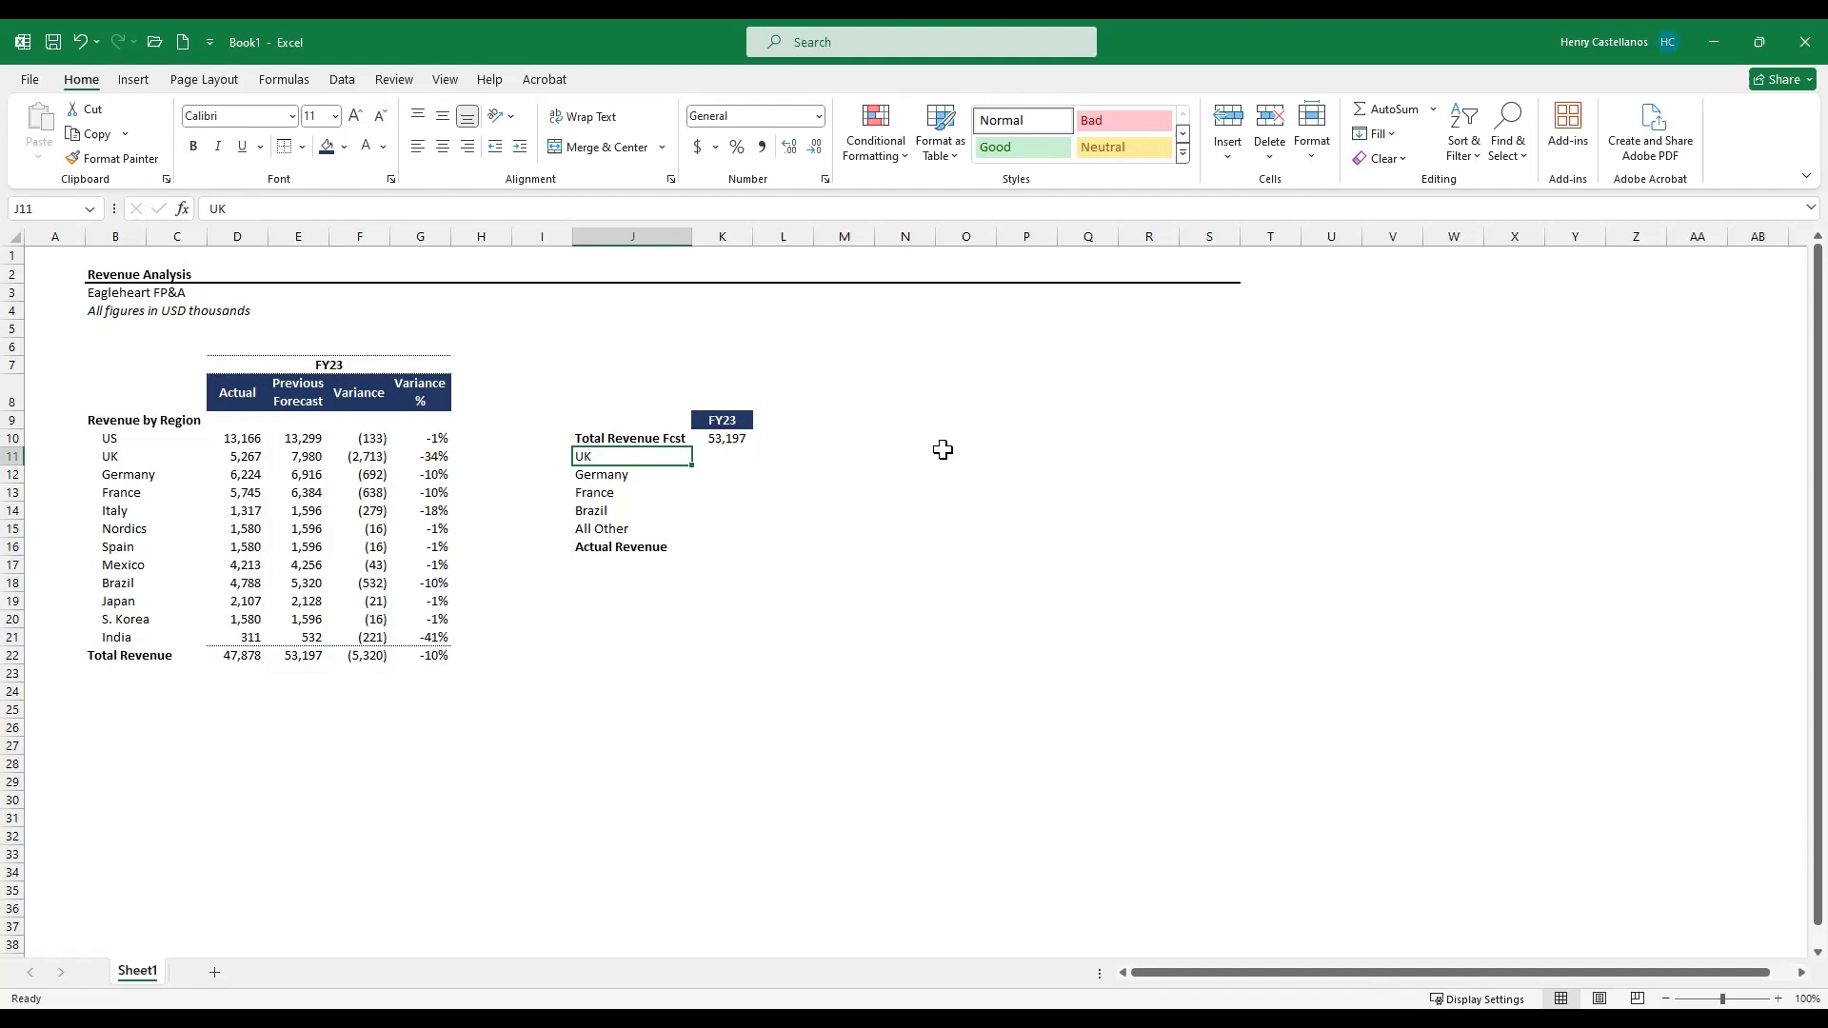
- Indent the region labels from UK through All Other
{"action": "key", "text": "shift+Down"}
{"action": "key", "text": "shift+Down"}
{"action": "key", "text": "shift+Down"}
{"action": "key", "text": "shift+Down"}
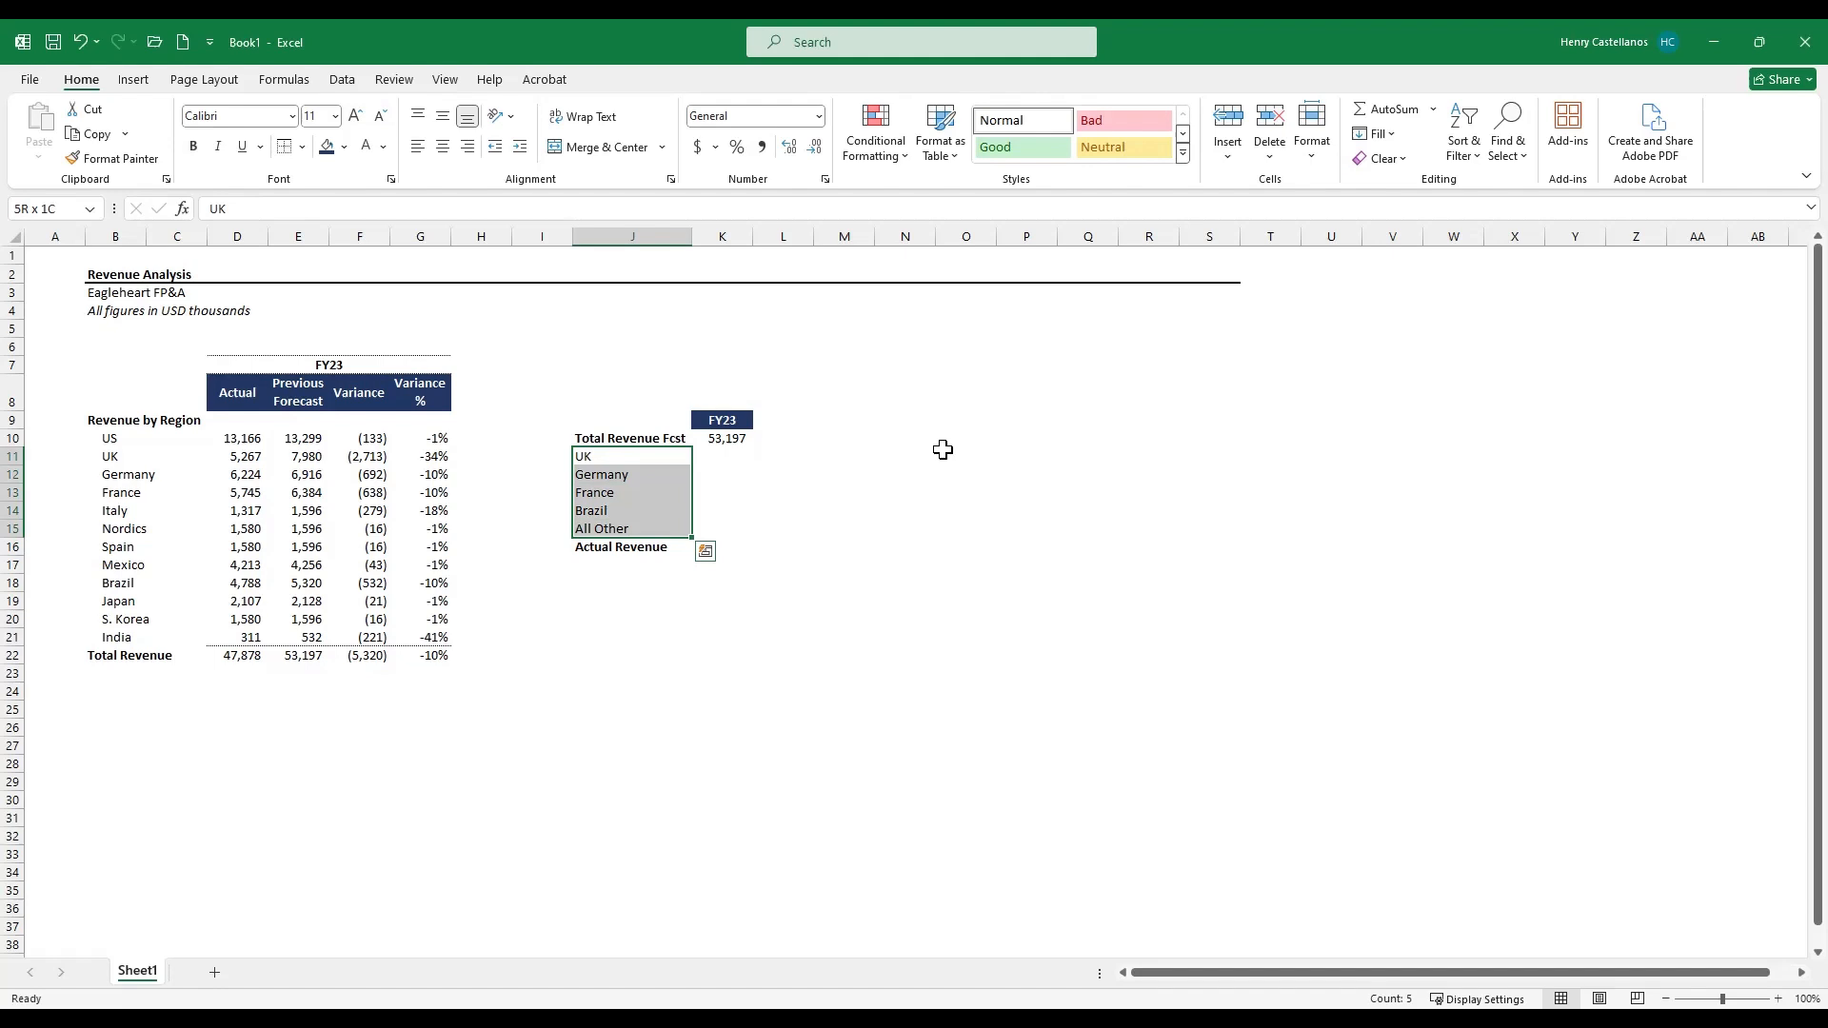
{"action": "key", "text": "ctrl+h"}
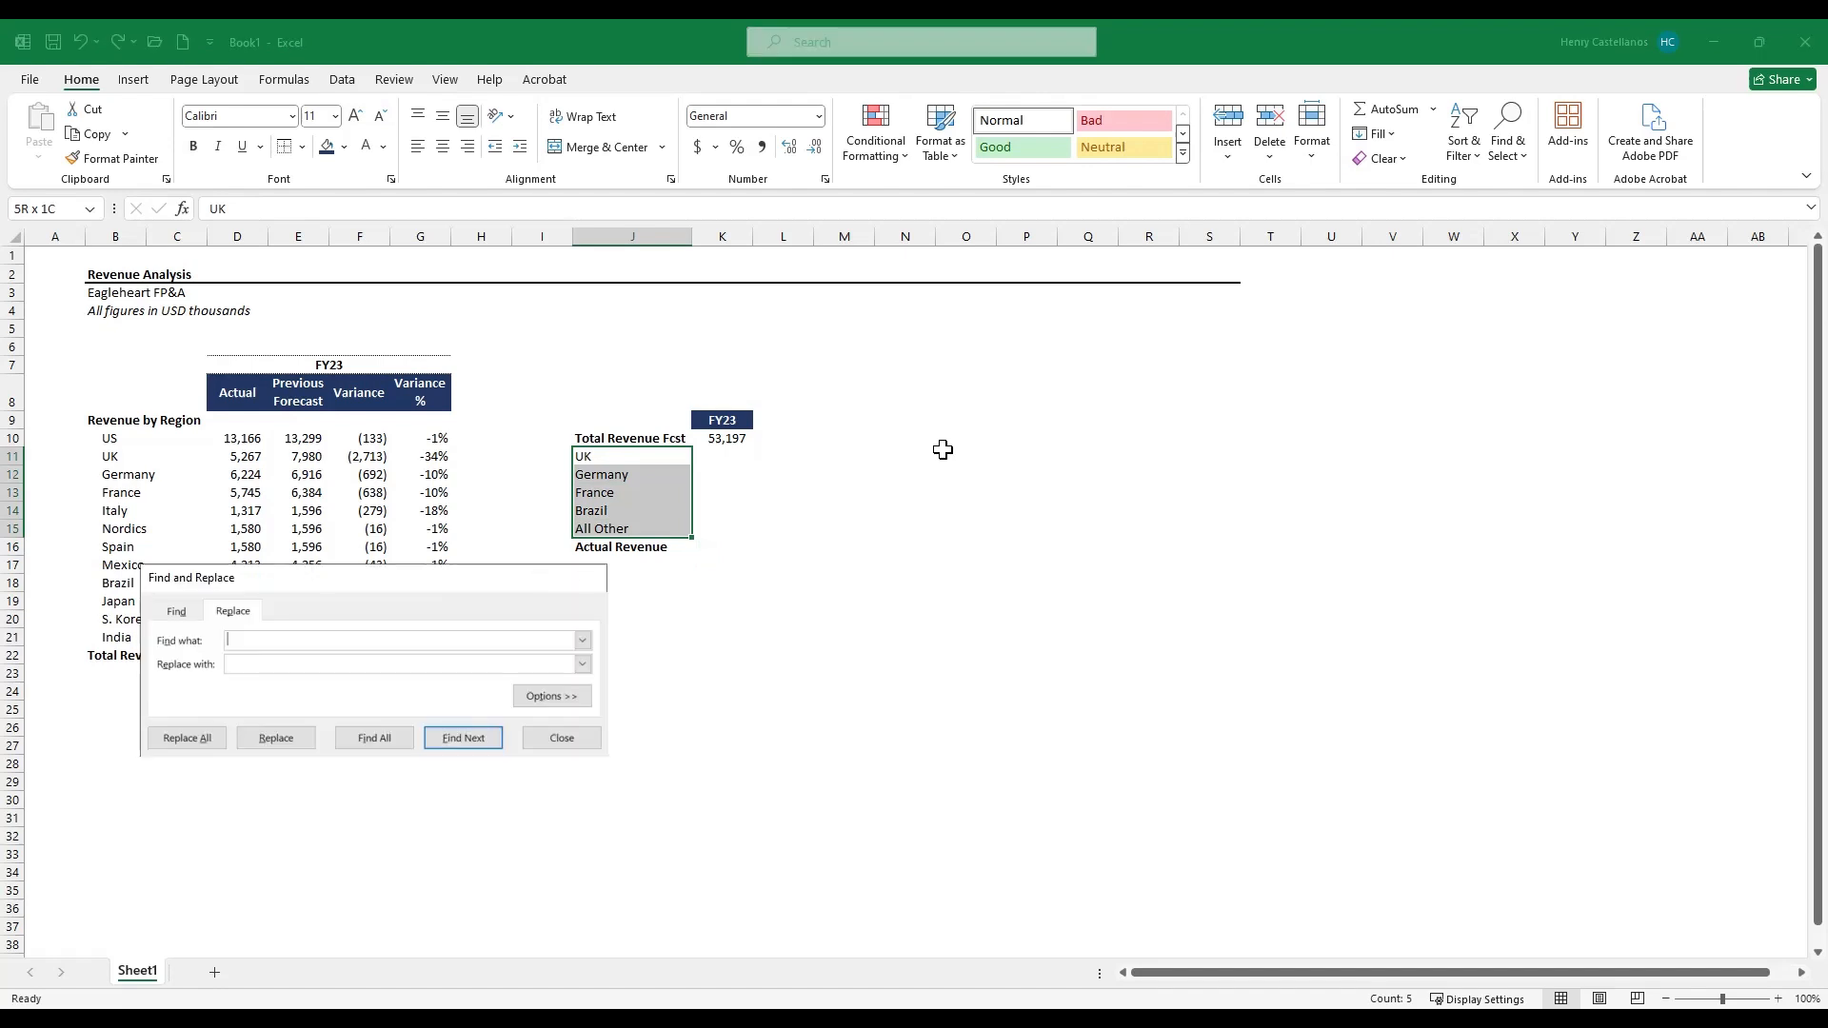
{"action": "key", "text": "Escape"}
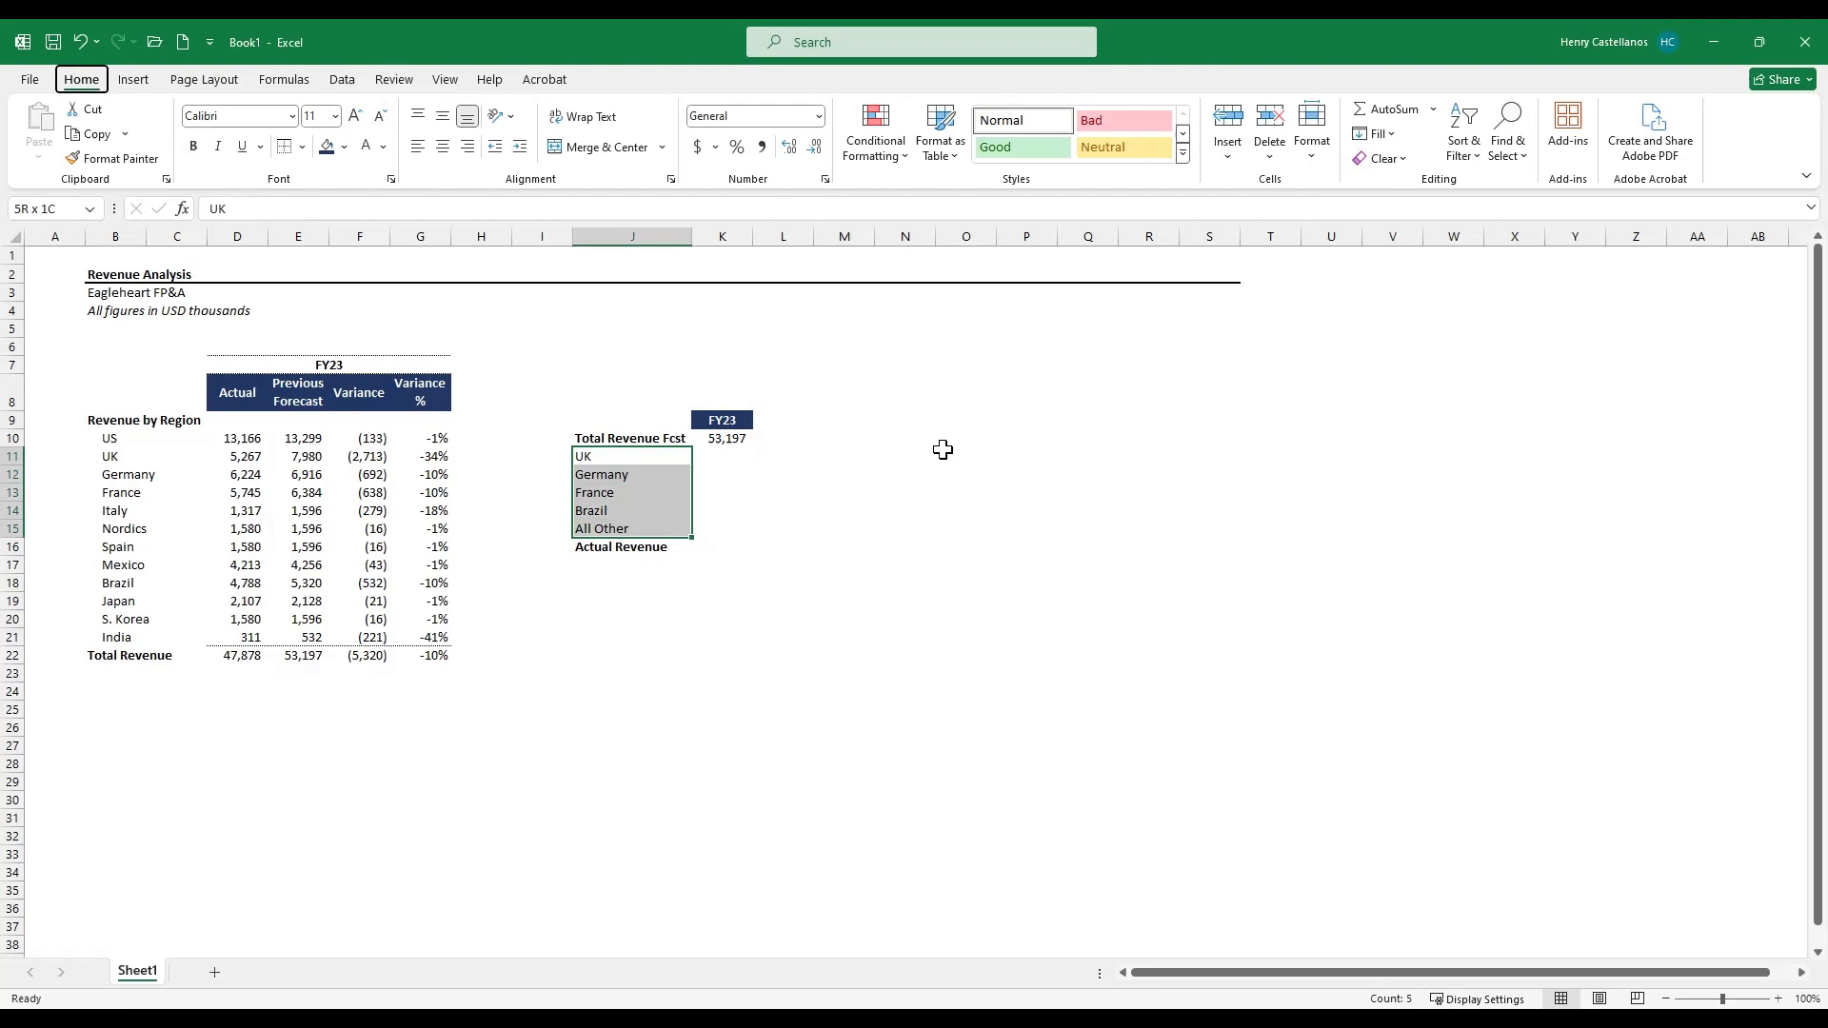
{"action": "key", "text": "alt+h"}
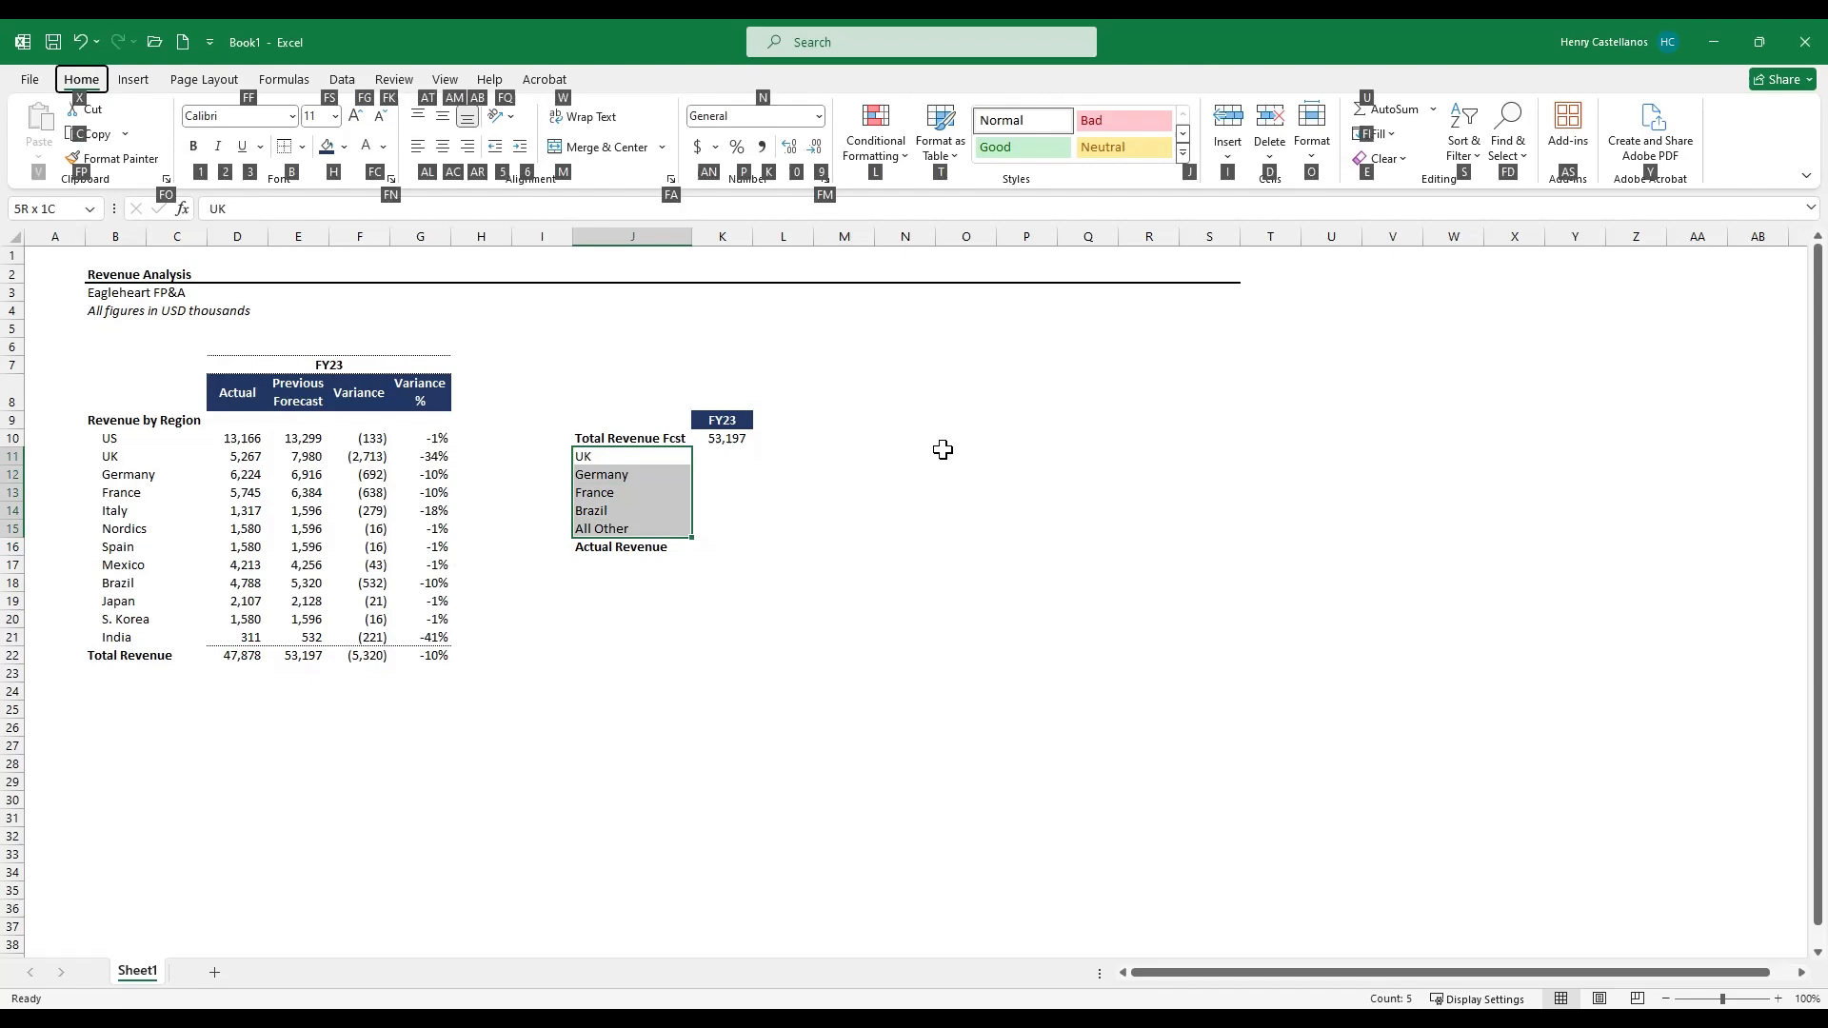
{"action": "key", "text": "6"}
{"action": "key", "text": "Right"}
{"action": "key", "text": "Right"}
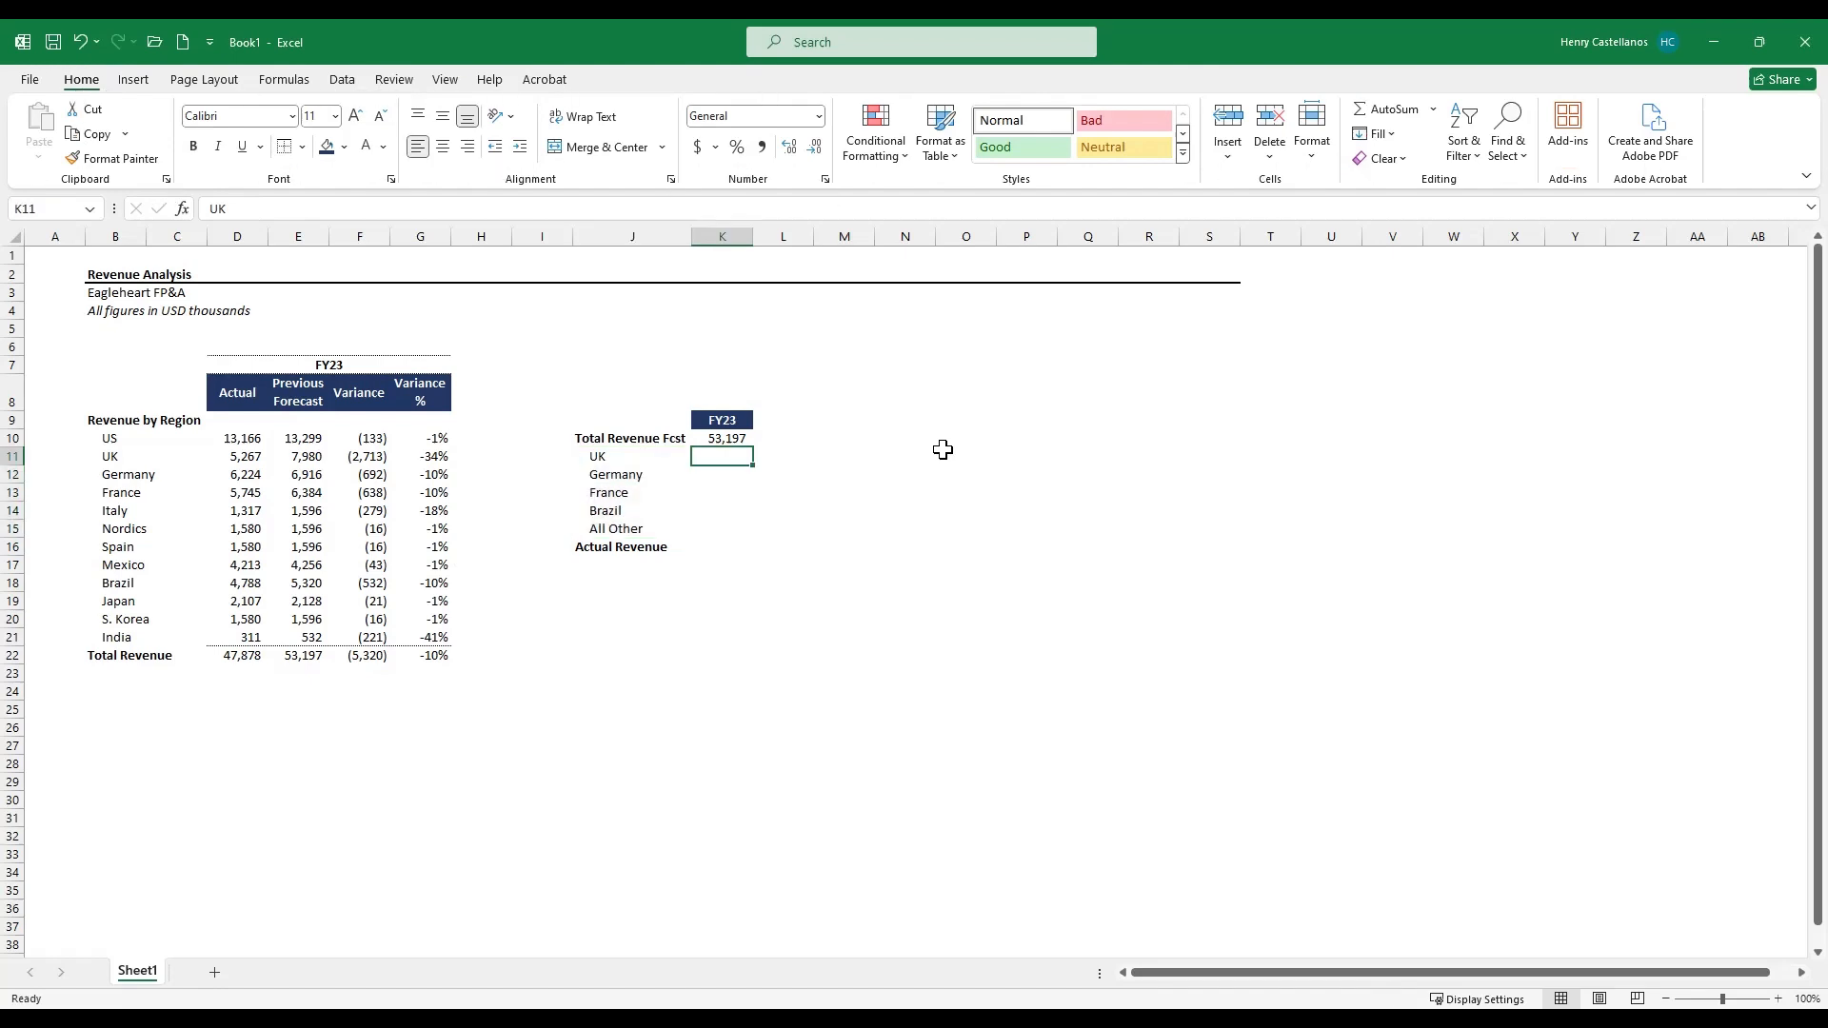
{"action": "key", "text": "Left"}
{"action": "key", "text": "Left"}
{"action": "key", "text": "Right"}
{"action": "key", "text": "Down"}
{"action": "key", "text": "Up"}
{"action": "key", "text": "Up"}
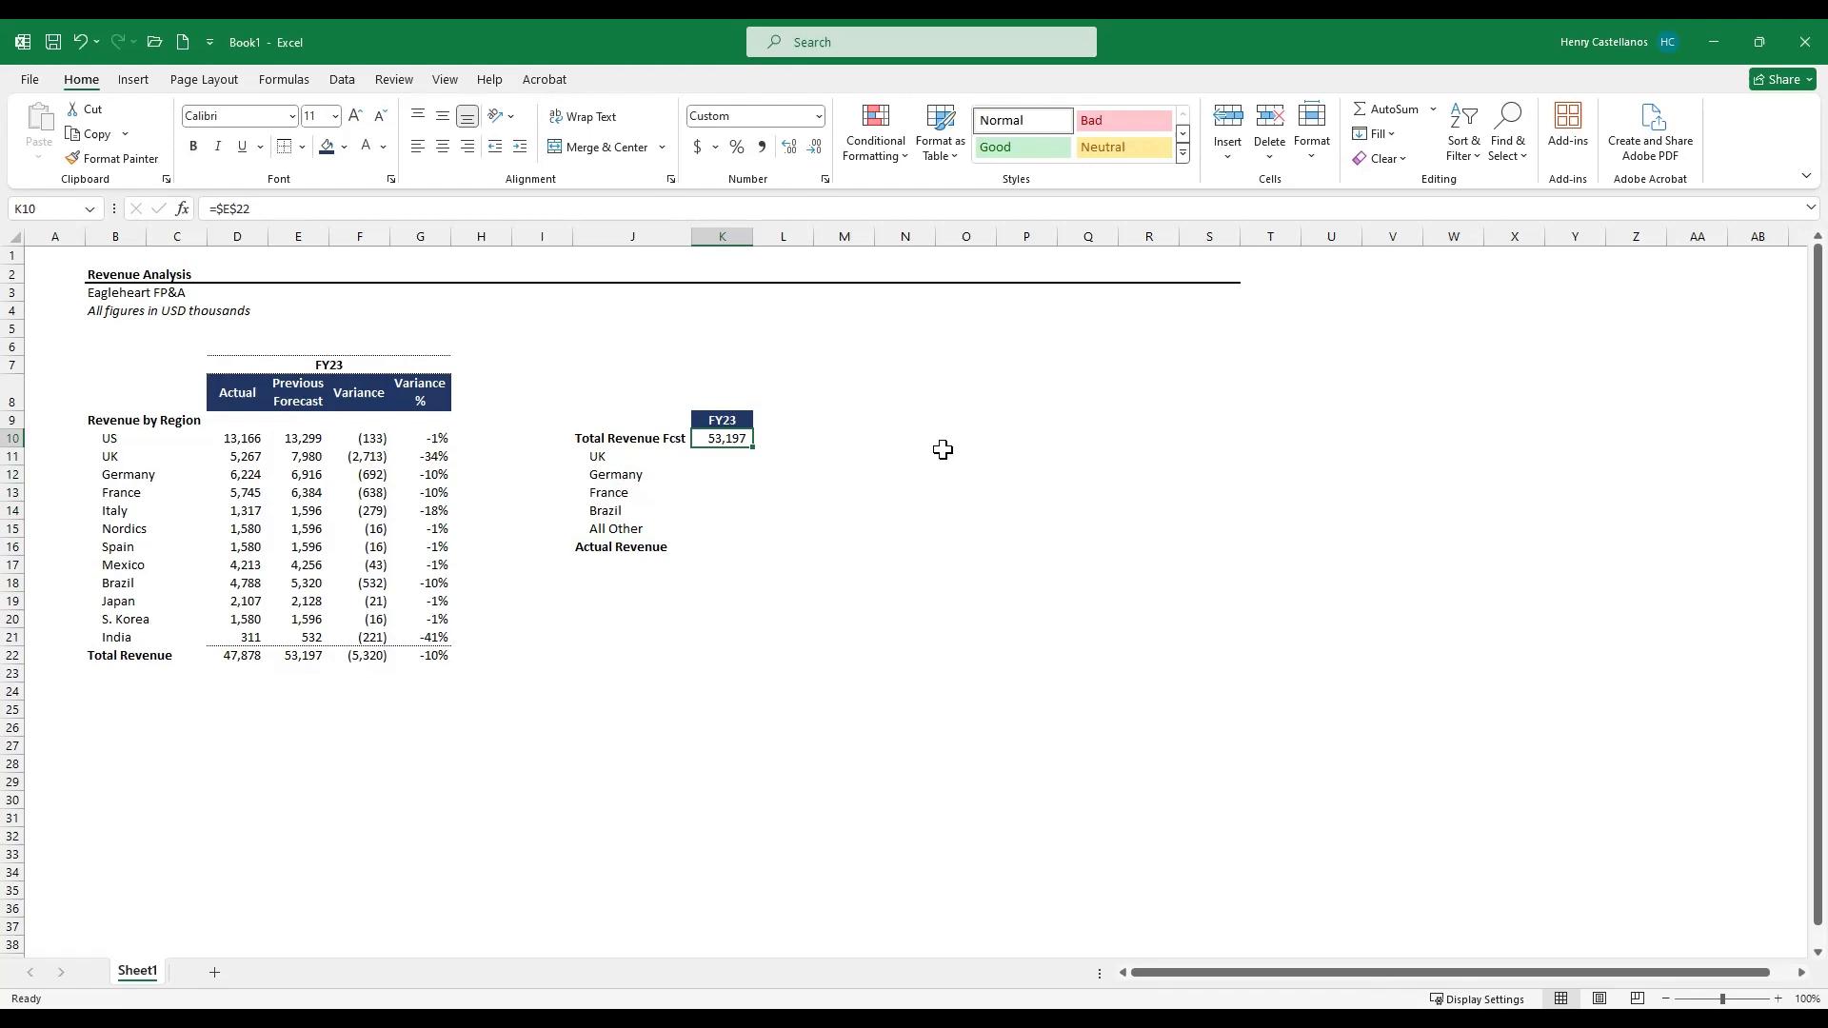
- Link the Actual Revenue cell in the summary block to the Total Revenue actual in D22 with an absolute reference
{"action": "key", "text": "Down"}
{"action": "key", "text": "Down"}
{"action": "key", "text": "Down"}
{"action": "key", "text": "Down"}
{"action": "key", "text": "Down"}
{"action": "key", "text": "Down"}
{"action": "type", "text": "="}
{"action": "key", "text": "Left"}
{"action": "key", "text": "Left"}
{"action": "key", "text": "Left"}
{"action": "key", "text": "Left"}
{"action": "key", "text": "Left"}
{"action": "key", "text": "Left"}
{"action": "key", "text": "shift+Down"}
{"action": "key", "text": "Left"}
{"action": "key", "text": "Down"}
{"action": "key", "text": "Down"}
{"action": "key", "text": "Down"}
{"action": "key", "text": "Down"}
{"action": "key", "text": "Down"}
{"action": "key", "text": "Down"}
{"action": "key", "text": "Down"}
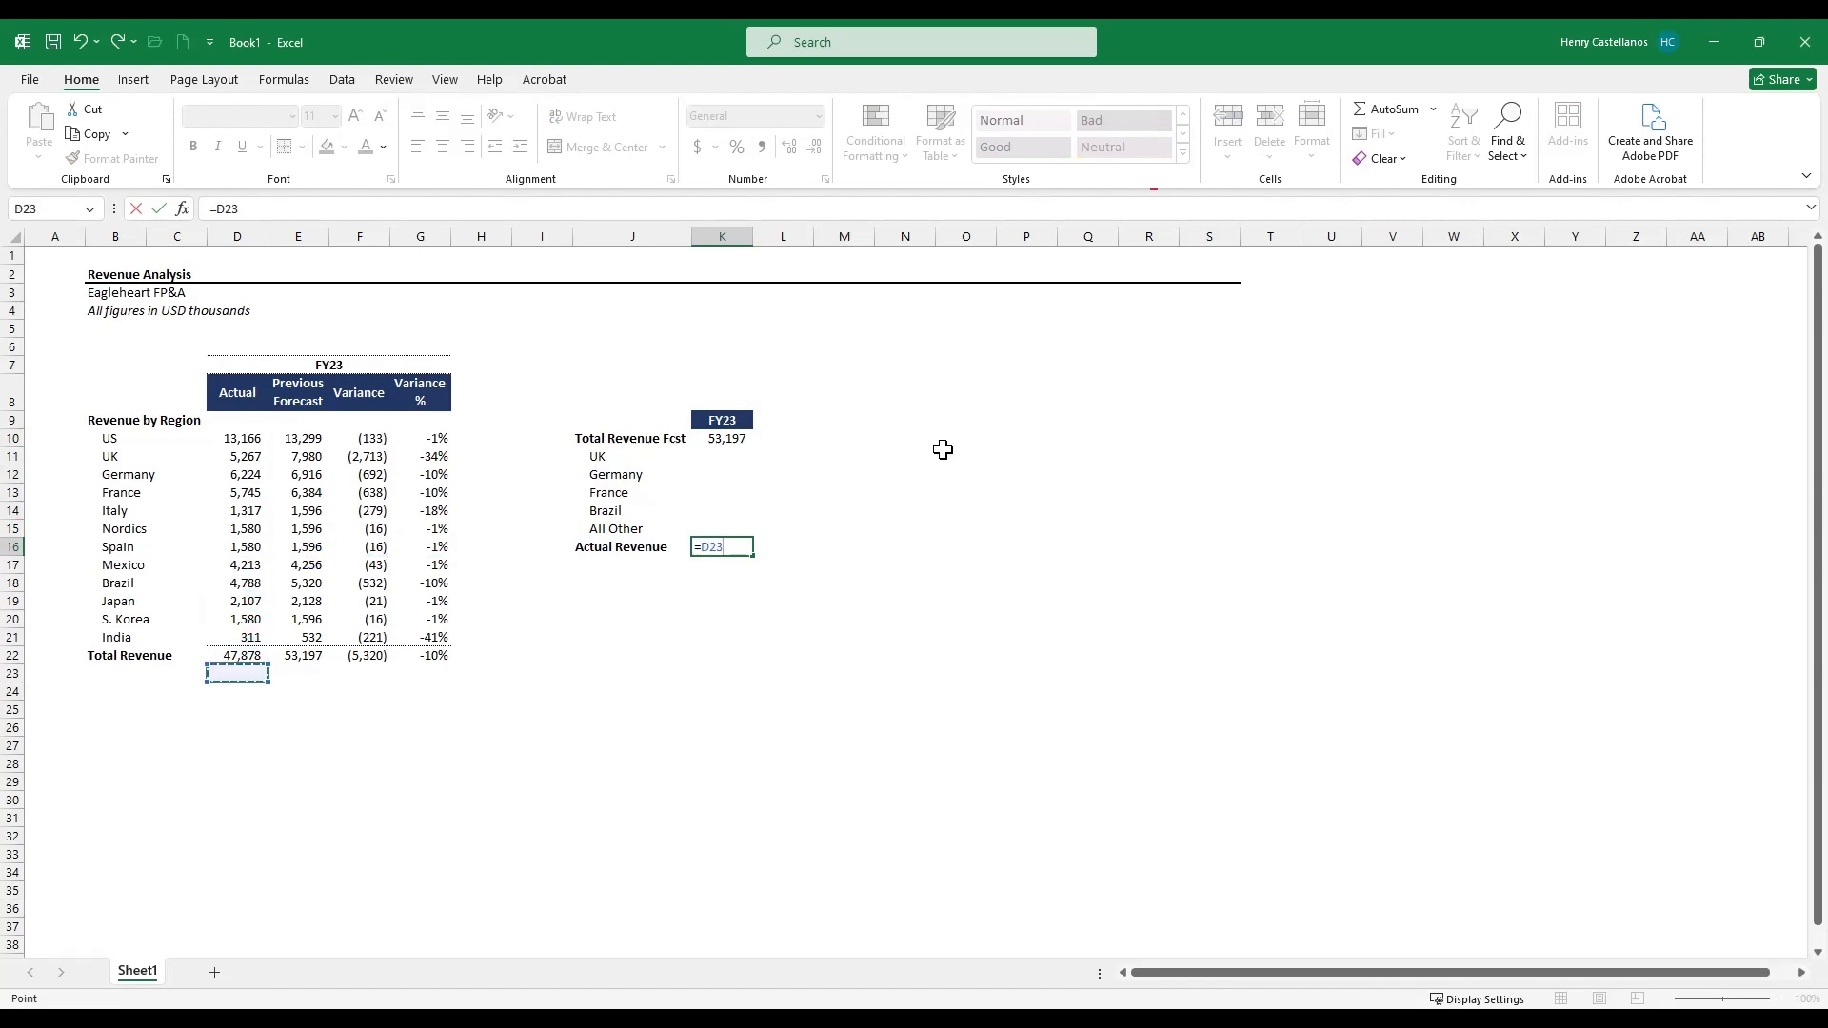
{"action": "key", "text": "F5"}
{"action": "key", "text": "Escape"}
{"action": "key", "text": "F4"}
{"action": "key", "text": "Return"}
{"action": "key", "text": "Up"}
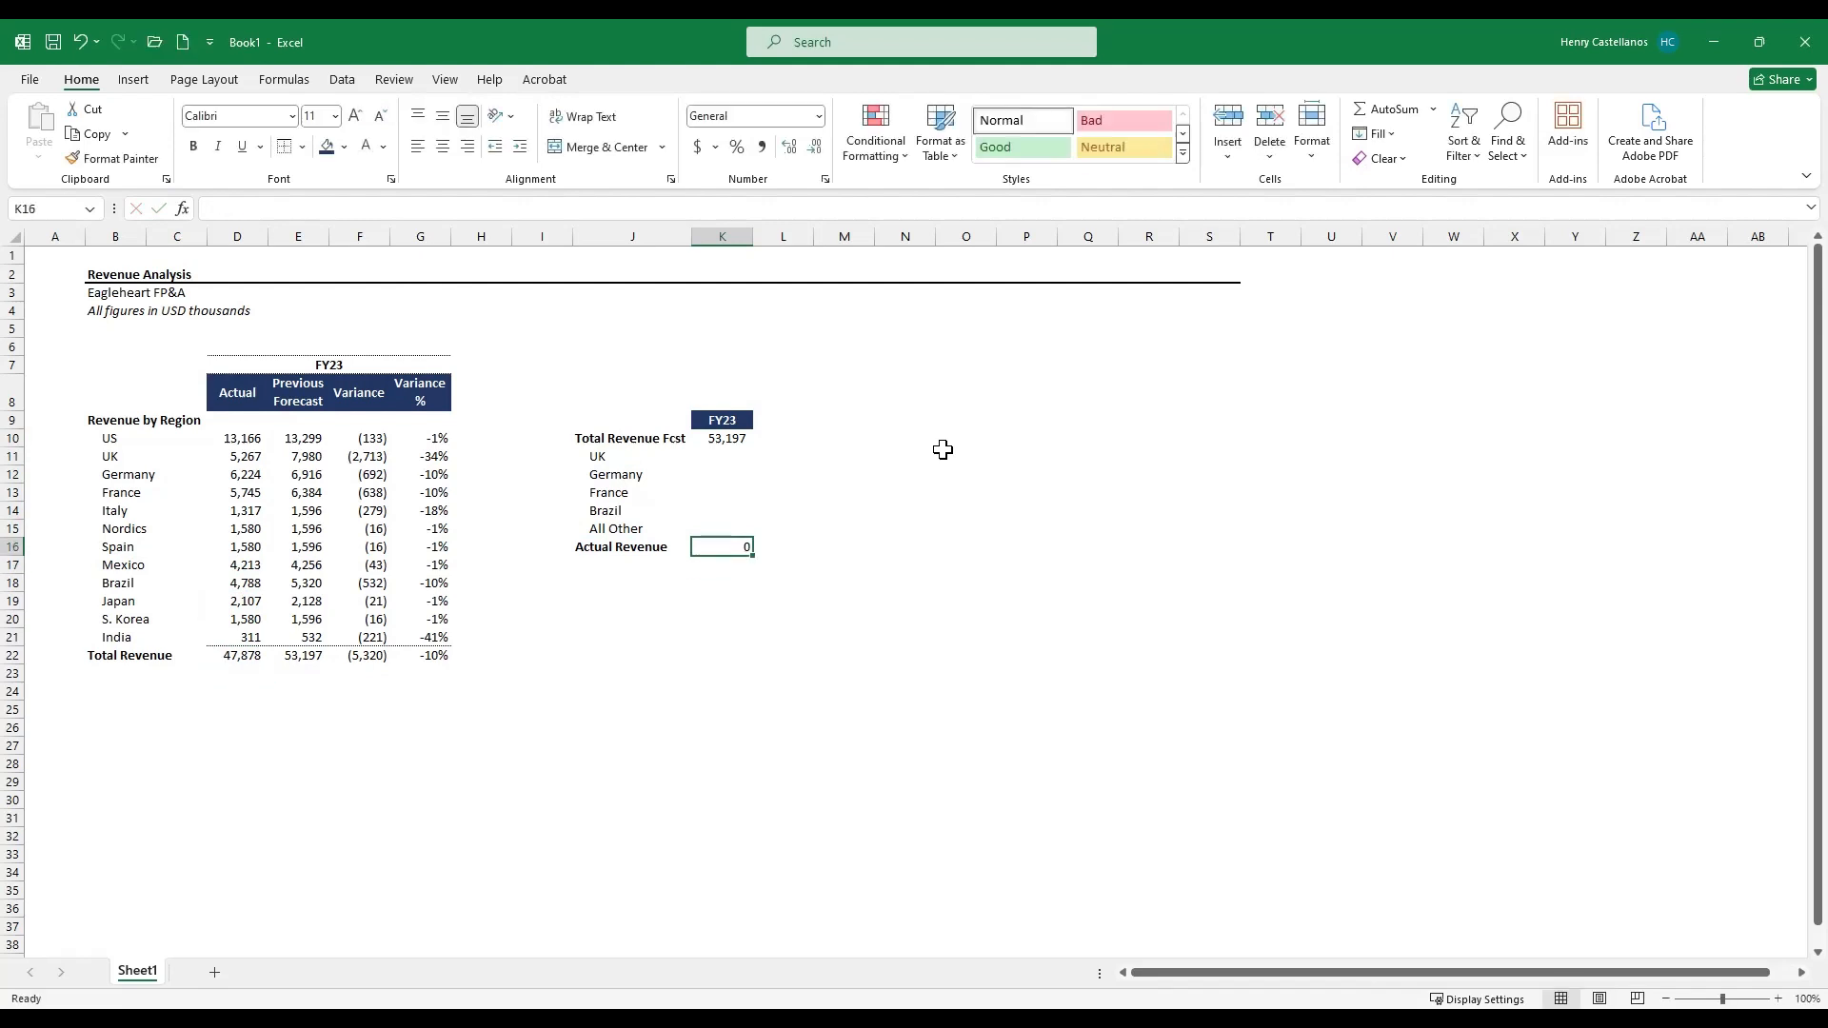
{"action": "key", "text": "F2"}
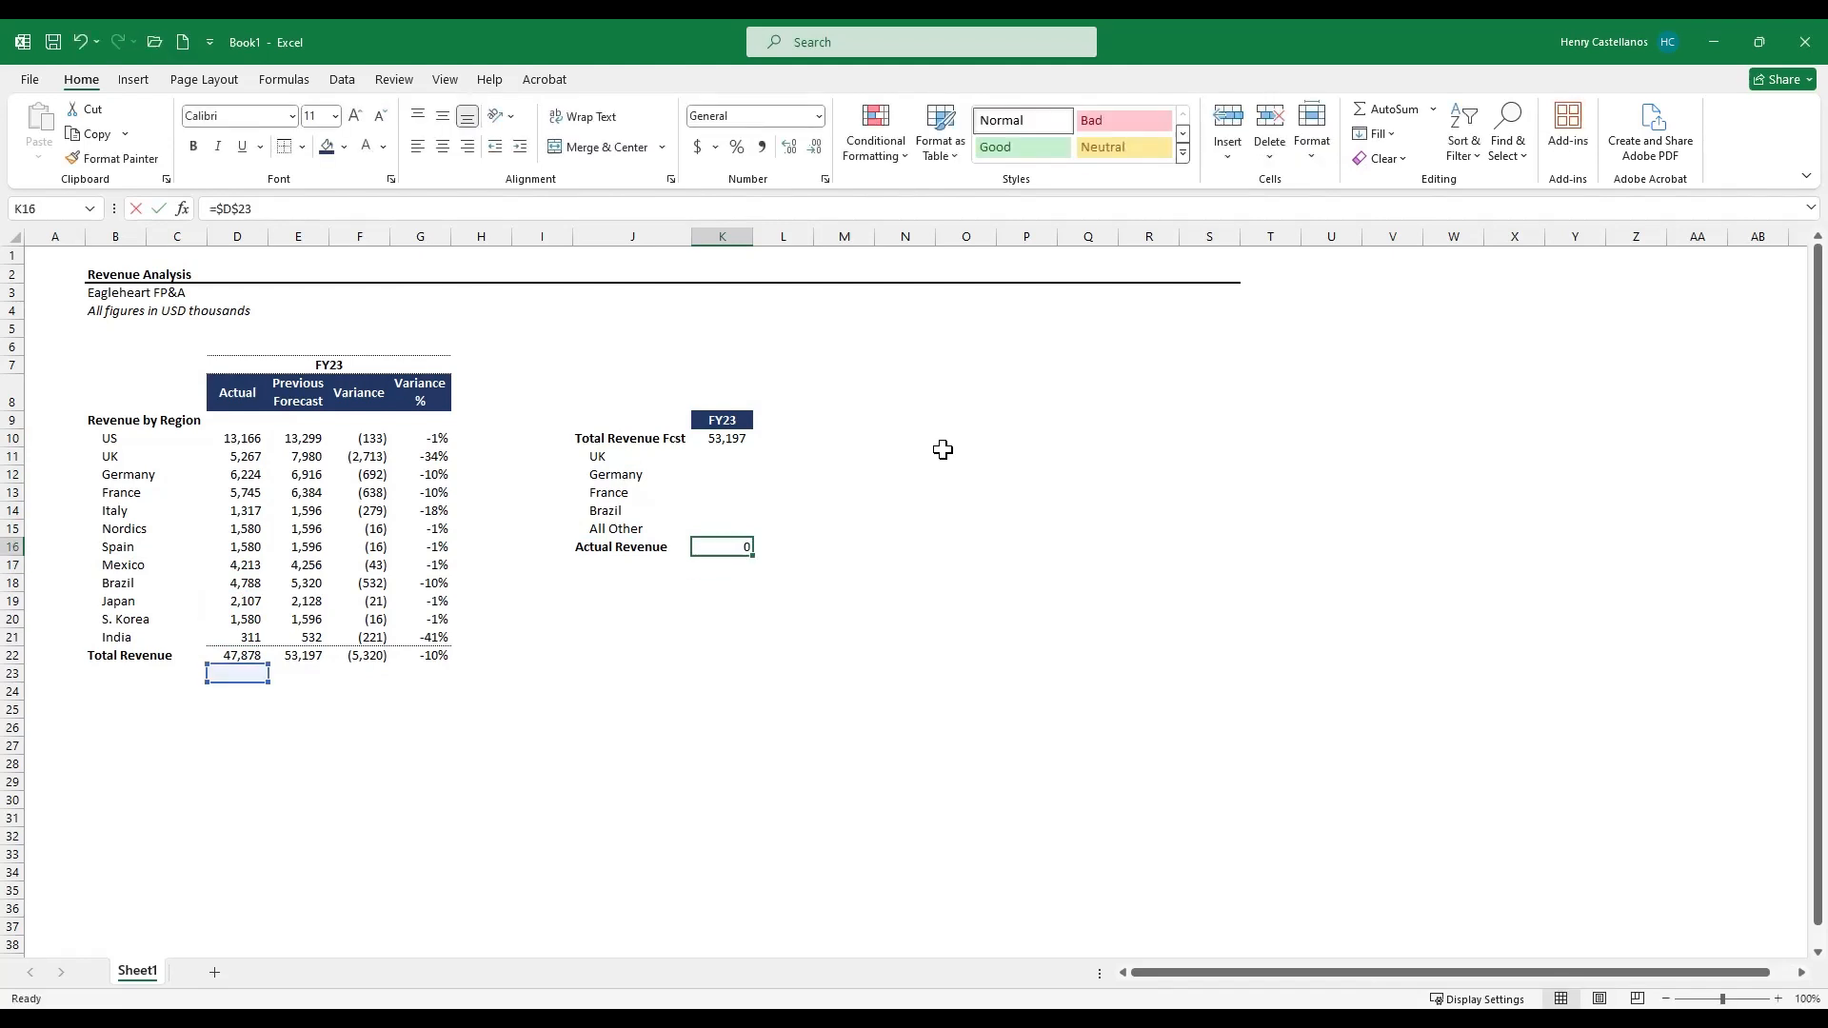
{"action": "left_click_drag", "start_coordinate": [207, 676], "coordinate": [207, 658]}
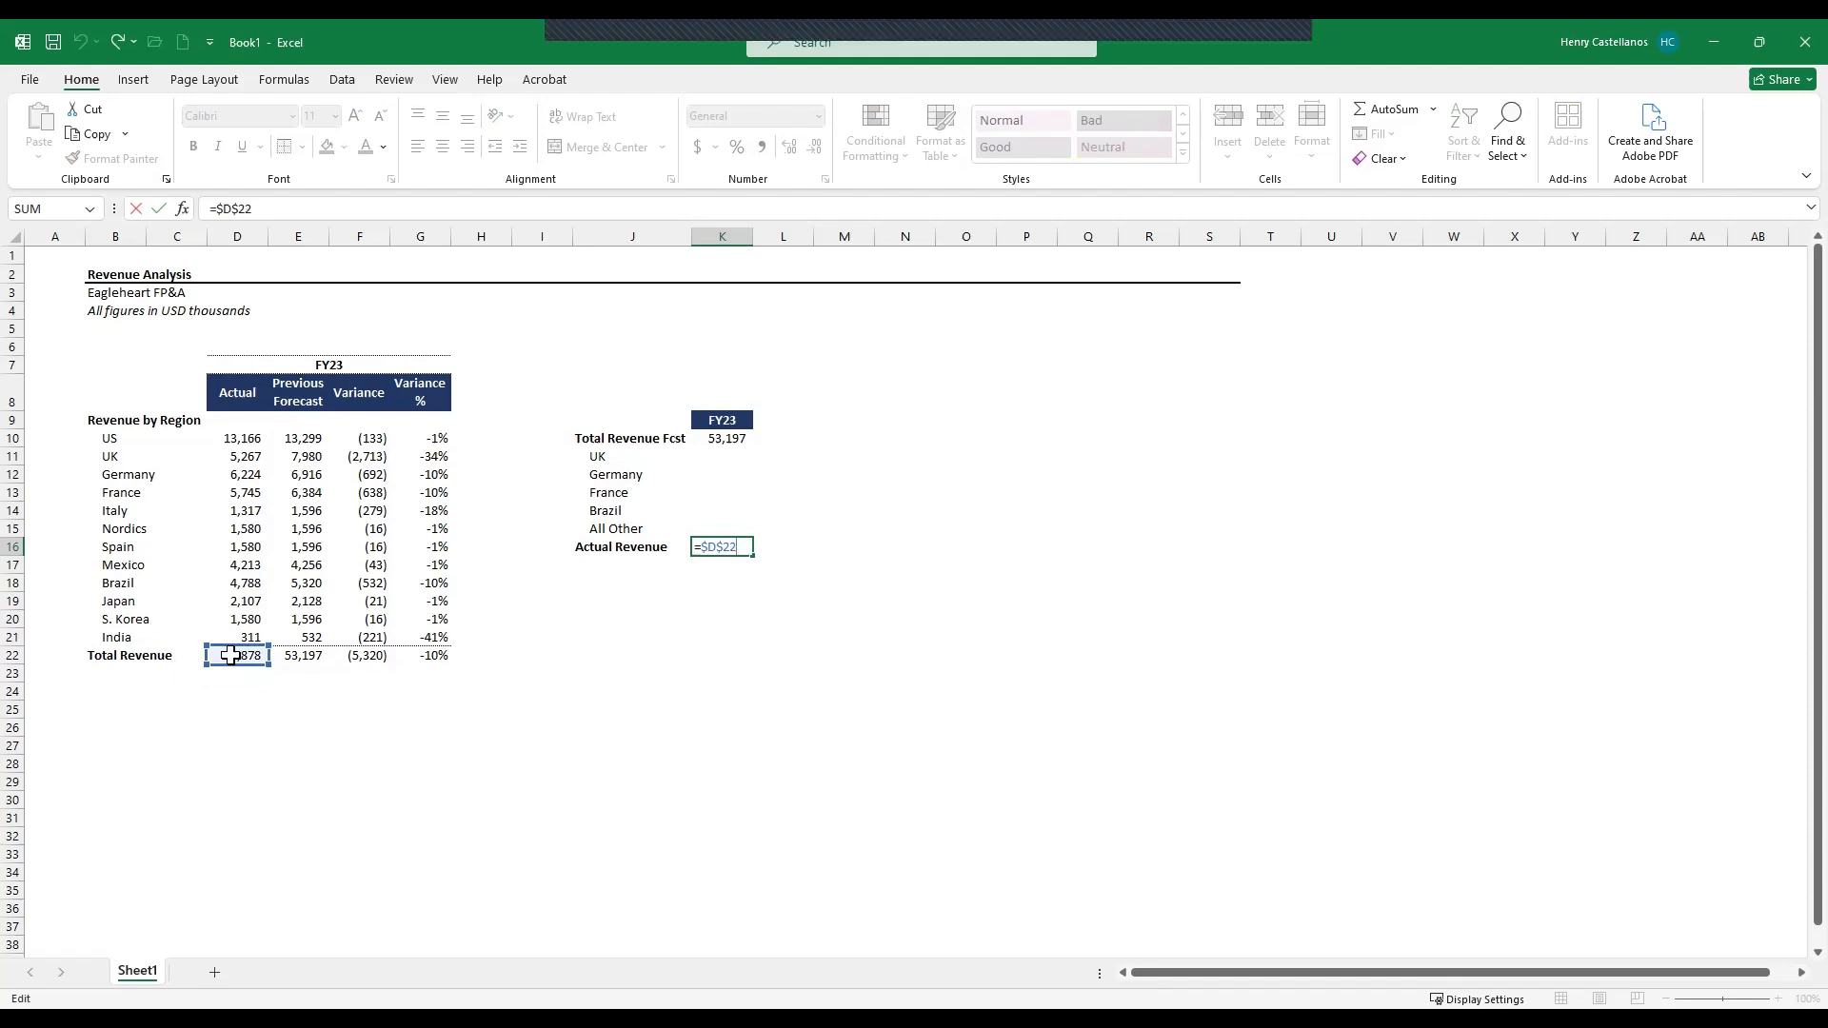
{"action": "key", "text": "ctrl+Return"}
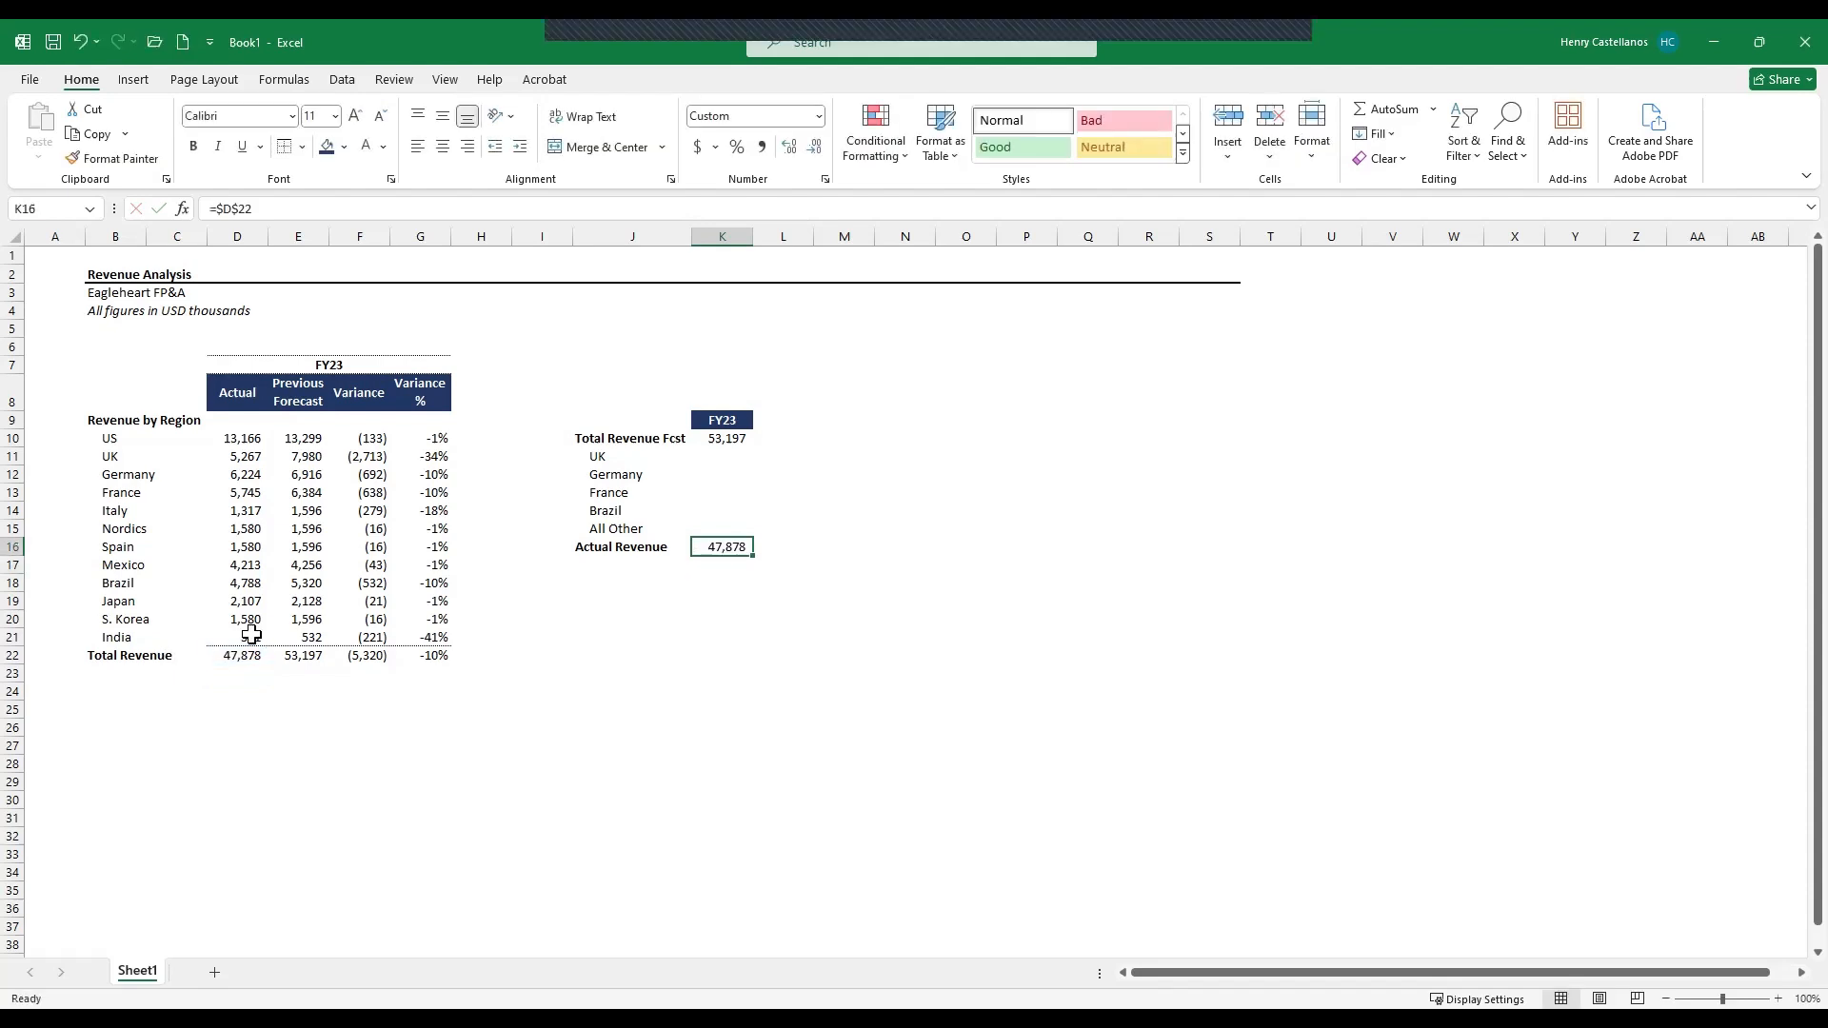
- Look up the UK variance beside its label with =INDEX(F:F,MATCH($J11,$B:$B,0))
{"action": "key", "text": "ctrl+Up"}
{"action": "key", "text": "Down"}
{"action": "key", "text": "Down"}
{"action": "key", "text": "Down"}
{"action": "key", "text": "Down"}
{"action": "key", "text": "Down"}
{"action": "key", "text": "Down"}
{"action": "key", "text": "Up"}
{"action": "key", "text": "Up"}
{"action": "key", "text": "Up"}
{"action": "key", "text": "Up"}
{"action": "key", "text": "Up"}
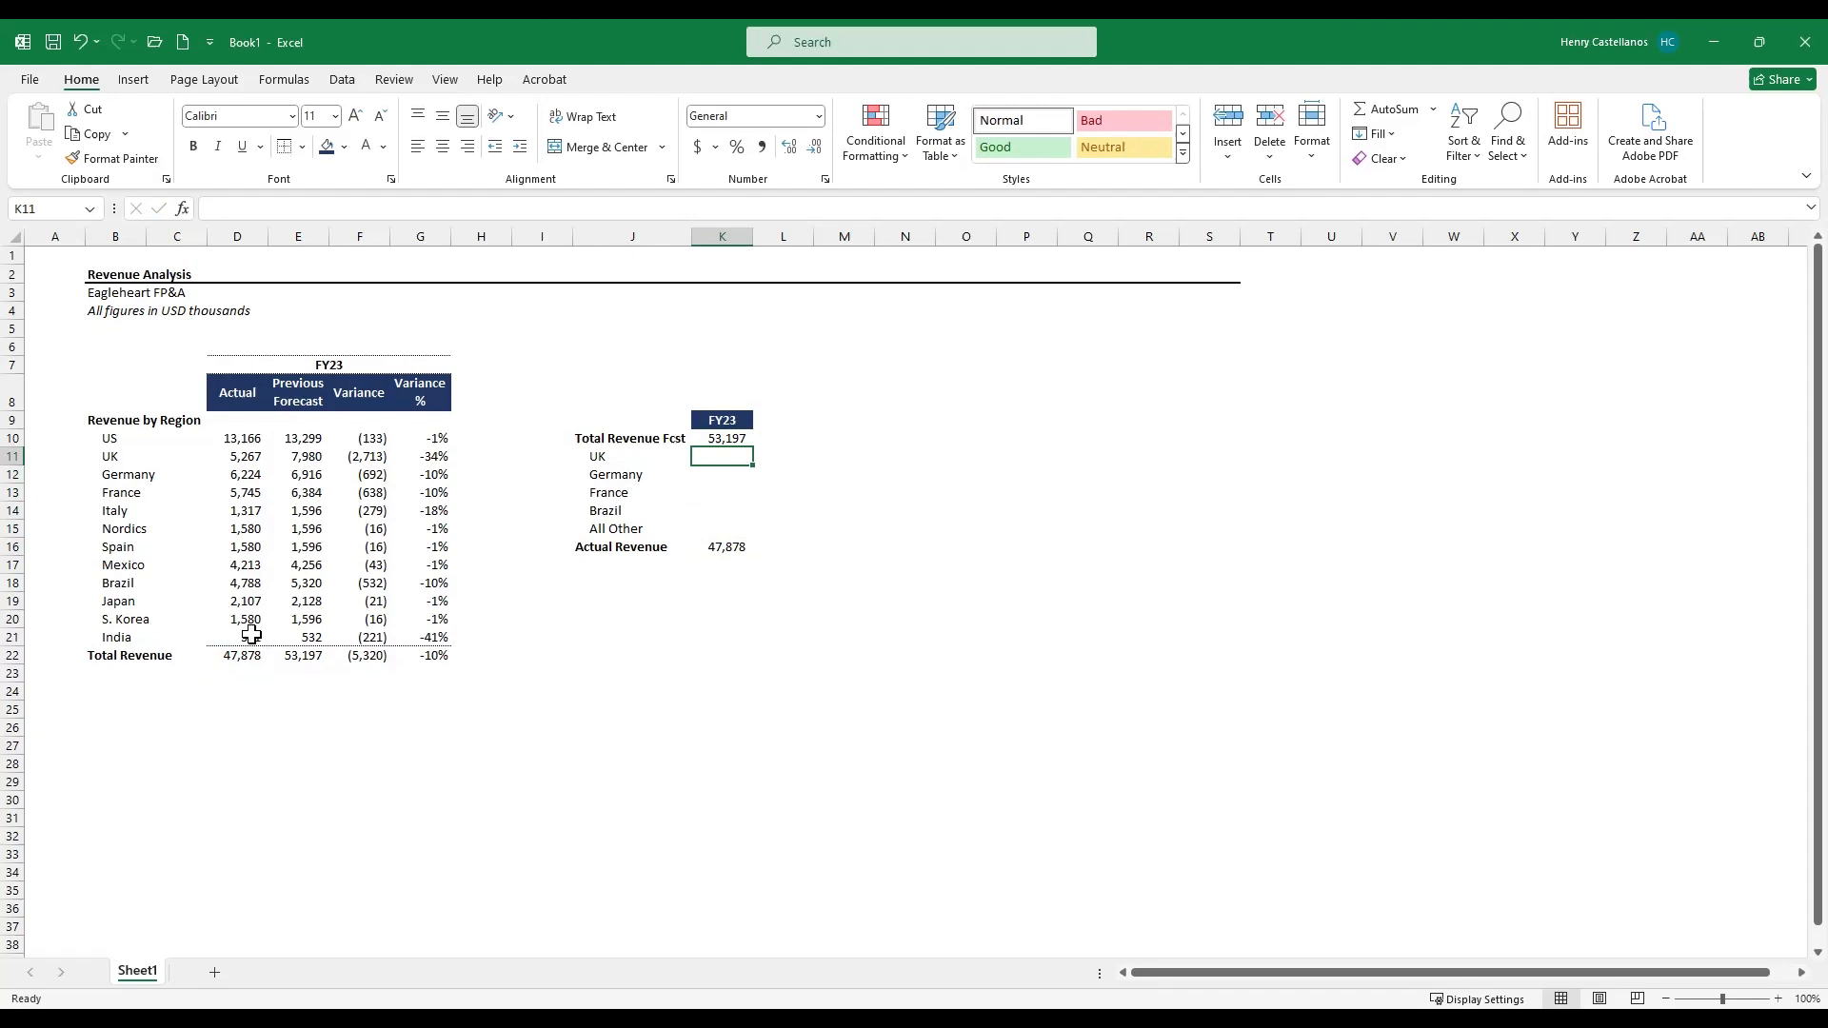
{"action": "type", "text": "="}
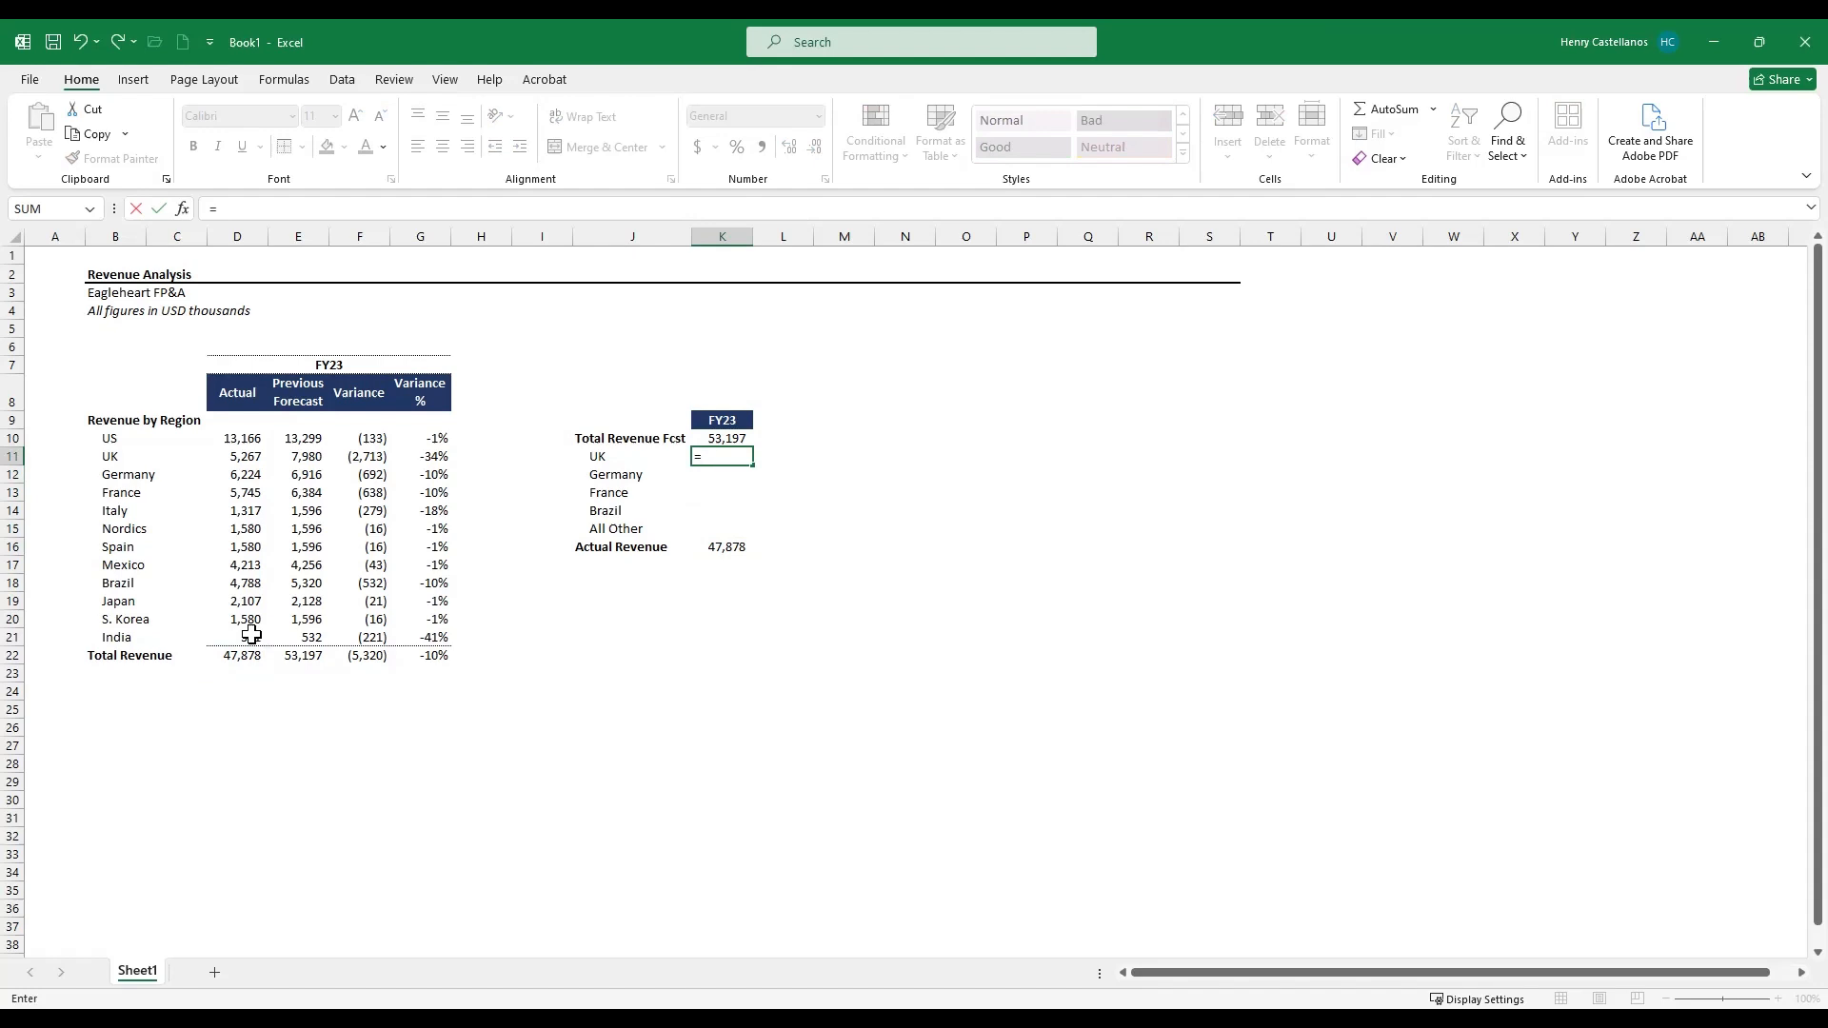
{"action": "type", "text": "INDEX("}
{"action": "key", "text": "Left"}
{"action": "key", "text": "Left"}
{"action": "key", "text": "Left"}
{"action": "key", "text": "Left"}
{"action": "key", "text": "Left"}
{"action": "key", "text": "ctrl+space"}
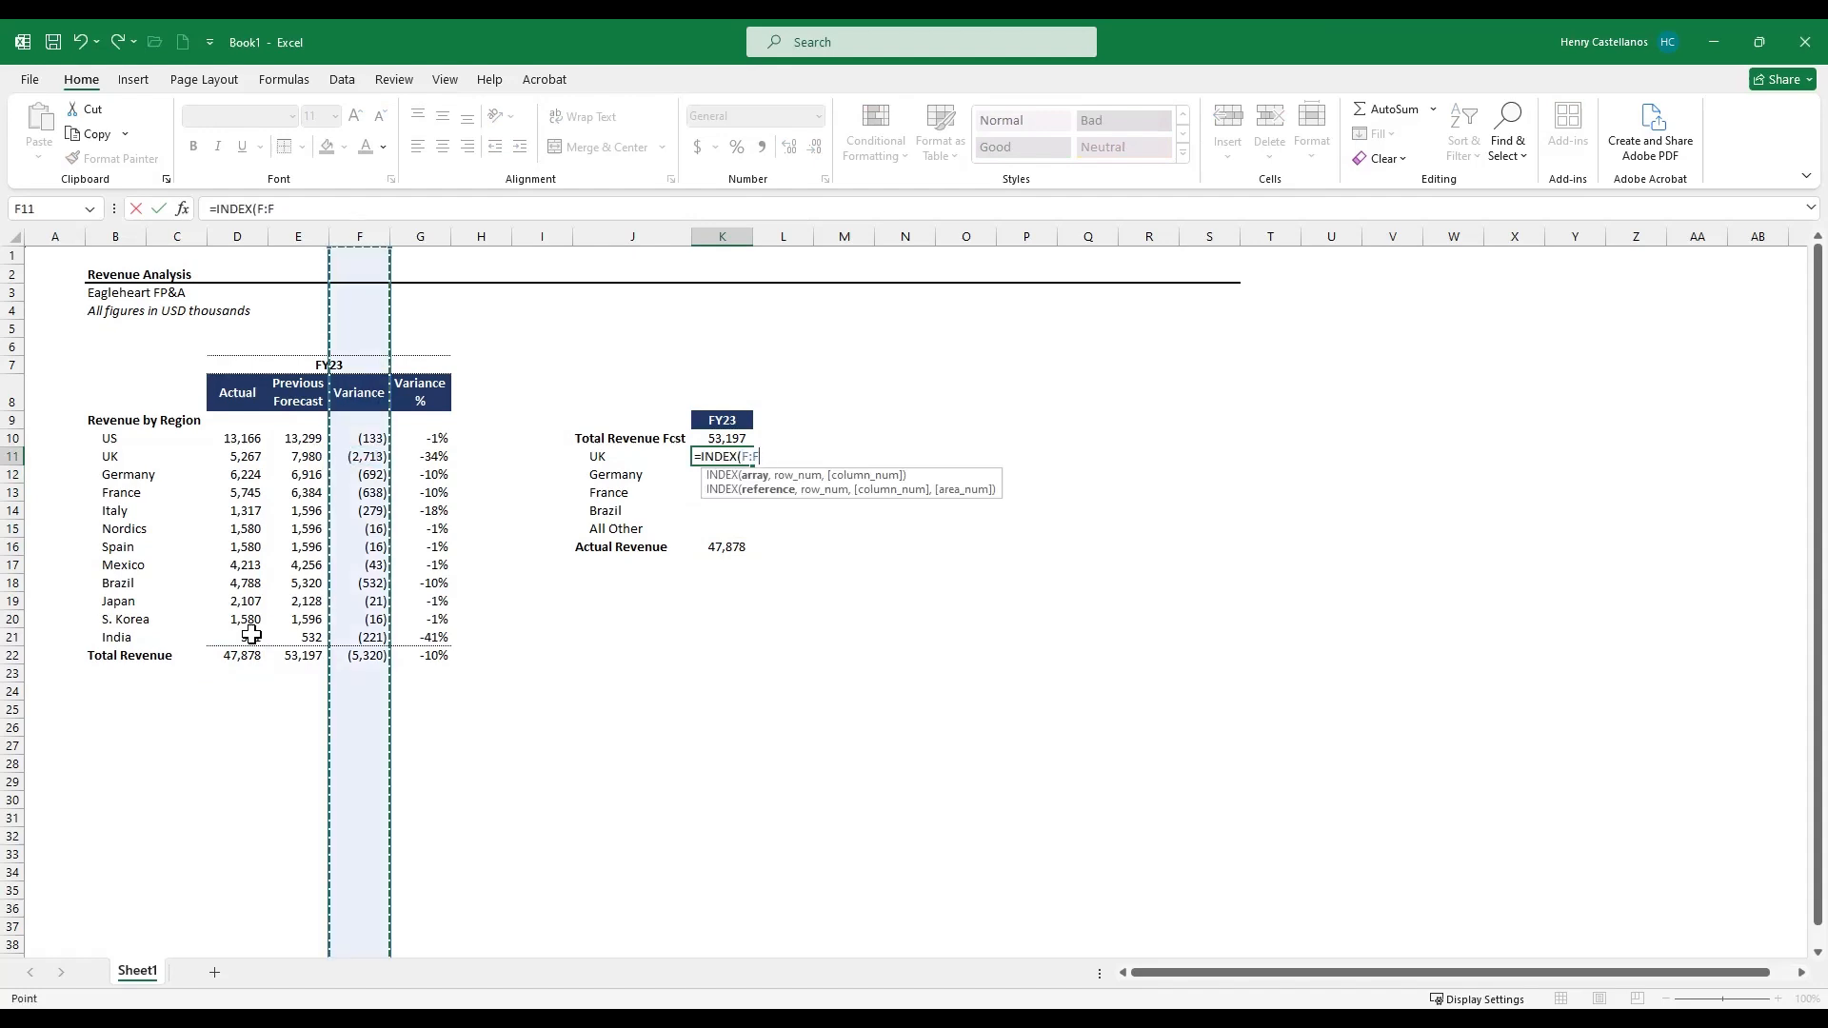
{"action": "type", "text": ",MATCH("}
{"action": "key", "text": "Left"}
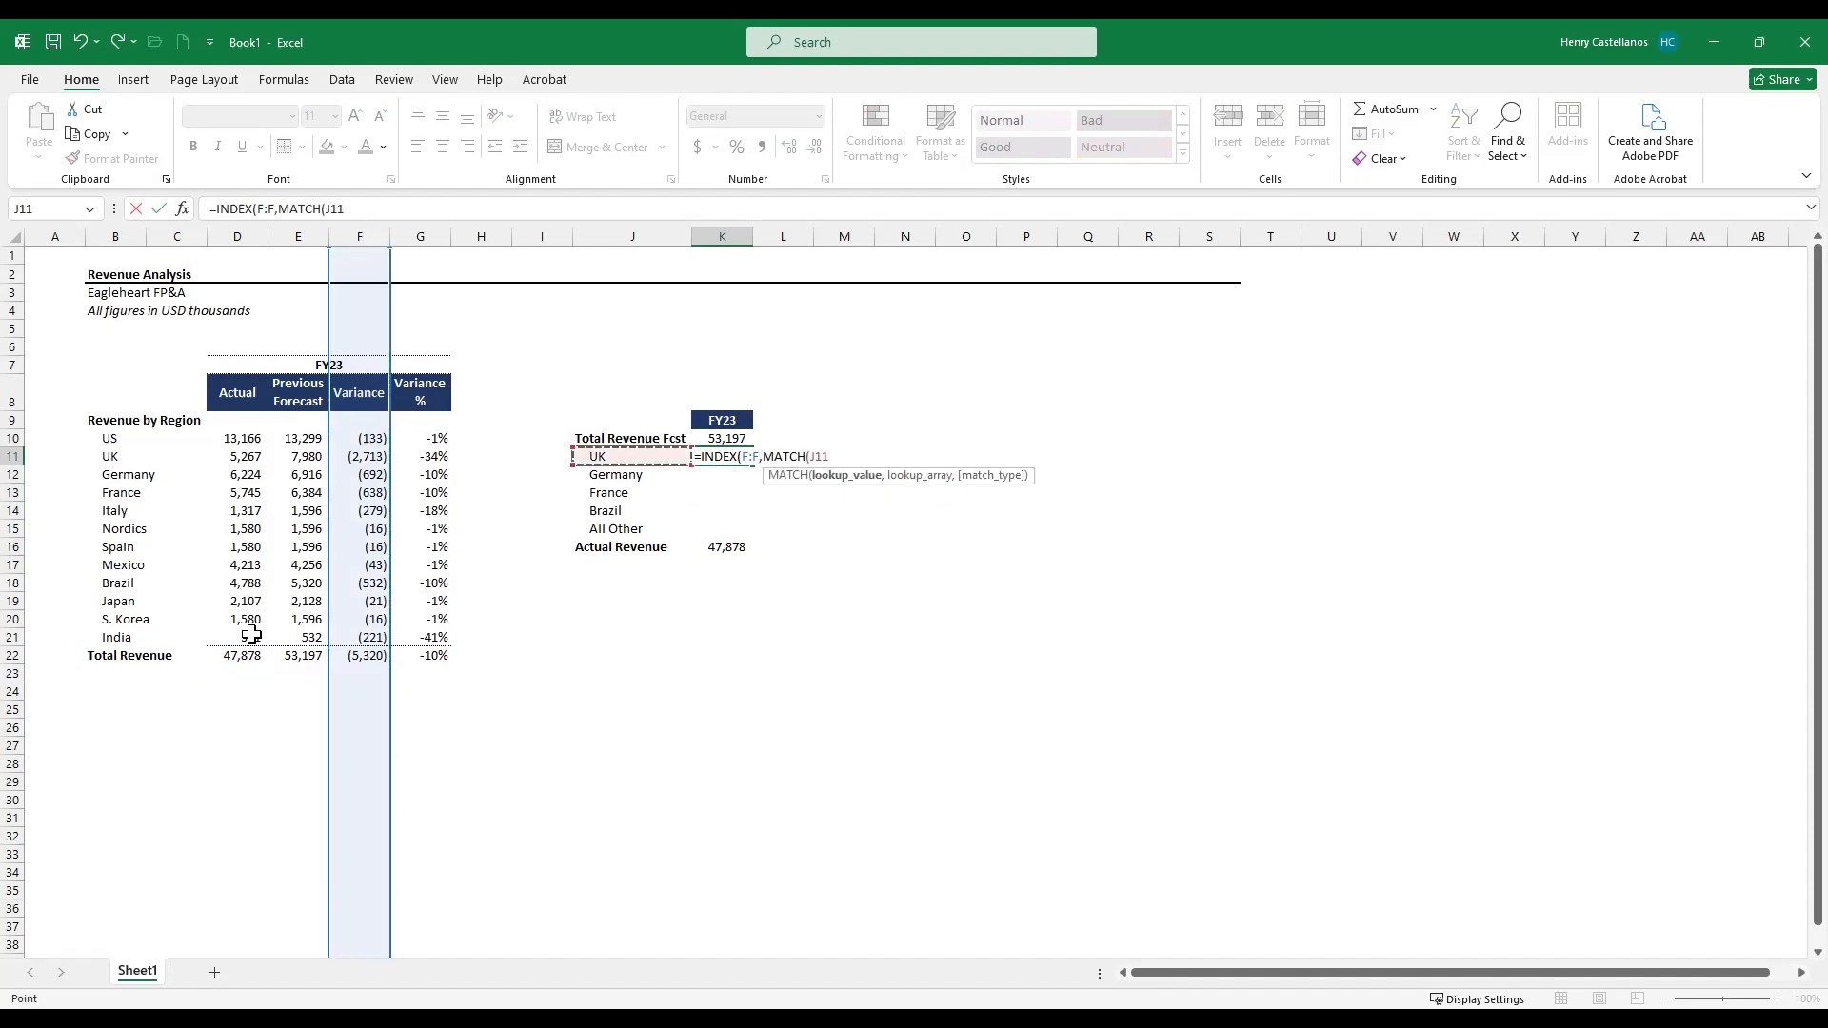
{"action": "key", "text": "F4"}
{"action": "type", "text": ","}
{"action": "key", "text": "Left"}
{"action": "key", "text": "Left"}
{"action": "key", "text": "Left"}
{"action": "key", "text": "Left"}
{"action": "key", "text": "Left"}
{"action": "key", "text": "Left"}
{"action": "key", "text": "Left"}
{"action": "key", "text": "Left"}
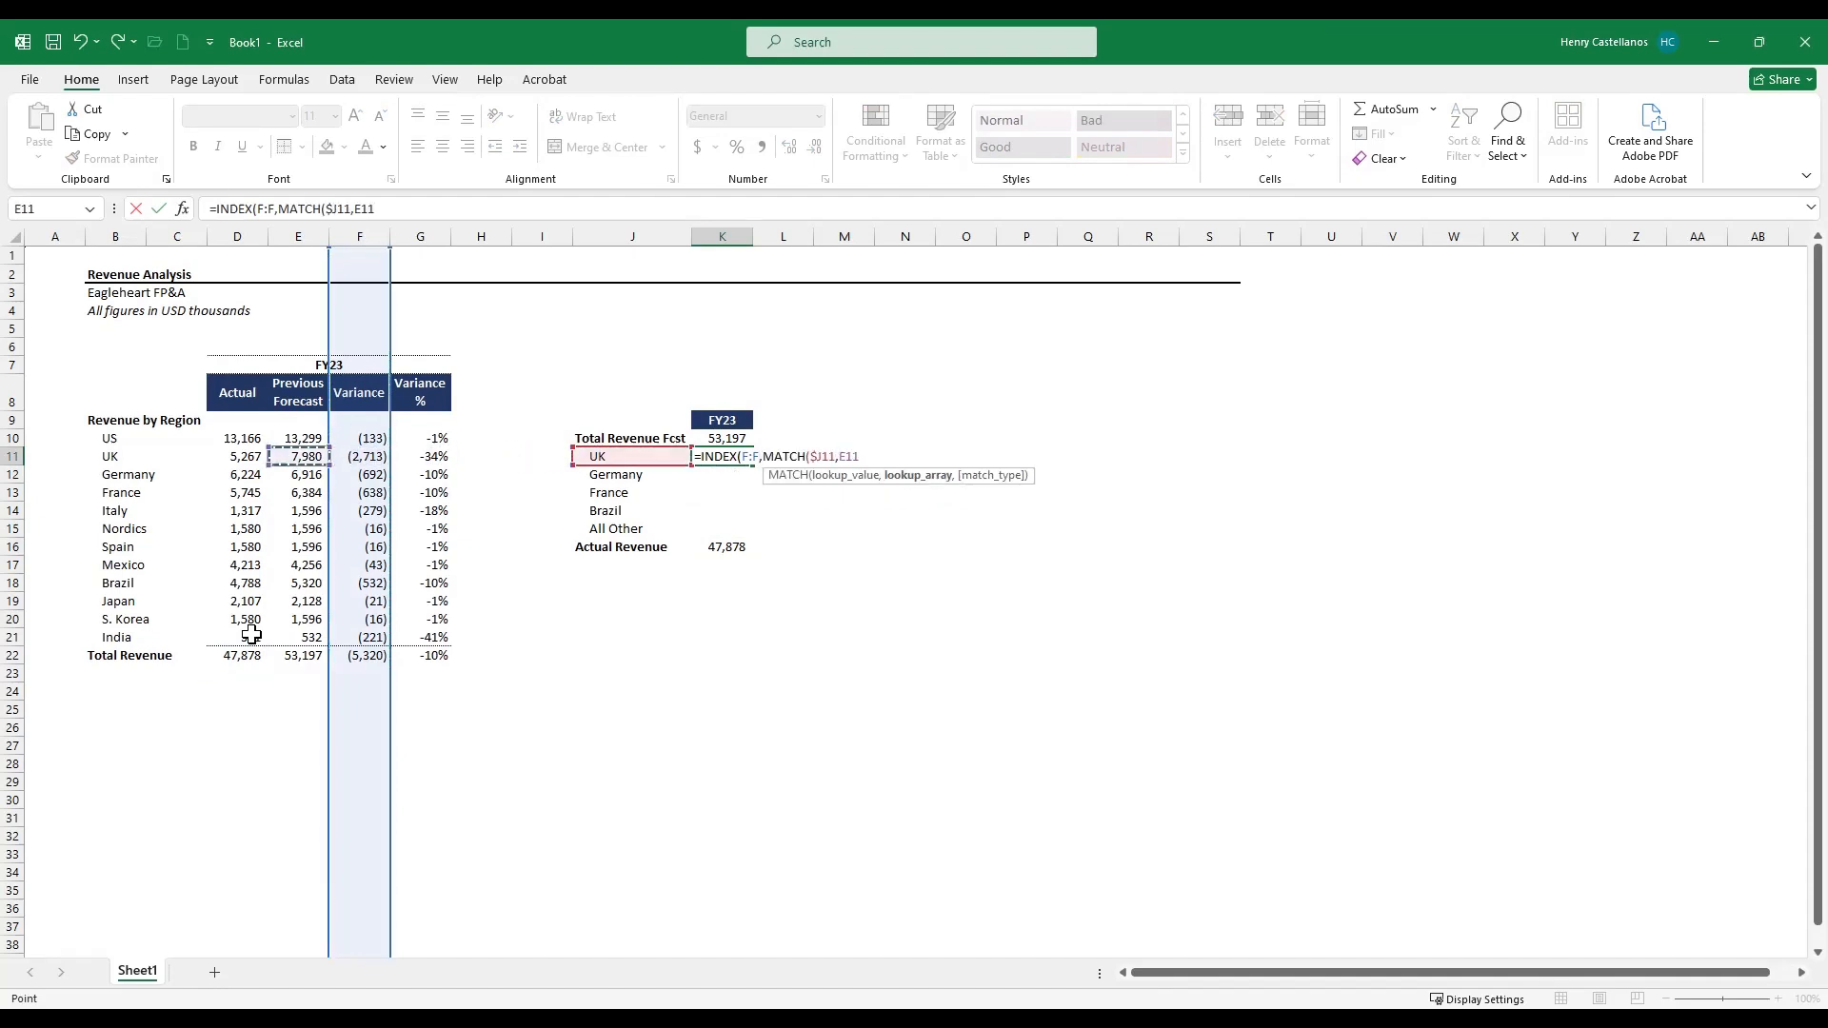
{"action": "key", "text": "Left"}
{"action": "key", "text": "ctrl+space"}
{"action": "key", "text": "F4"}
{"action": "type", "text": ",0))"}
{"action": "key", "text": "shift+Return"}
- Paste the forecast total cell's formats onto the UK variance cell
{"action": "key", "text": "ctrl+c"}
{"action": "key", "text": "Down"}
{"action": "key", "text": "ctrl+alt+v"}
{"action": "key", "text": "t"}
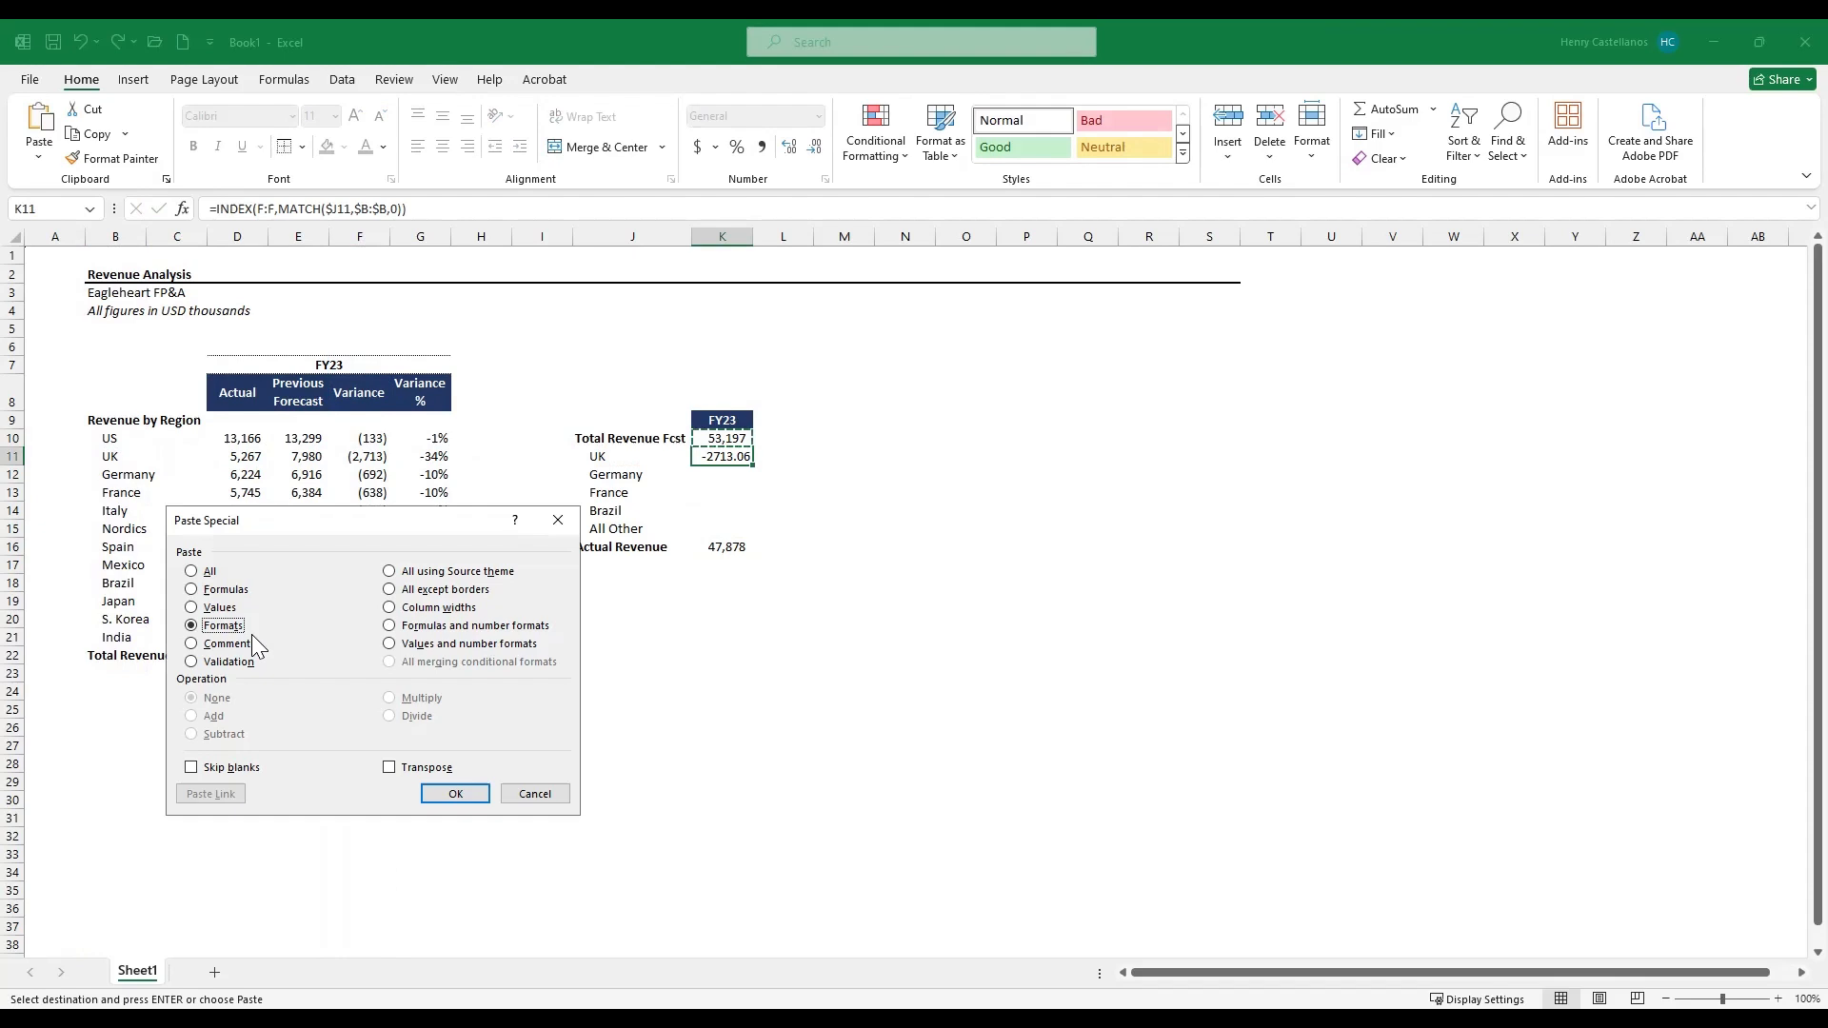
{"action": "key", "text": "Return"}
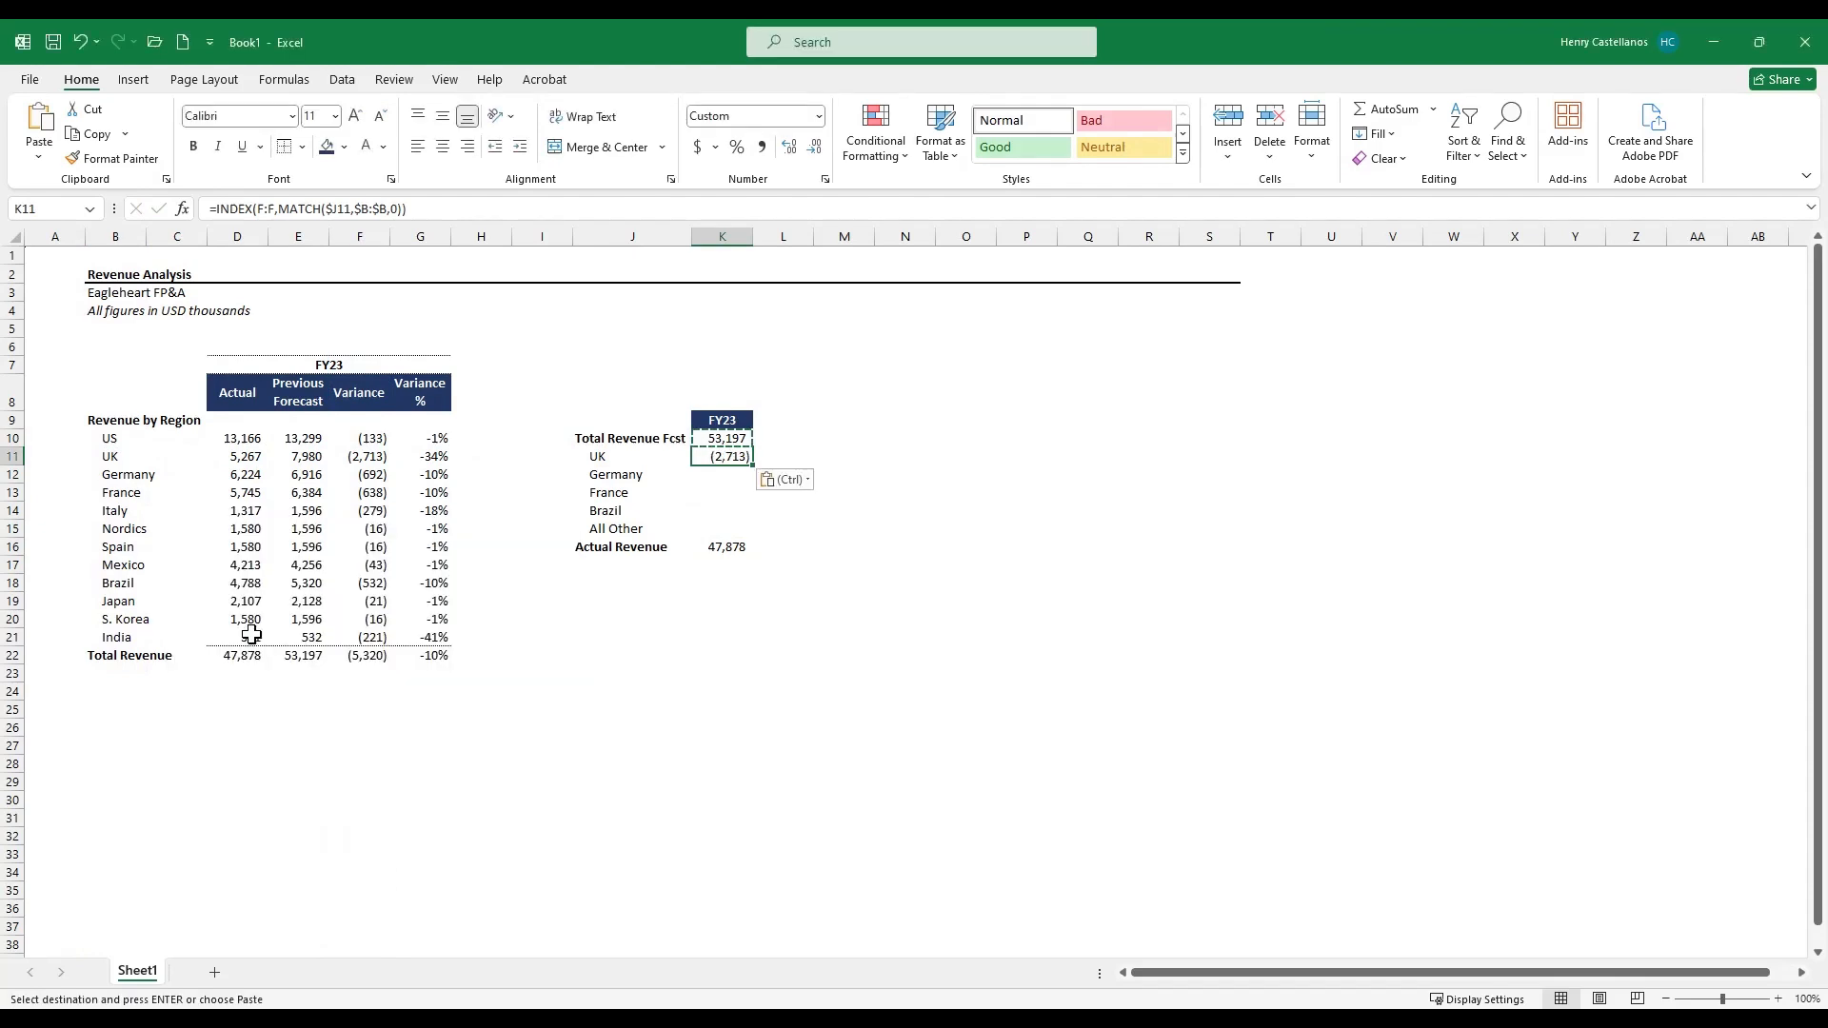
{"action": "key", "text": "Escape"}
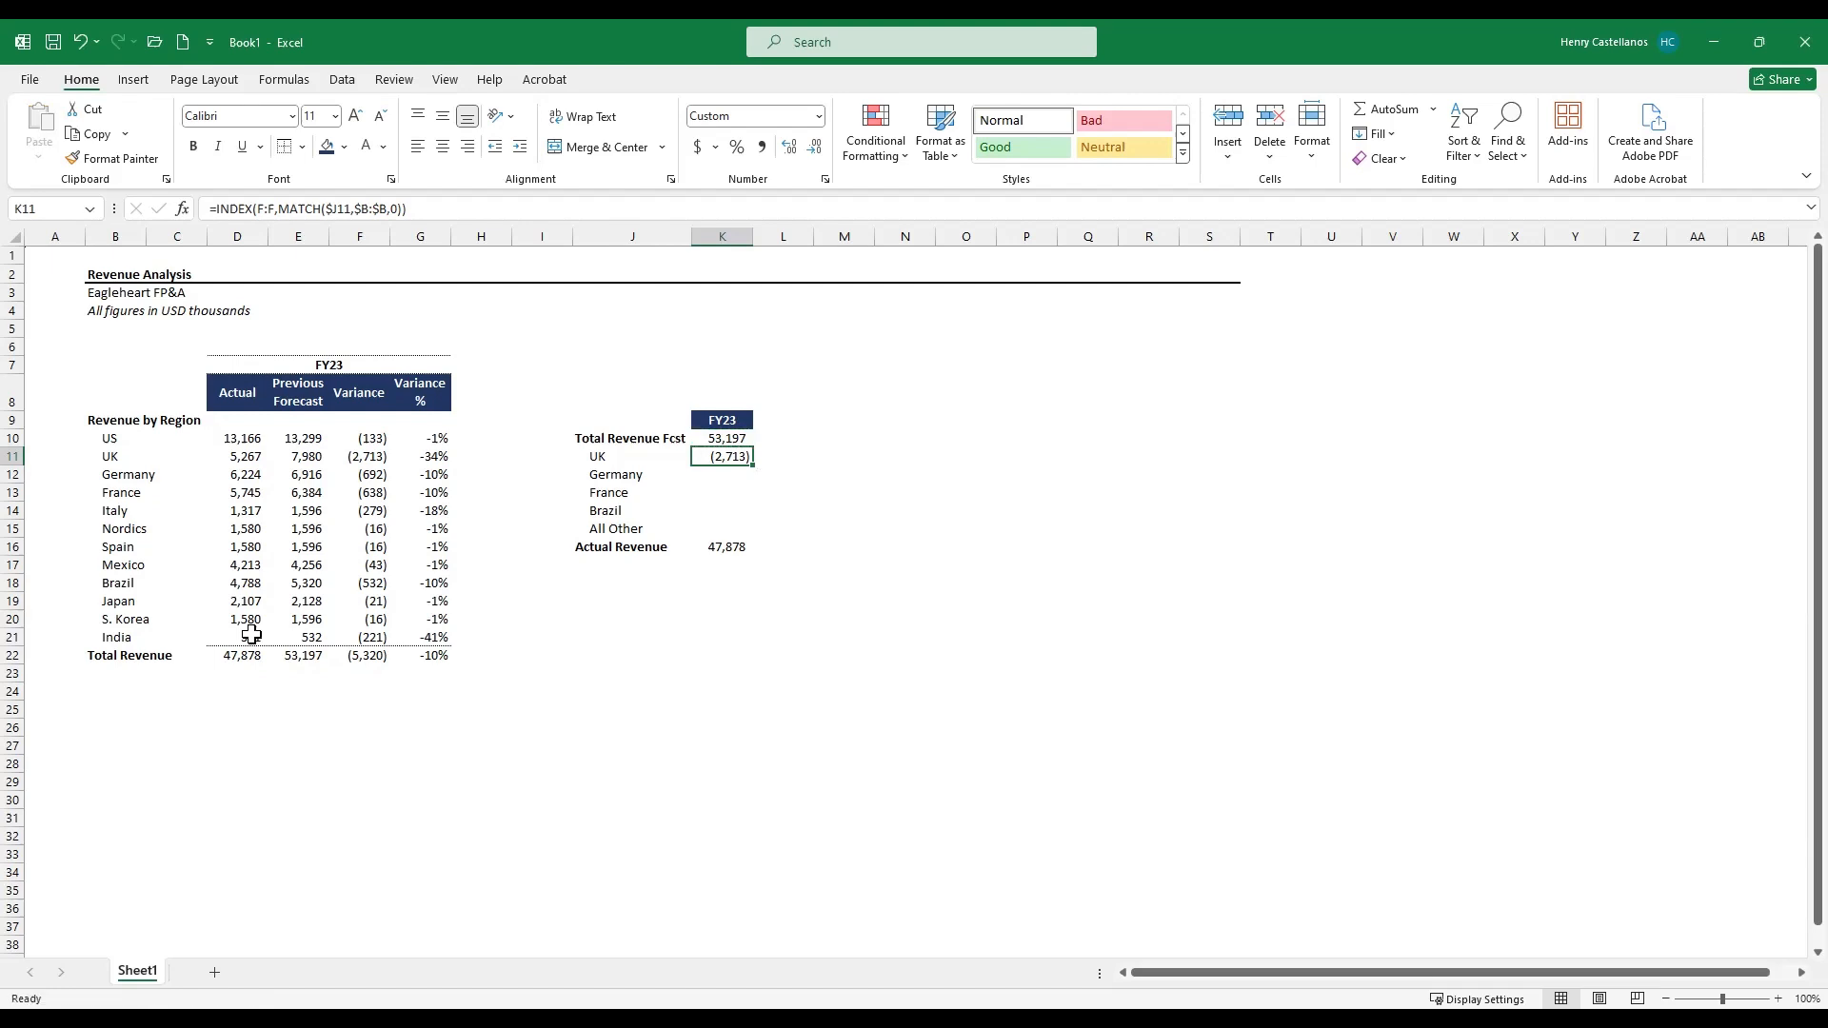
{"action": "key", "text": "Right"}
{"action": "key", "text": "F2"}
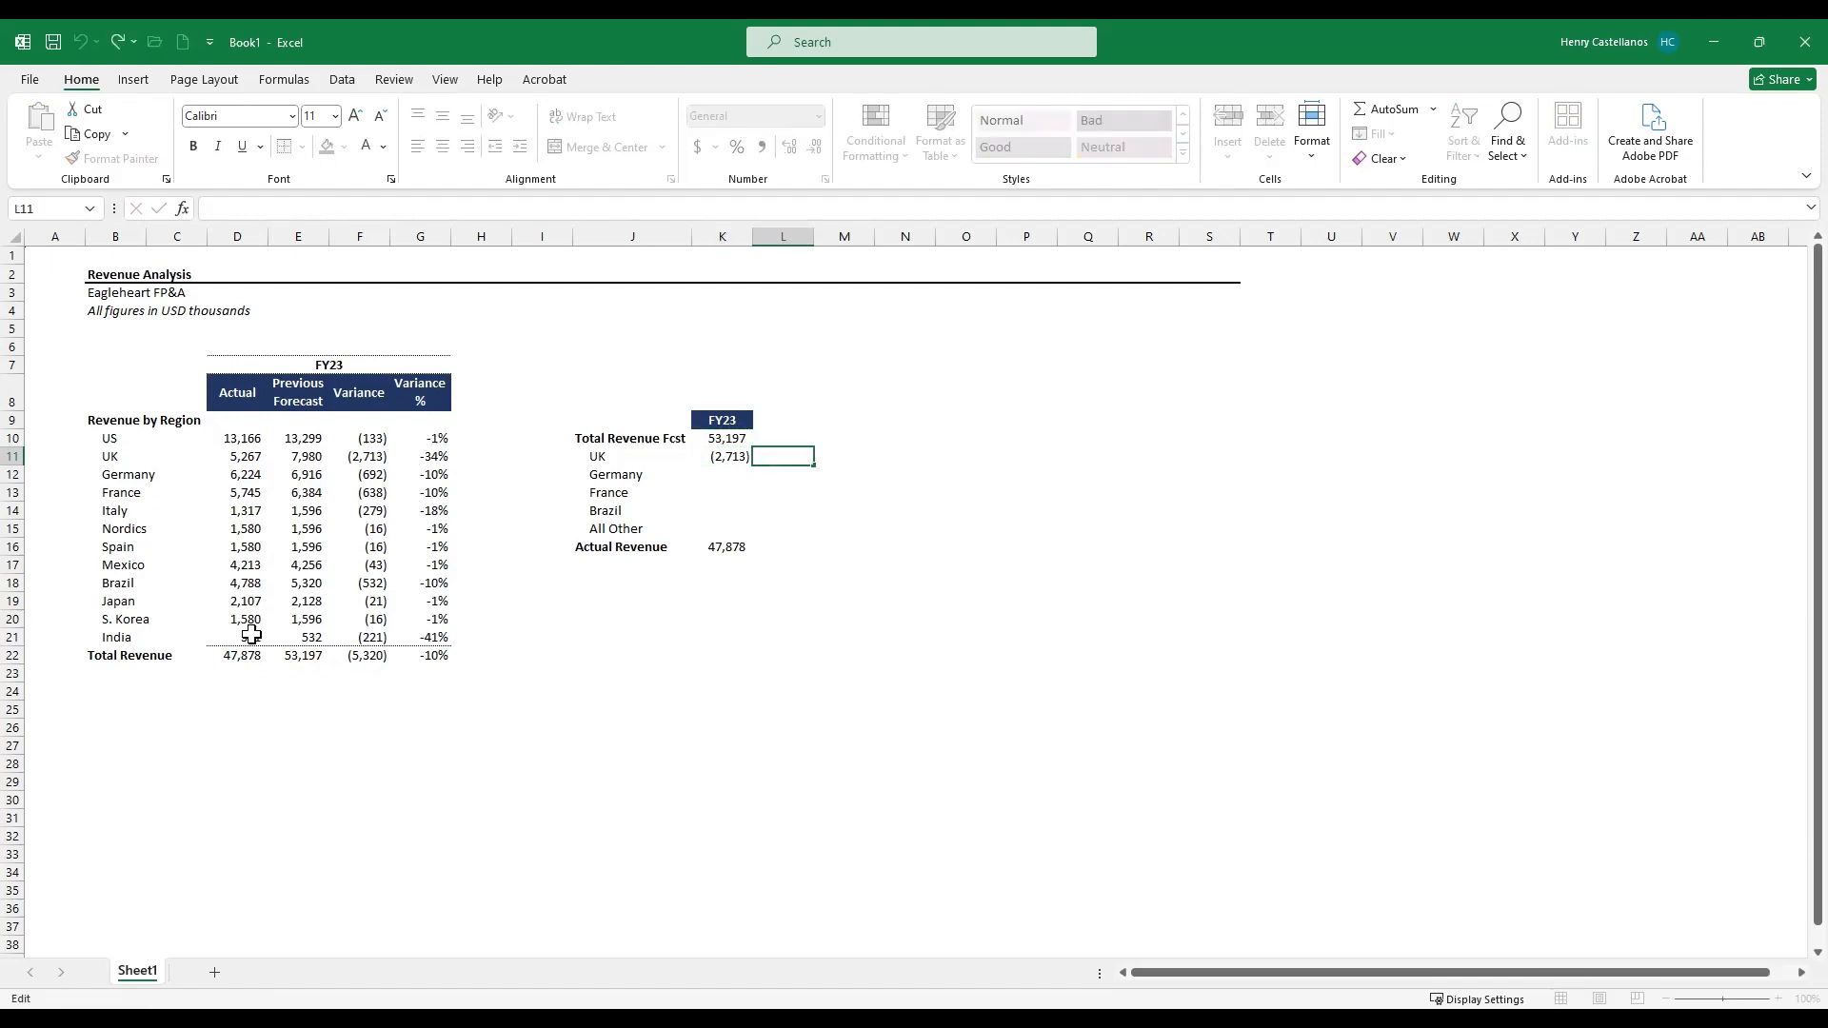
{"action": "key", "text": "Escape"}
{"action": "key", "text": "Left"}
{"action": "key", "text": "F2"}
{"action": "key", "text": "Escape"}
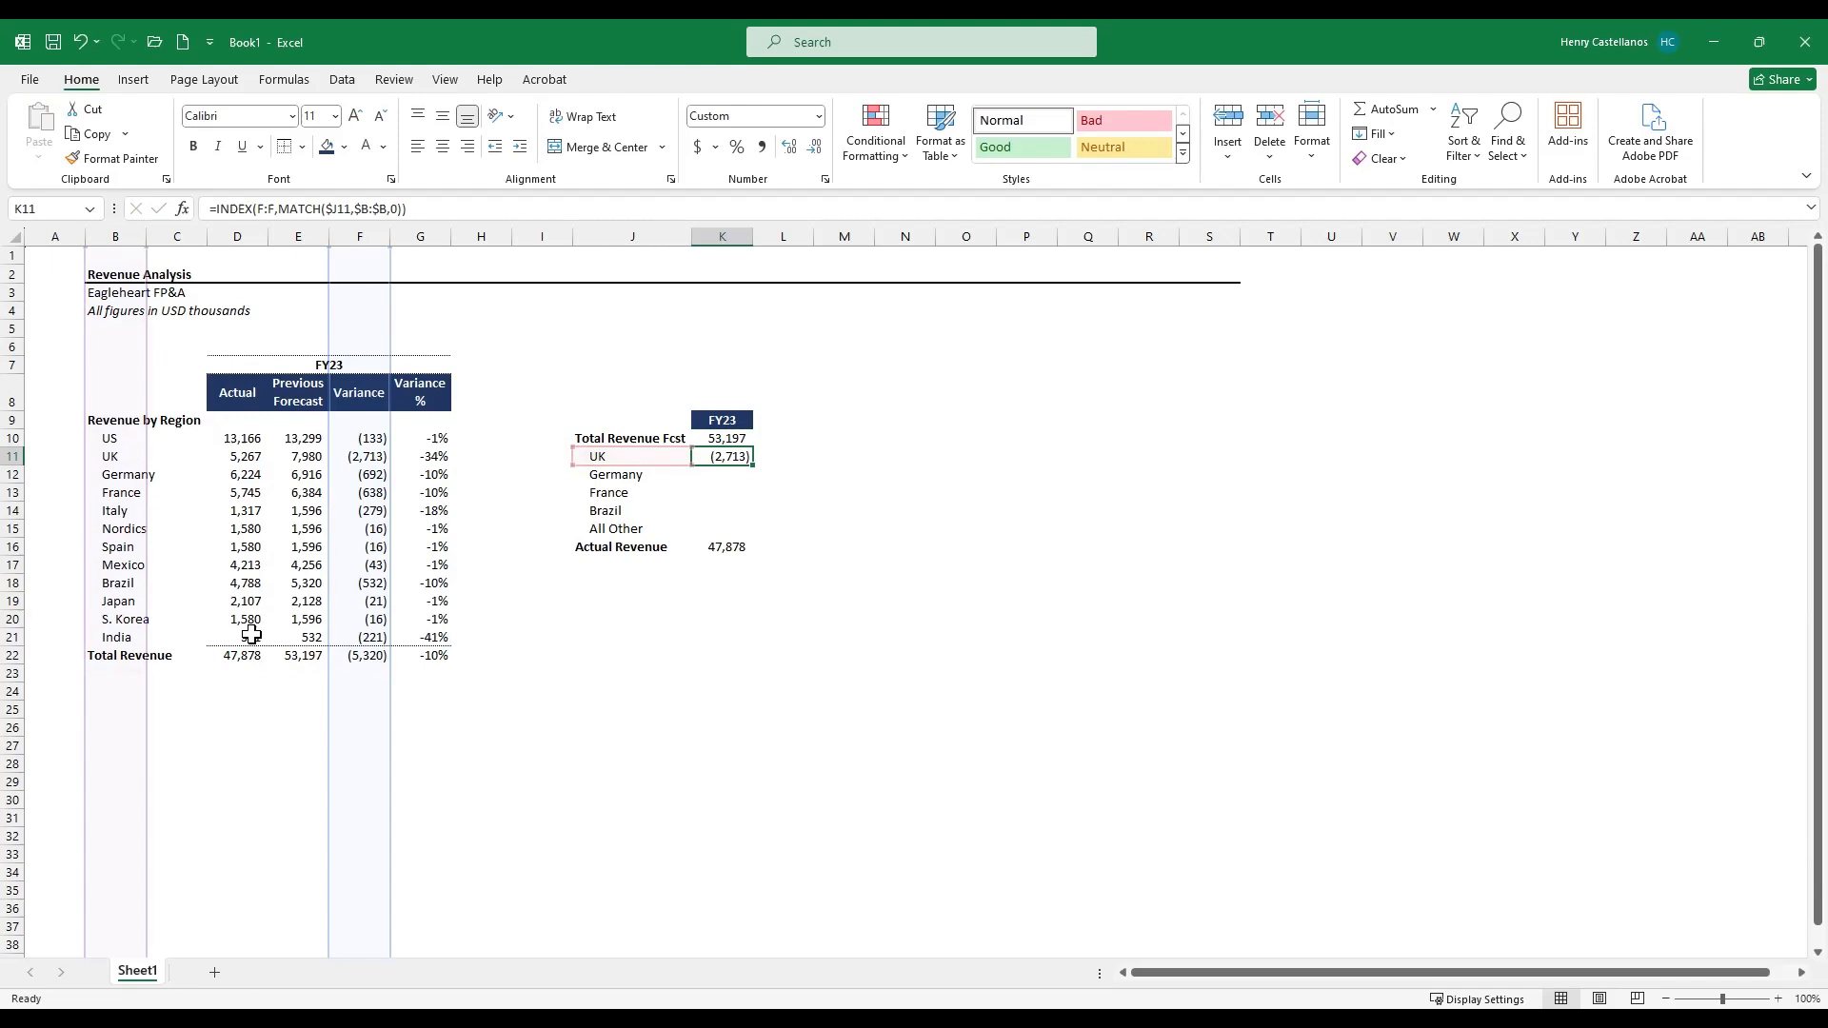
- Copy the lookup formula down to the Germany, France and Brazil rows of the summary block
{"action": "key", "text": "shift+Down"}
{"action": "key", "text": "shift+Down"}
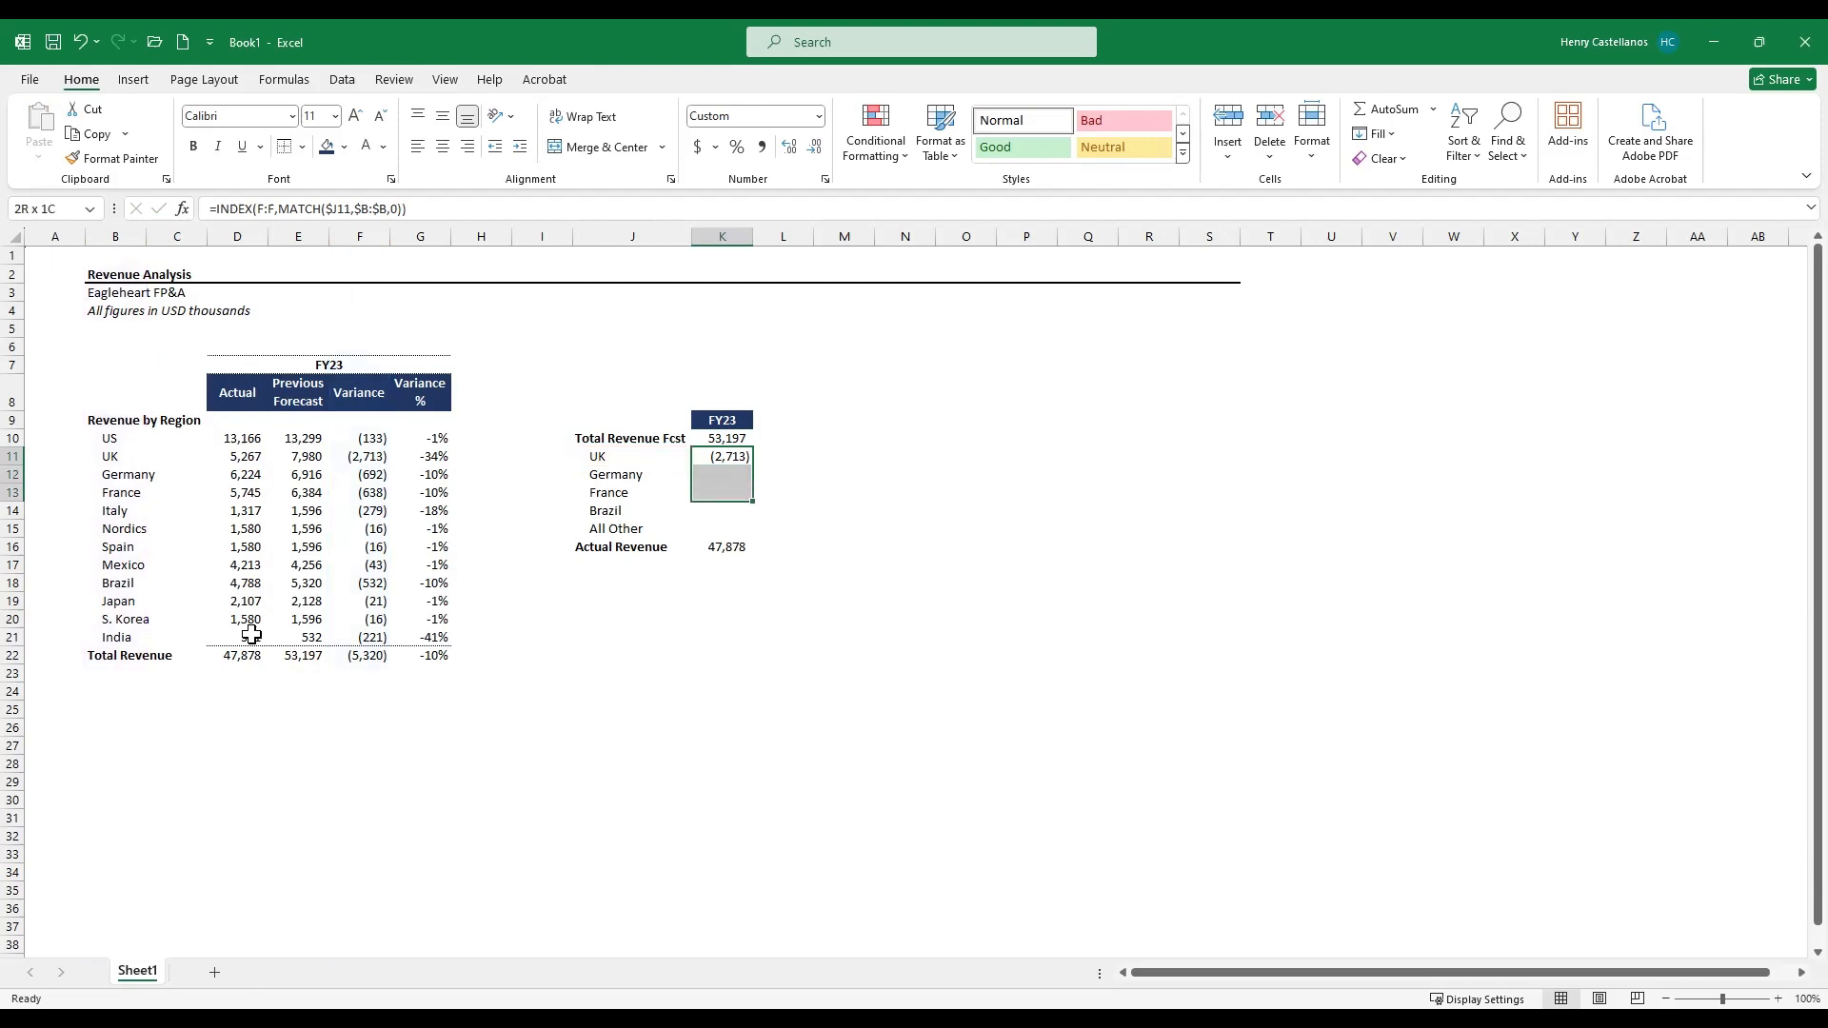
{"action": "key", "text": "shift+Down"}
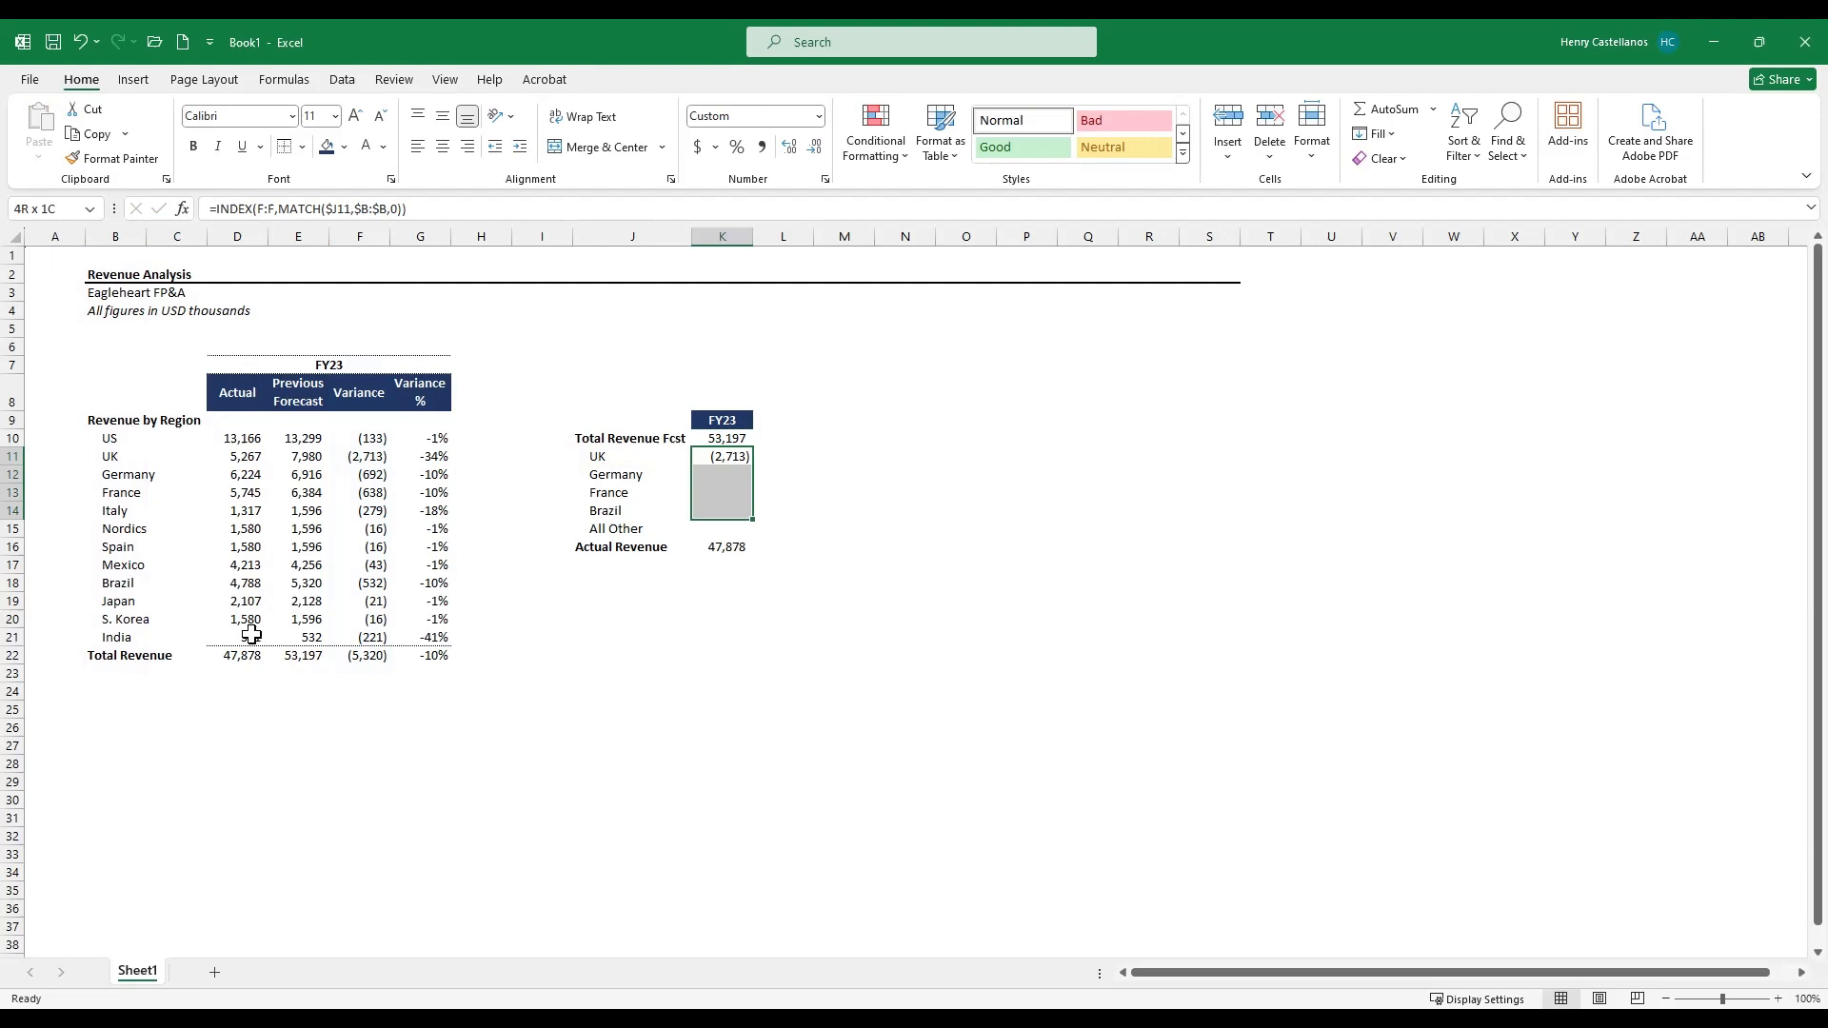
{"action": "key", "text": "ctrl+v"}
{"action": "key", "text": "Down"}
{"action": "key", "text": "Down"}
{"action": "key", "text": "Down"}
{"action": "key", "text": "Down"}
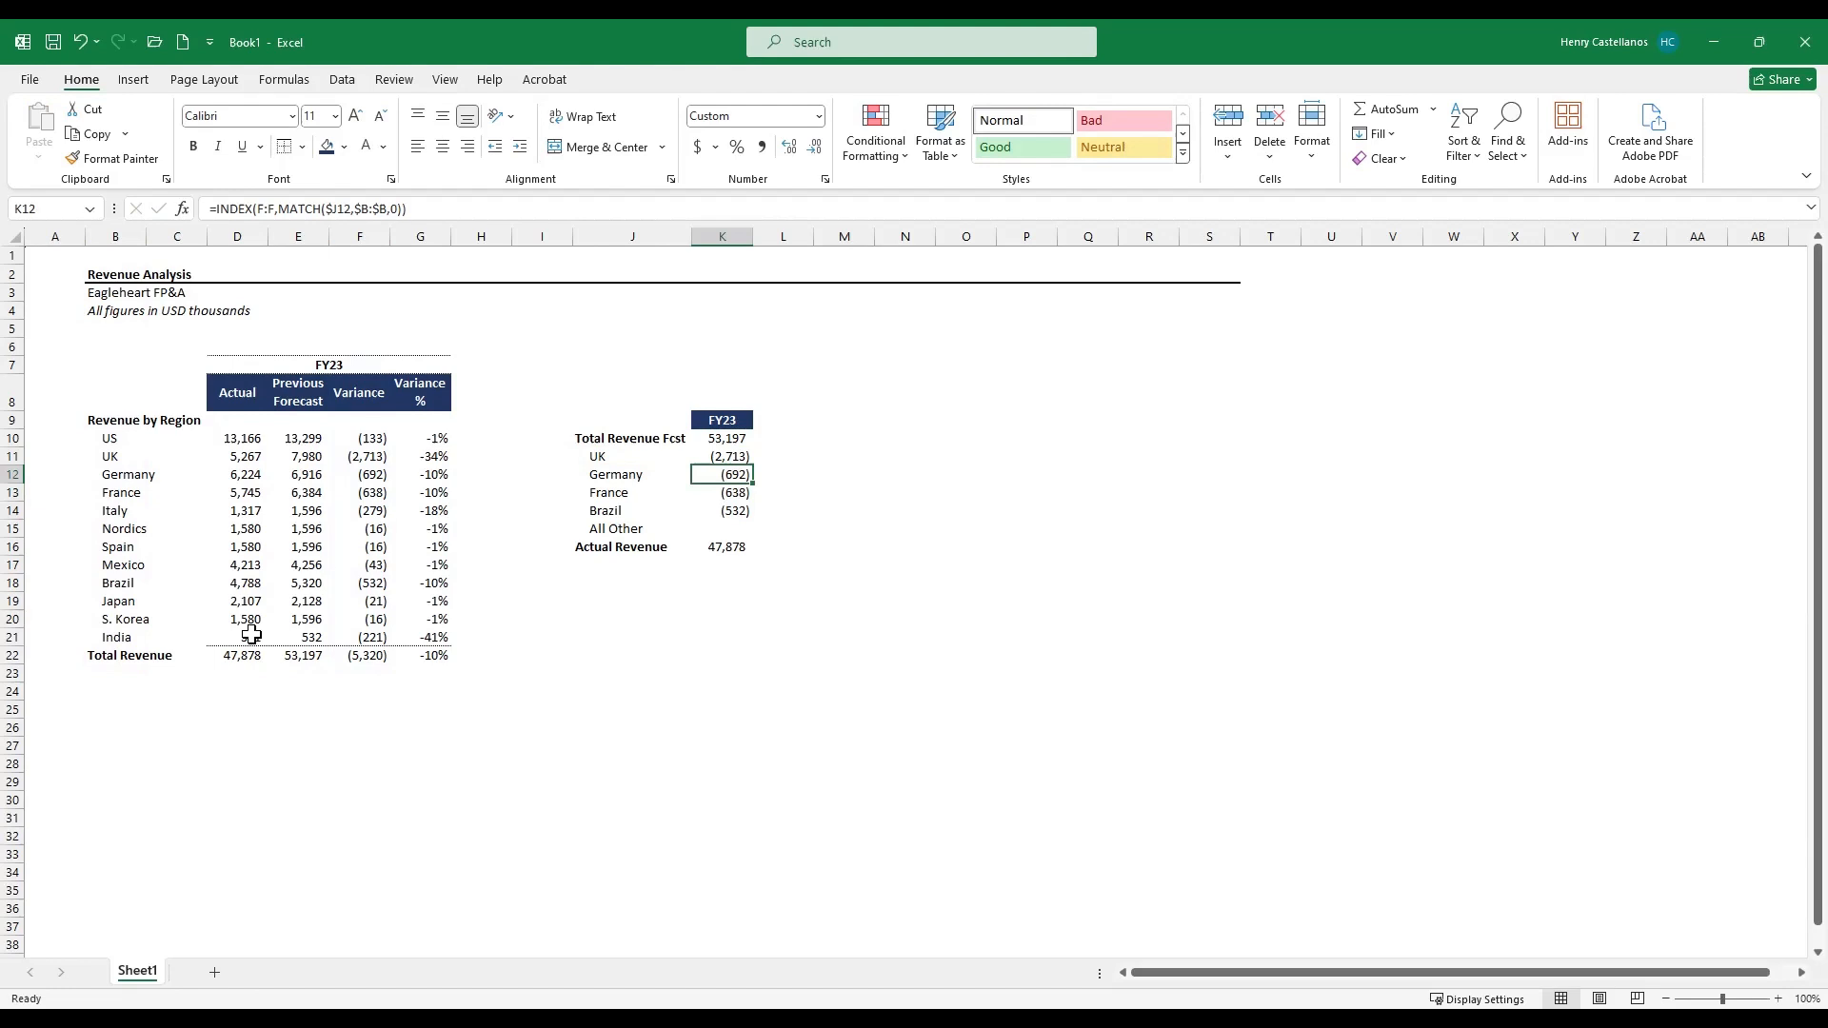
{"action": "key", "text": "Delete"}
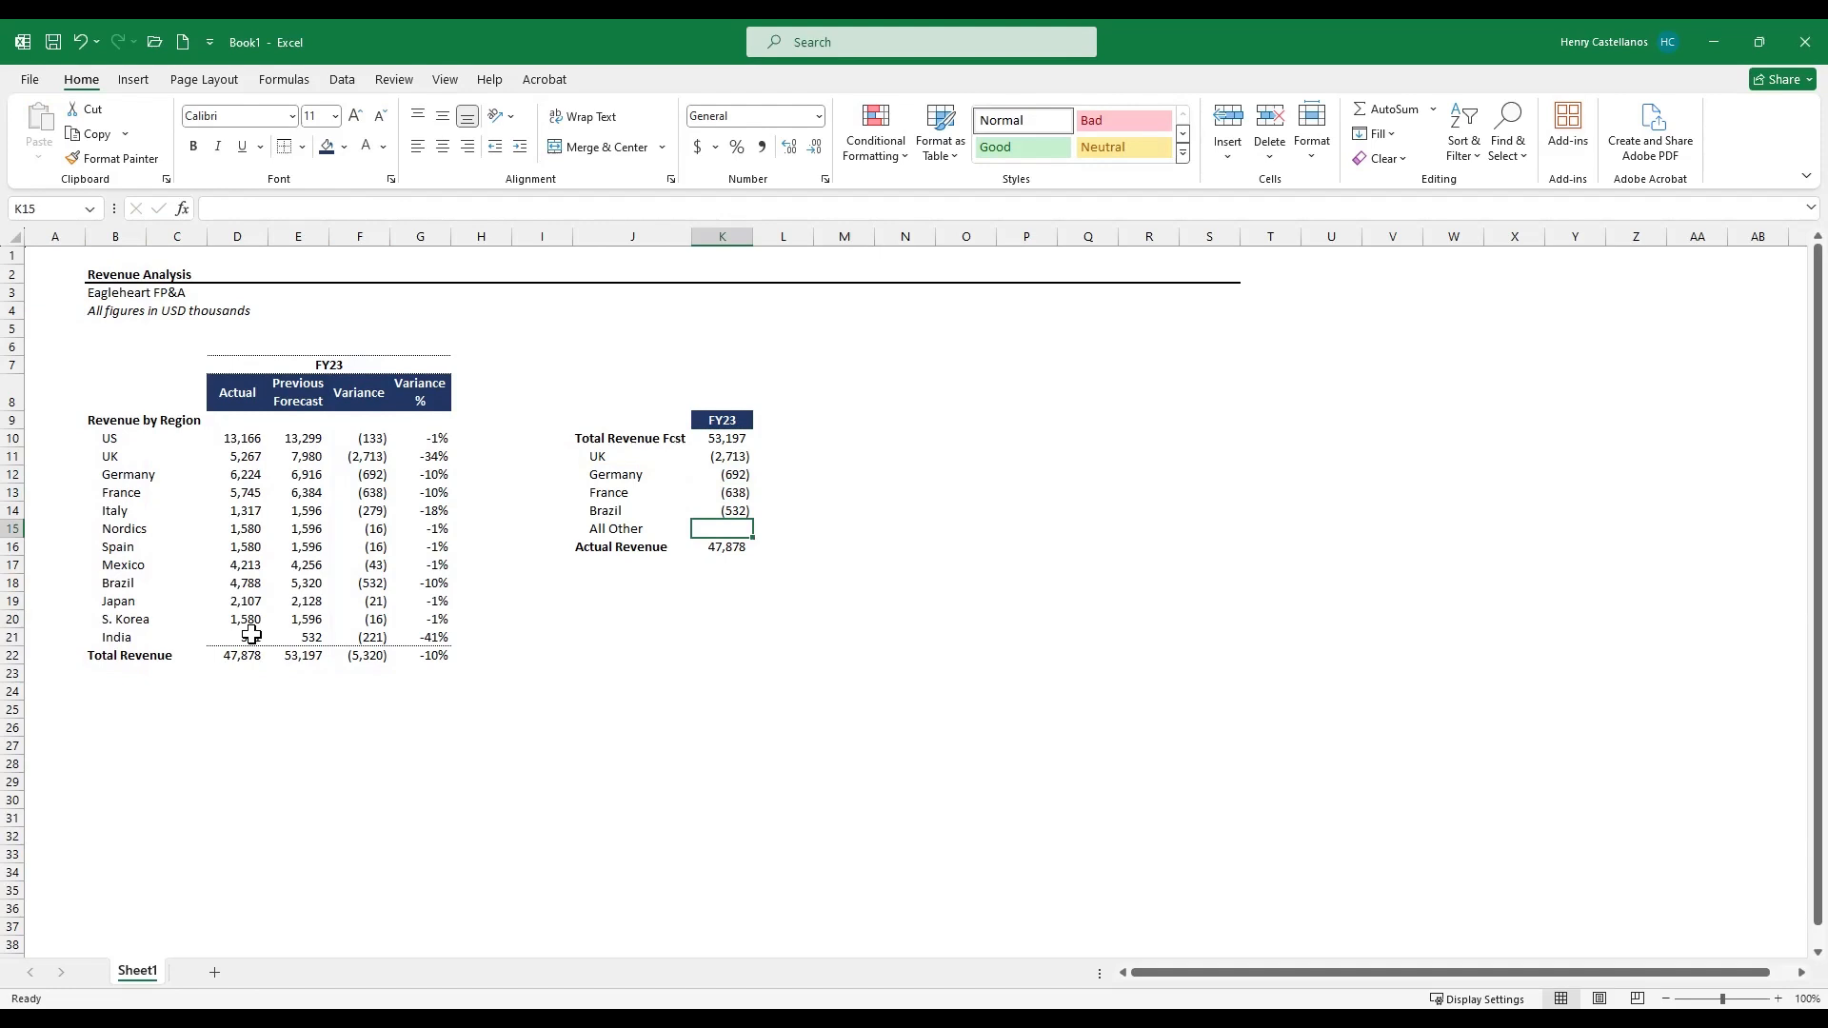
- Calculate All Other as Actual Revenue minus the sum of the forecast and listed variances: =K16-SUM(K10:K14)
{"action": "type", "text": "="}
{"action": "key", "text": "Down"}
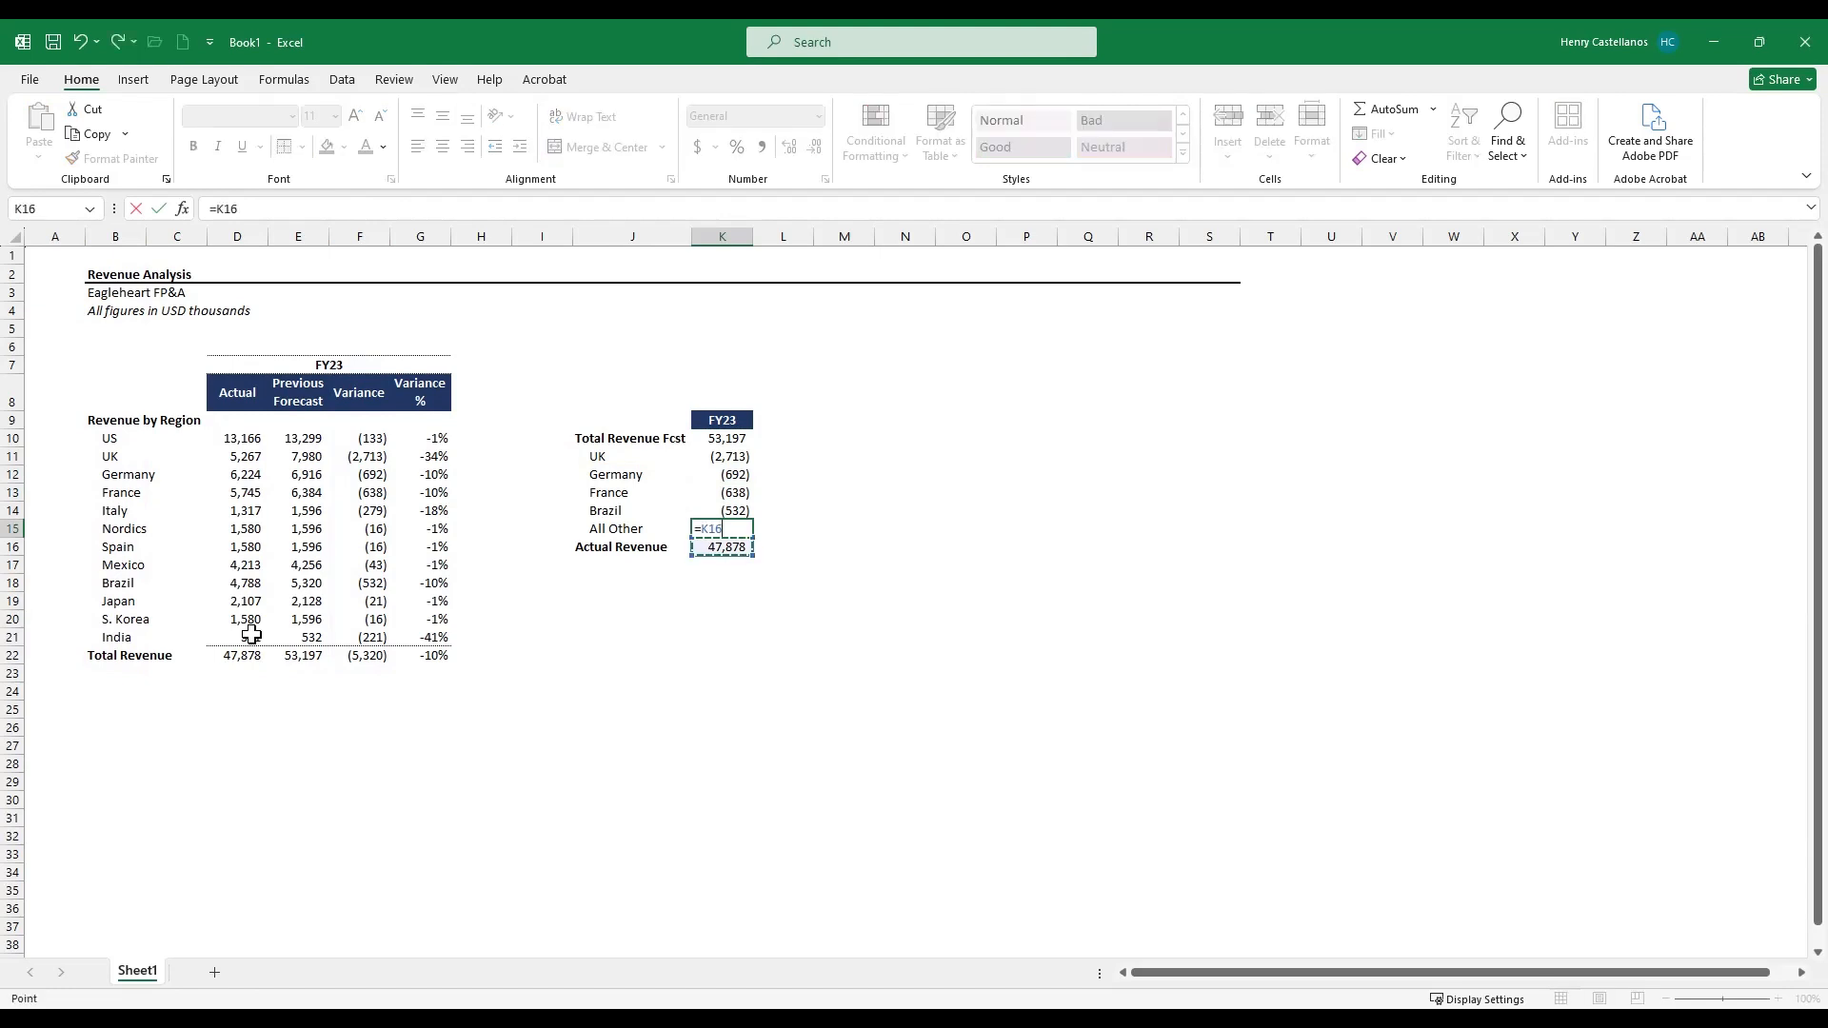
{"action": "type", "text": "SUM("}
{"action": "key", "text": "Up"}
{"action": "key", "text": "shift+Up"}
{"action": "key", "text": "shift+Up"}
{"action": "key", "text": "shift+Up"}
{"action": "key", "text": "shift+Up"}
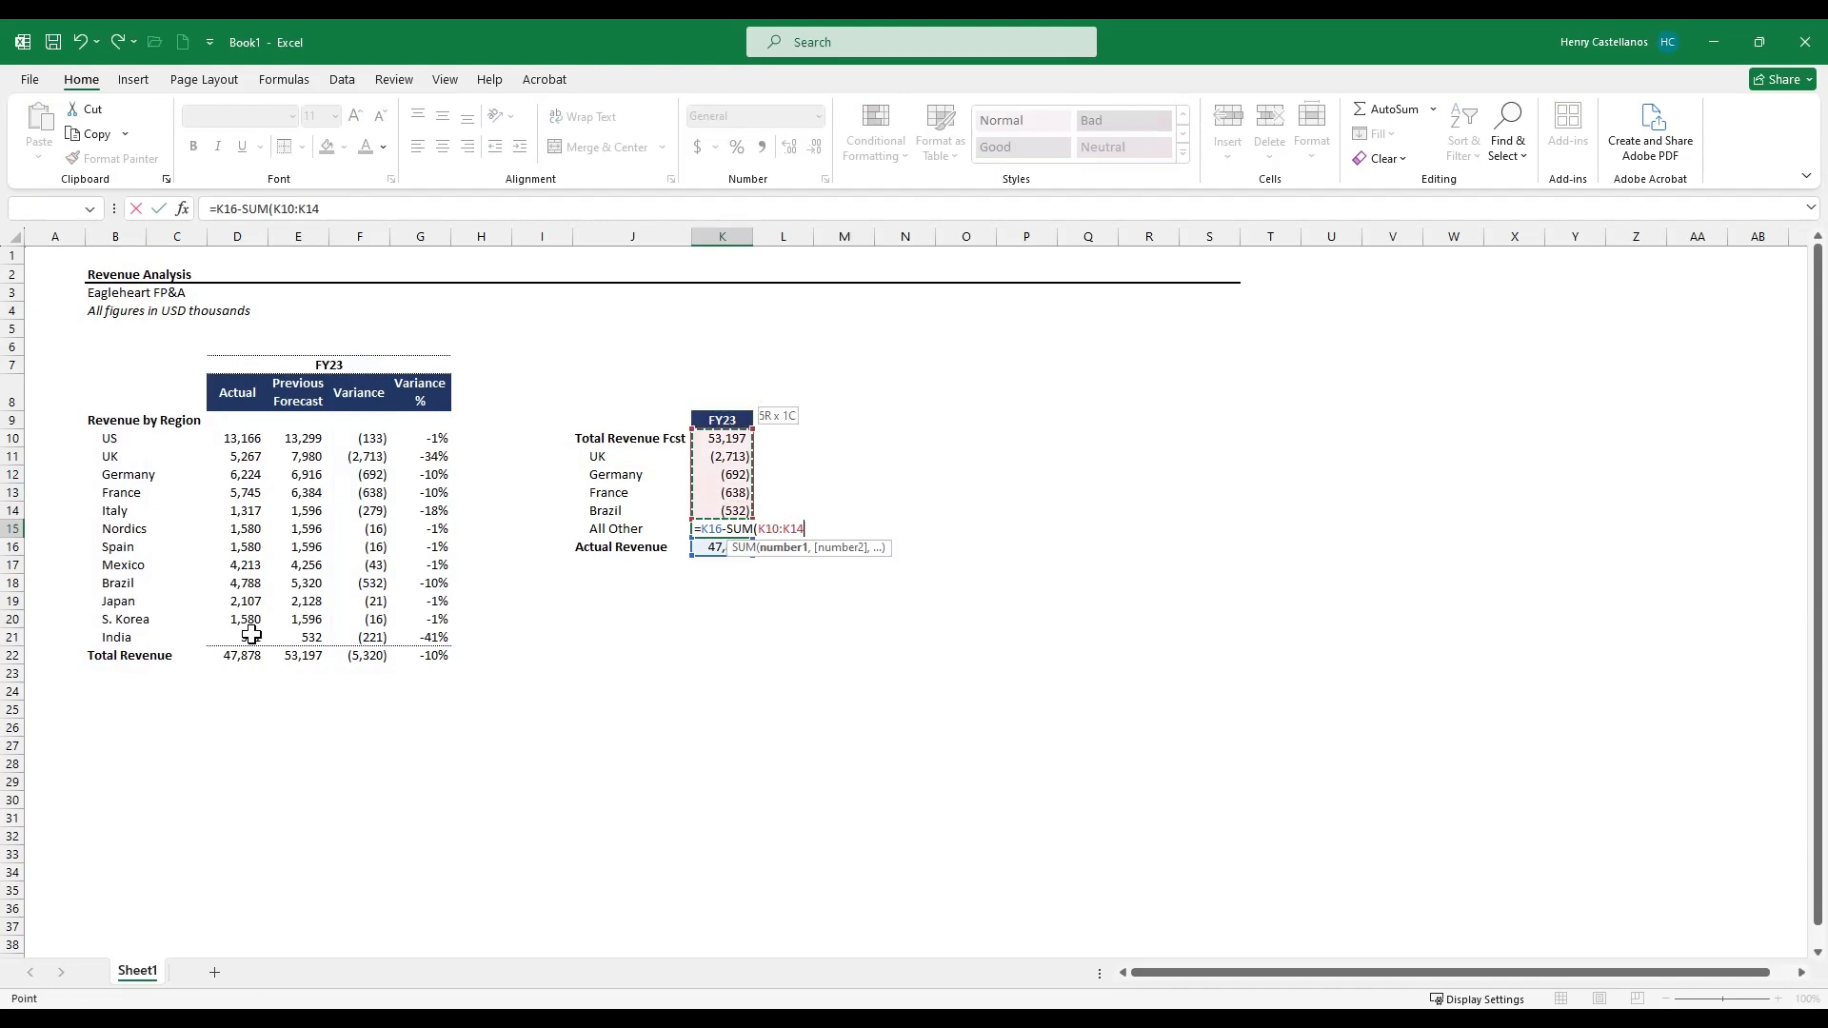
{"action": "key", "text": "Return"}
- Paste the Previous Forecast total cell's formats onto the Actual Revenue cell
{"action": "key", "text": "Up"}
{"action": "key", "text": "Down"}
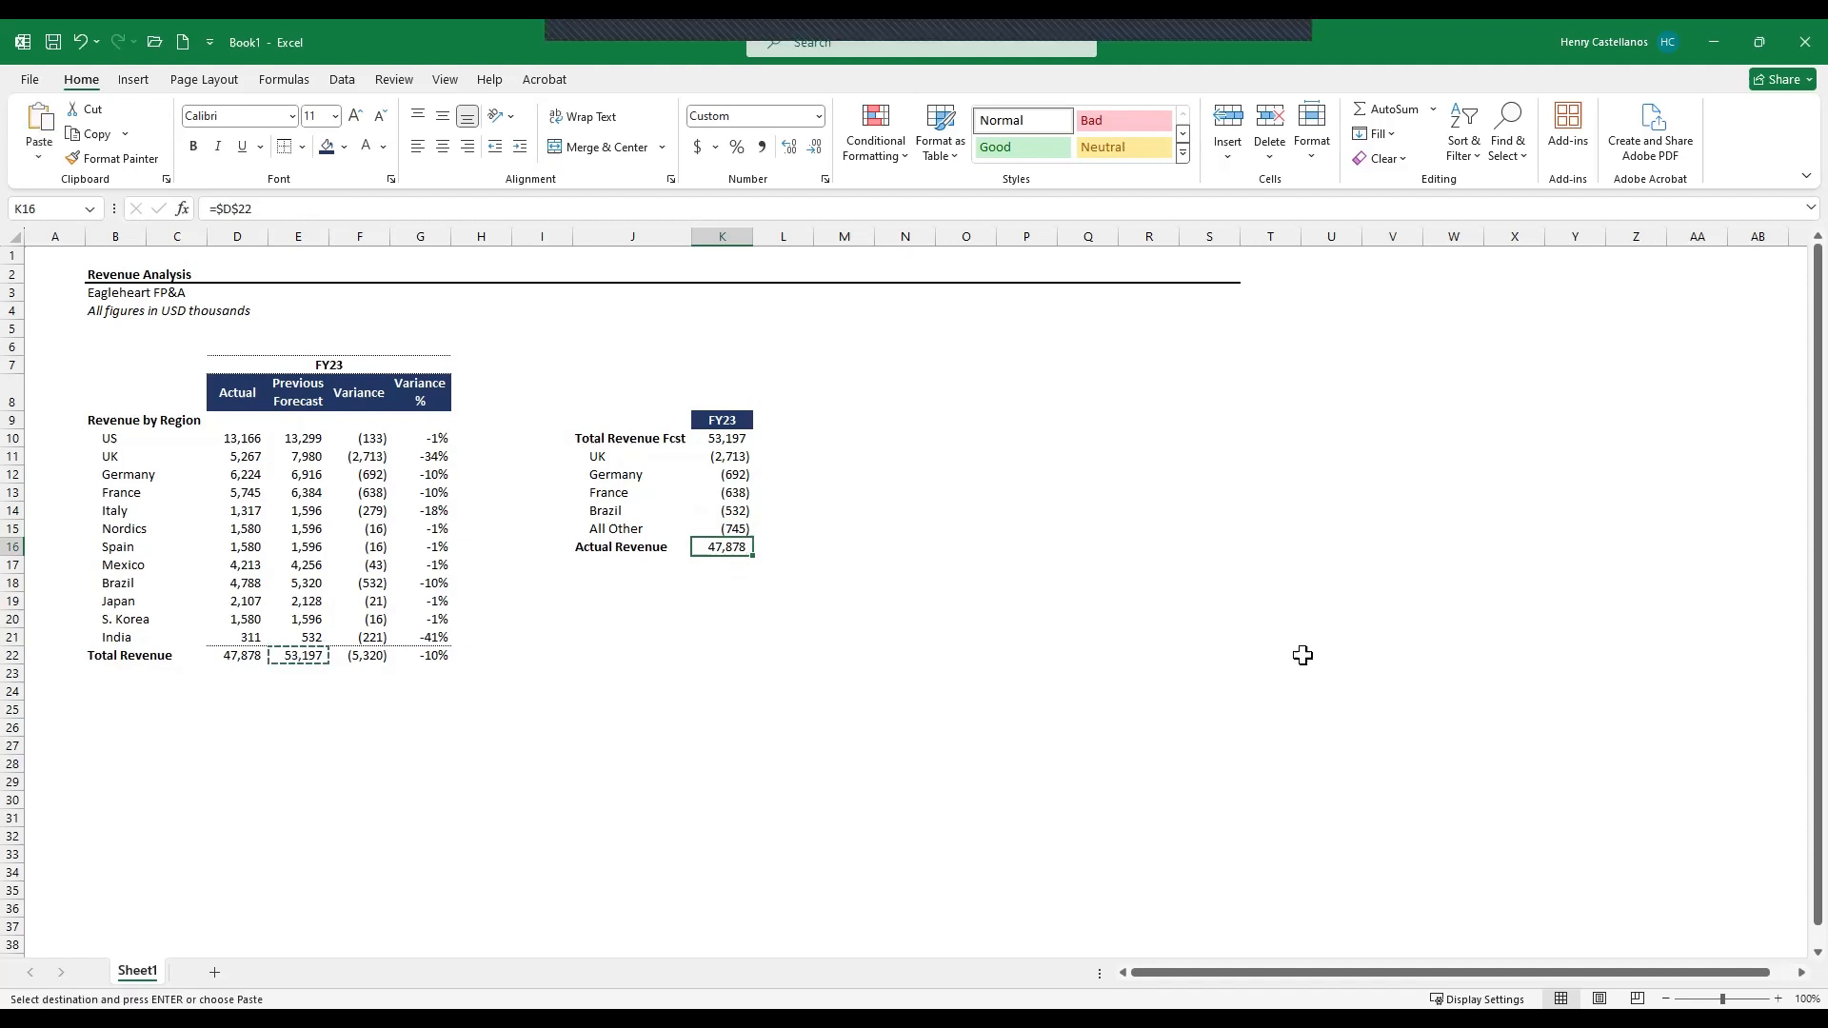
{"action": "key", "text": "ctrl+alt+v"}
{"action": "key", "text": "t"}
{"action": "key", "text": "Return"}
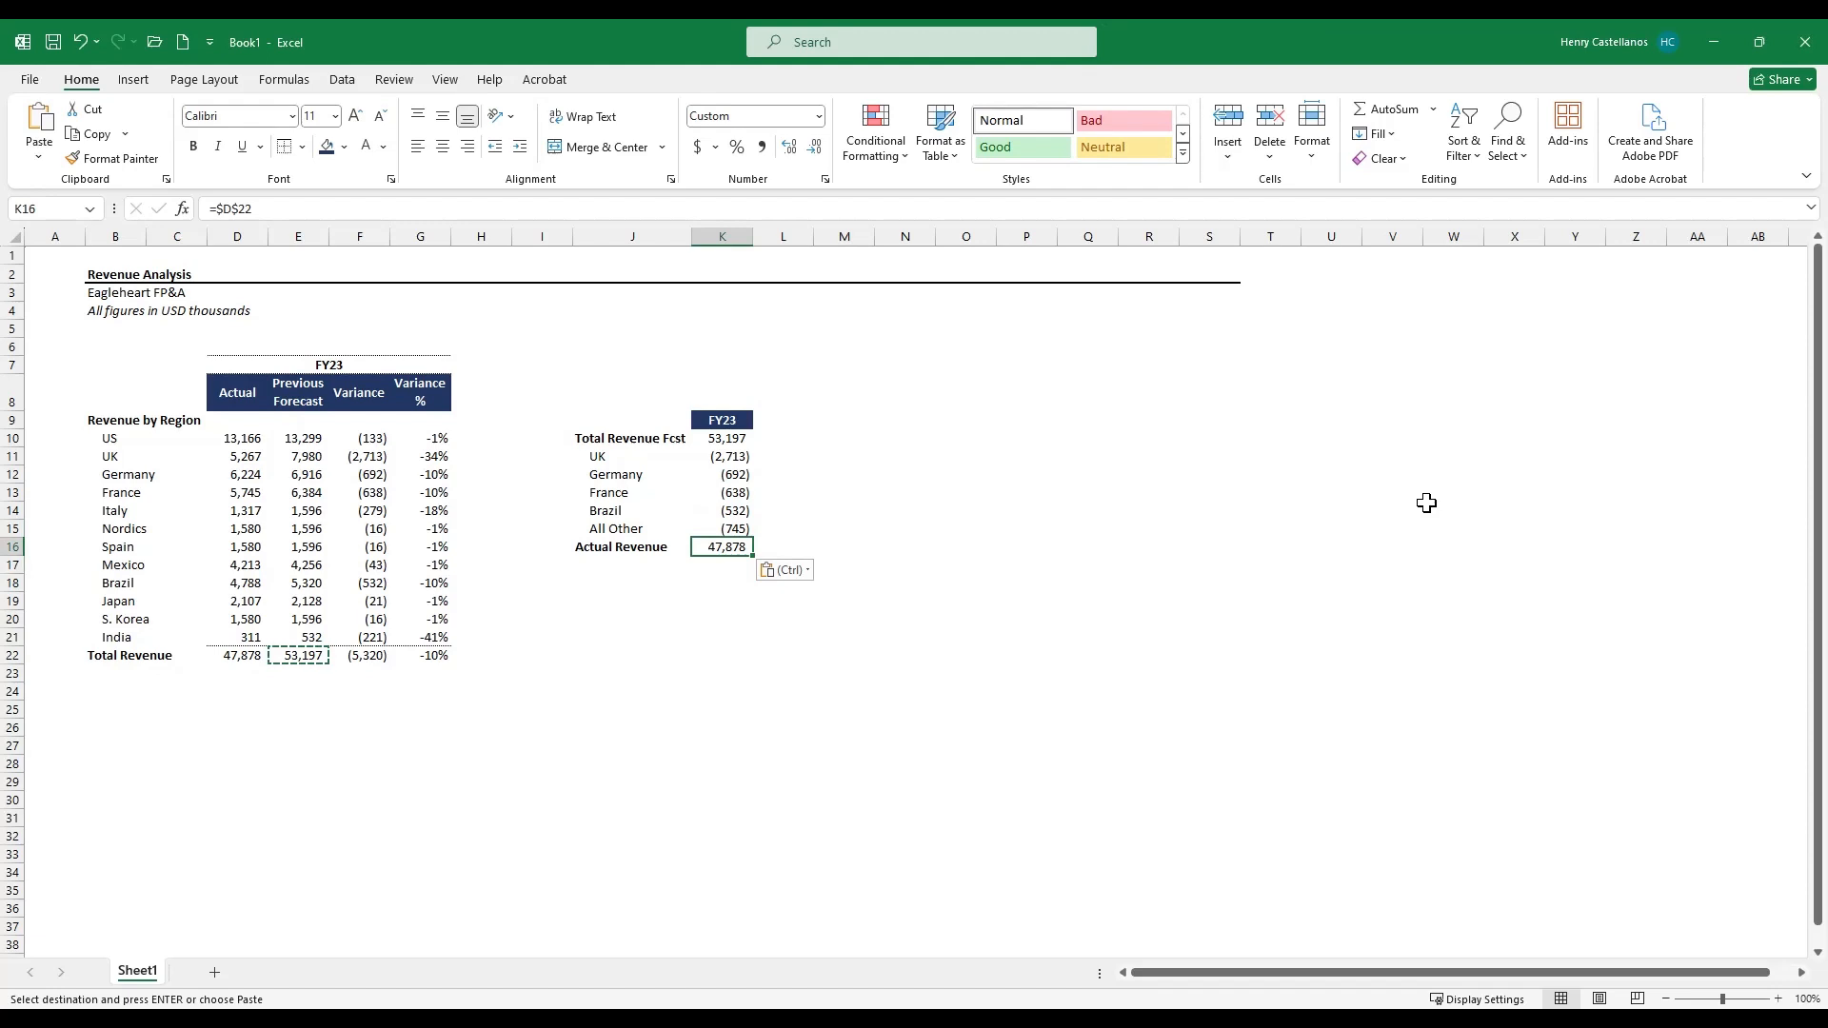
{"action": "key", "text": "Escape"}
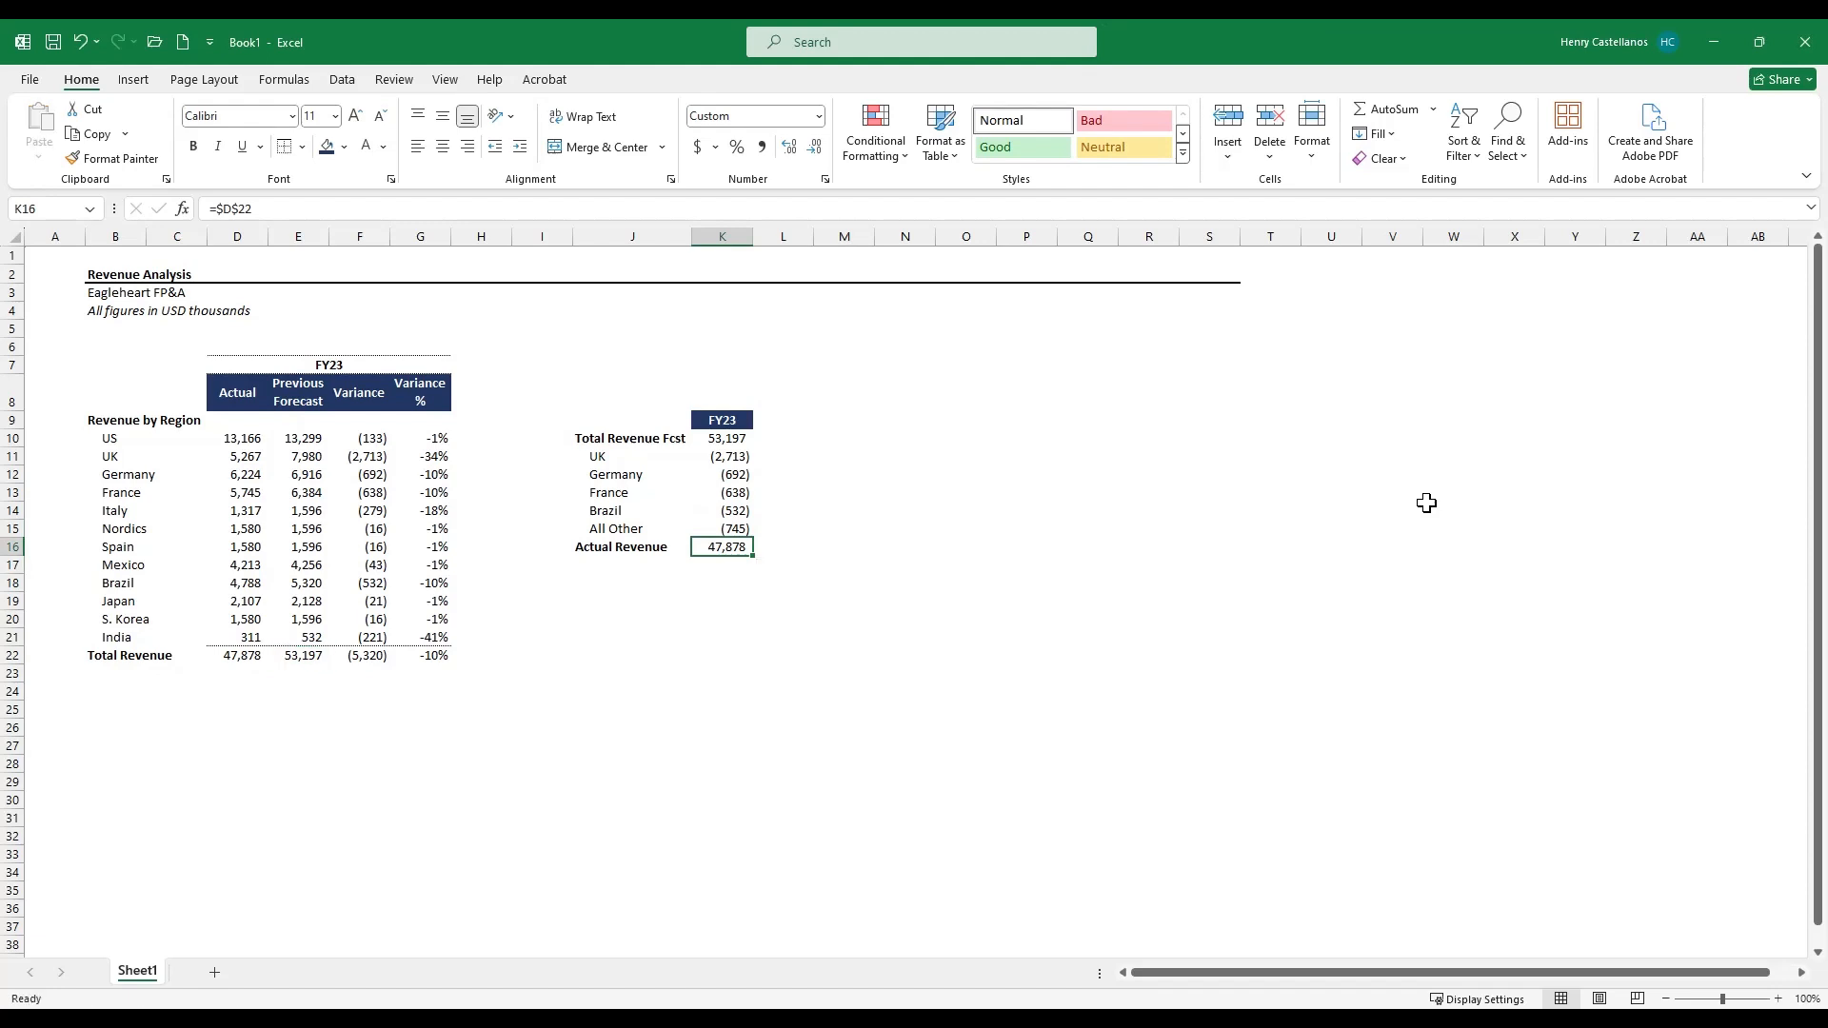
- Insert a waterfall chart from the forecast-to-actual bridge table and place it beside the table
{"action": "key", "text": "Up"}
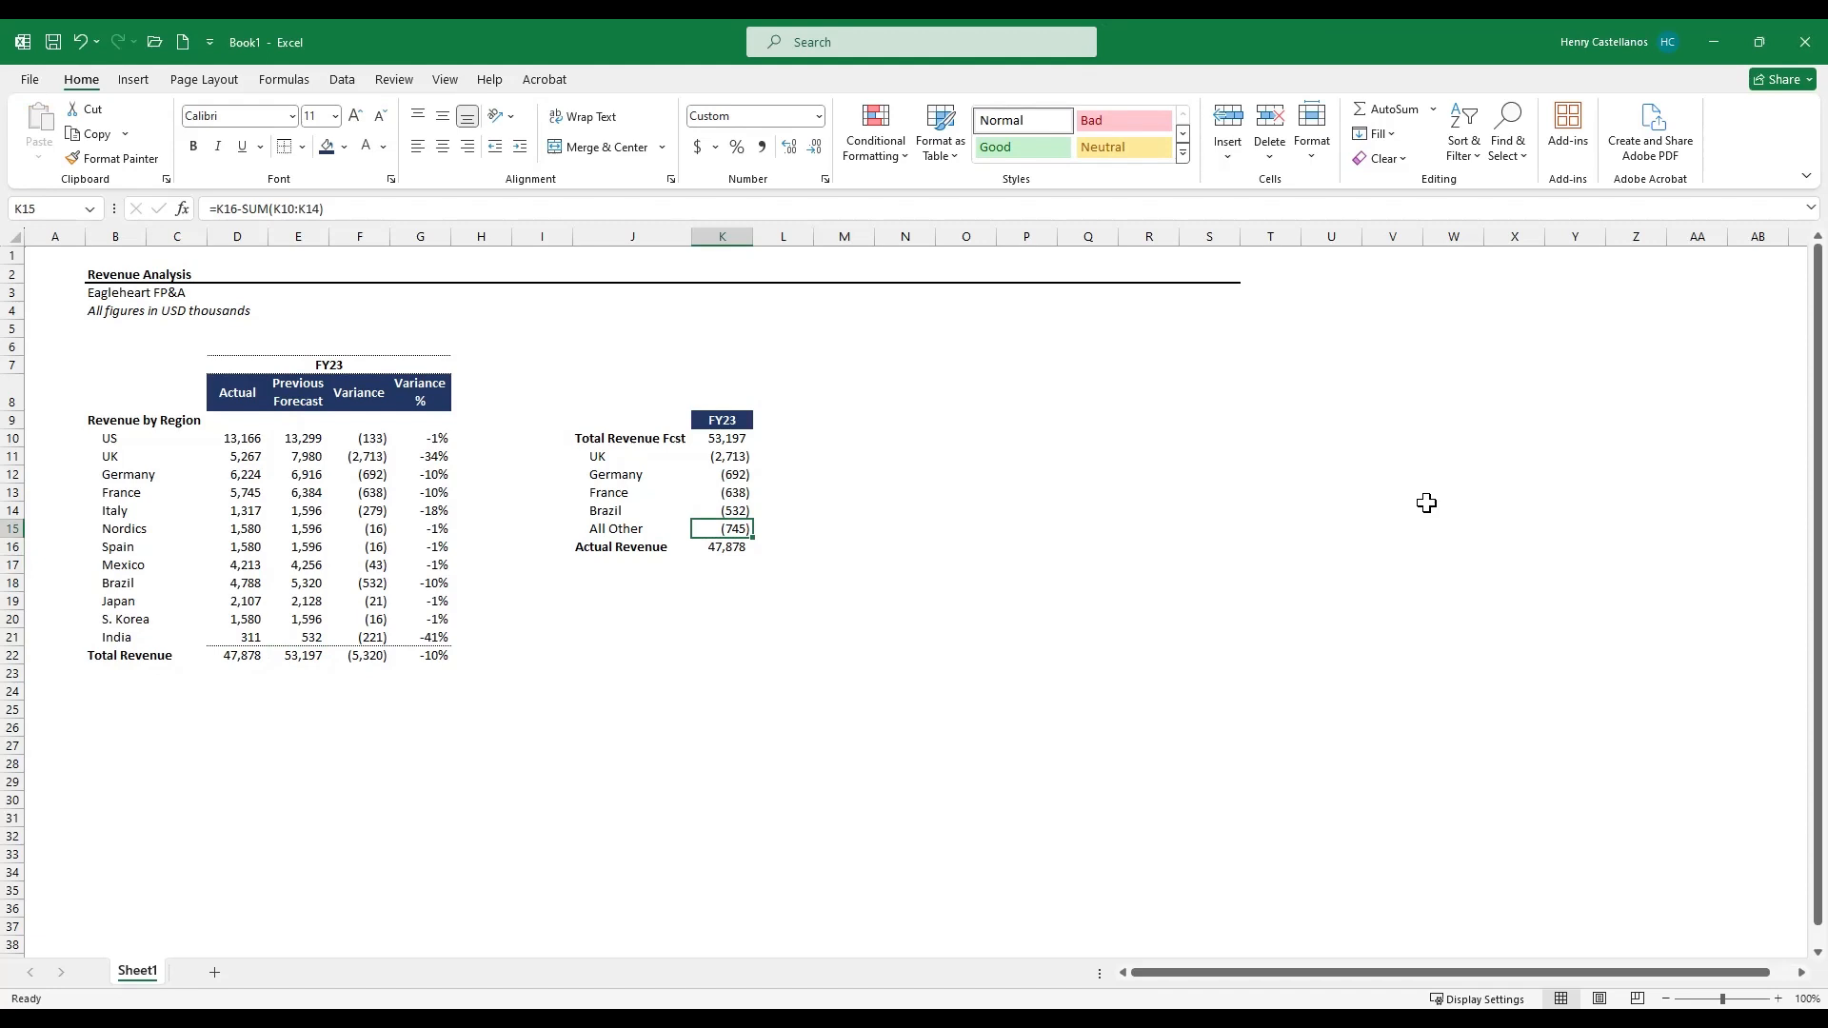
{"action": "key", "text": "Left"}
{"action": "key", "text": "ctrl+Up"}
{"action": "key", "text": "ctrl+shift+Down"}
{"action": "key", "text": "shift+Right"}
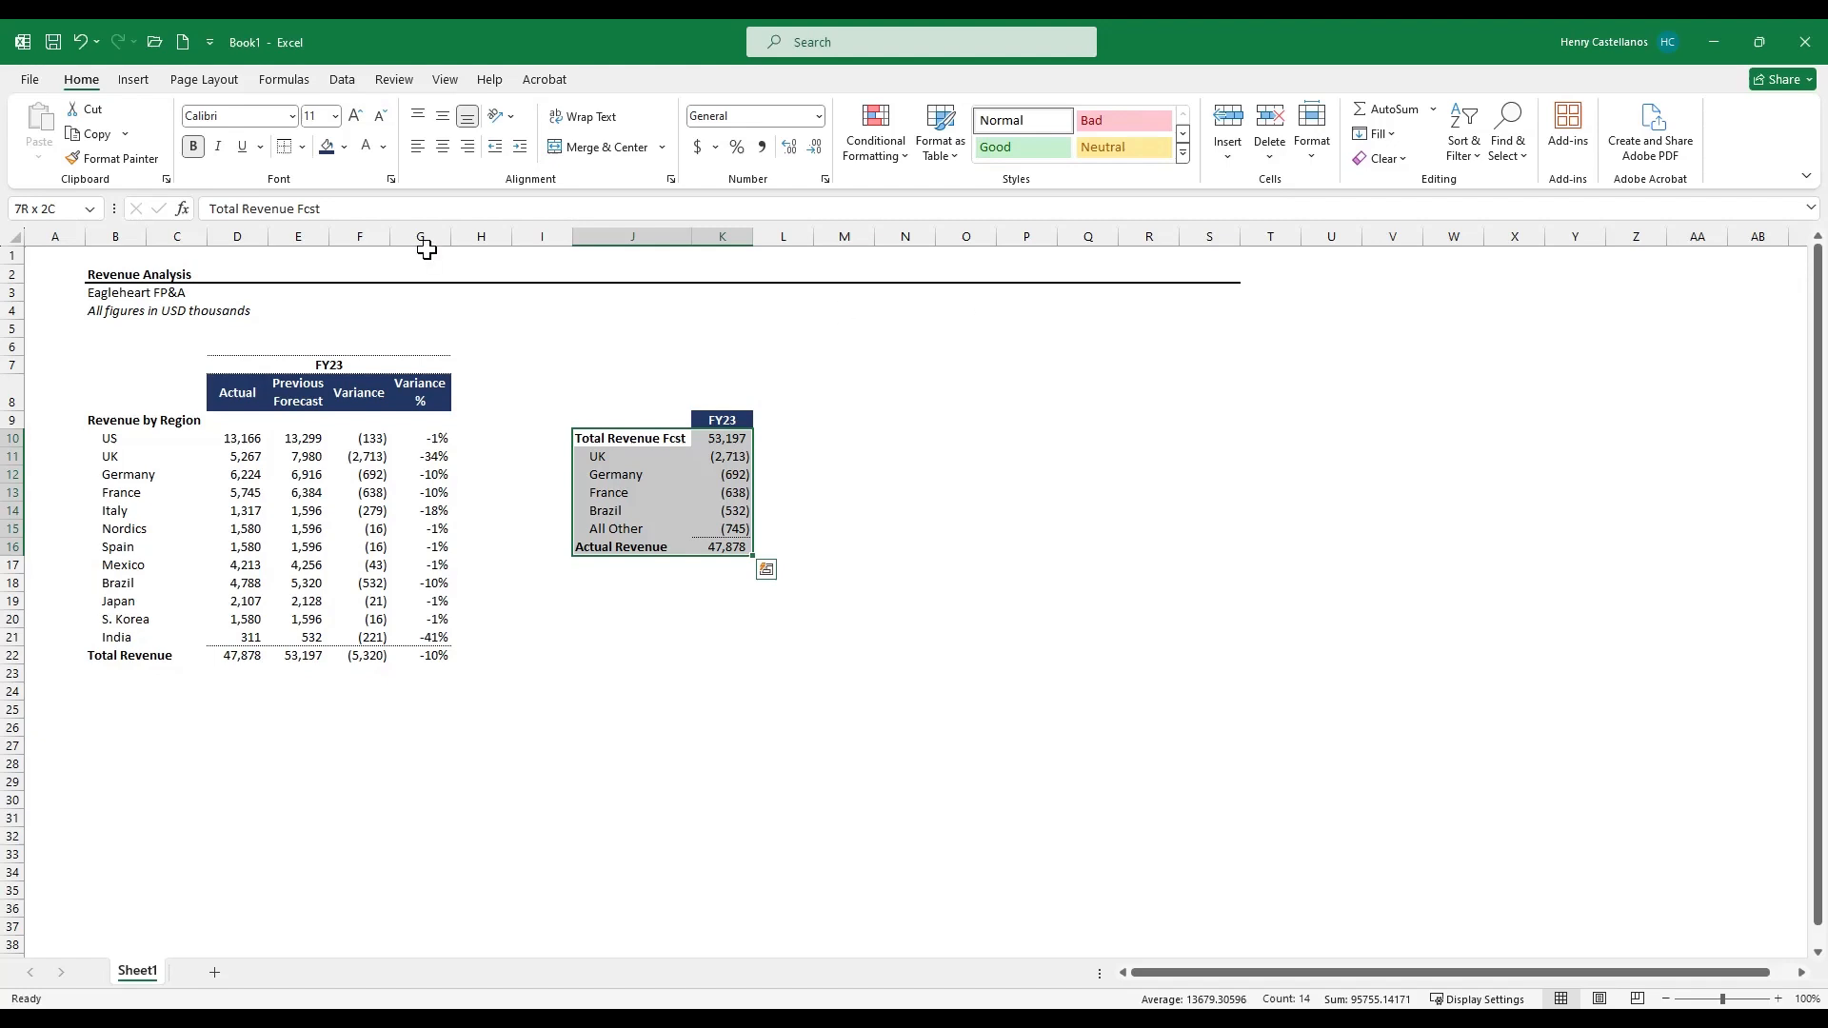
{"action": "left_click", "coordinate": [139, 82]}
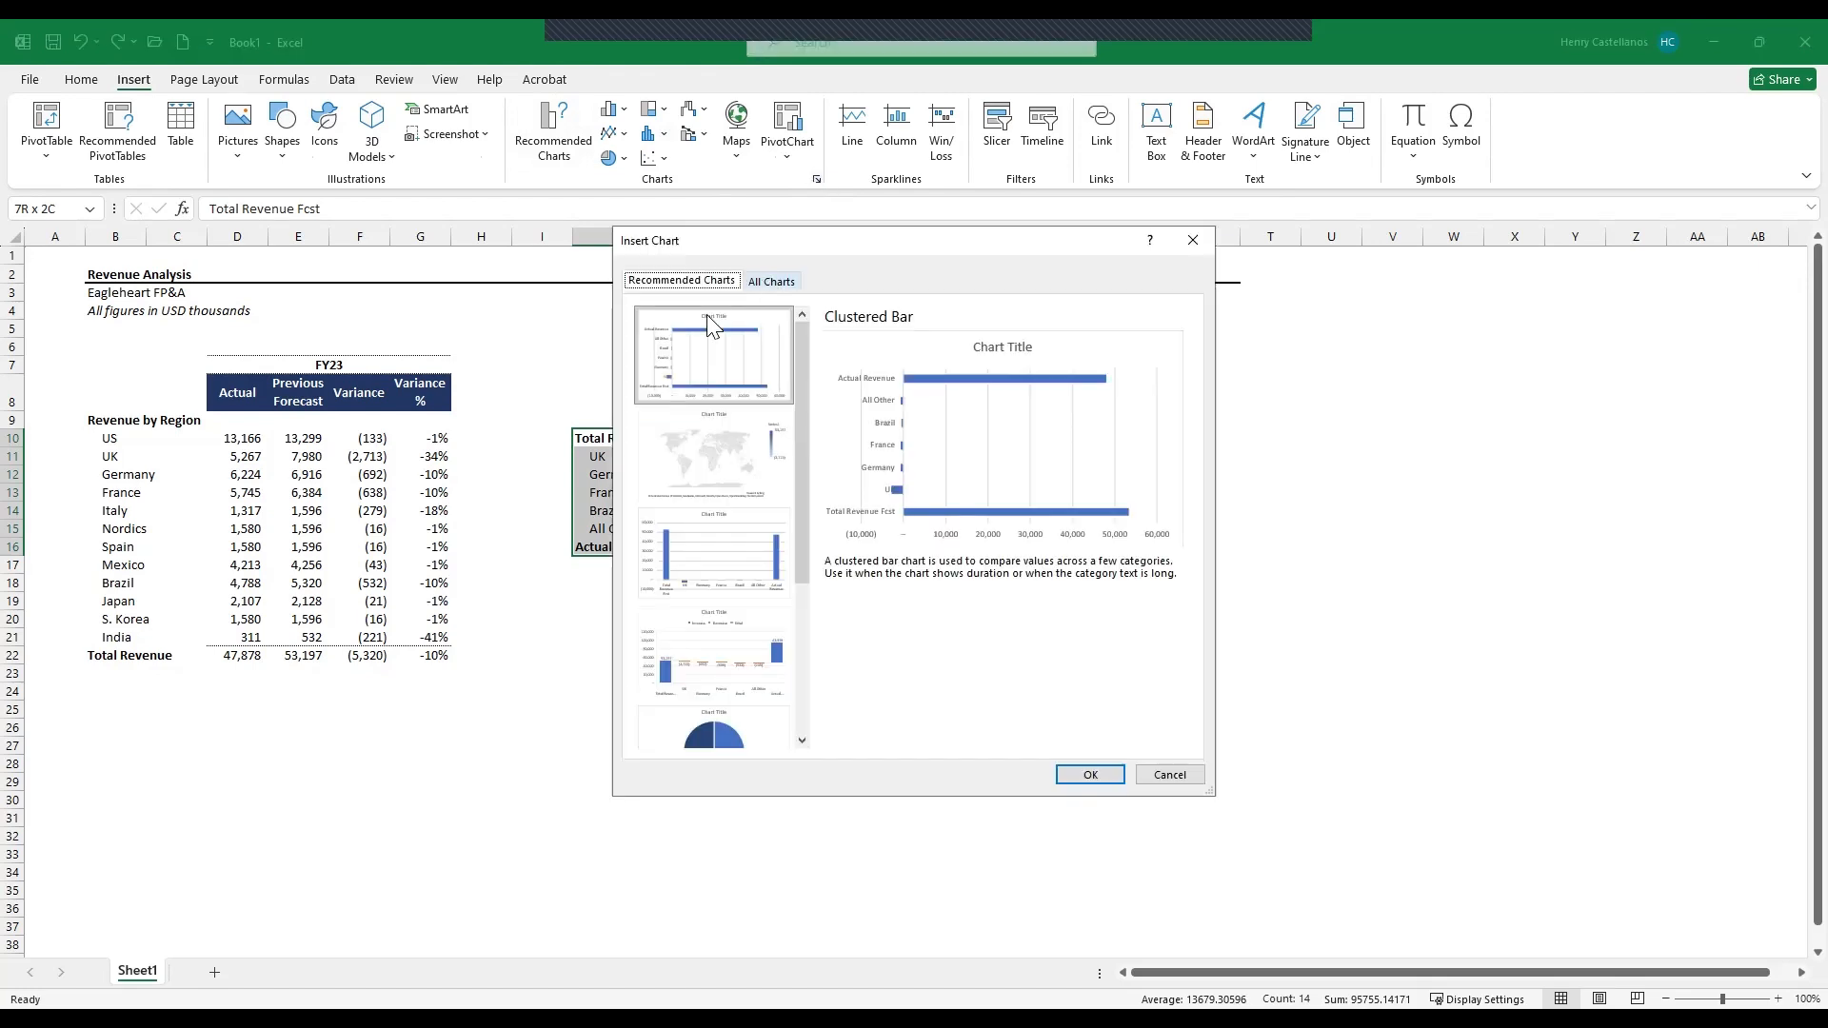
{"action": "left_click", "coordinate": [771, 282]}
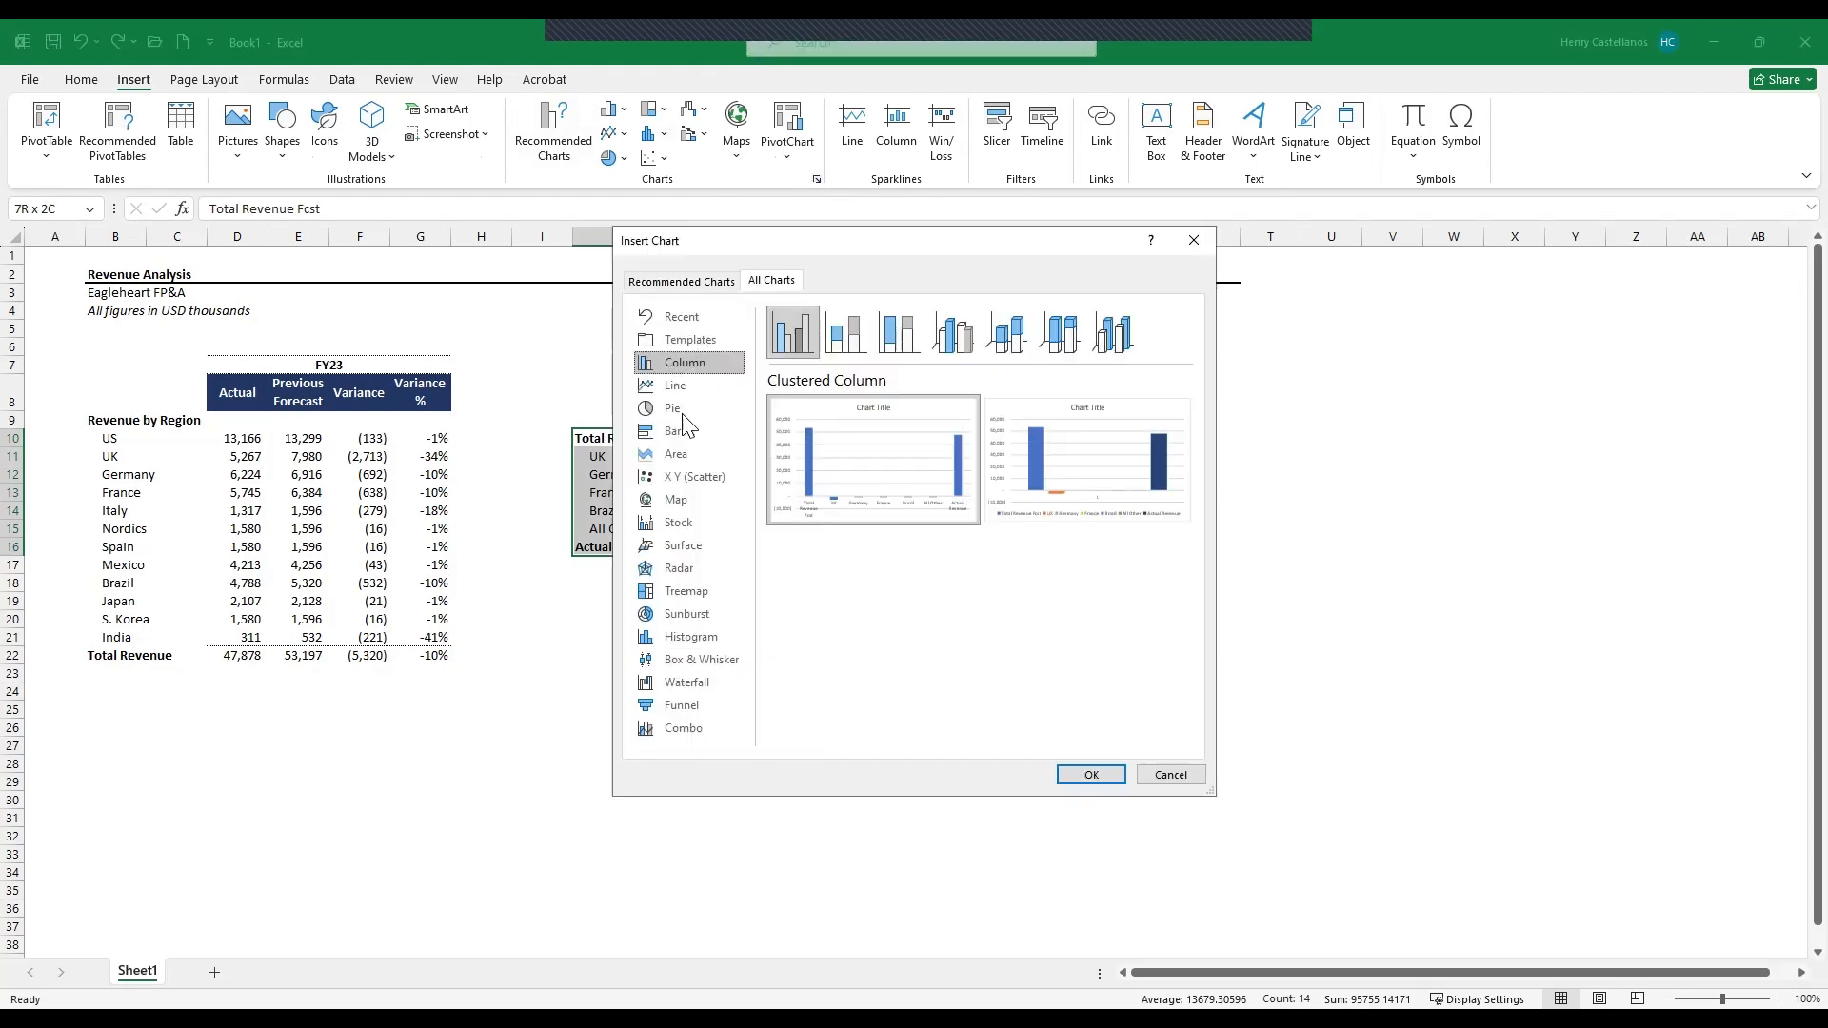
{"action": "left_click", "coordinate": [687, 686]}
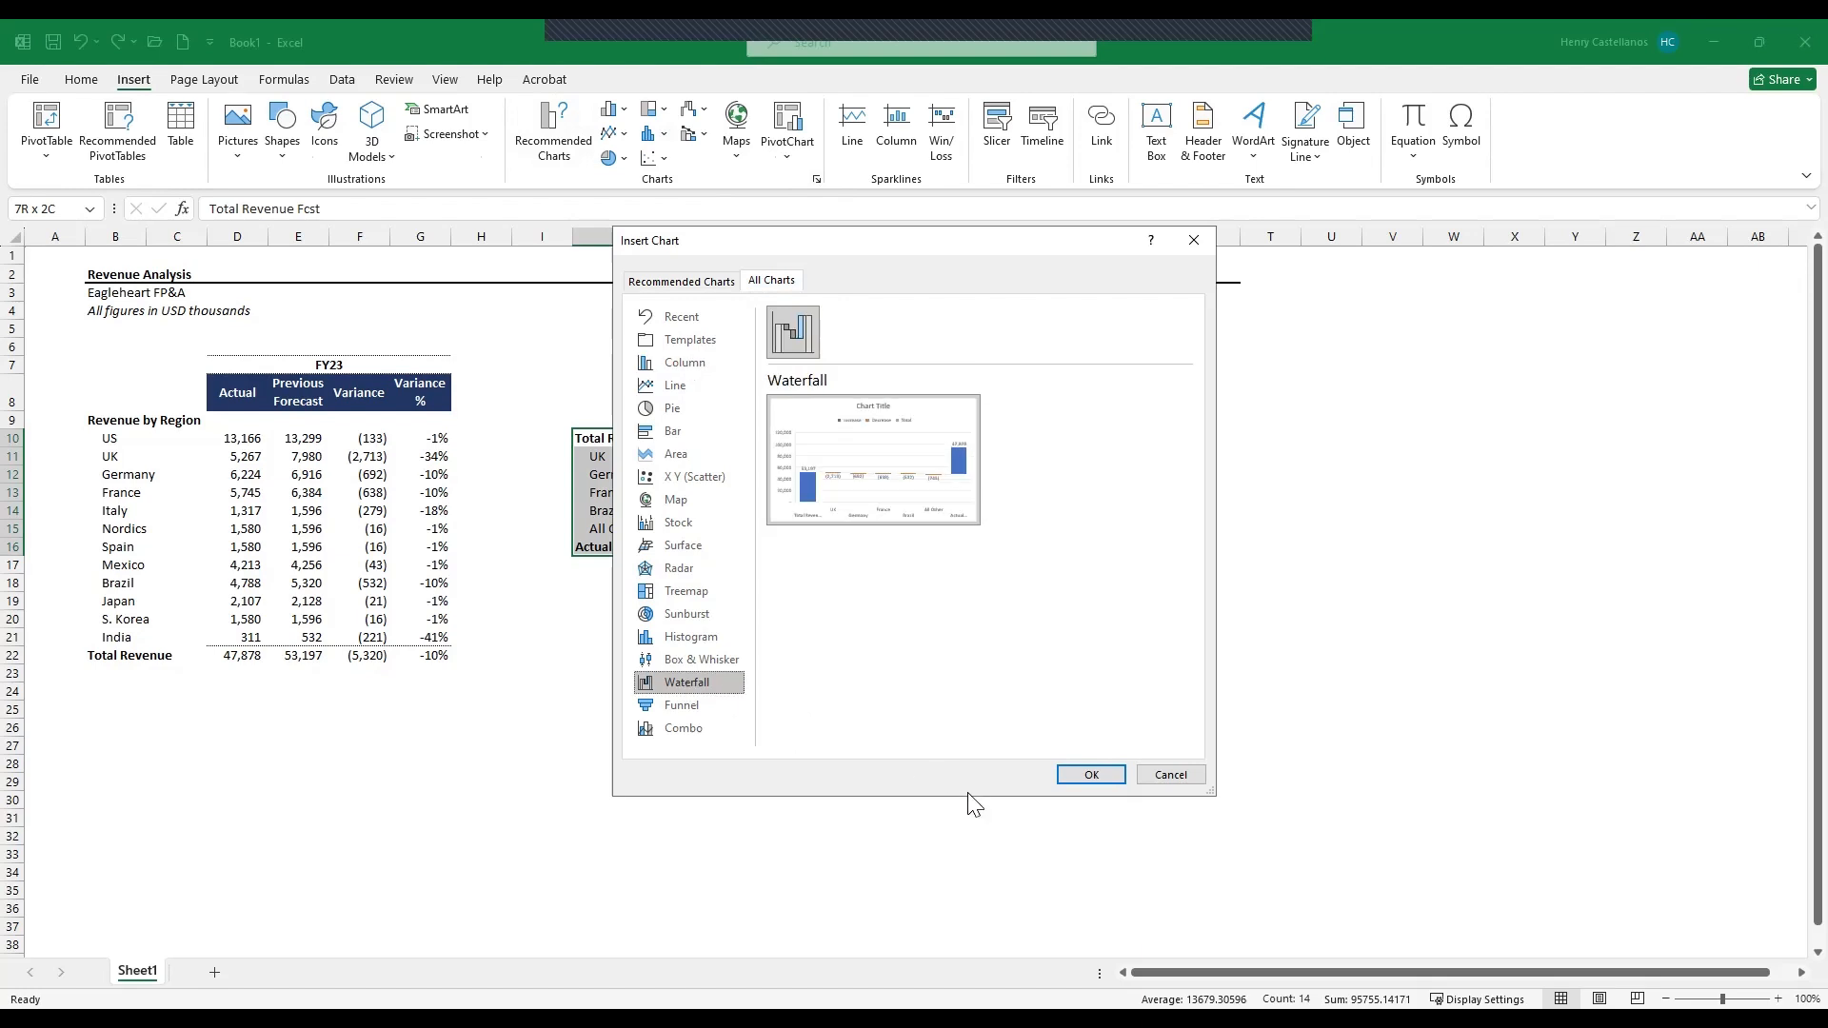
{"action": "left_click", "coordinate": [1110, 781]}
{"action": "left_click_drag", "start_coordinate": [988, 489], "coordinate": [1080, 376]}
{"action": "left_click", "coordinate": [1000, 759]}
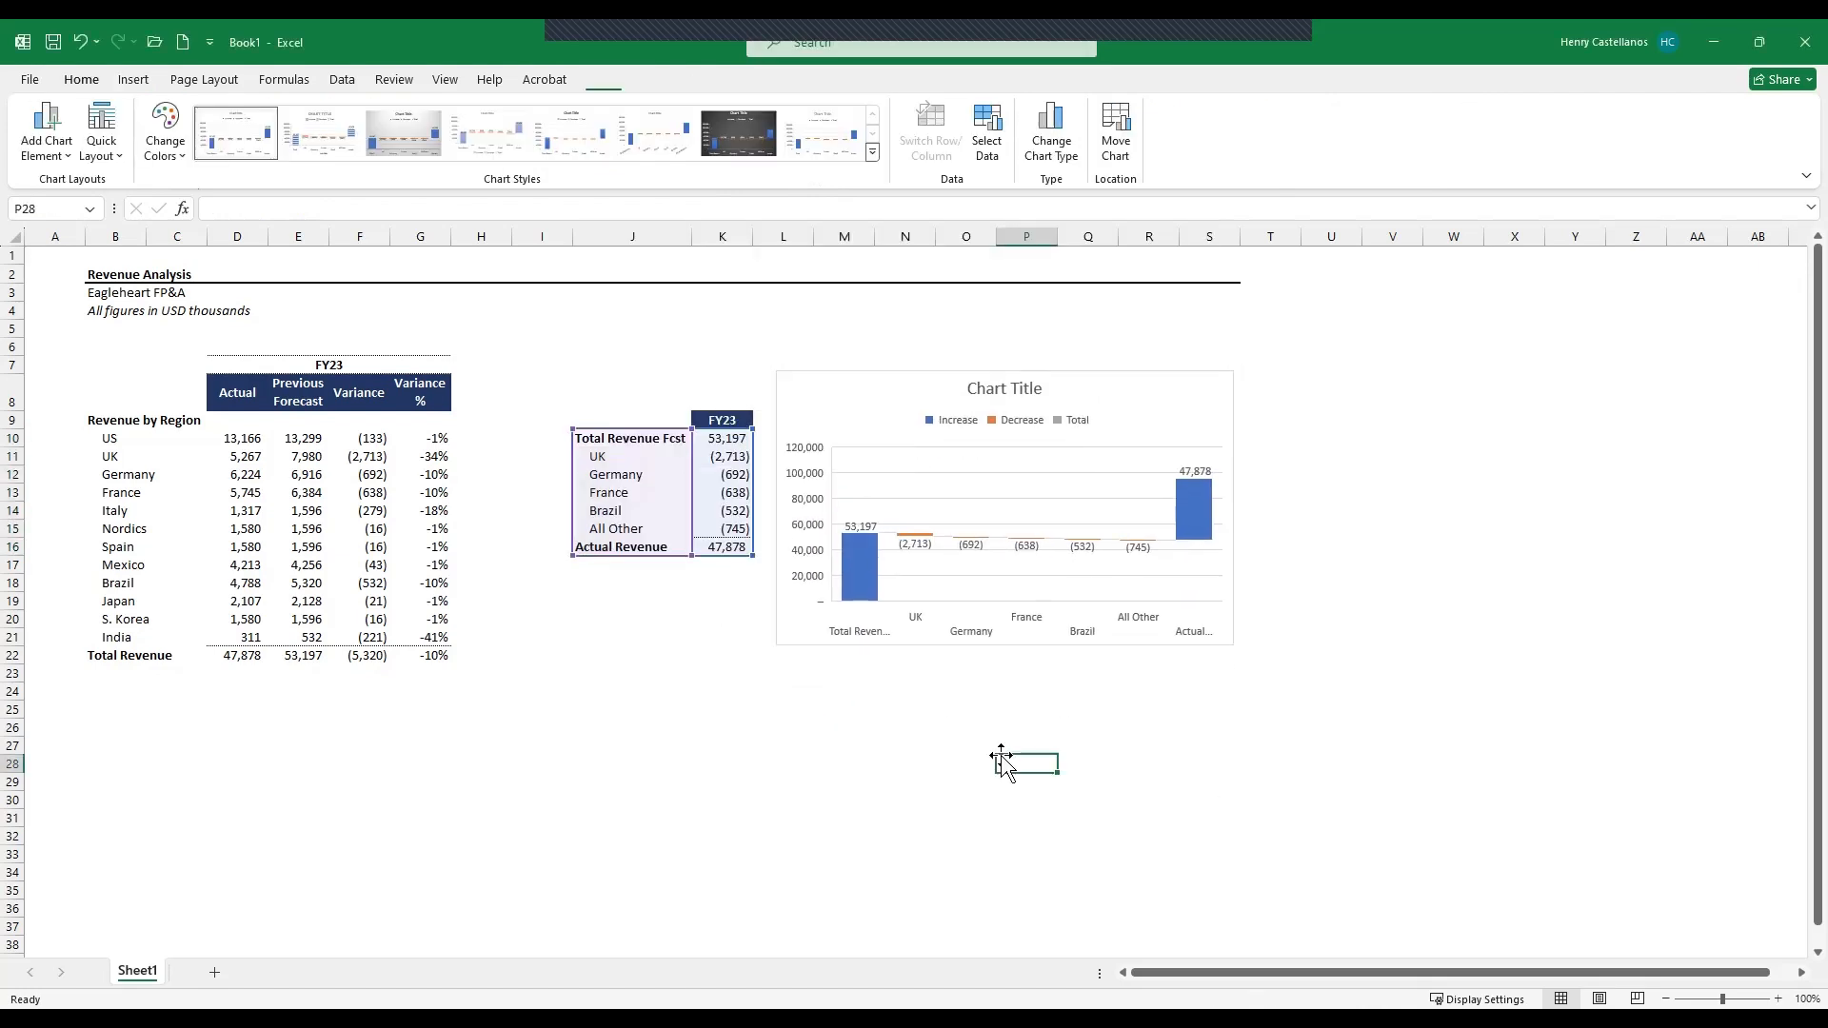
- Title the waterfall chart "Actual Revenue vs Forecast"
{"action": "left_click", "coordinate": [1004, 387]}
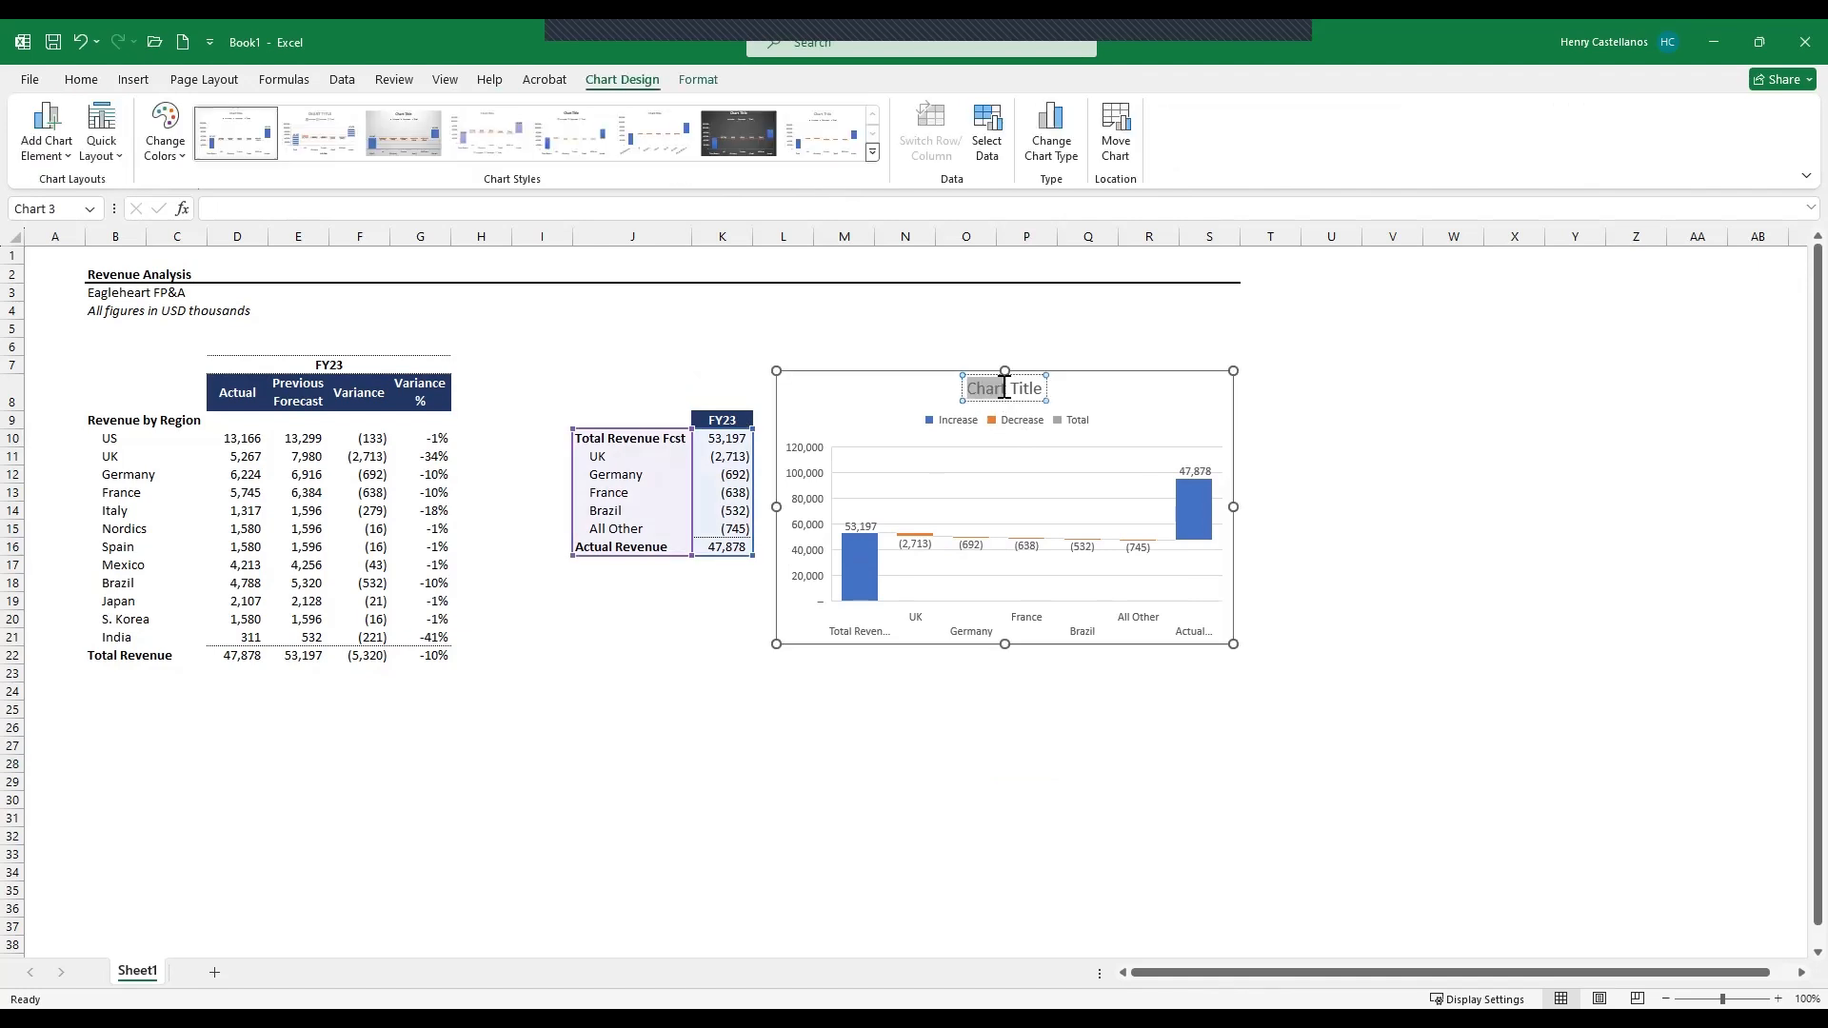
{"action": "triple_click", "coordinate": [1004, 388]}
{"action": "type", "text": "Actual R"}
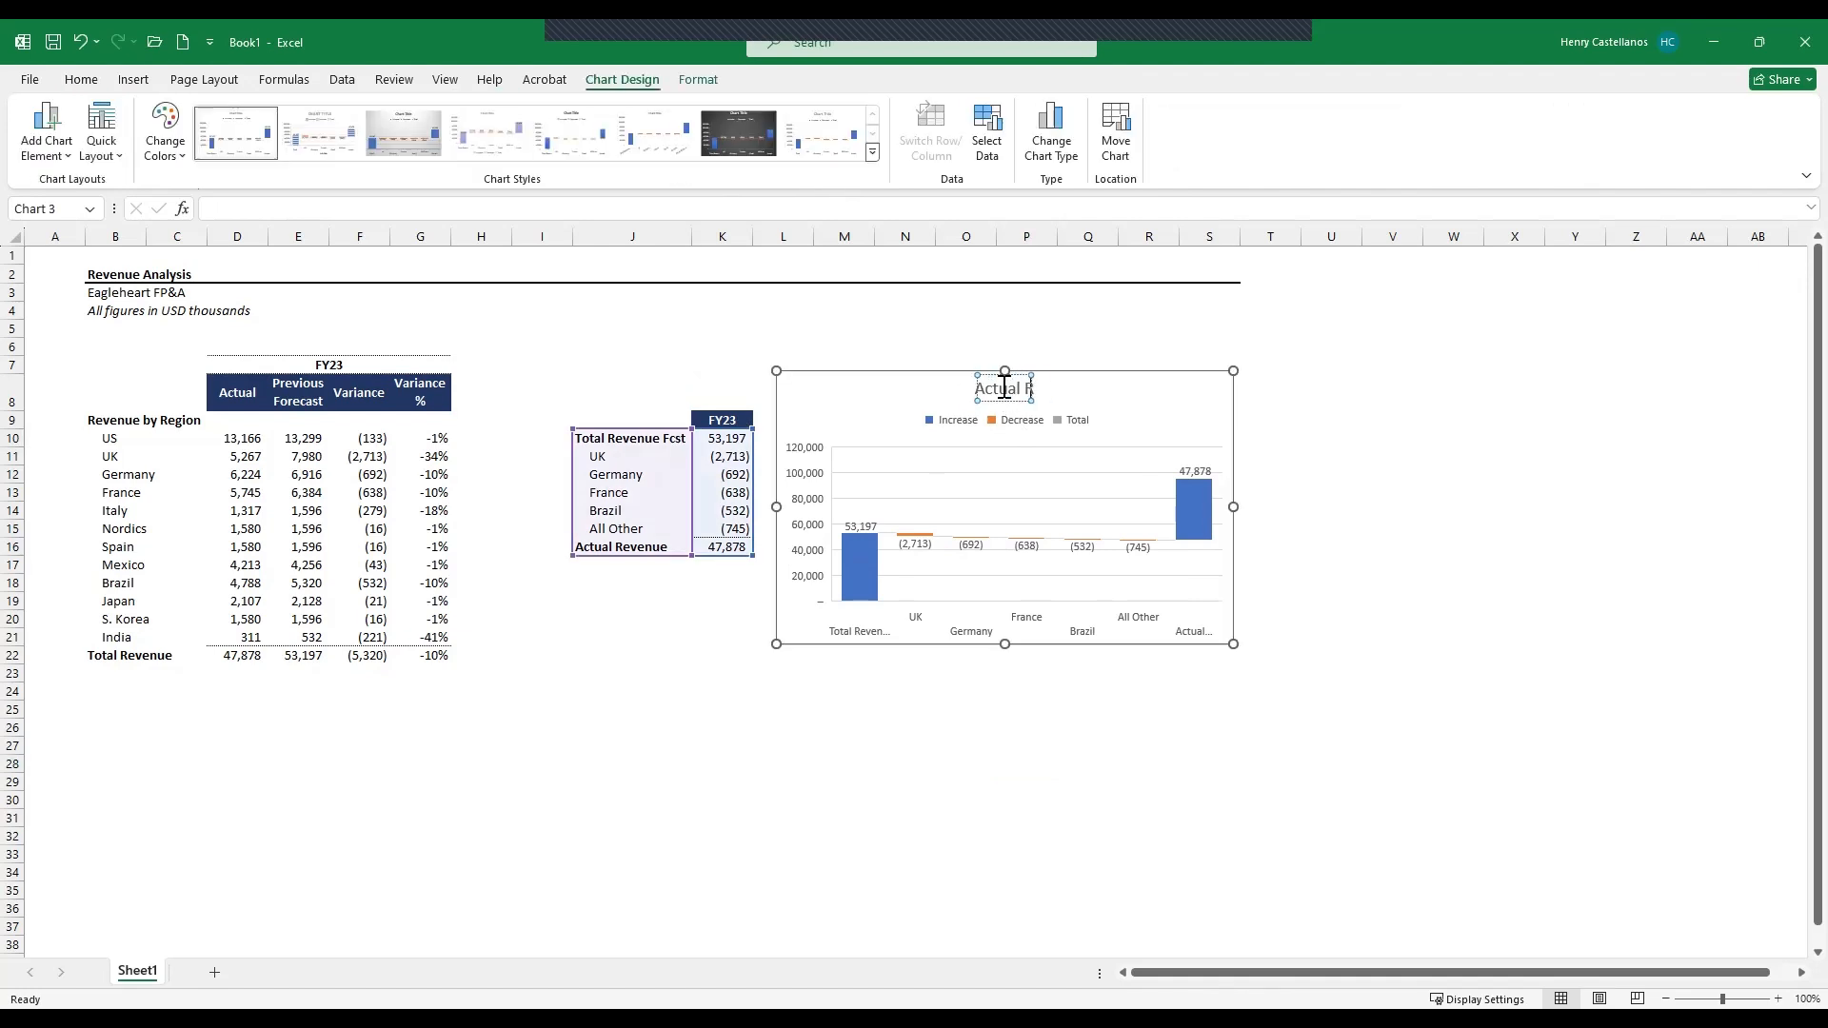
{"action": "type", "text": "evenue Vs"}
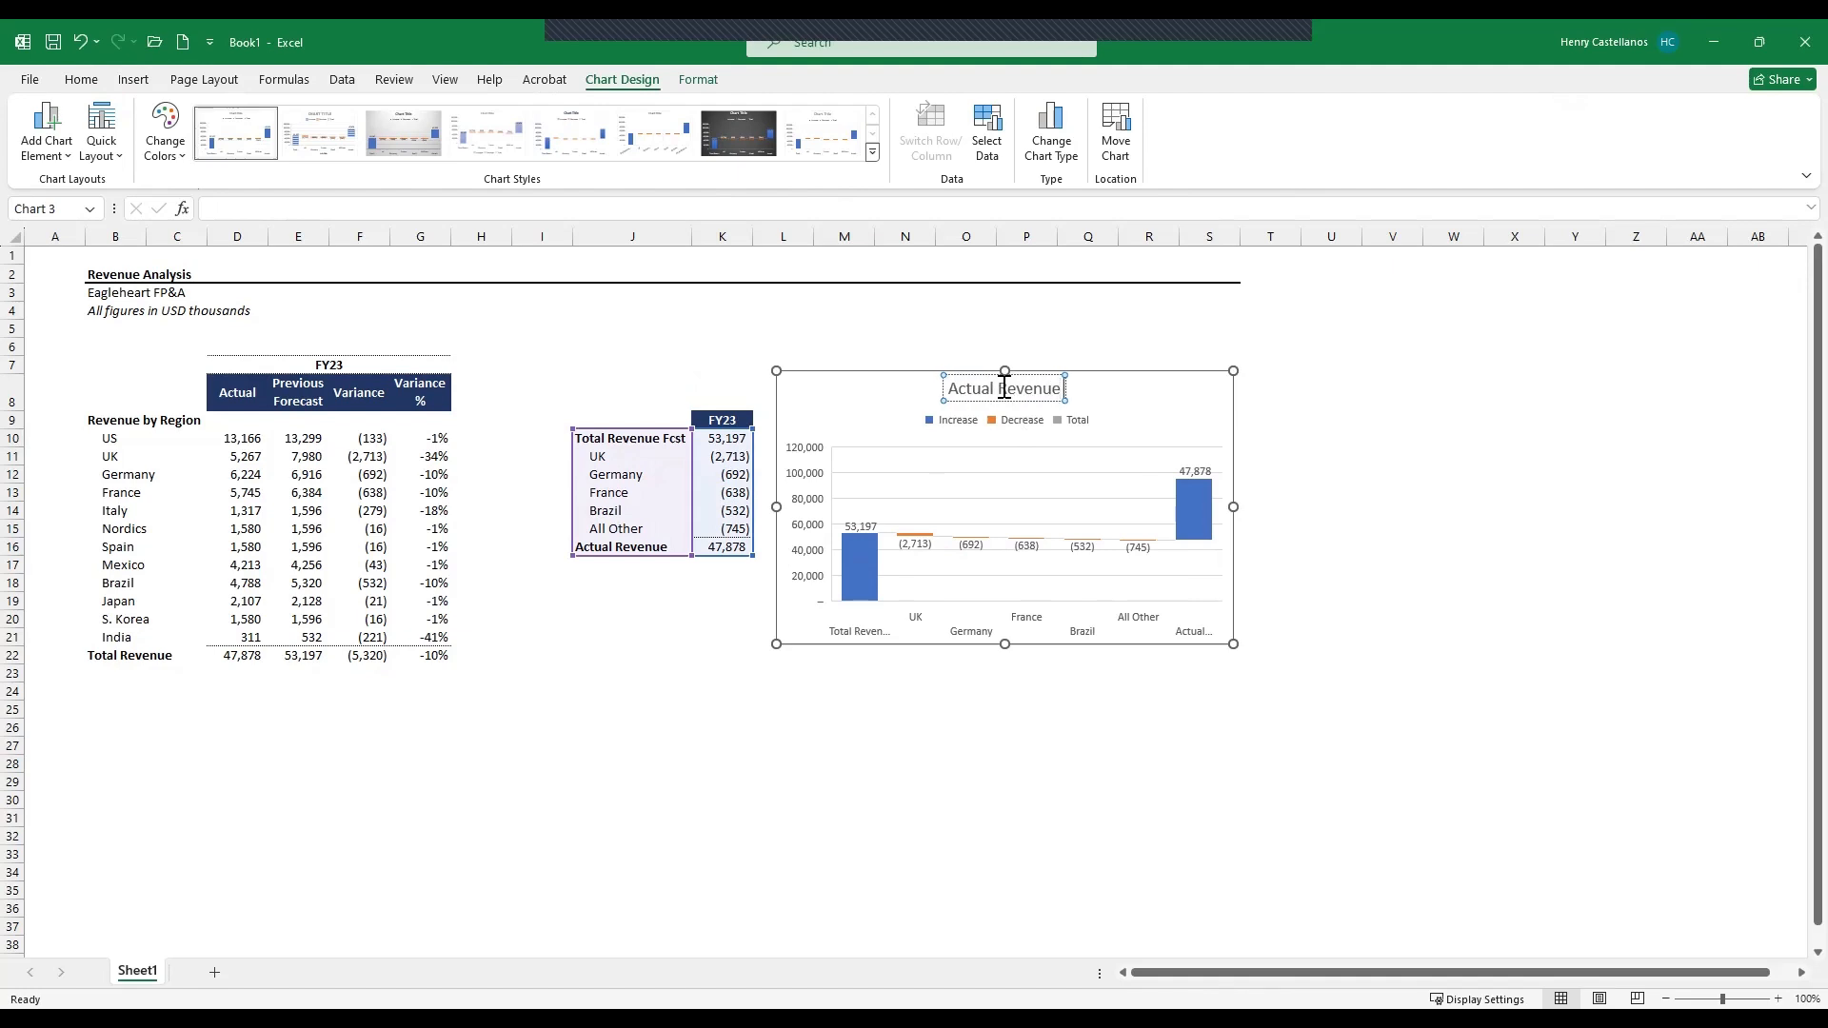
{"action": "key", "text": "BackSpace"}
{"action": "key", "text": "BackSpace"}
{"action": "type", "text": "vs Fore"}
{"action": "key", "text": "BackSpace"}
{"action": "key", "text": "BackSpace"}
{"action": "key", "text": "BackSpace"}
{"action": "type", "text": "cast"}
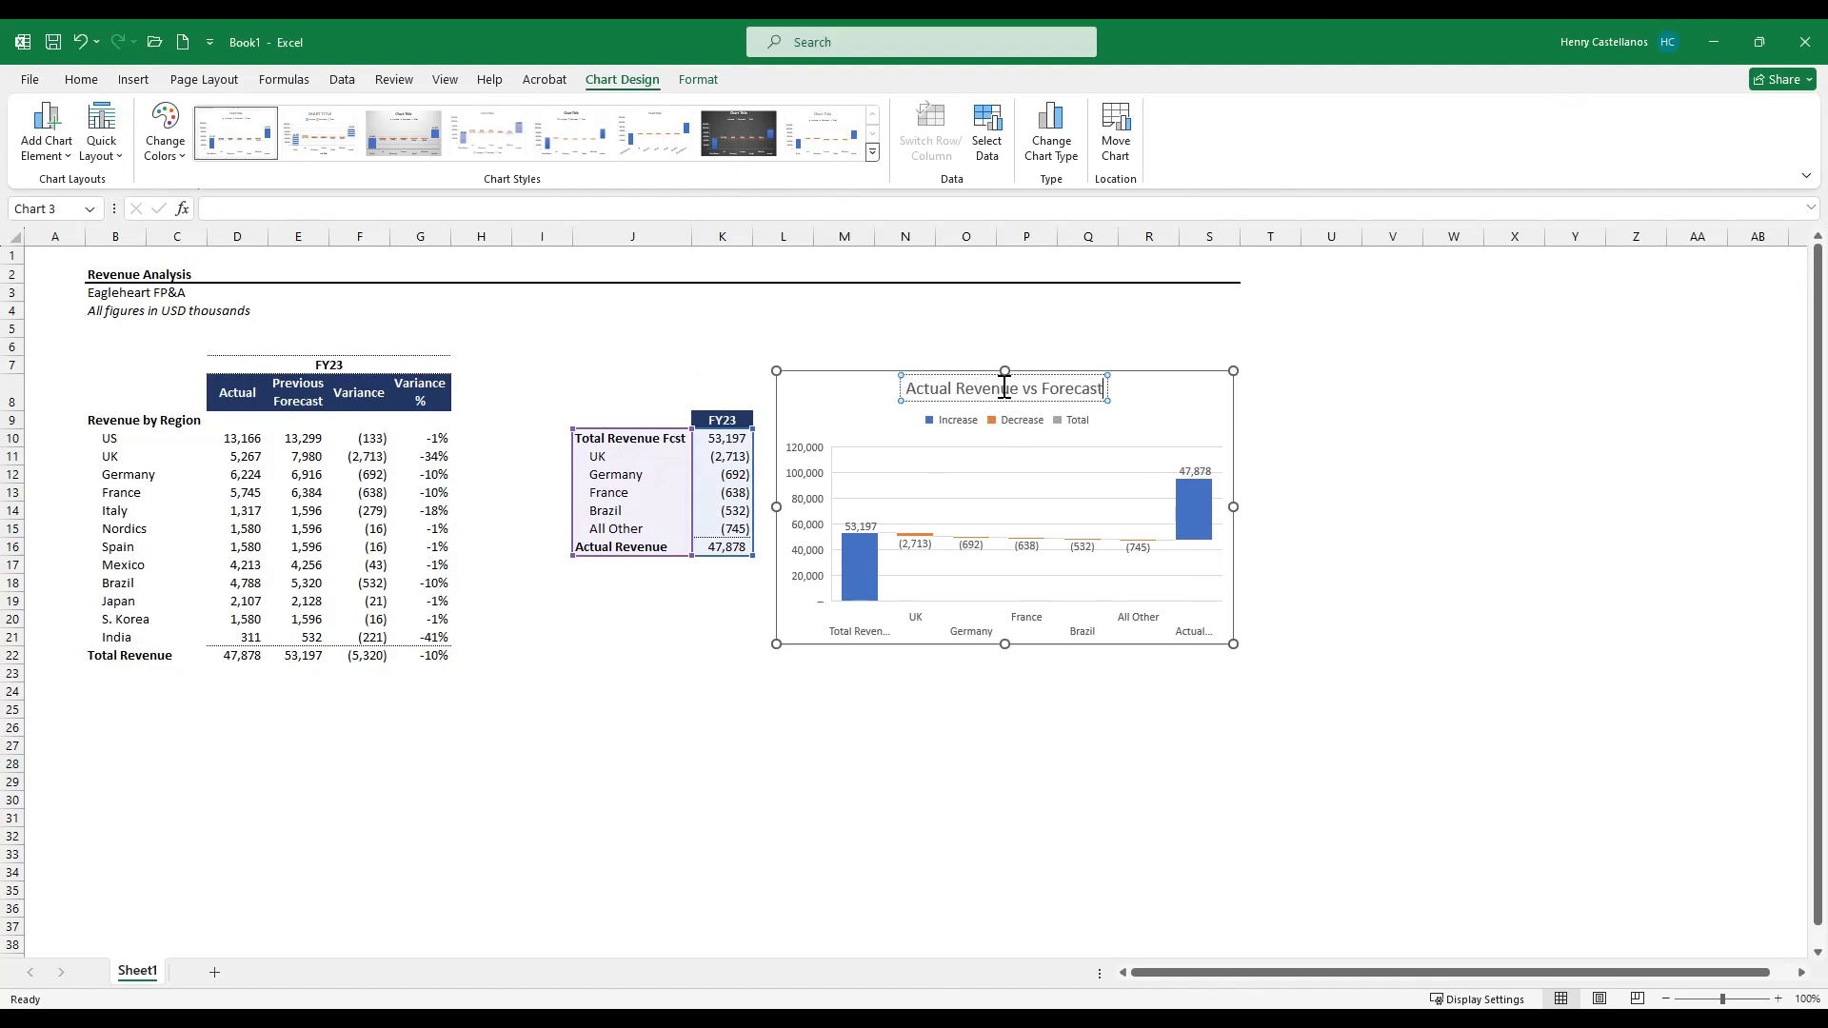
{"action": "left_click", "coordinate": [957, 495]}
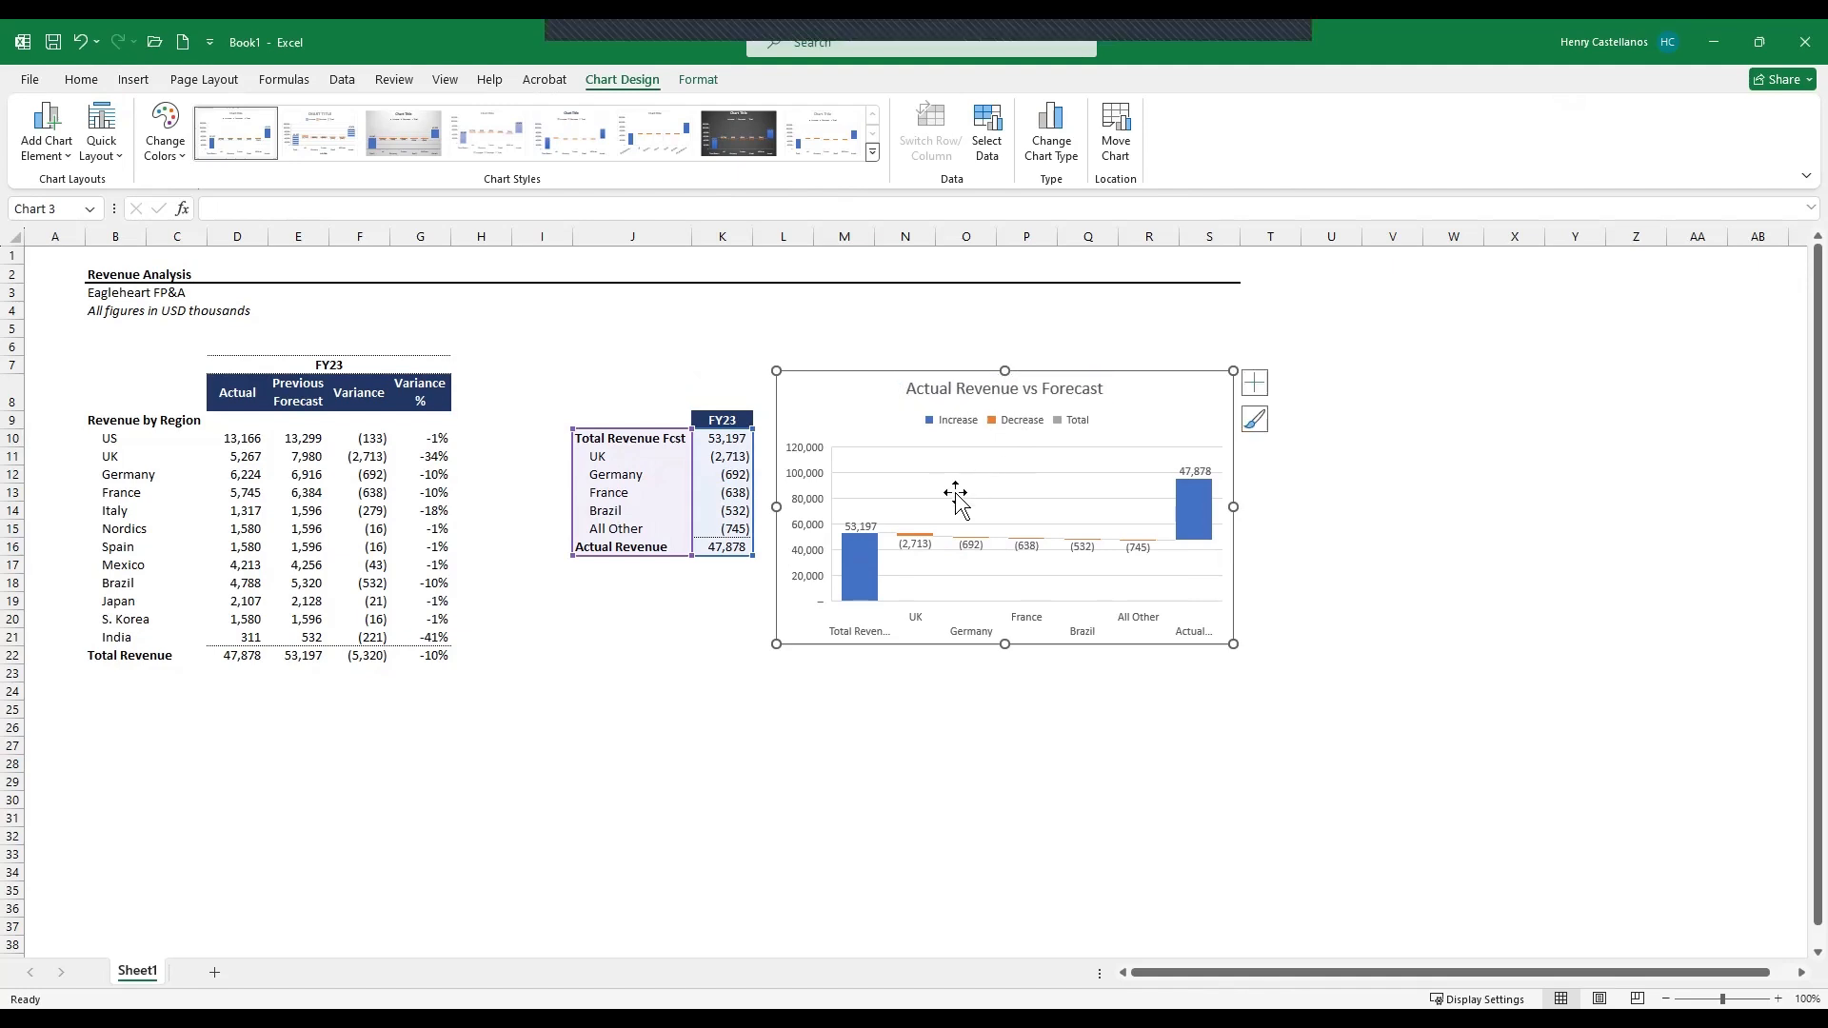
- Set the Actual Revenue column of the waterfall chart as a total
{"action": "left_click", "coordinate": [866, 574]}
{"action": "left_click", "coordinate": [867, 569]}
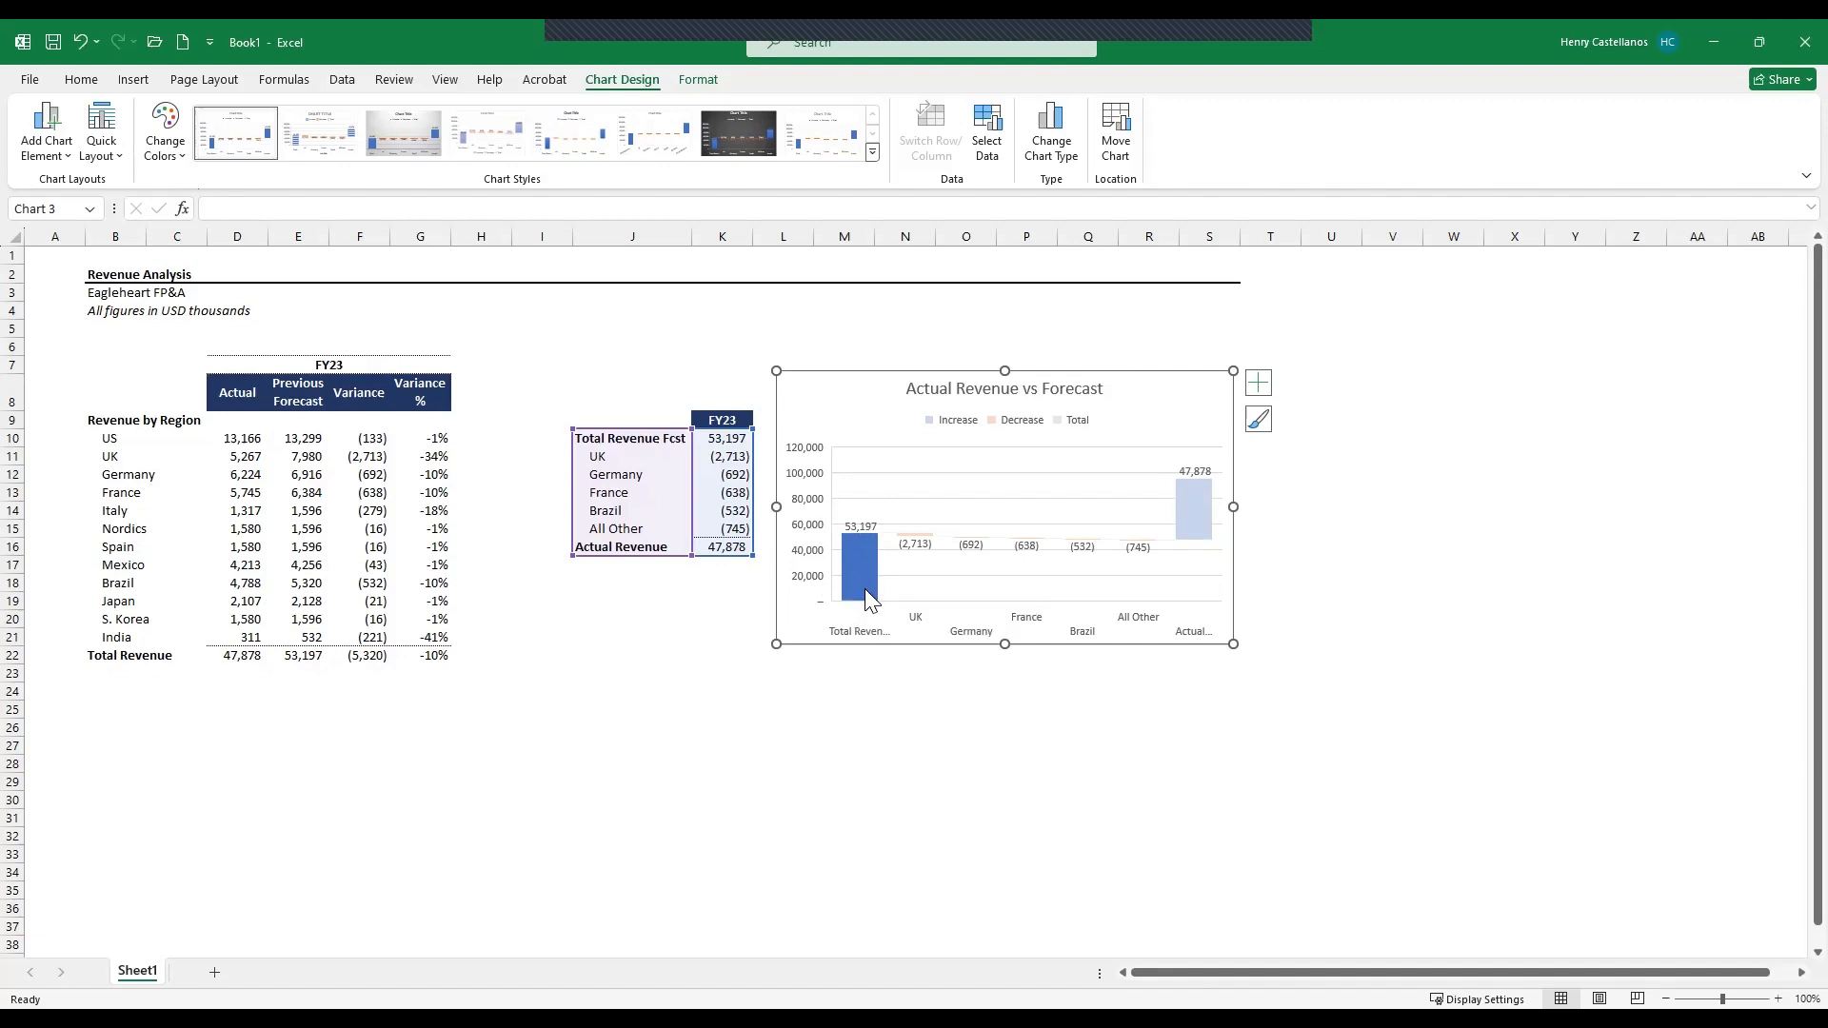
{"action": "left_click", "coordinate": [1187, 515]}
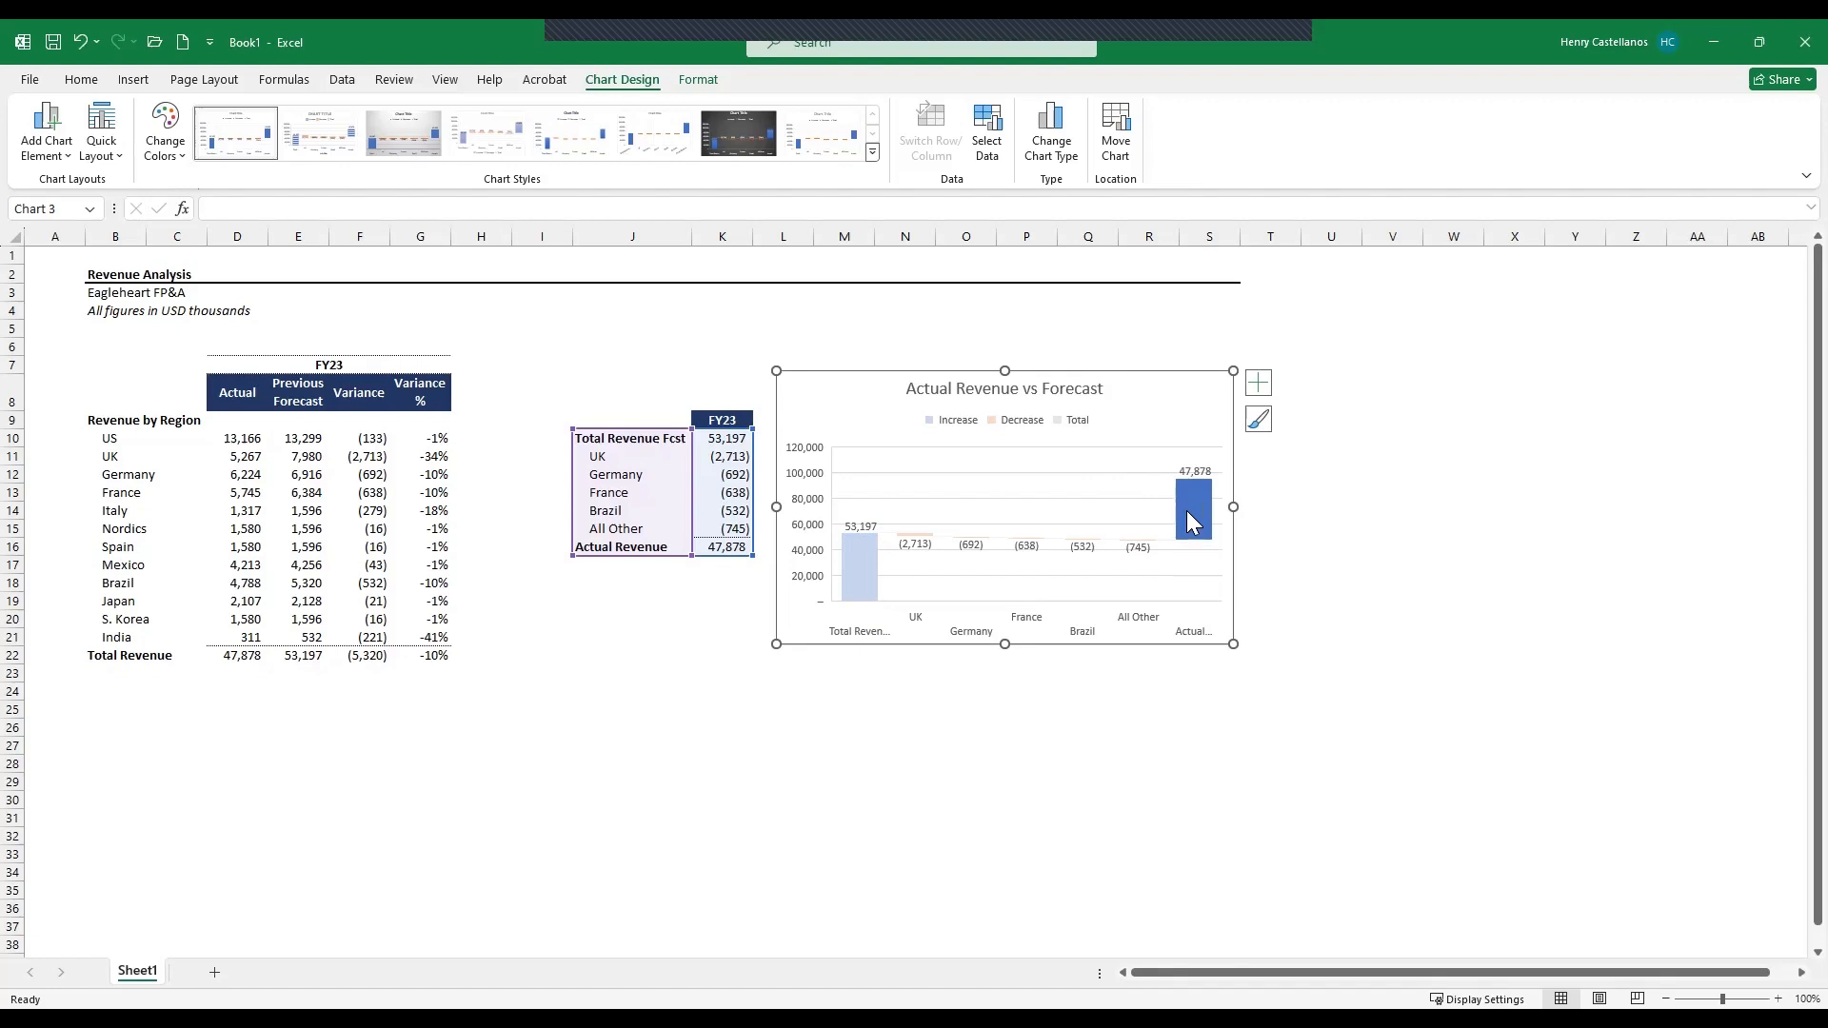
{"action": "right_click", "coordinate": [1196, 509]}
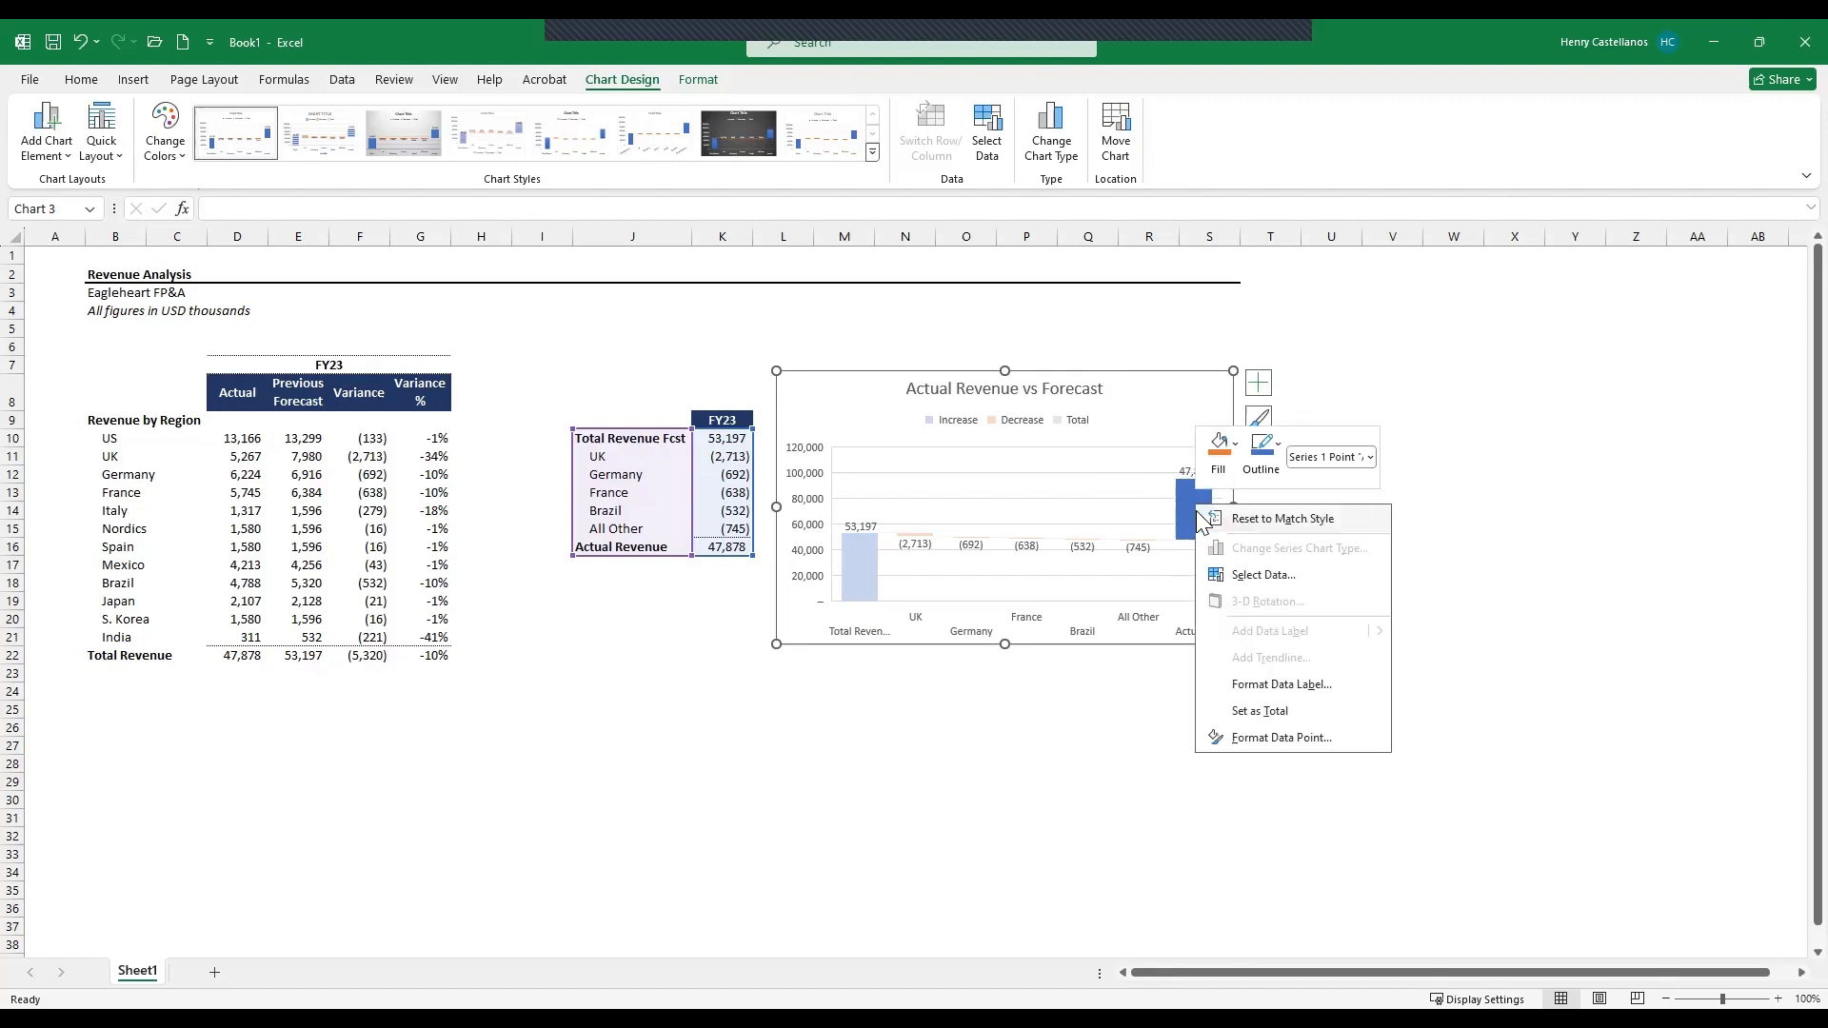
{"action": "left_click", "coordinate": [1276, 716]}
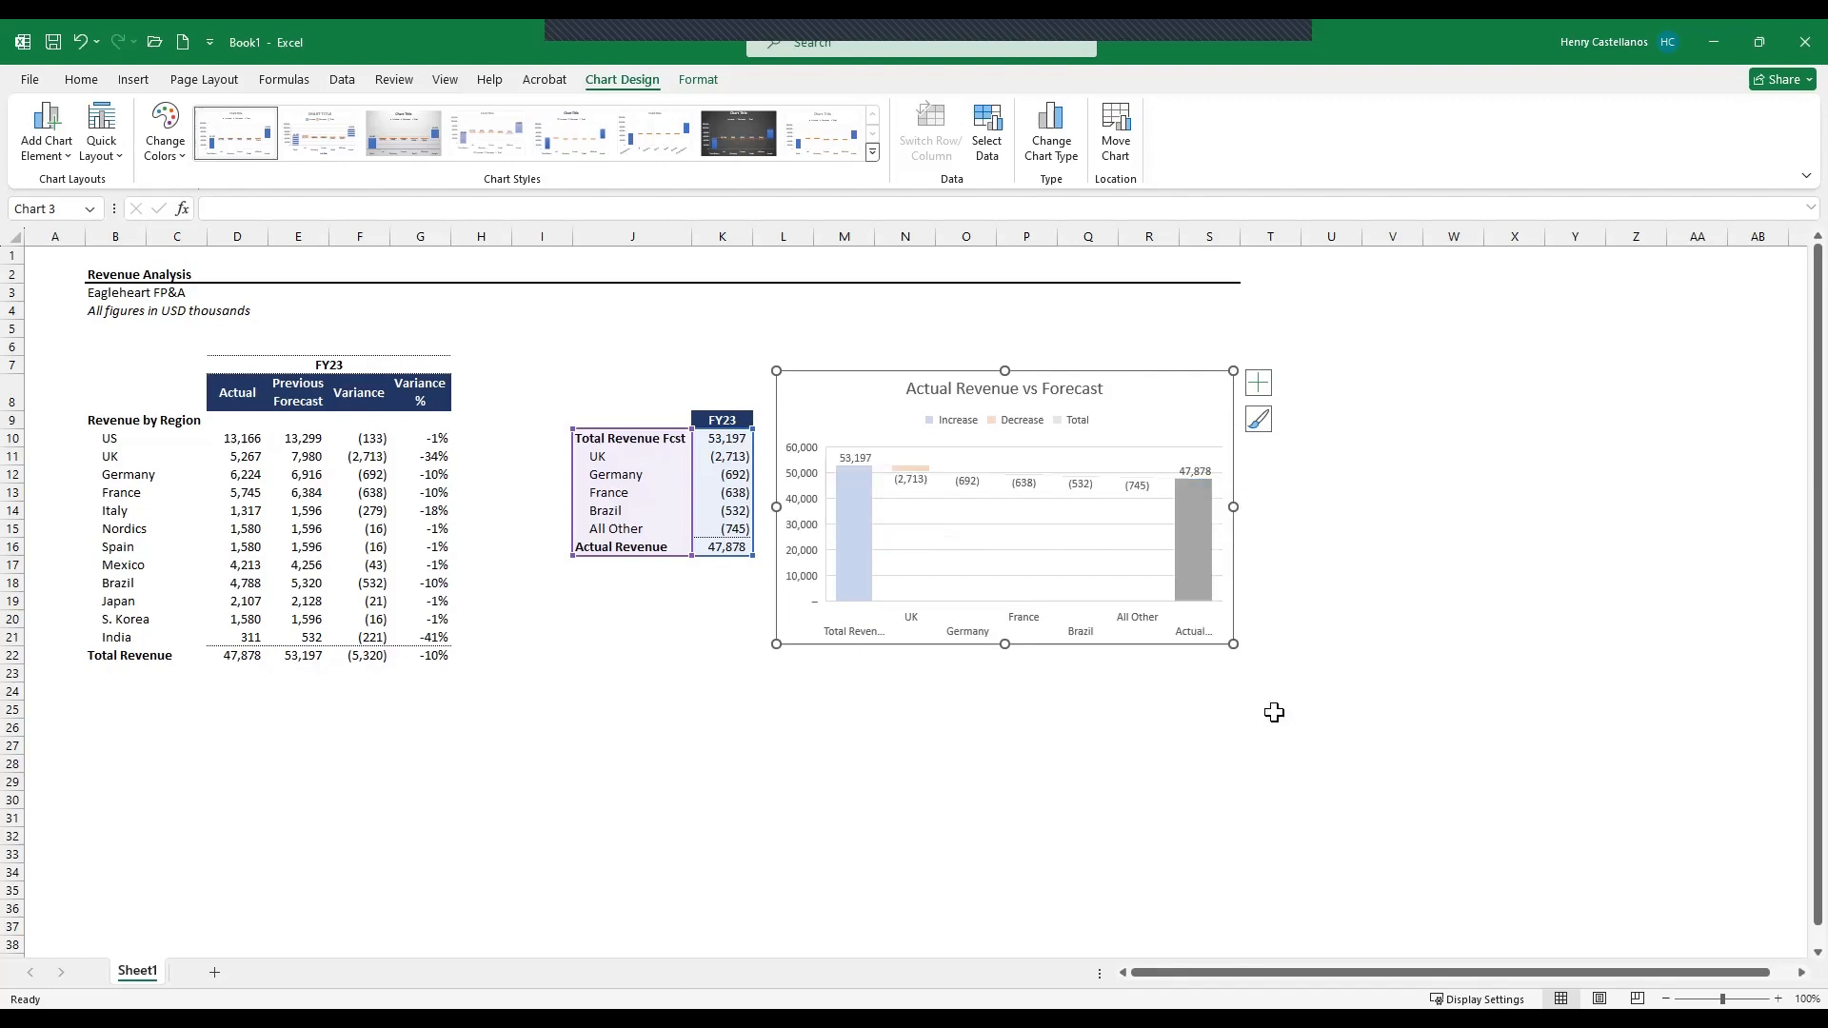
{"action": "left_click", "coordinate": [1068, 710]}
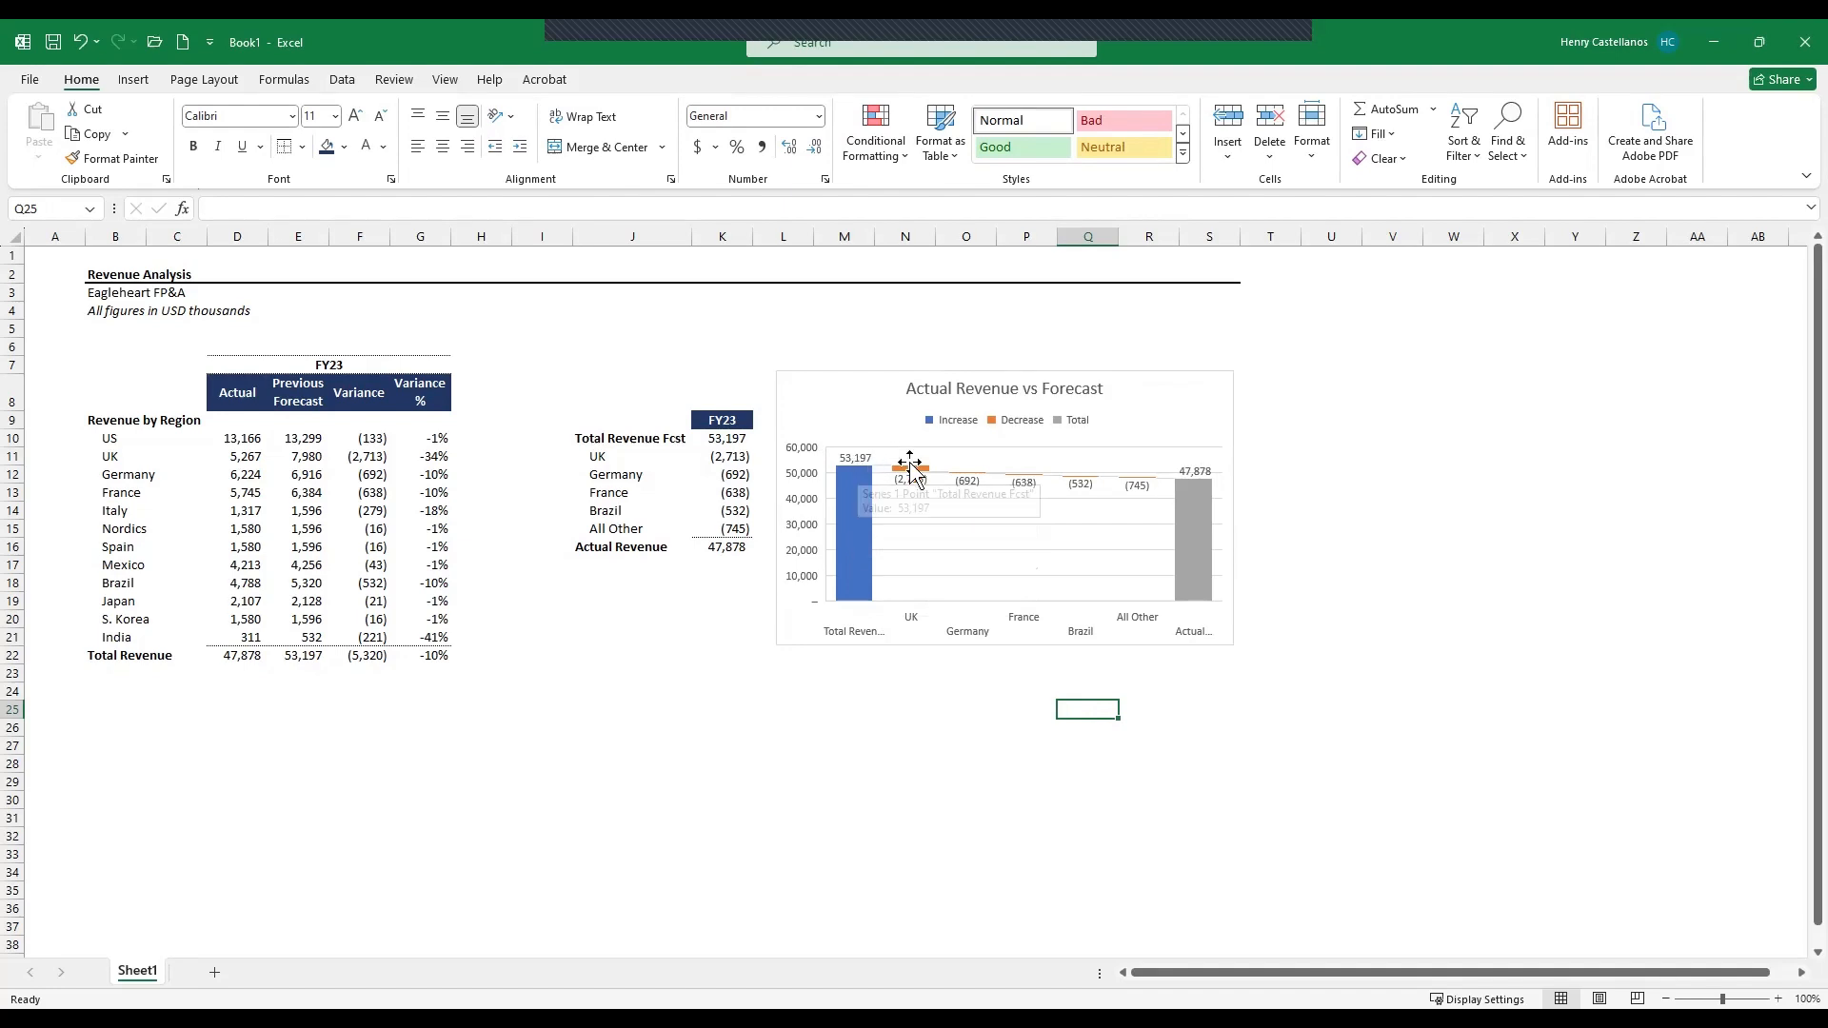
- Enlarge the waterfall chart and move it closer to the revenue by region table
{"action": "mouse_move", "coordinate": [909, 482]}
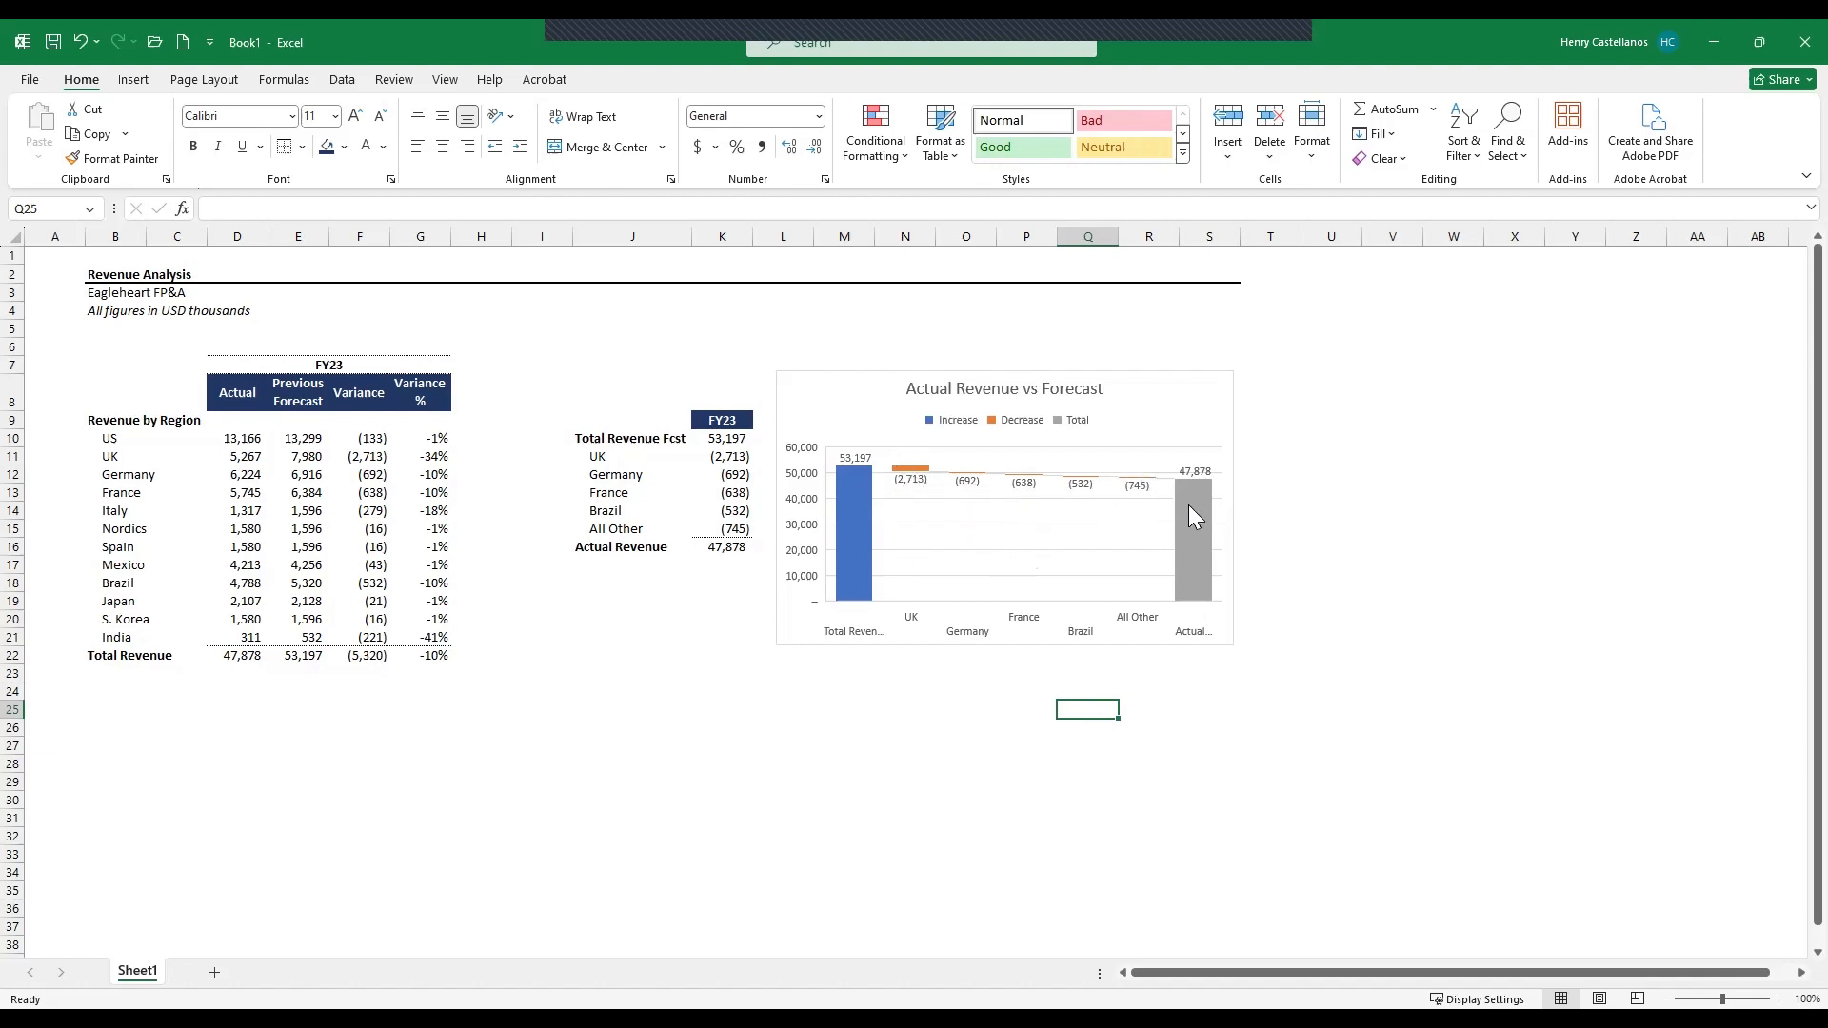
{"action": "mouse_move", "coordinate": [1203, 522]}
{"action": "left_click_drag", "start_coordinate": [1228, 646], "coordinate": [1350, 724]}
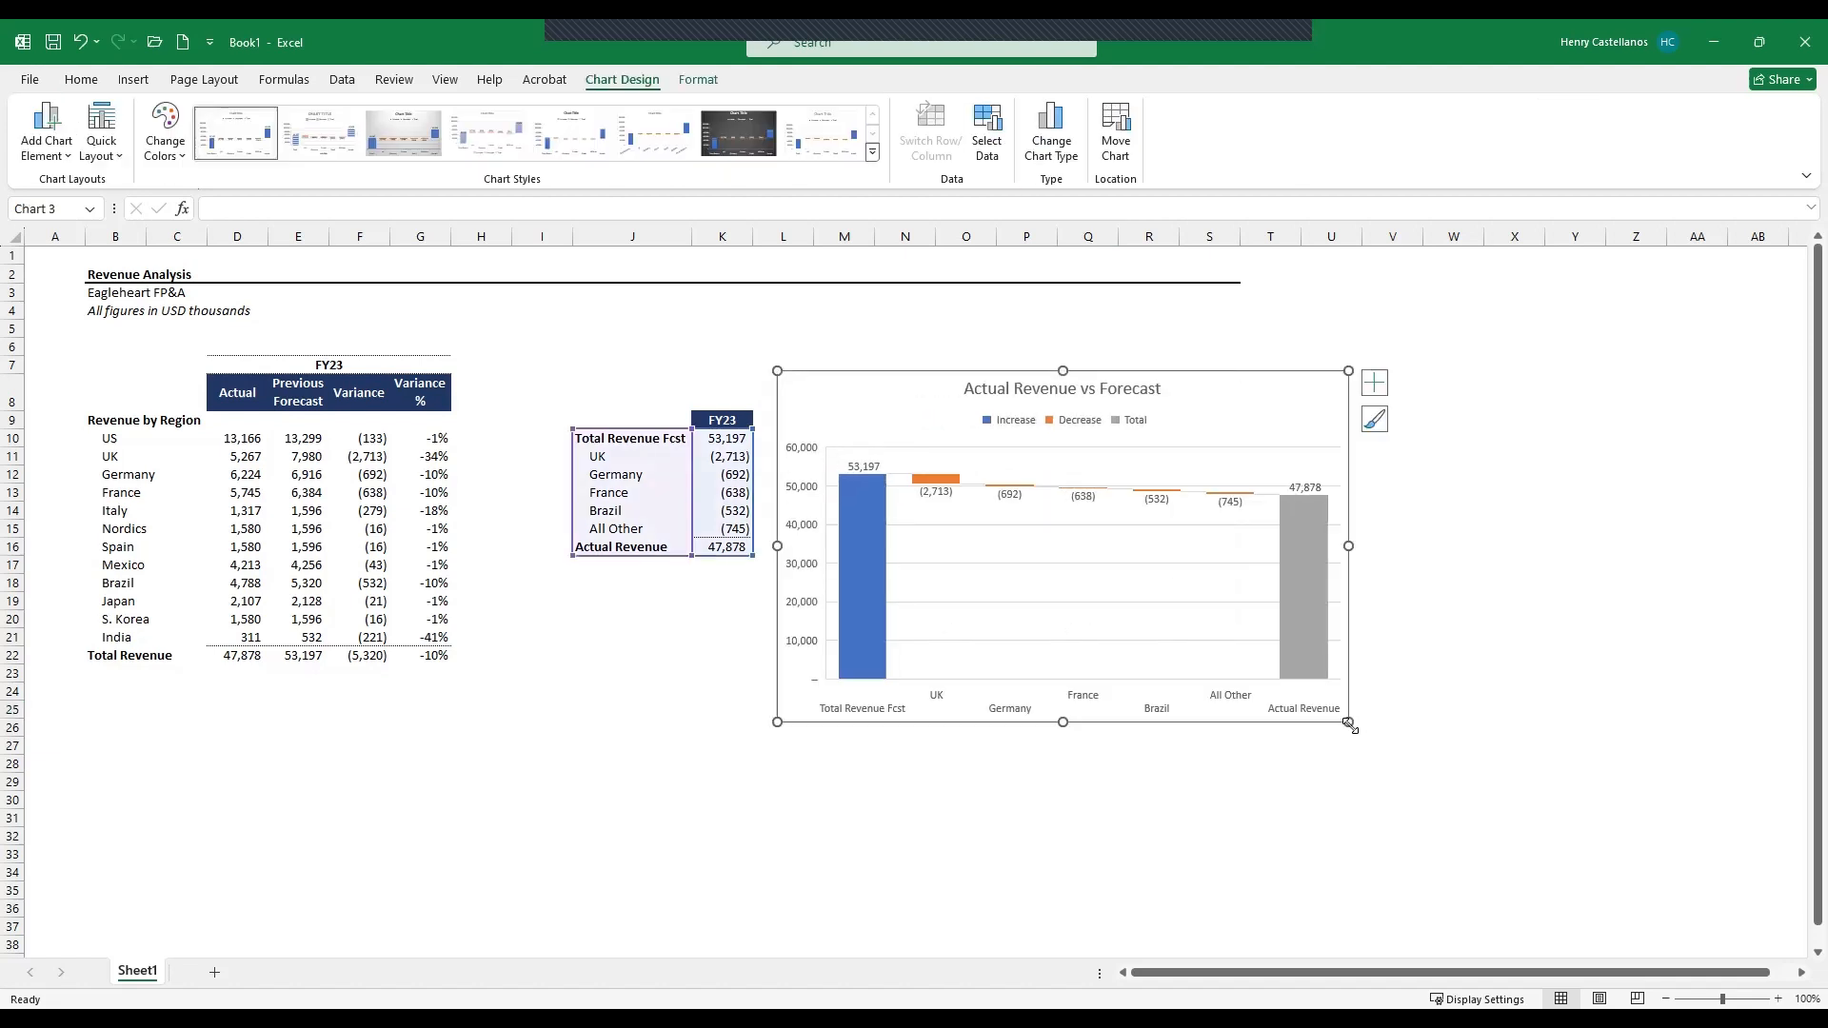
{"action": "left_click_drag", "start_coordinate": [1242, 406], "coordinate": [987, 326]}
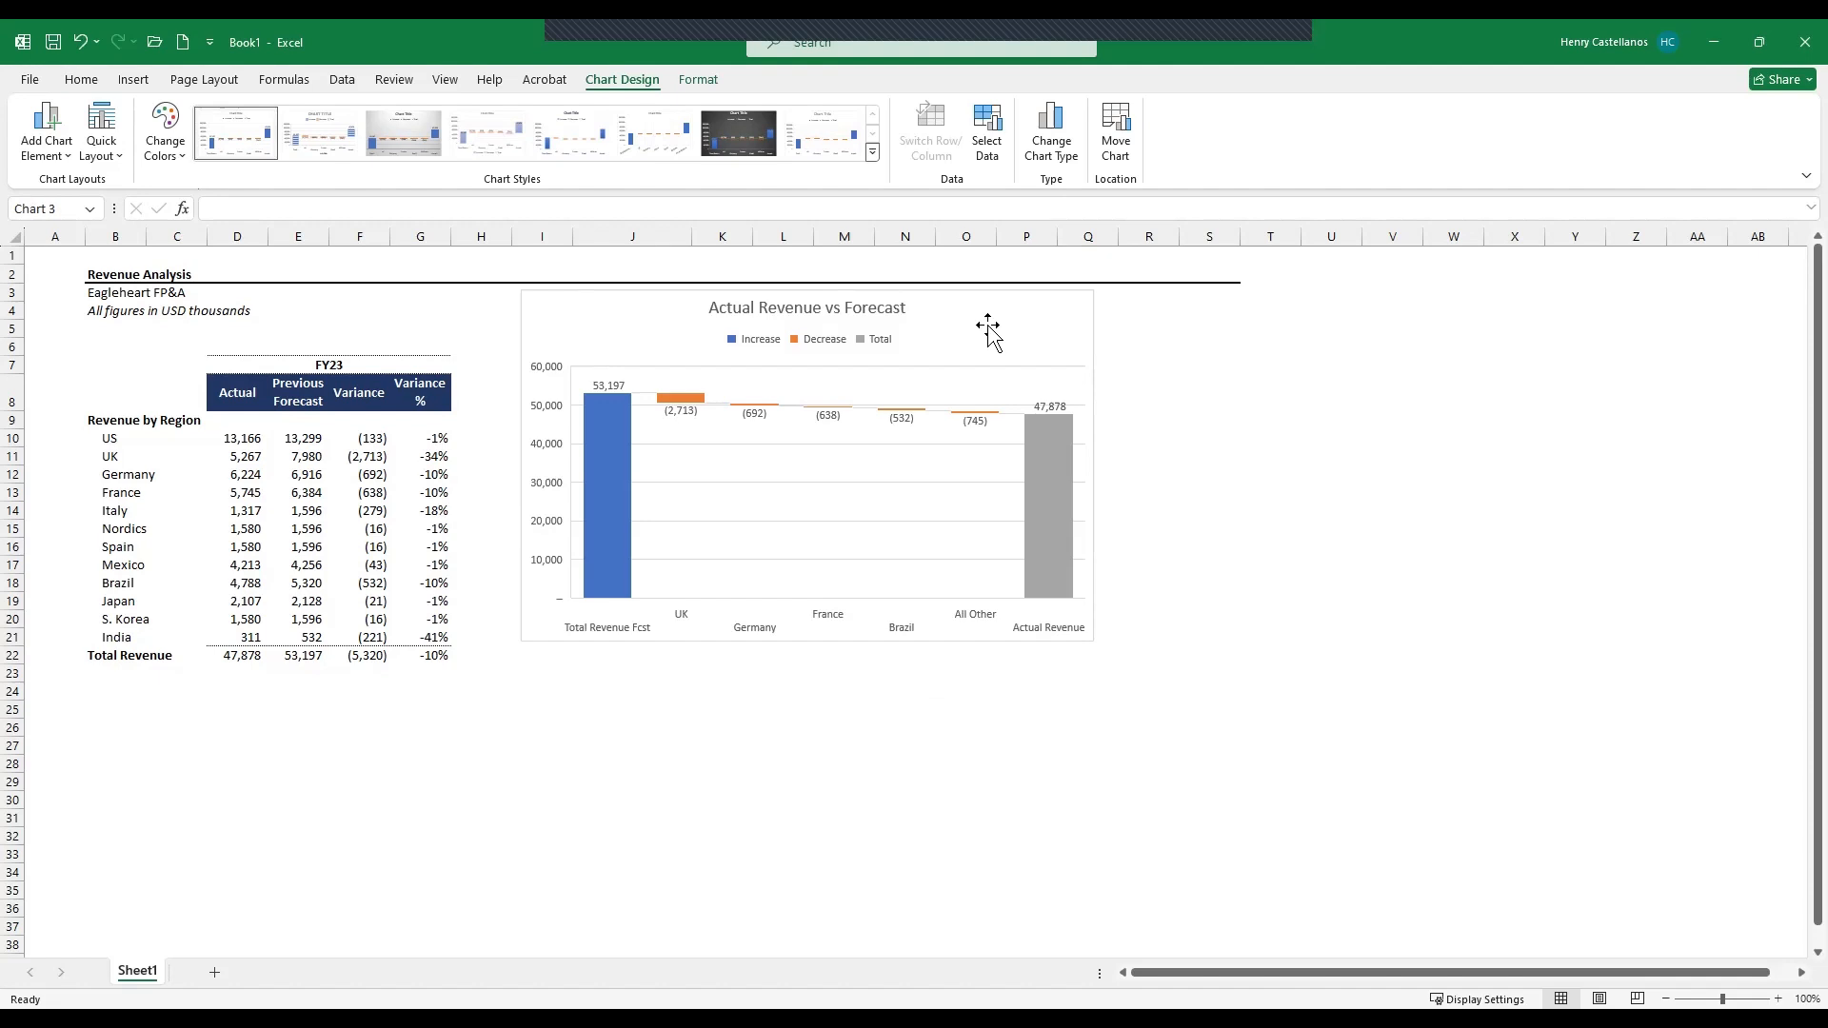
{"action": "left_click", "coordinate": [1274, 437]}
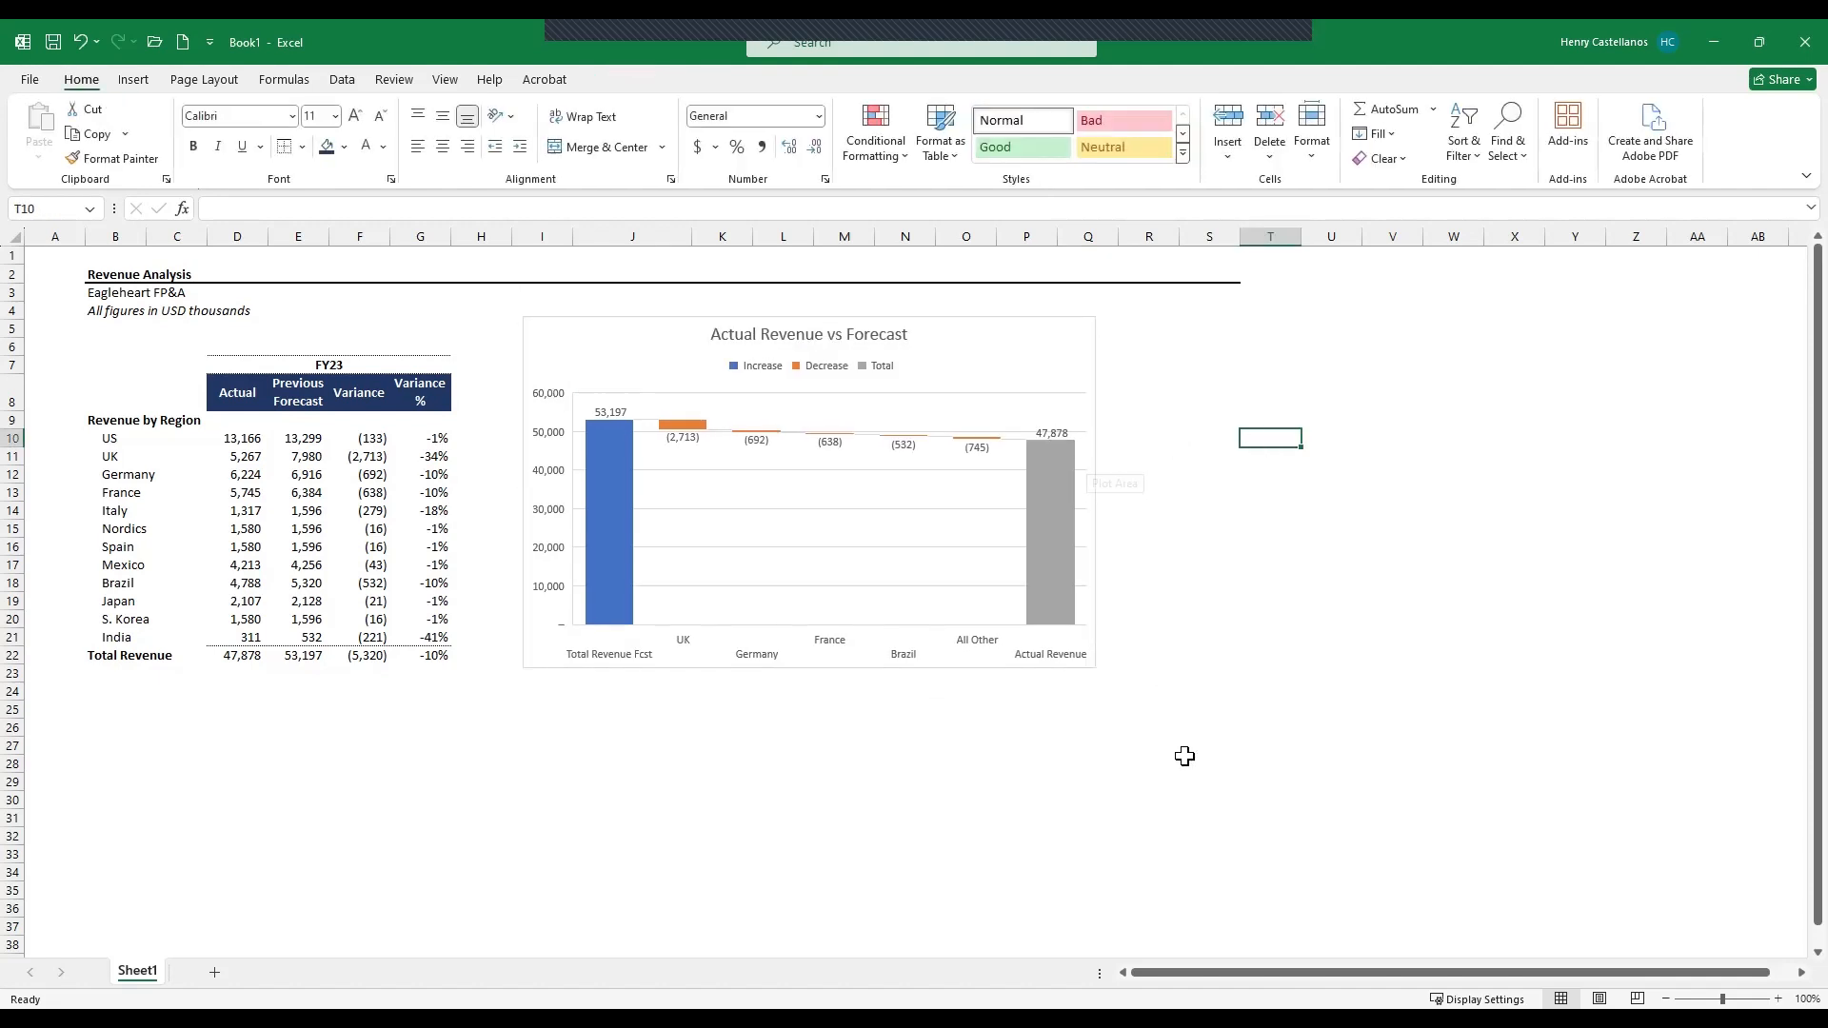
- Remove the major gridlines from the waterfall chart by setting their line to No line
{"action": "left_click", "coordinate": [914, 404]}
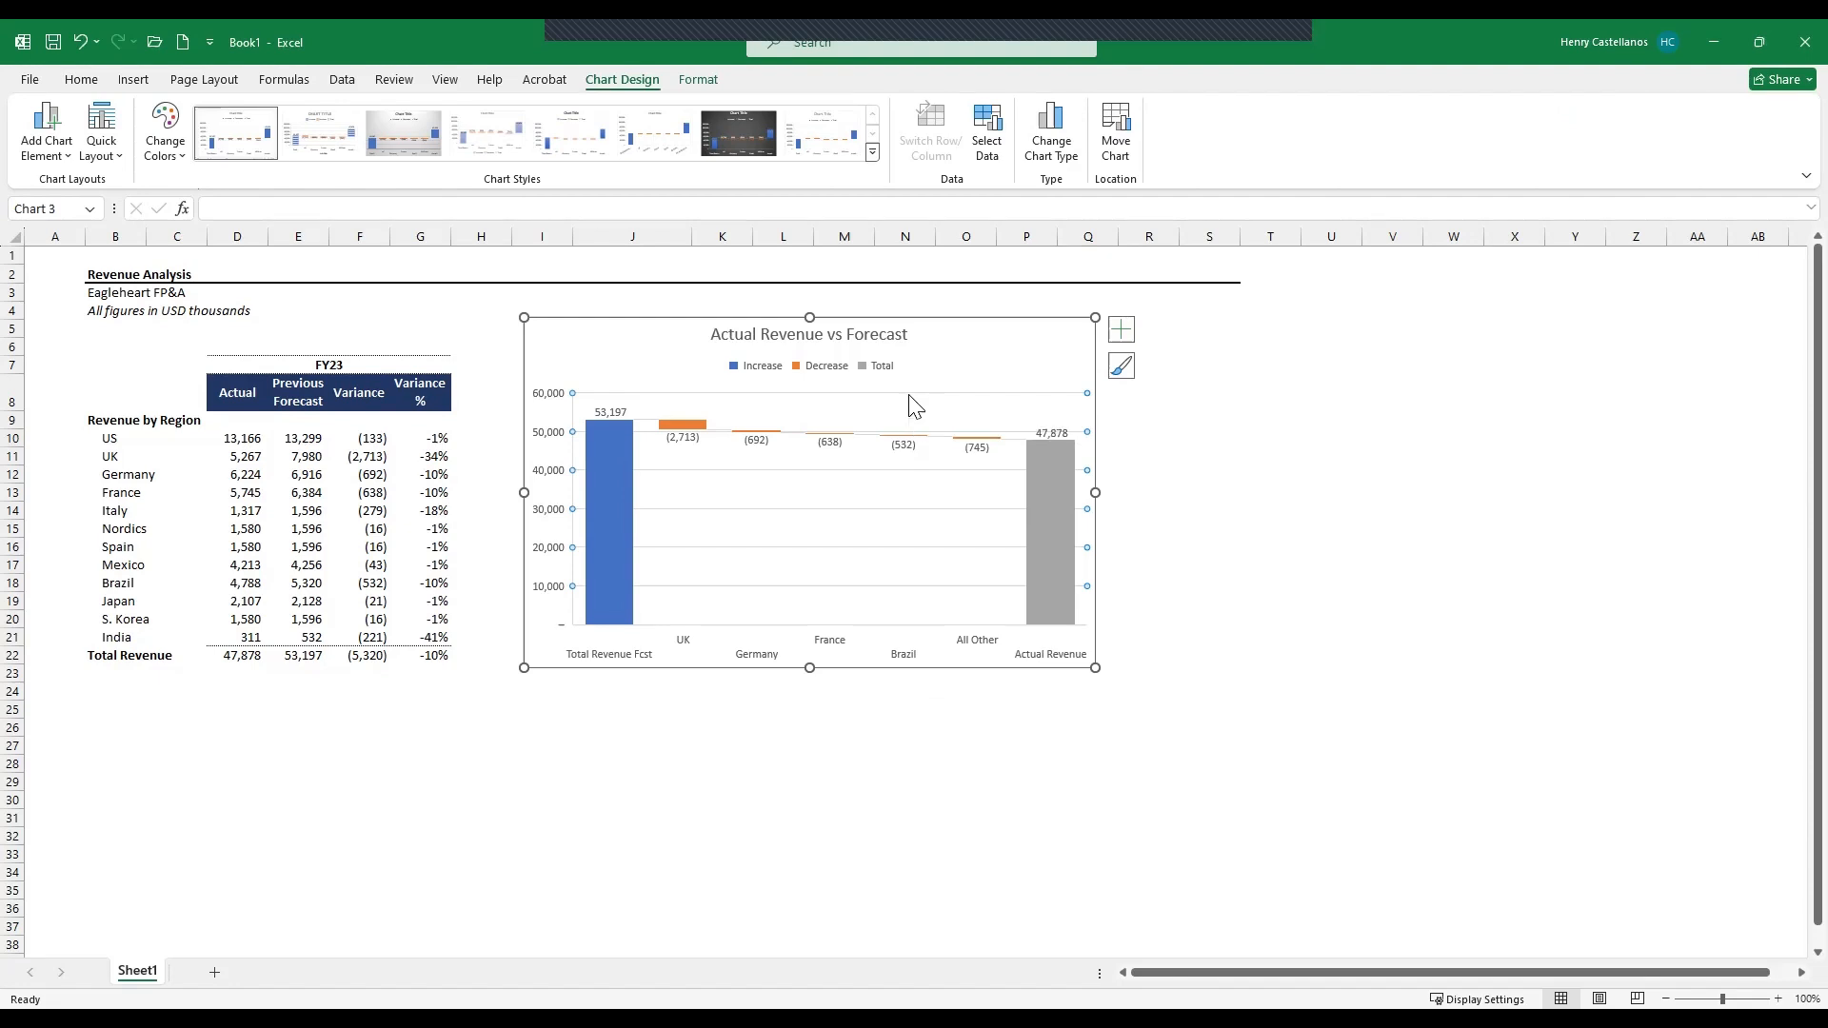
{"action": "right_click", "coordinate": [909, 396]}
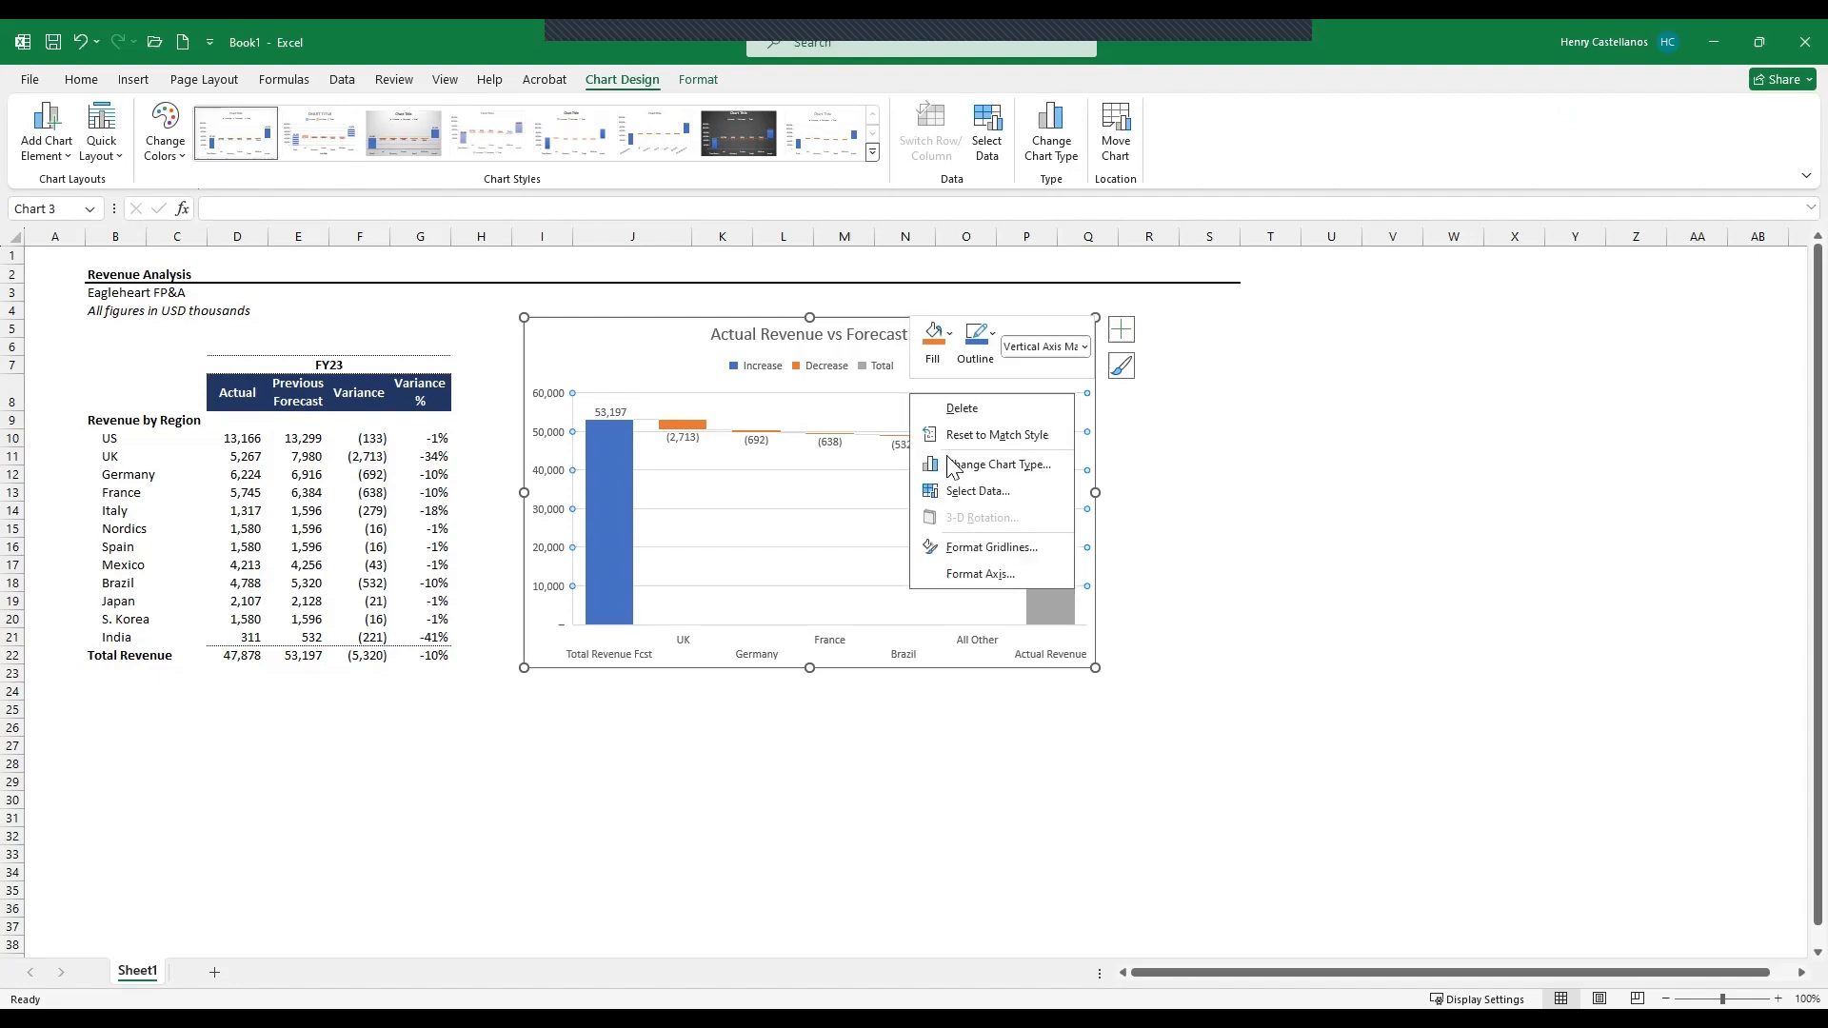
{"action": "left_click", "coordinate": [980, 575]}
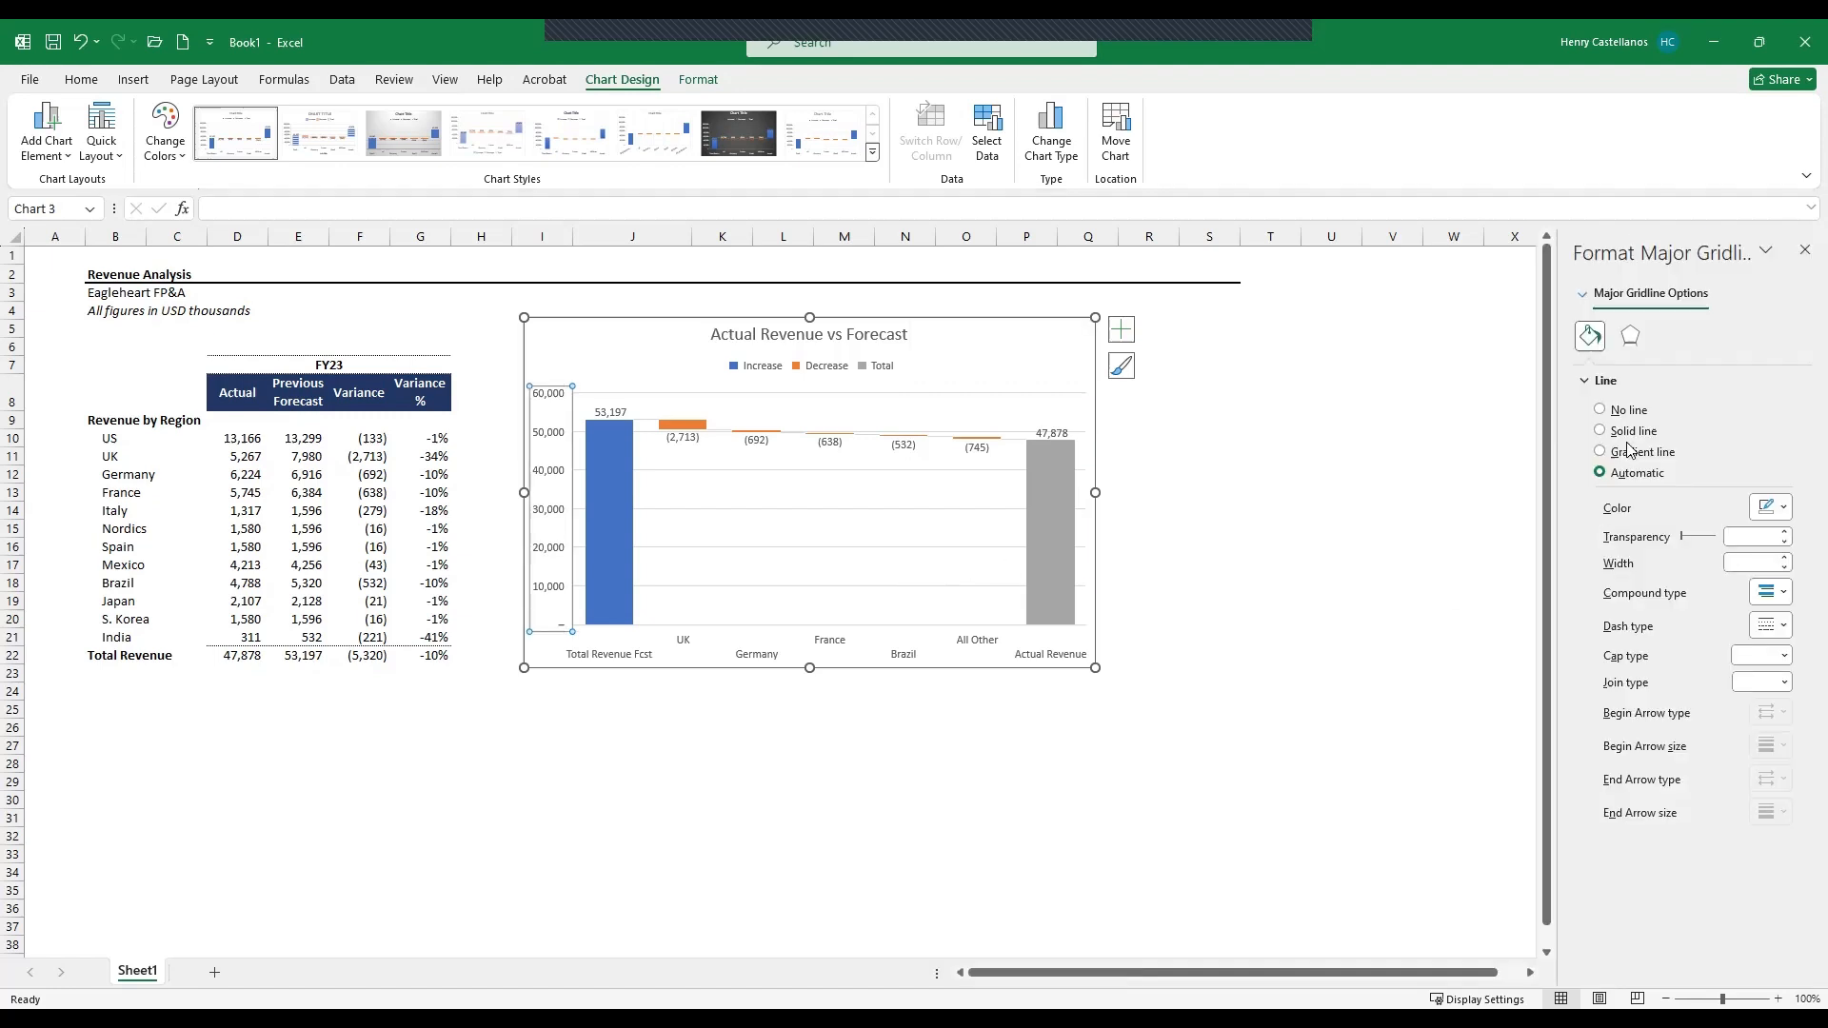
{"action": "left_click", "coordinate": [1637, 411]}
{"action": "left_click", "coordinate": [1235, 724]}
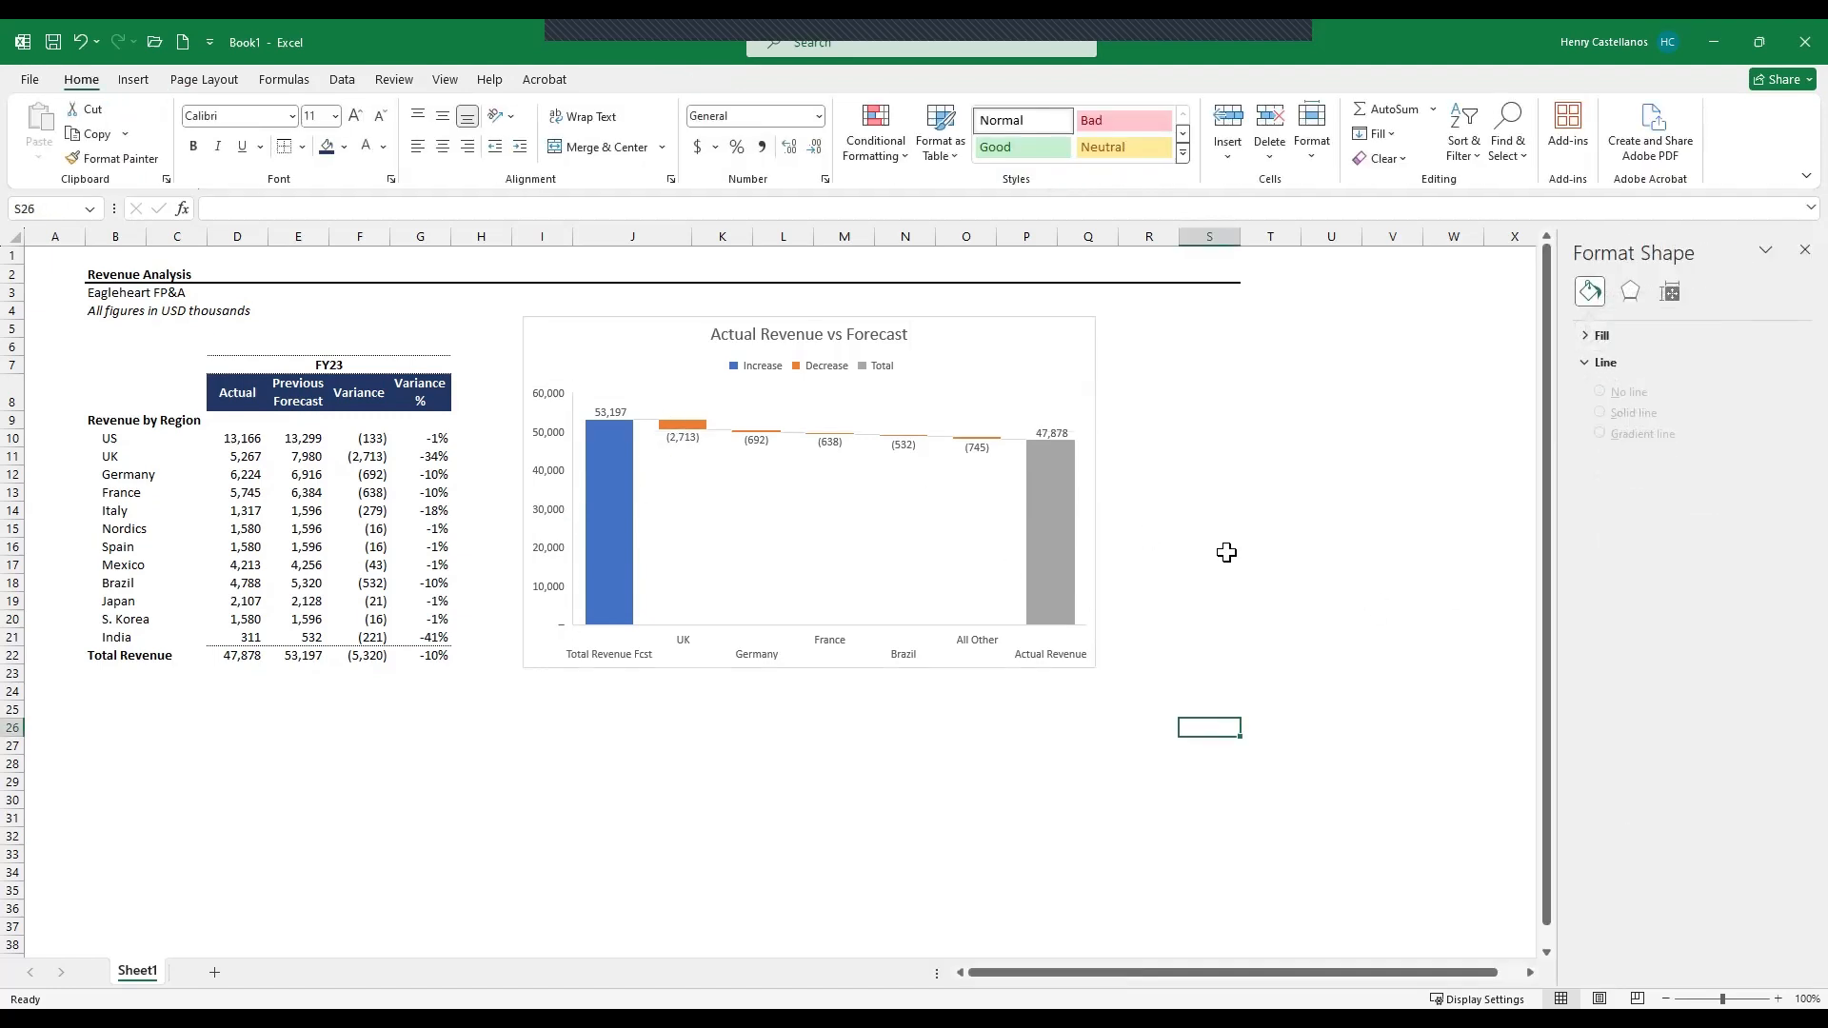